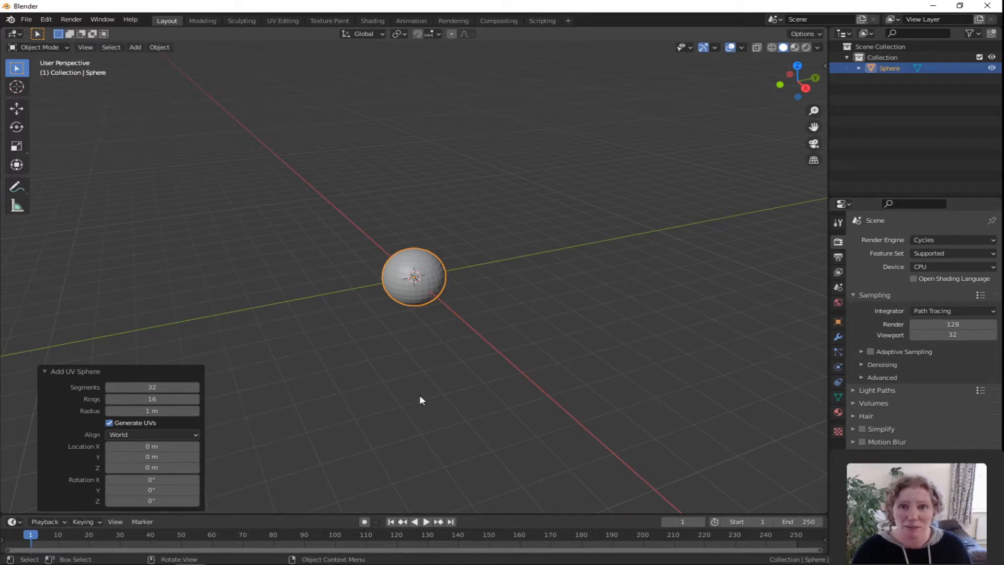
- Stretch the whole sphere mesh in Edit Mode along the Z axis by a factor of about 1.66
{"action": "key", "text": "Tab"}
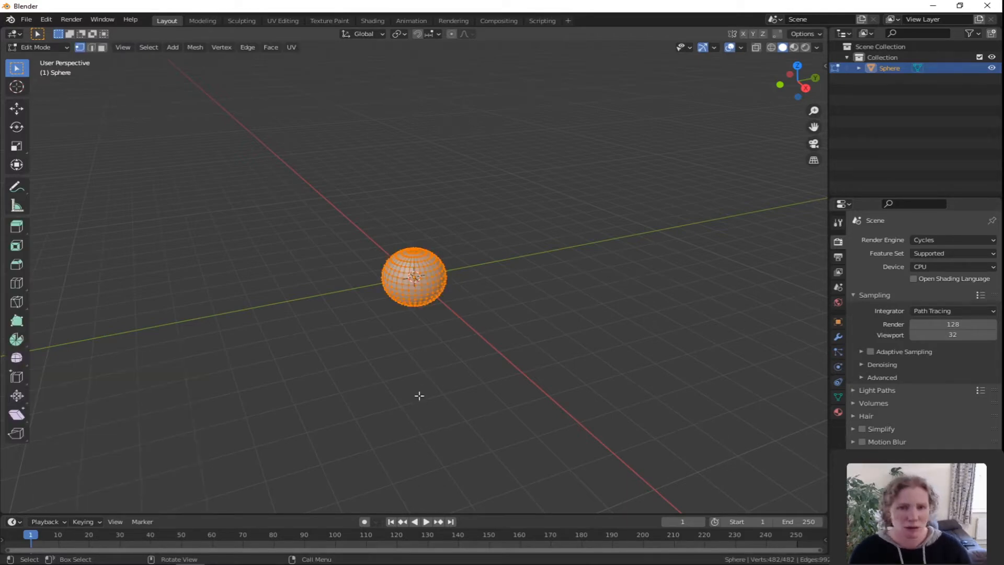
{"action": "key", "text": "KP_1"}
{"action": "scroll", "coordinate": [437, 347], "scroll_direction": "up", "scroll_amount": 5}
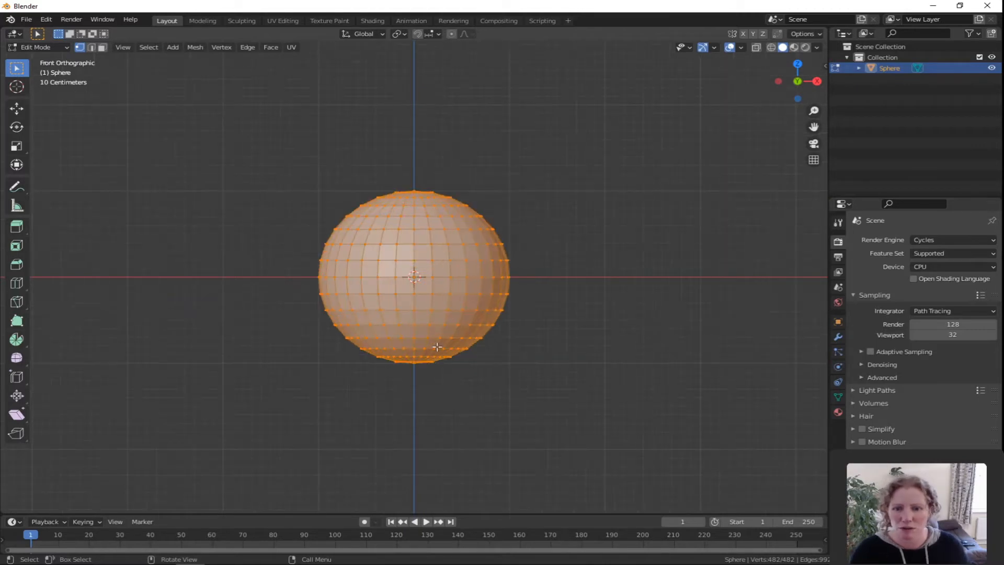
{"action": "scroll", "coordinate": [449, 363], "scroll_direction": "down", "scroll_amount": 2}
{"action": "scroll", "coordinate": [492, 396], "scroll_direction": "up", "scroll_amount": 1}
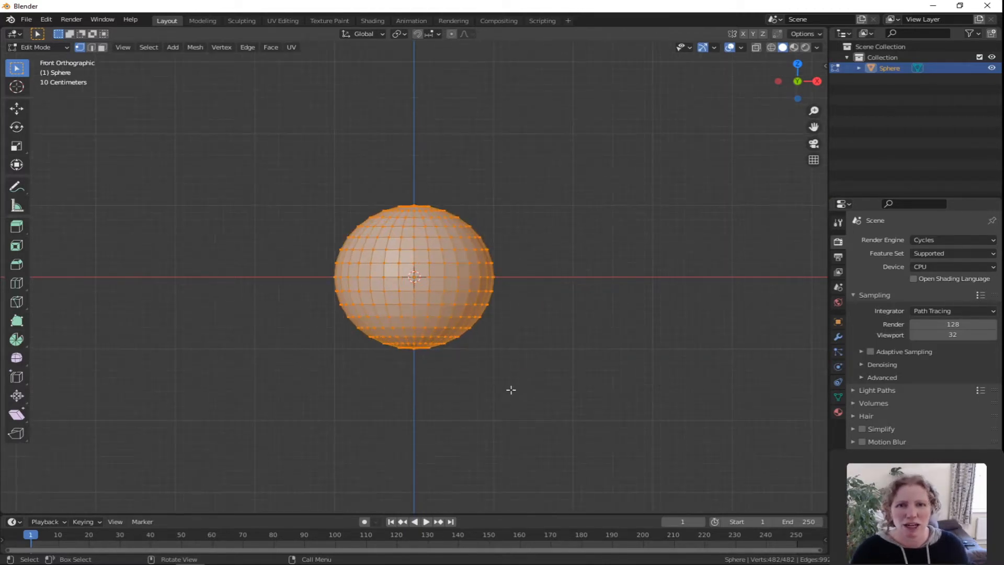
{"action": "key", "text": "s"}
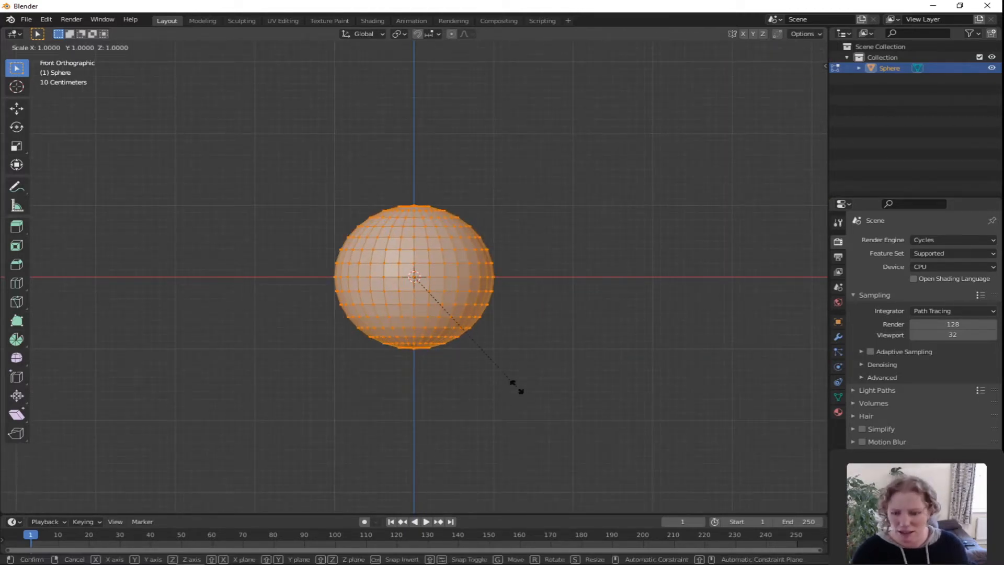
{"action": "key", "text": "z"}
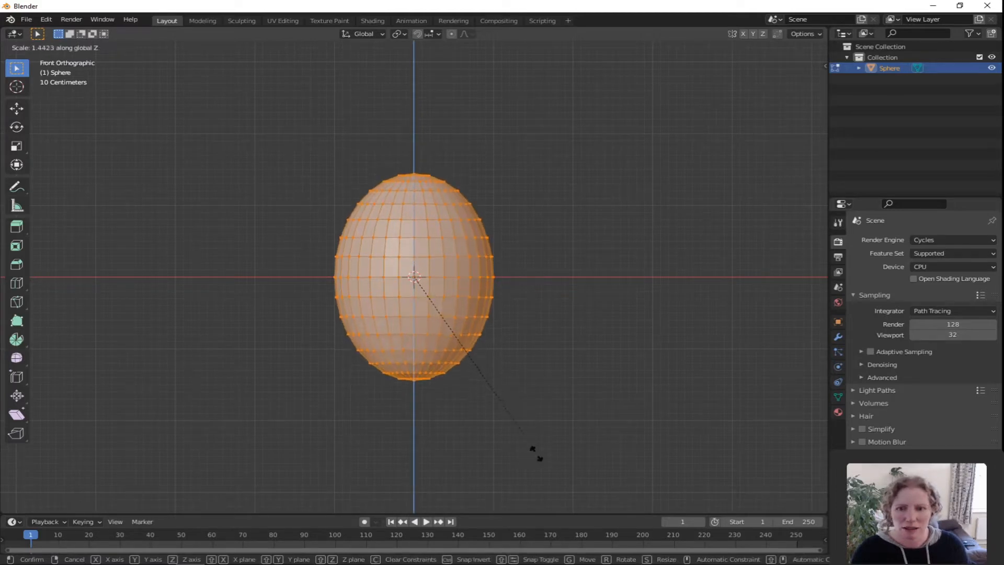
{"action": "left_click", "coordinate": [534, 489]}
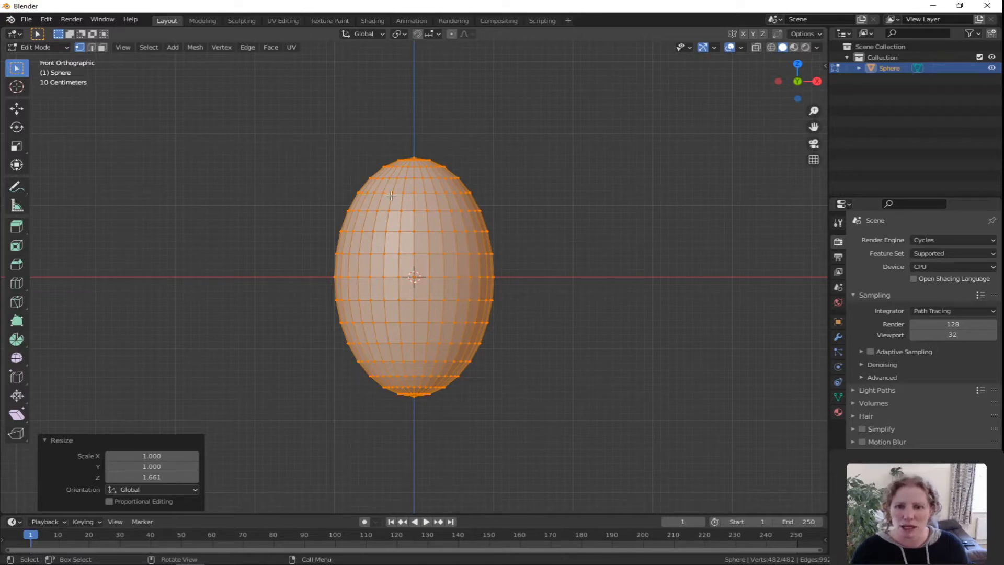
- Turn on proportional editing and scale the fourth edge loop from the top to about 0.89, with smooth falloff and proportional size 1.00
{"action": "left_click", "coordinate": [451, 34]}
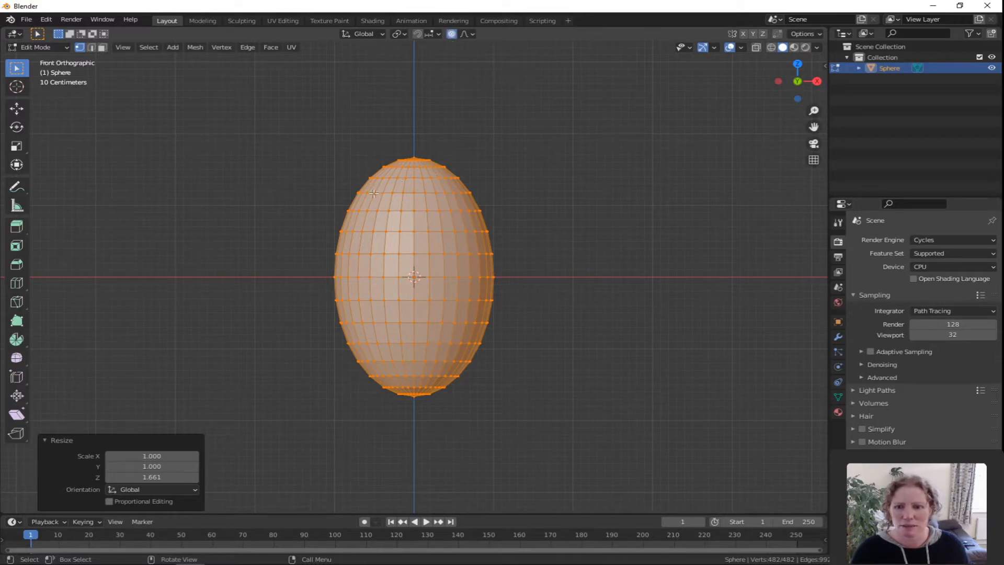
{"action": "key", "text": "alt+a"}
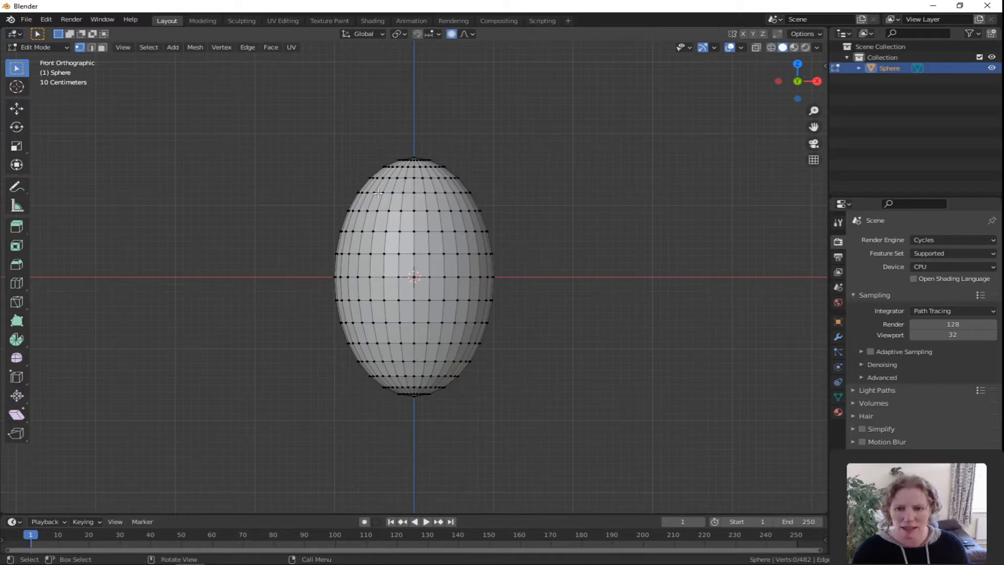
{"action": "left_click", "coordinate": [378, 194], "text": "alt"}
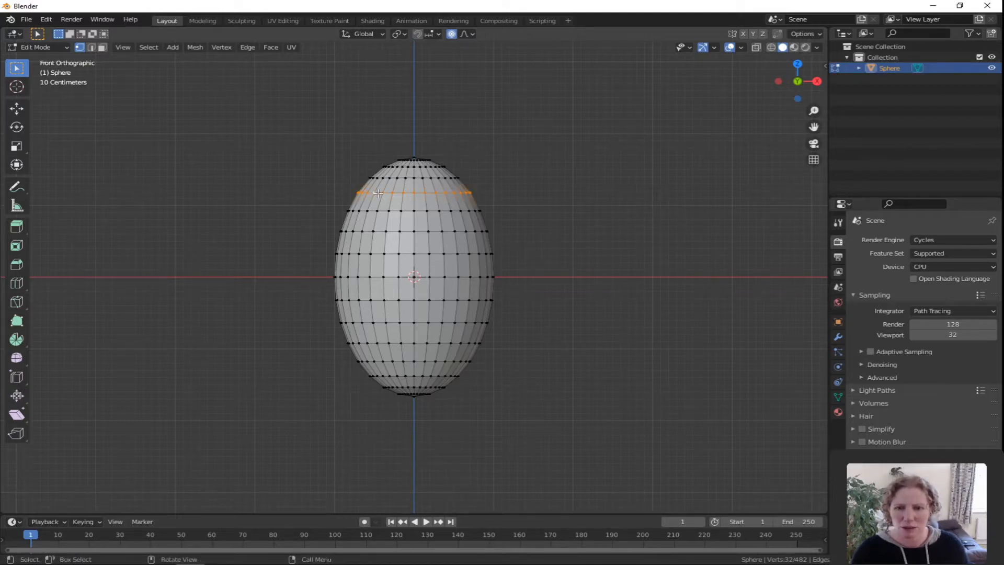
{"action": "key", "text": "s"}
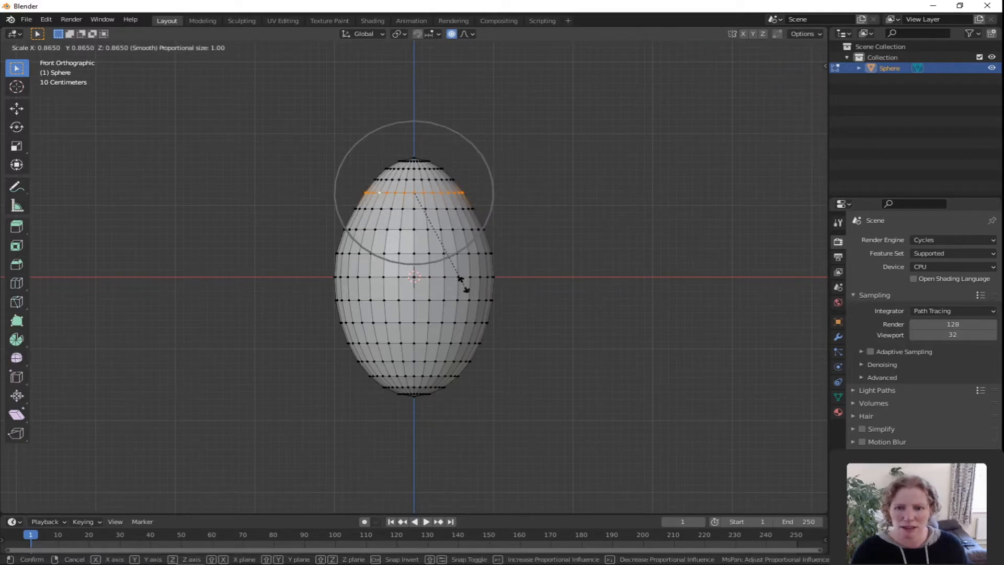
{"action": "scroll", "coordinate": [463, 285], "scroll_direction": "down", "scroll_amount": 3}
{"action": "scroll", "coordinate": [463, 285], "scroll_direction": "up", "scroll_amount": 3}
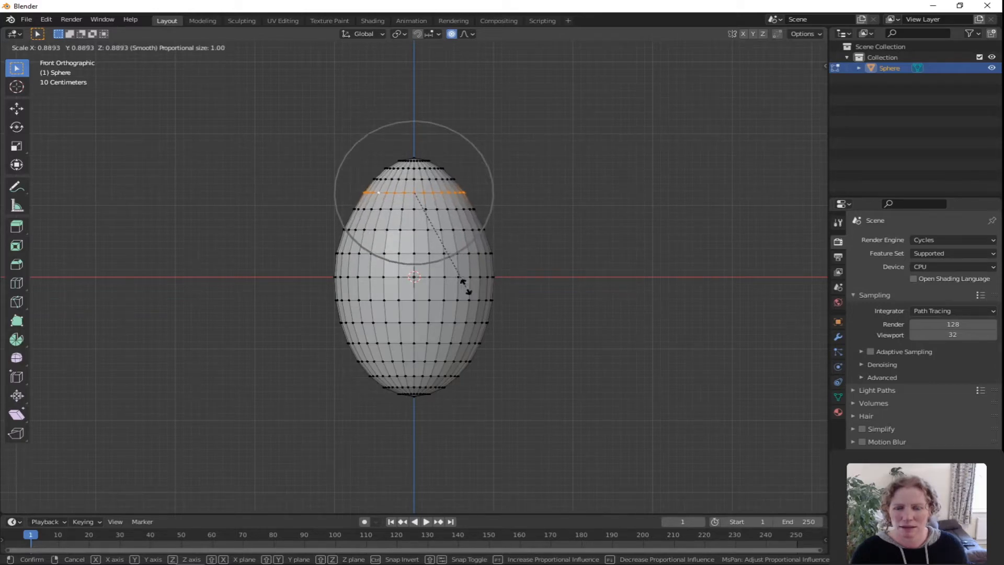
{"action": "left_click", "coordinate": [465, 285]}
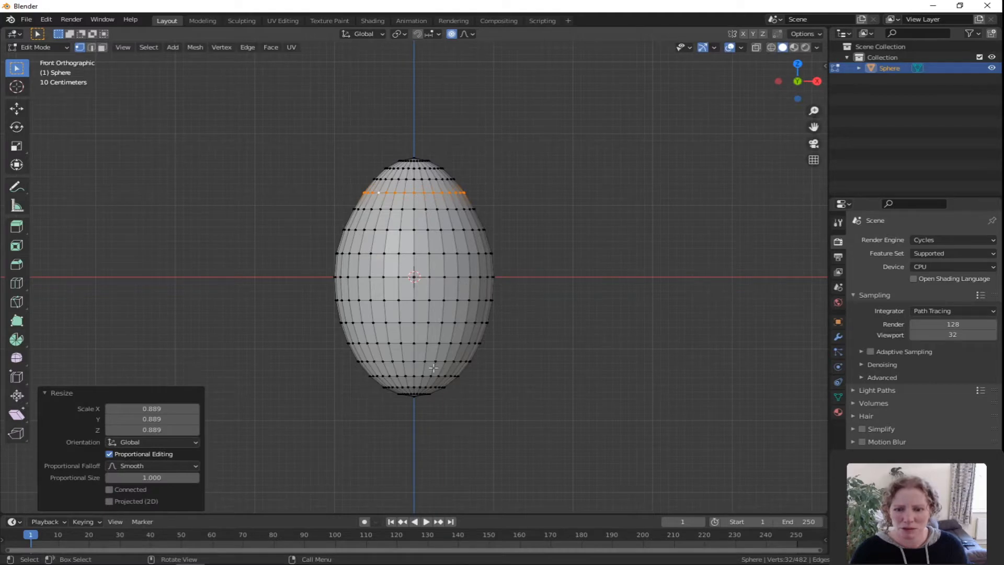
- Scale the matching edge loop near the bottom of the mesh to about 0.905 with smooth proportional falloff
{"action": "left_click", "coordinate": [398, 360], "text": "alt"}
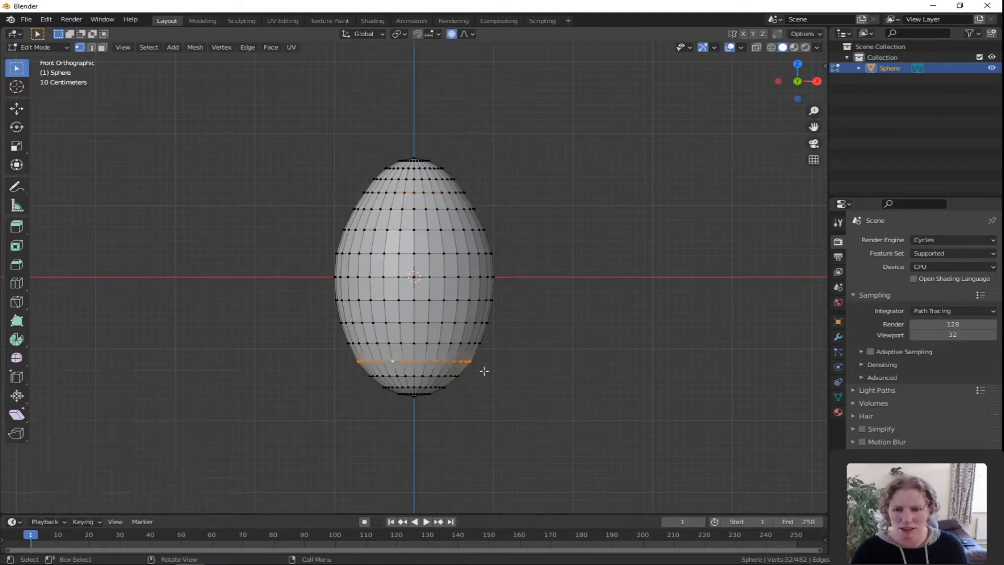
{"action": "key", "text": "s"}
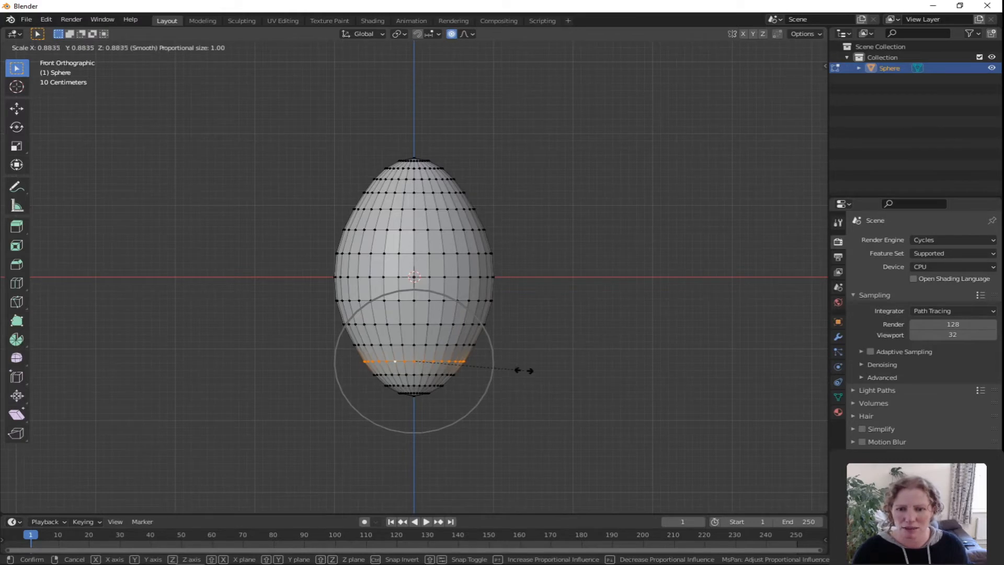
{"action": "left_click", "coordinate": [526, 372]}
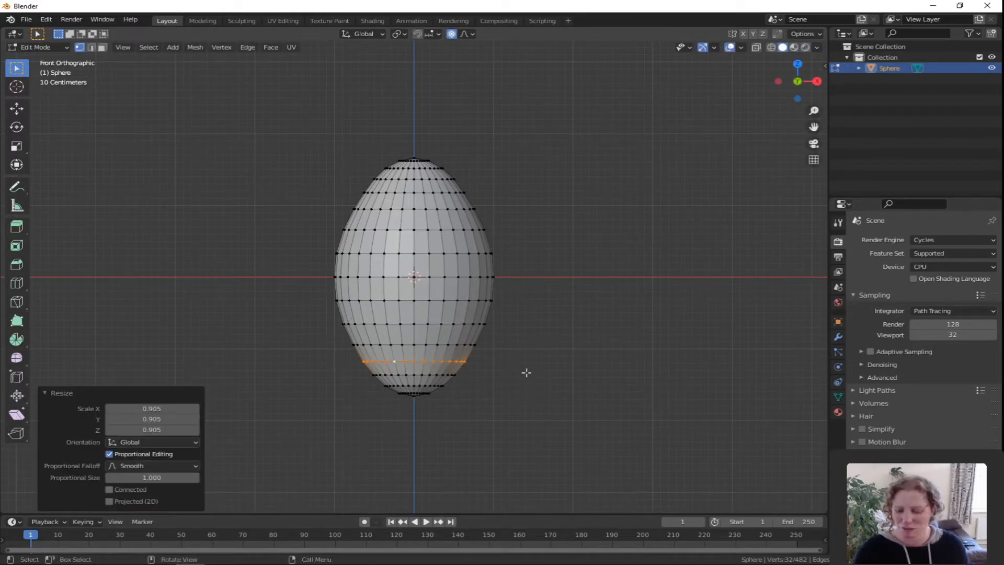
- Twist the mesh by rotating only the top pole vertex -90° about Z with a proportional size of about 2.85
{"action": "key", "text": "alt+a"}
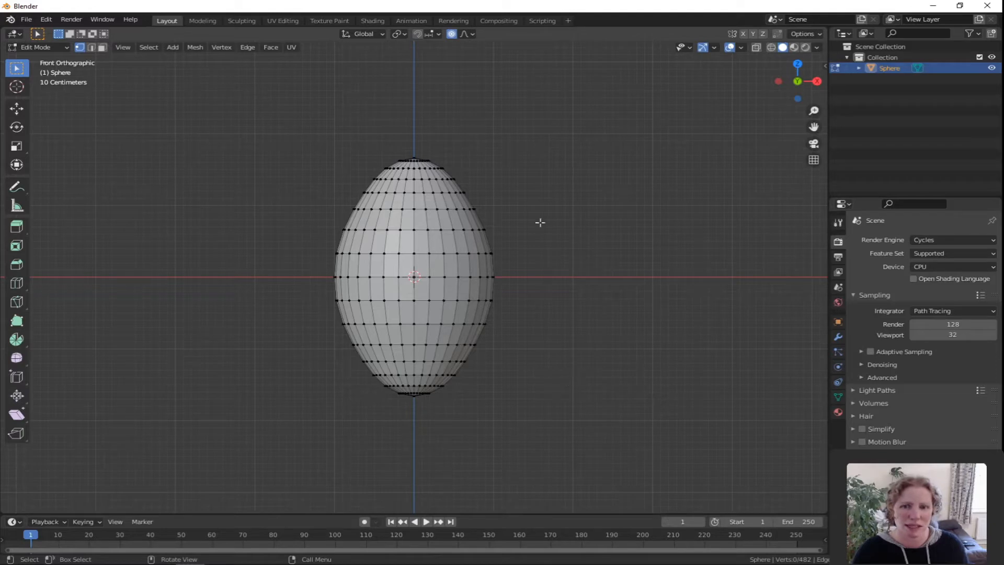
{"action": "left_click", "coordinate": [414, 158]}
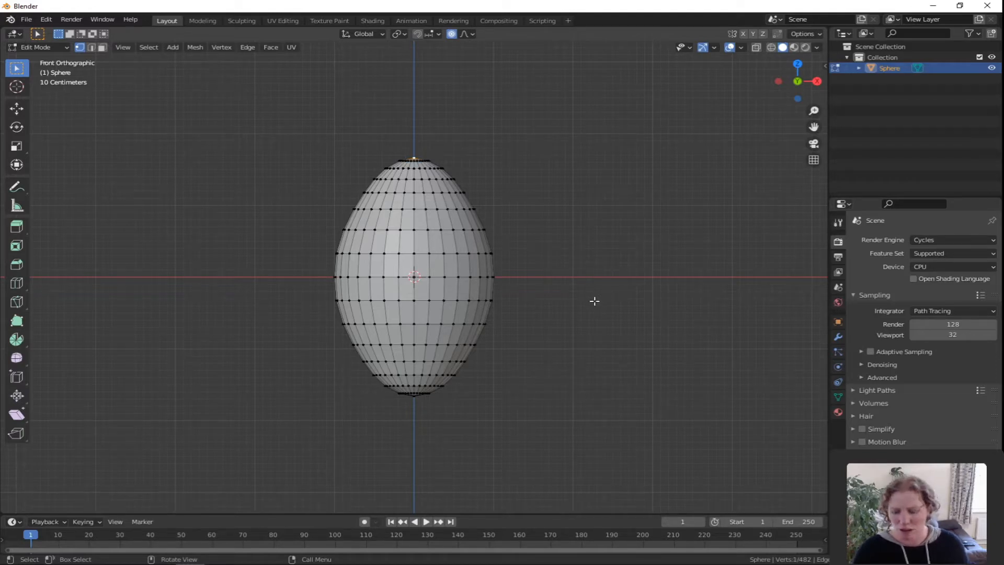
{"action": "key", "text": "r"}
{"action": "key", "text": "z"}
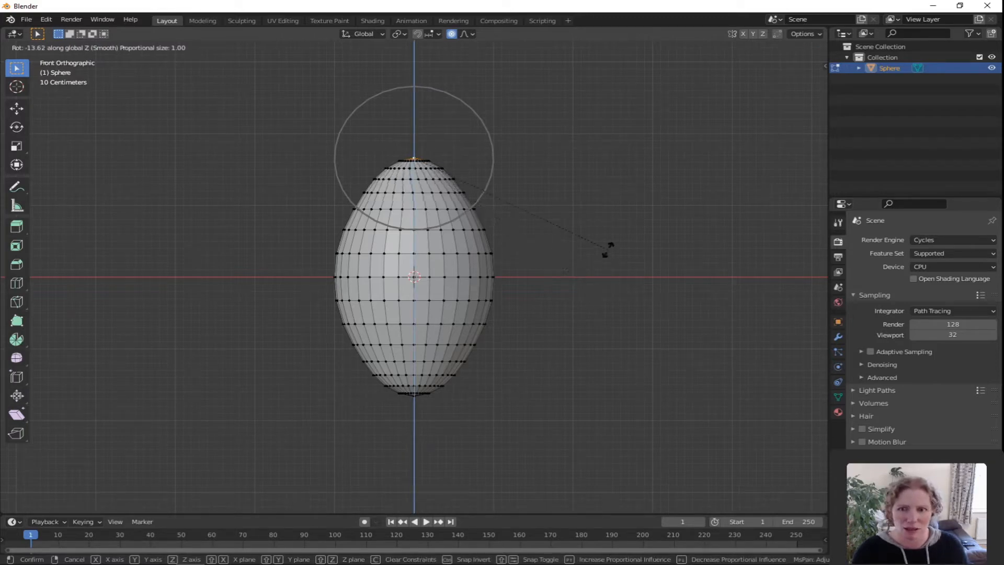
{"action": "scroll", "coordinate": [607, 249], "scroll_direction": "down", "scroll_amount": 4}
{"action": "scroll", "coordinate": [607, 251], "scroll_direction": "down", "scroll_amount": 7}
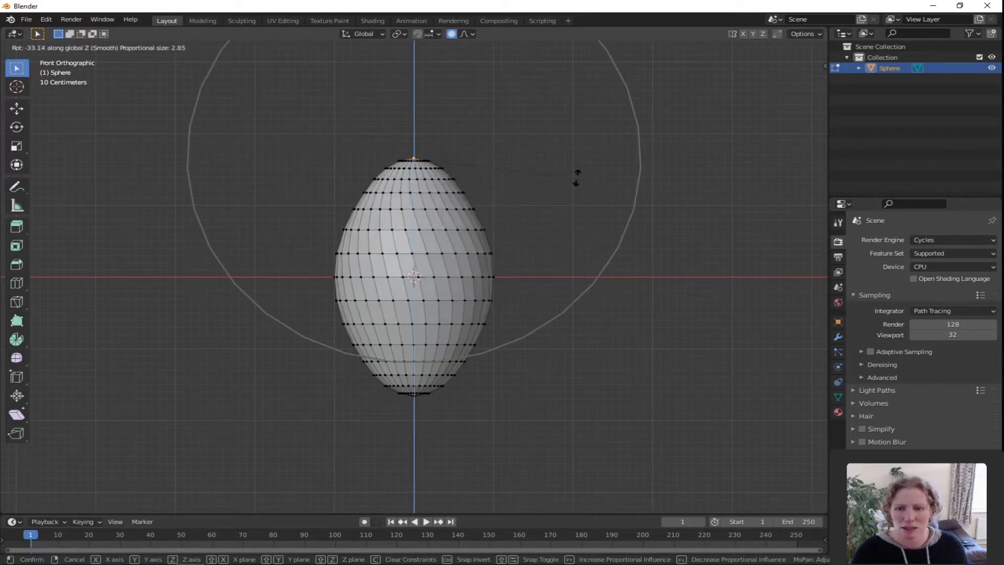
{"action": "left_click", "coordinate": [488, 82]}
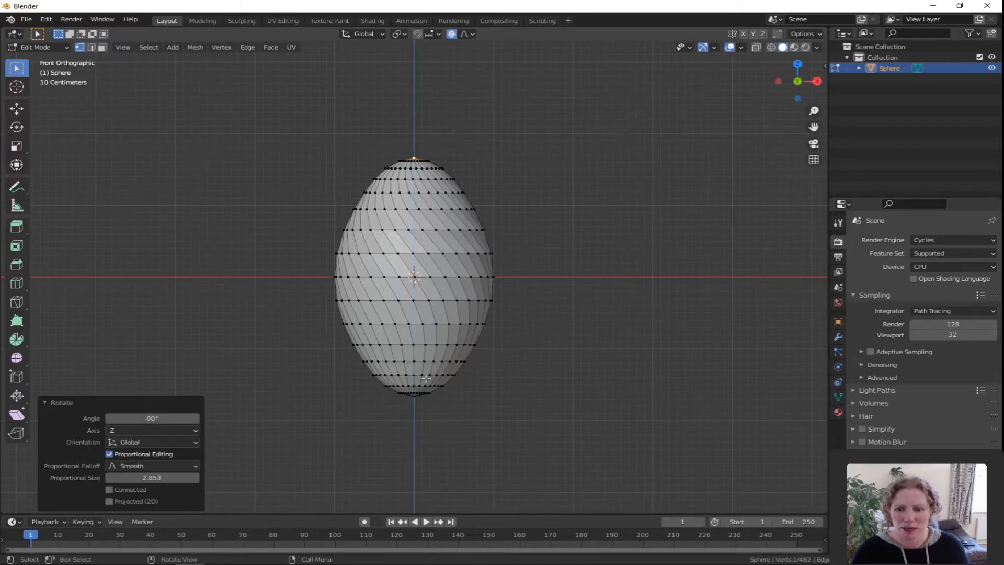
- Rotate the bottom pole vertex about 49° around Z with proportional editing to twist the lower half
{"action": "left_click", "coordinate": [414, 397]}
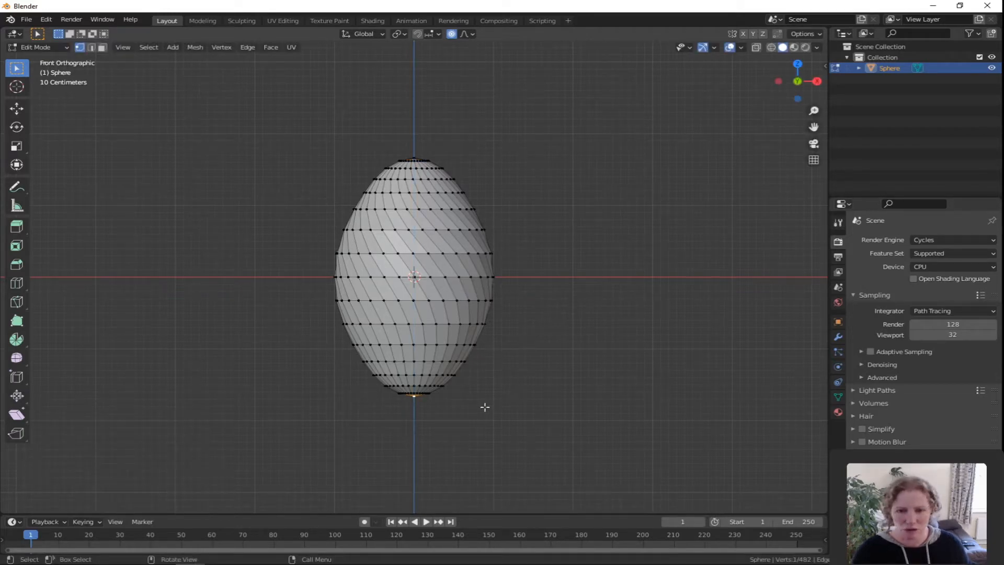
{"action": "key", "text": "r"}
{"action": "key", "text": "z"}
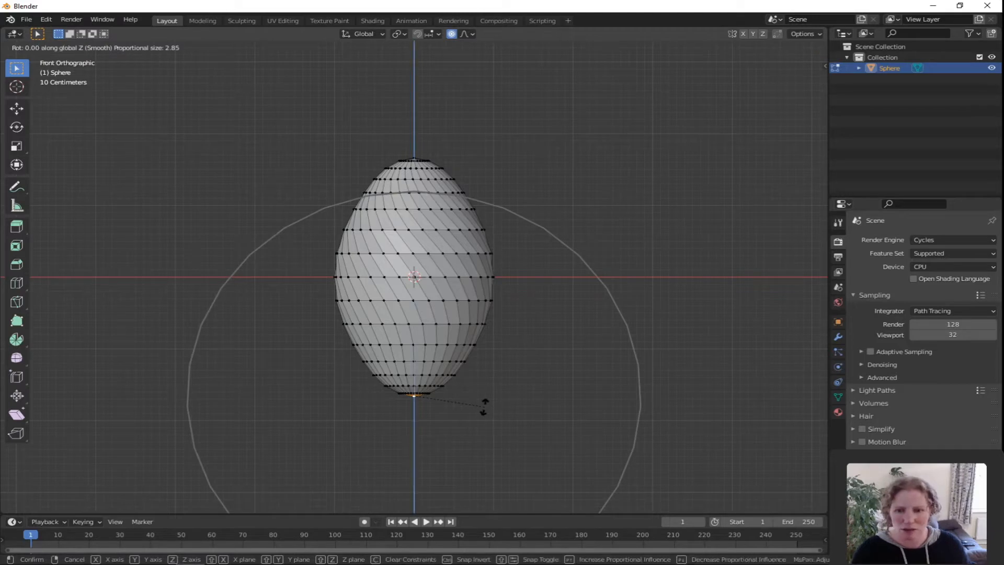
{"action": "left_click", "coordinate": [456, 460]}
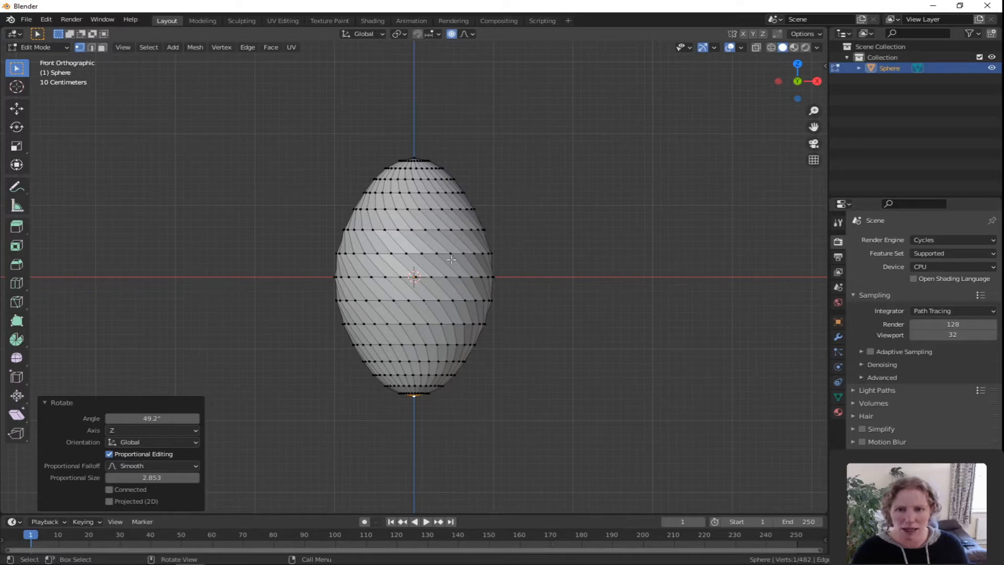
- Delete the top and bottom pole vertices to leave both ends of the mesh open
{"action": "left_click", "coordinate": [415, 156], "text": "shift"}
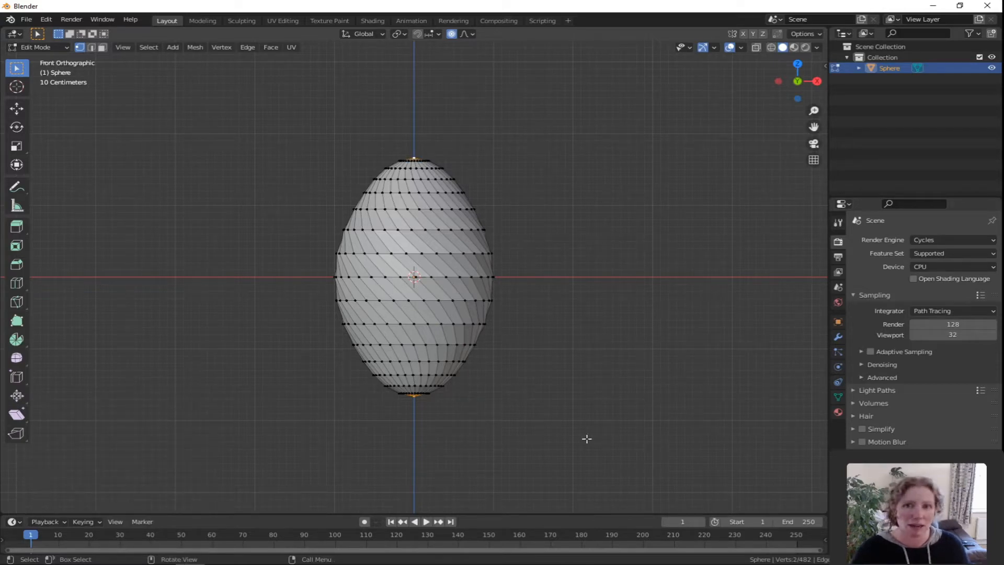
{"action": "key", "text": "x"}
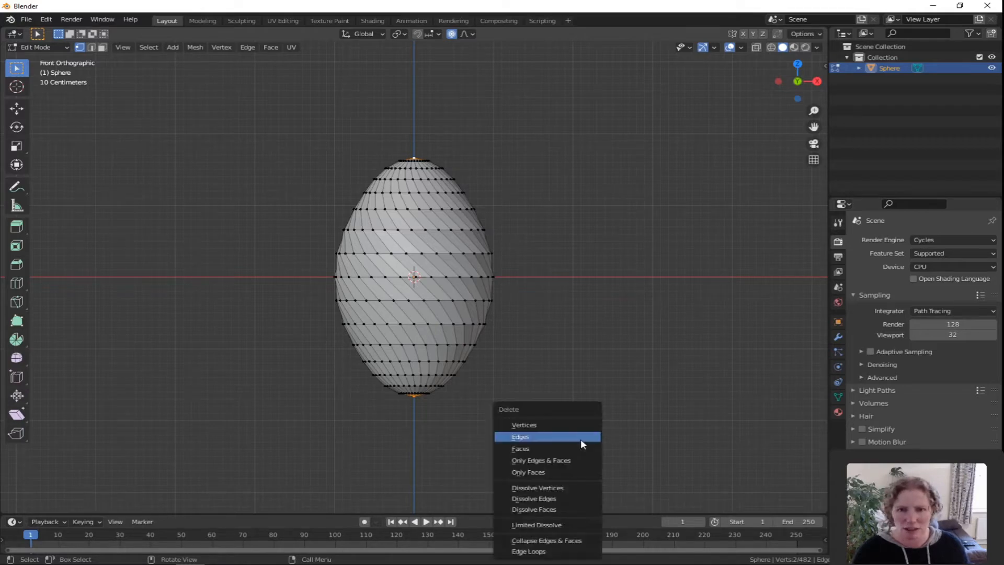
{"action": "left_click", "coordinate": [532, 425]}
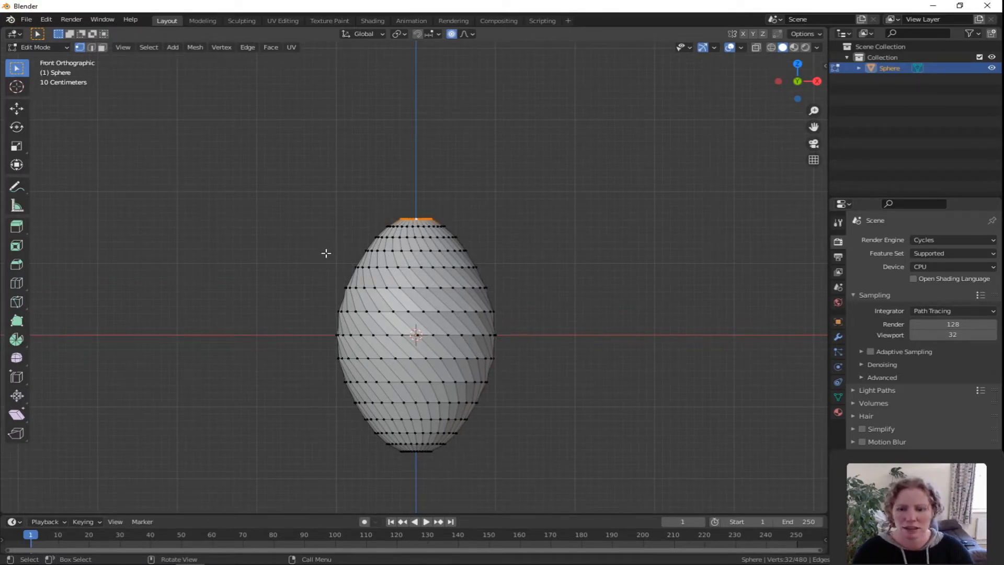
- Flatten the entire mesh along the Y axis to a scale of about 0.333
{"action": "key", "text": "KP_3"}
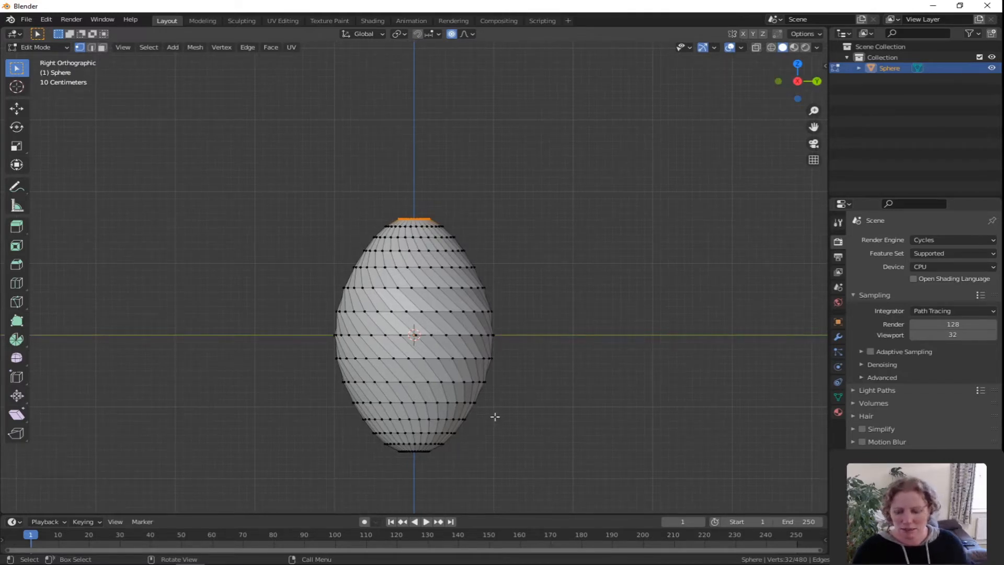
{"action": "key", "text": "a"}
{"action": "key", "text": "s"}
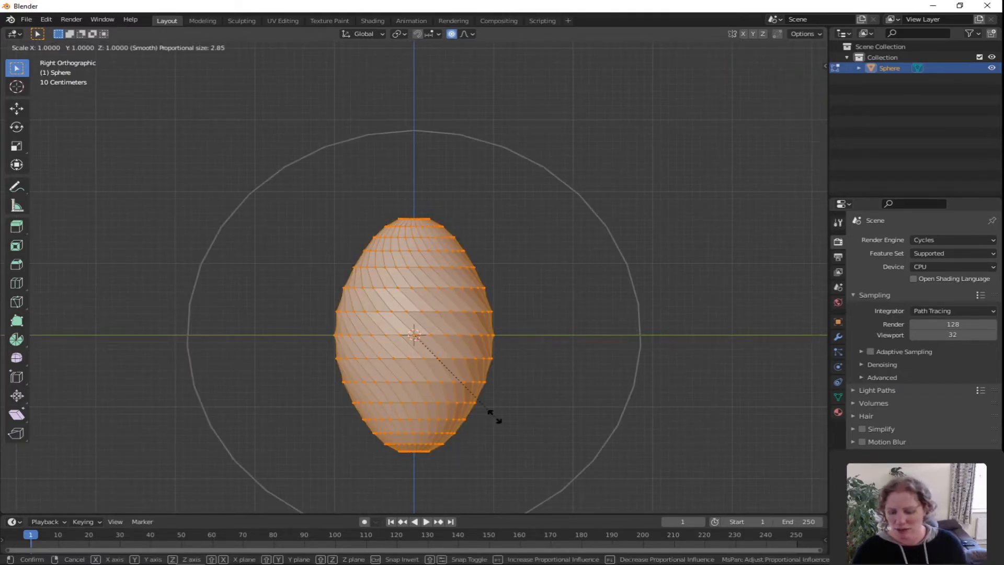
{"action": "key", "text": "y"}
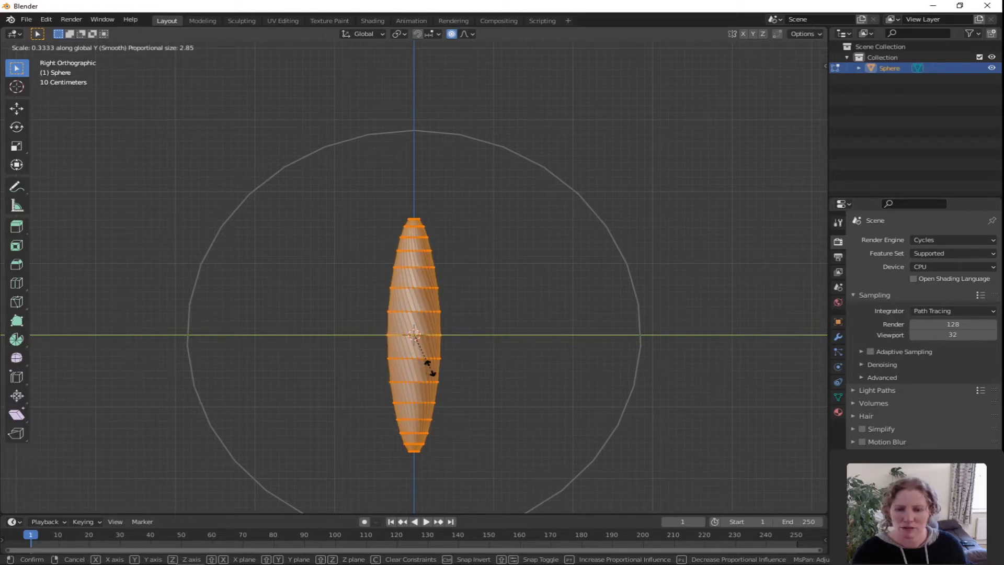
{"action": "left_click", "coordinate": [431, 369]}
- In face select mode, clear the selection and select two spiral face strips visible on the front of the mesh
{"action": "key", "text": "KP_7"}
{"action": "key", "text": "KP_1"}
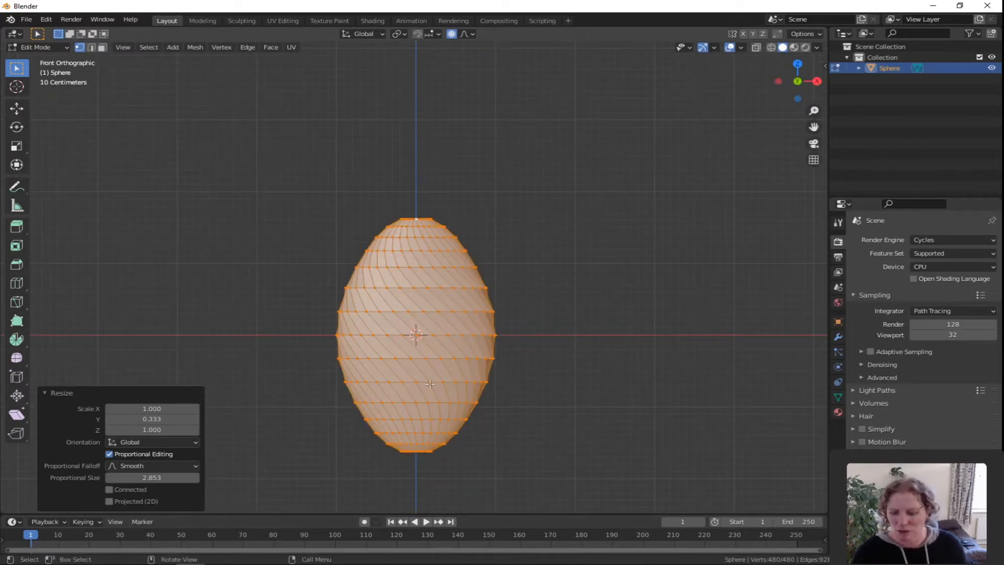
{"action": "key", "text": "3"}
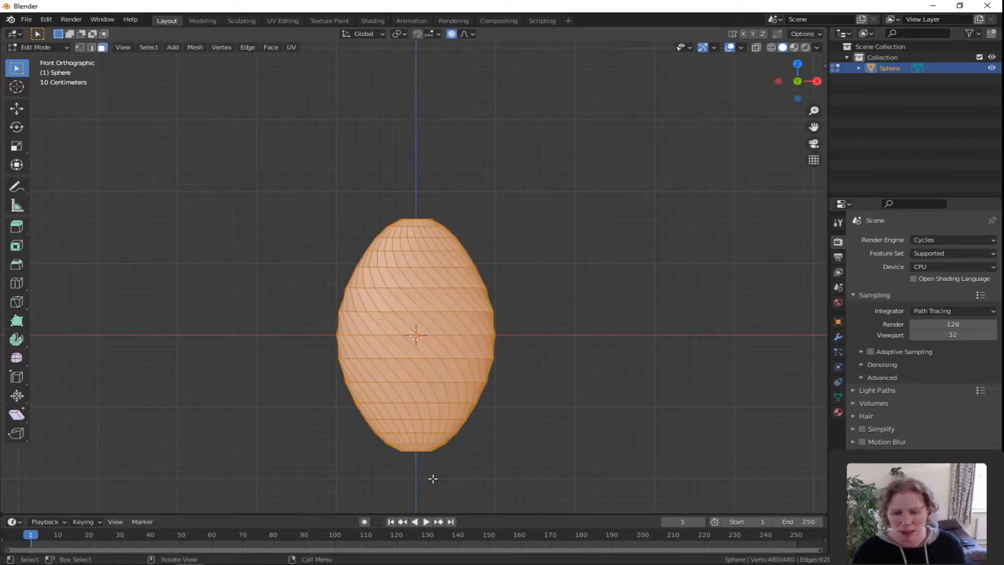
{"action": "key", "text": "alt+a"}
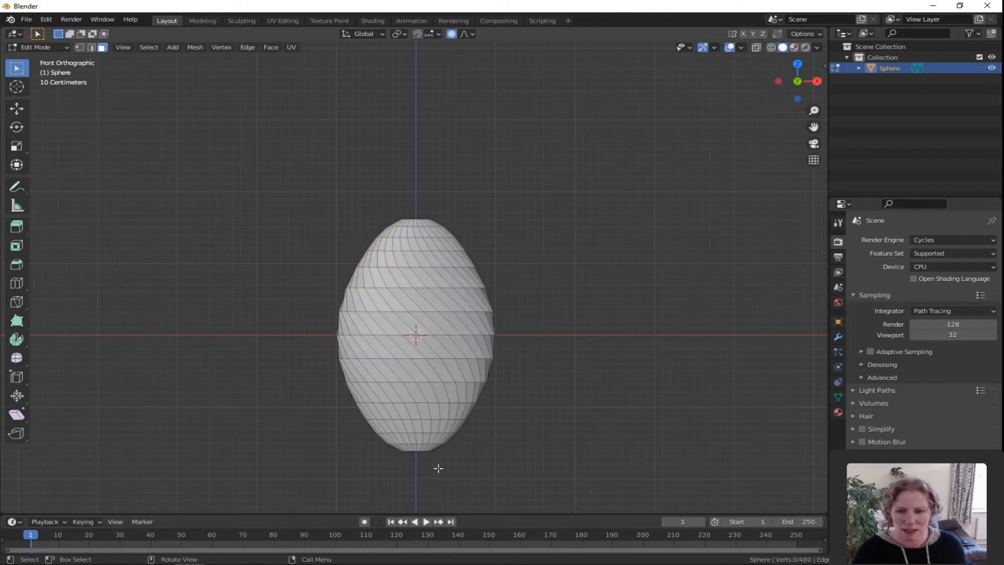
{"action": "left_click", "coordinate": [422, 403], "text": "alt"}
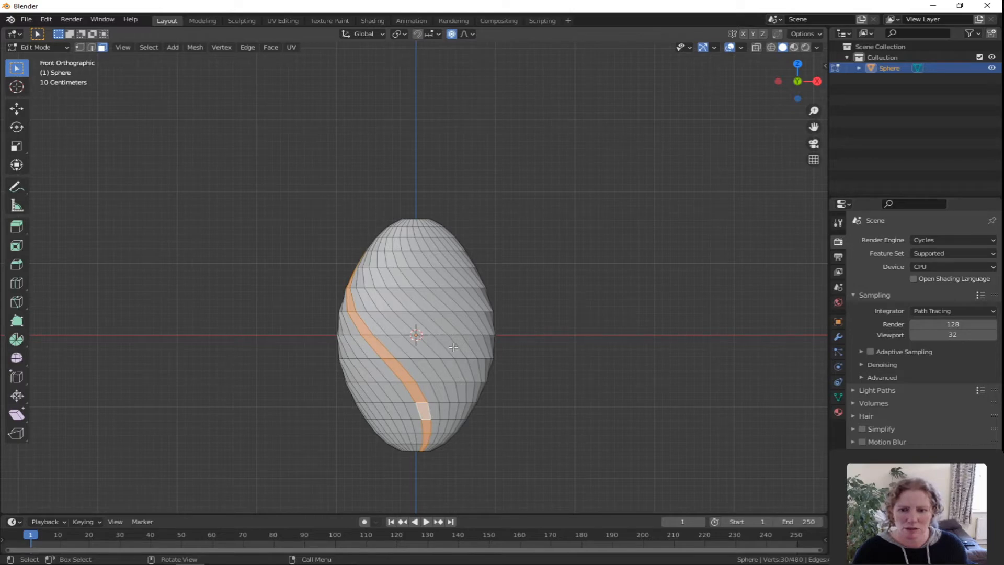
{"action": "left_click", "coordinate": [486, 334], "text": "alt+shift"}
- Add two more evenly spaced spiral face strips on the back of the mesh to the selection
{"action": "middle_click_drag", "start_coordinate": [594, 352], "coordinate": [375, 256]}
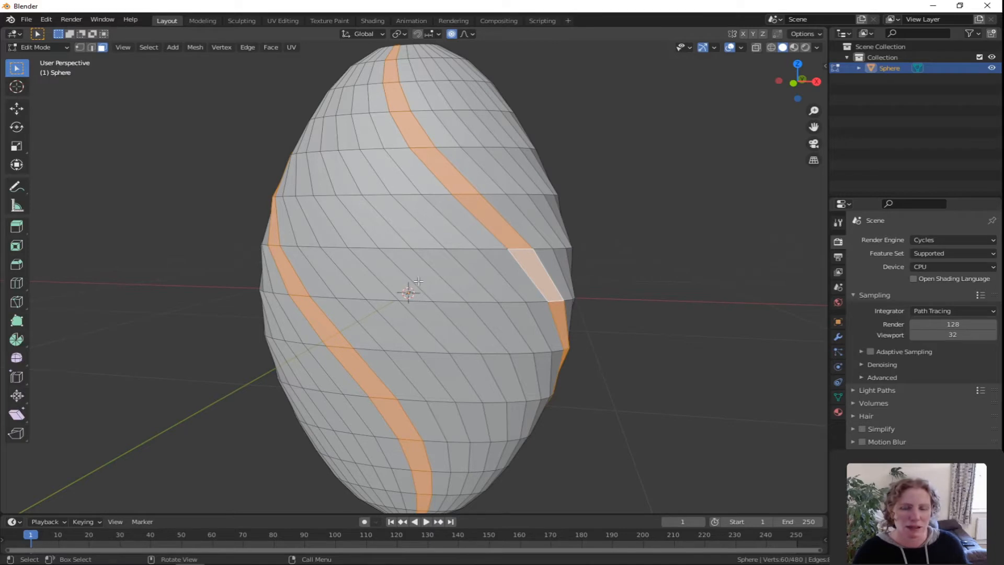
{"action": "middle_click_drag", "start_coordinate": [493, 273], "coordinate": [493, 261]}
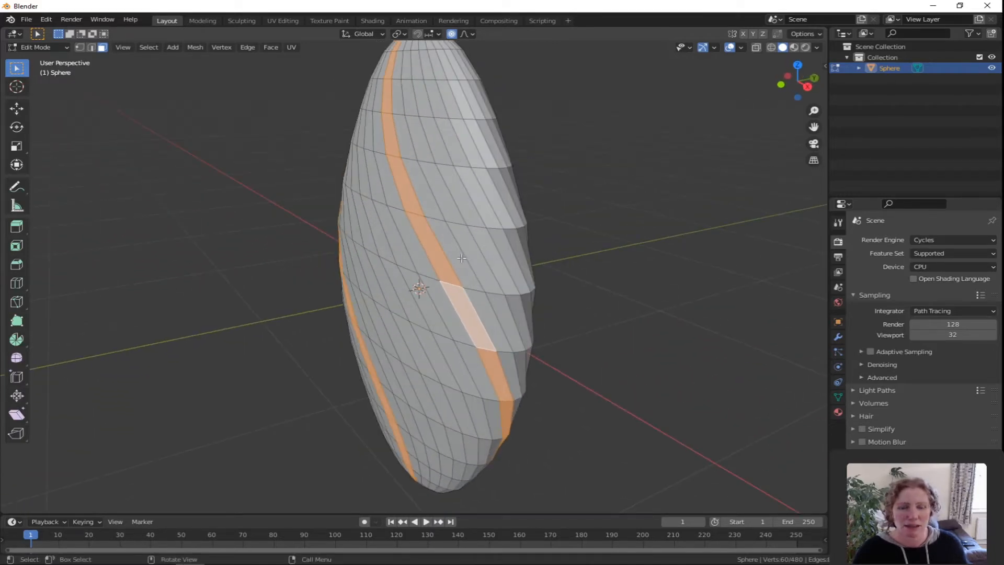
{"action": "middle_click_drag", "start_coordinate": [529, 264], "coordinate": [454, 272]}
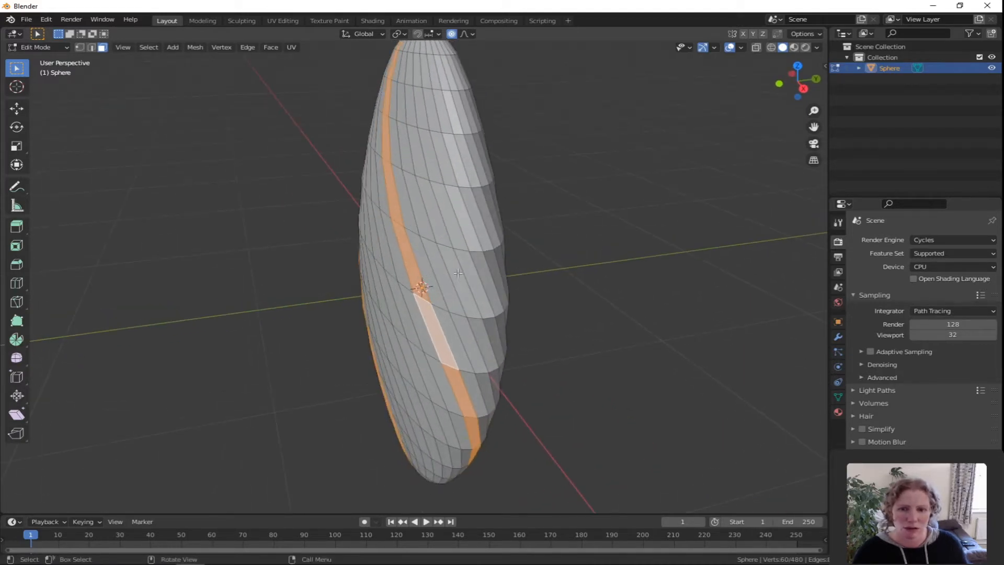
{"action": "left_click", "coordinate": [497, 245], "text": "alt+shift"}
{"action": "scroll", "coordinate": [497, 244], "scroll_direction": "down", "scroll_amount": 3}
{"action": "middle_click_drag", "start_coordinate": [515, 258], "coordinate": [386, 304]}
{"action": "scroll", "coordinate": [386, 303], "scroll_direction": "up", "scroll_amount": 1}
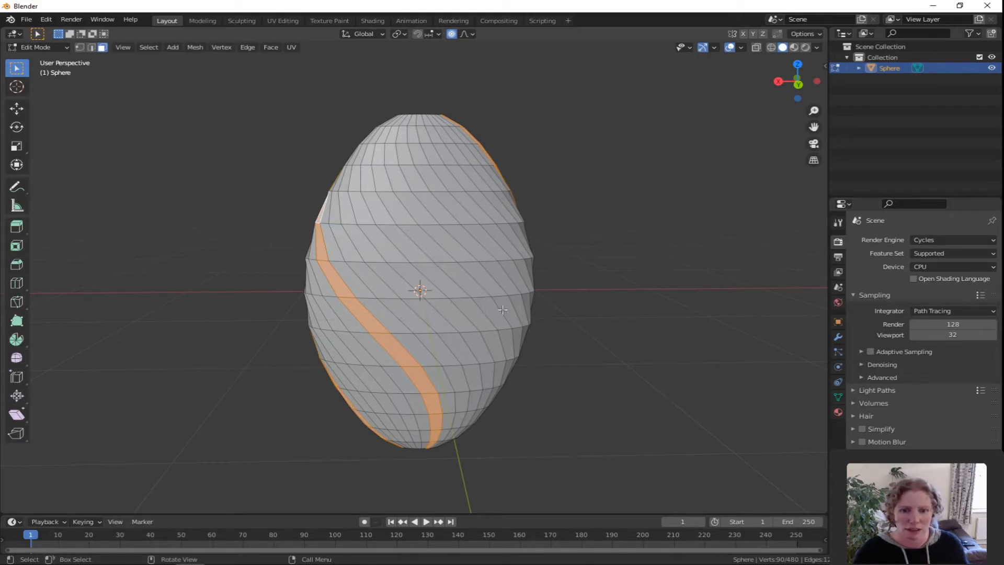
{"action": "left_click", "coordinate": [525, 291], "text": "alt+shift"}
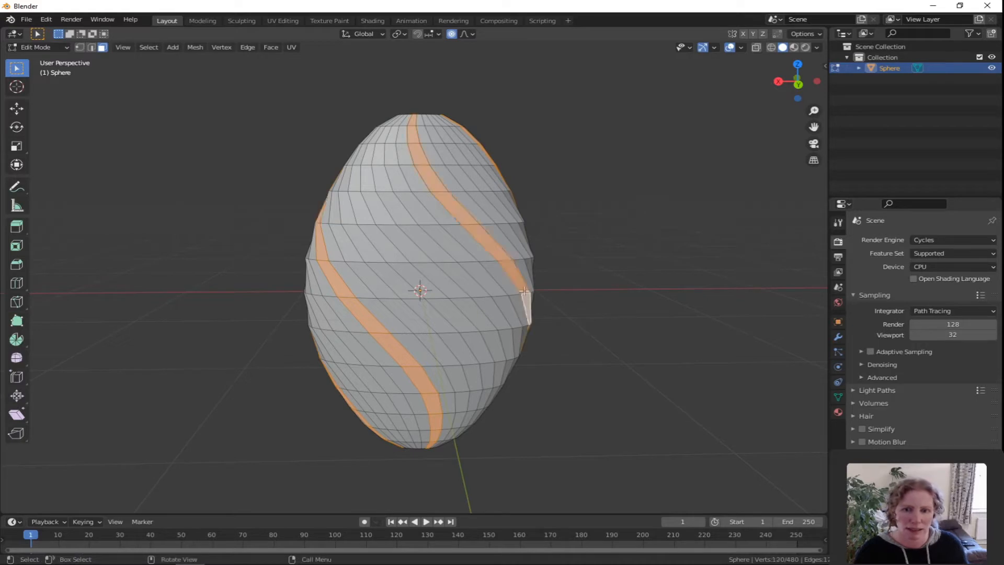
- Add the faces of the top opening's edge ring between two neighbouring spiral strips to the selection
{"action": "scroll", "coordinate": [524, 290], "scroll_direction": "down", "scroll_amount": 4}
{"action": "middle_click_drag", "start_coordinate": [524, 291], "coordinate": [417, 329]}
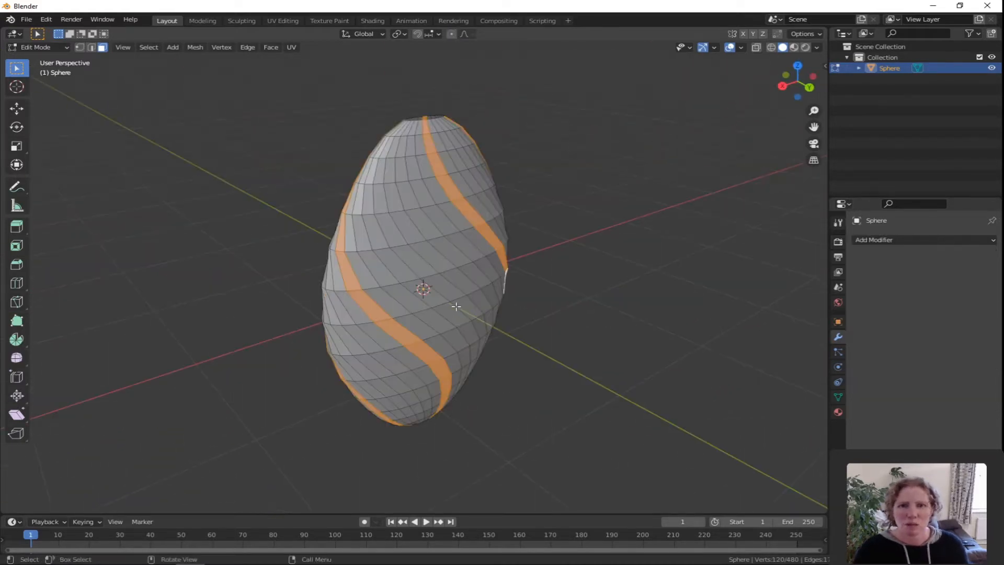
{"action": "middle_click_drag", "start_coordinate": [388, 212], "coordinate": [457, 178]}
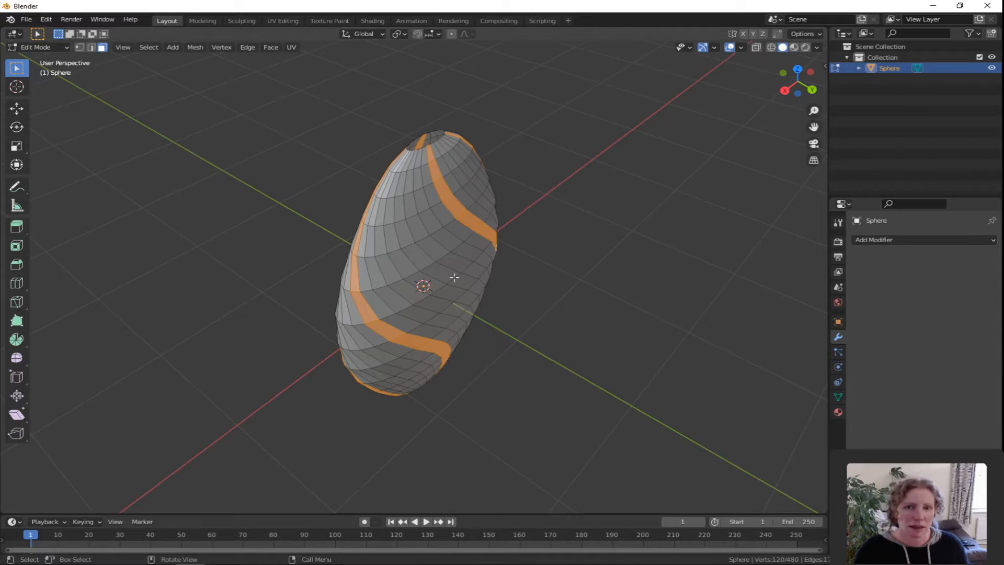
{"action": "middle_click_drag", "start_coordinate": [424, 256], "coordinate": [452, 267]}
{"action": "scroll", "coordinate": [414, 197], "scroll_direction": "up", "scroll_amount": 2}
{"action": "middle_click_drag", "start_coordinate": [414, 197], "coordinate": [411, 201]}
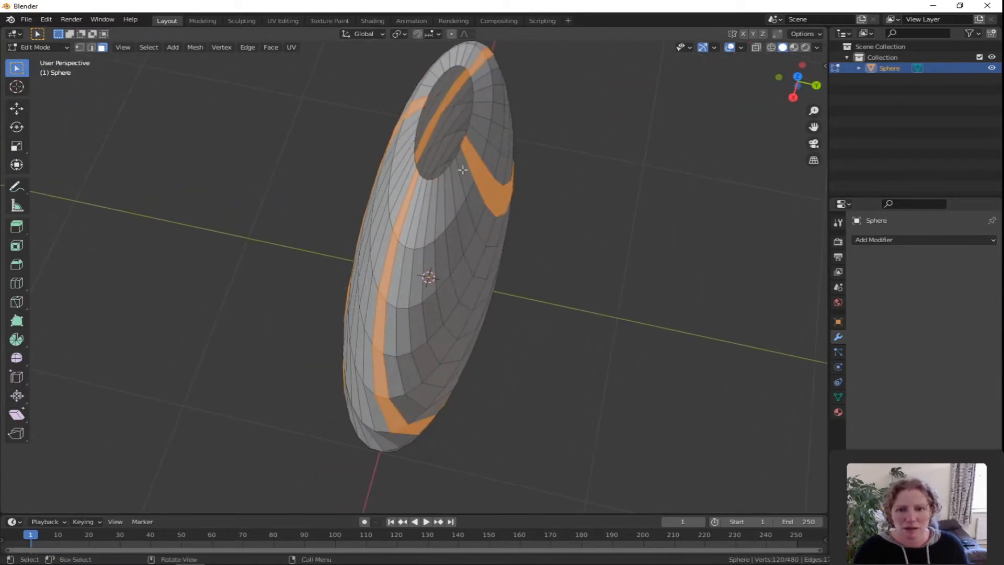
{"action": "left_click", "coordinate": [426, 213], "text": "shift"}
{"action": "left_click", "coordinate": [433, 210], "text": "shift"}
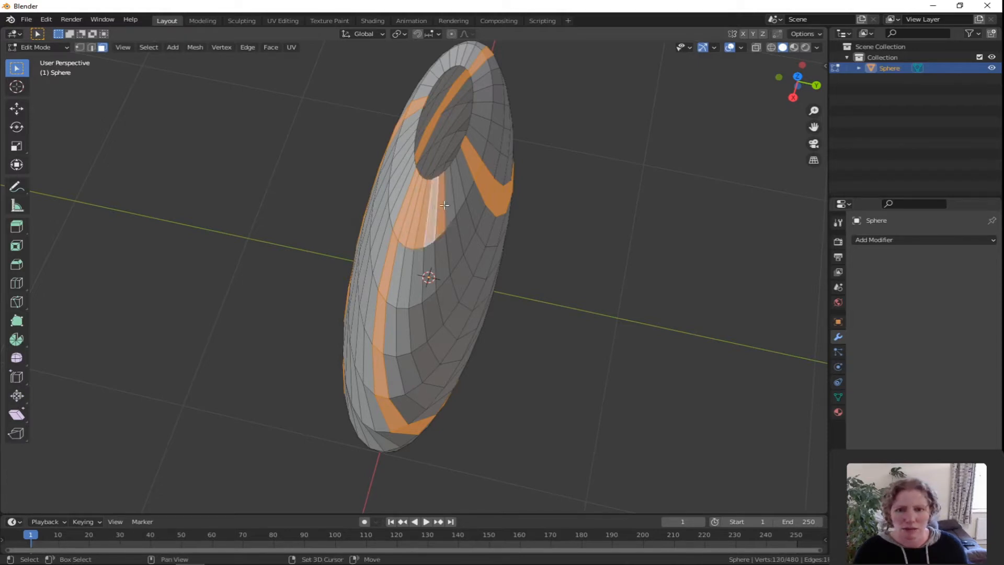
{"action": "left_click", "coordinate": [447, 205], "text": "shift"}
{"action": "left_click", "coordinate": [458, 189], "text": "shift"}
{"action": "left_click", "coordinate": [466, 173], "text": "shift"}
- Extend the selection with the top ring faces that join the other two spiral strips on the opposite side
{"action": "middle_click_drag", "start_coordinate": [477, 150], "coordinate": [444, 262], "text": "shift"}
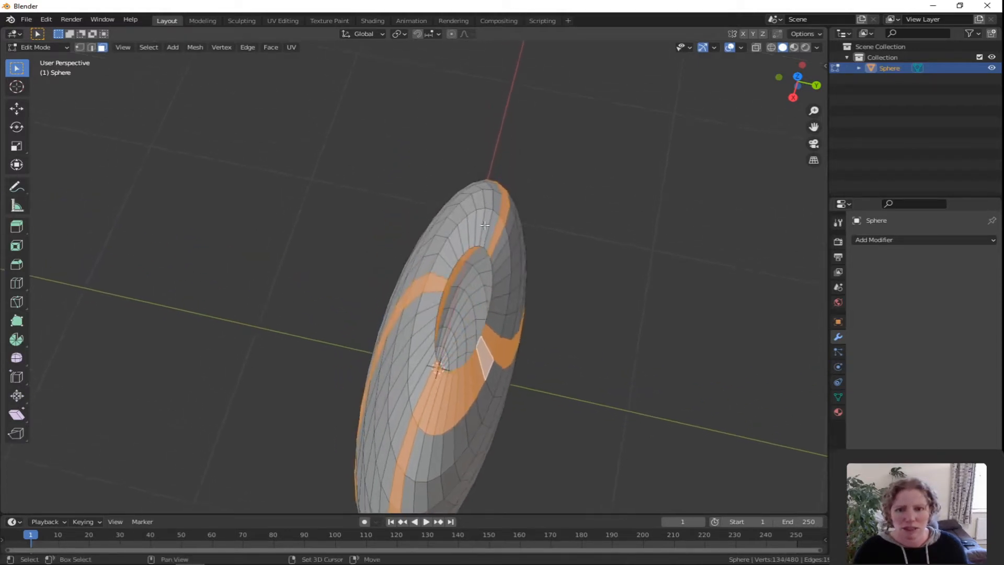
{"action": "left_click", "coordinate": [441, 264], "text": "shift"}
{"action": "left_click", "coordinate": [457, 236], "text": "shift"}
{"action": "left_click", "coordinate": [469, 234], "text": "shift"}
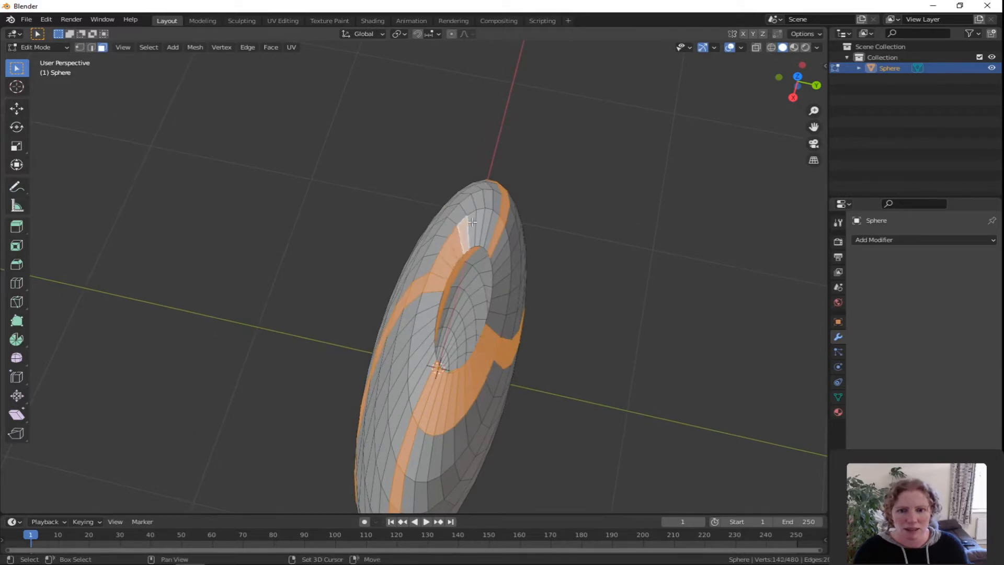
{"action": "left_click", "coordinate": [476, 232], "text": "shift"}
{"action": "left_click", "coordinate": [481, 230], "text": "shift"}
{"action": "left_click", "coordinate": [488, 228], "text": "shift"}
{"action": "left_click", "coordinate": [494, 226], "text": "shift"}
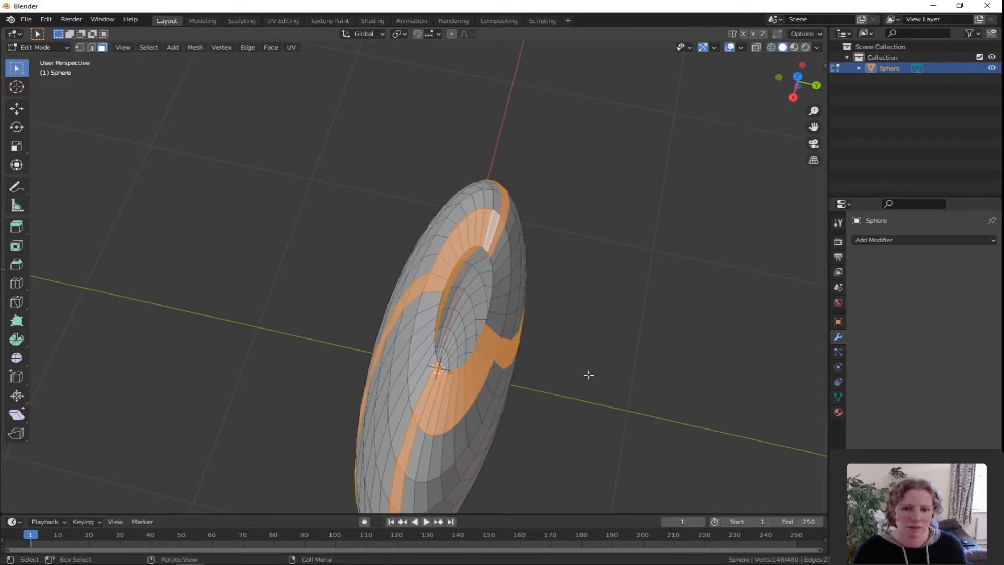
- Add the faces of the bottom opening's edge ring between two neighbouring spiral strips to the selection
{"action": "middle_click_drag", "start_coordinate": [588, 374], "coordinate": [382, 299]}
{"action": "left_click", "coordinate": [371, 313], "text": "shift"}
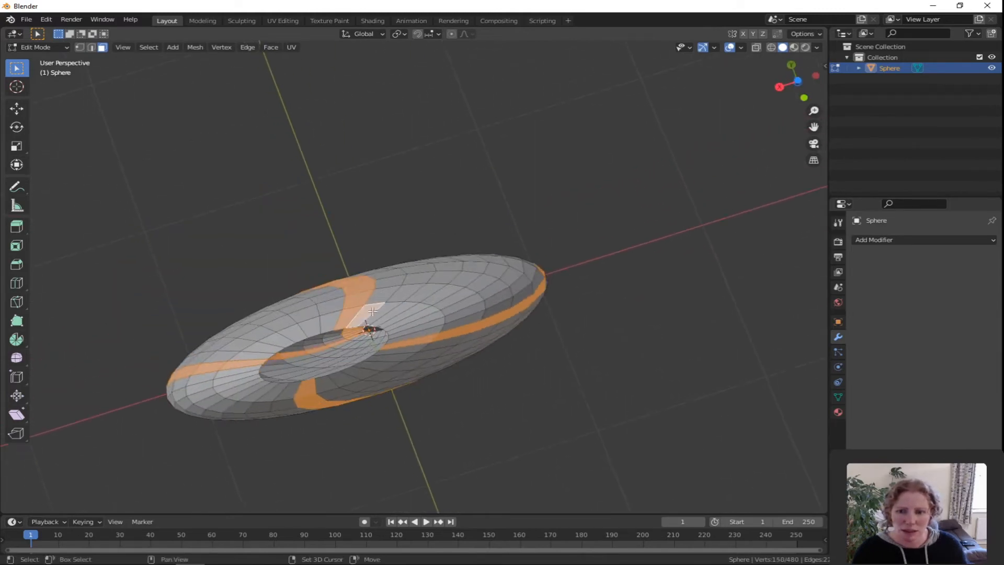
{"action": "left_click", "coordinate": [379, 313], "text": "shift"}
{"action": "left_click", "coordinate": [390, 316], "text": "shift"}
{"action": "left_click", "coordinate": [399, 318], "text": "shift"}
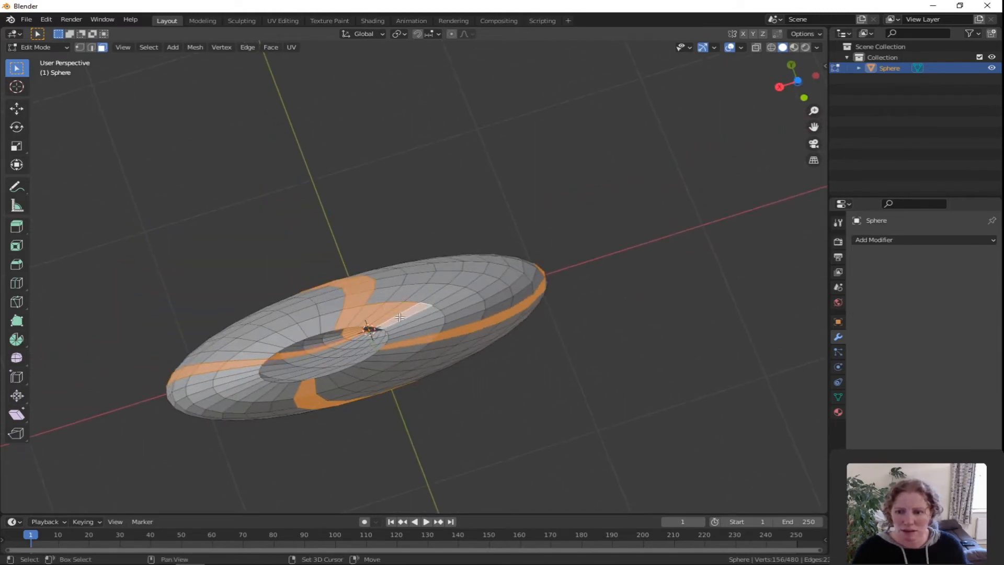
{"action": "left_click", "coordinate": [411, 318], "text": "shift"}
{"action": "left_click", "coordinate": [416, 323], "text": "shift"}
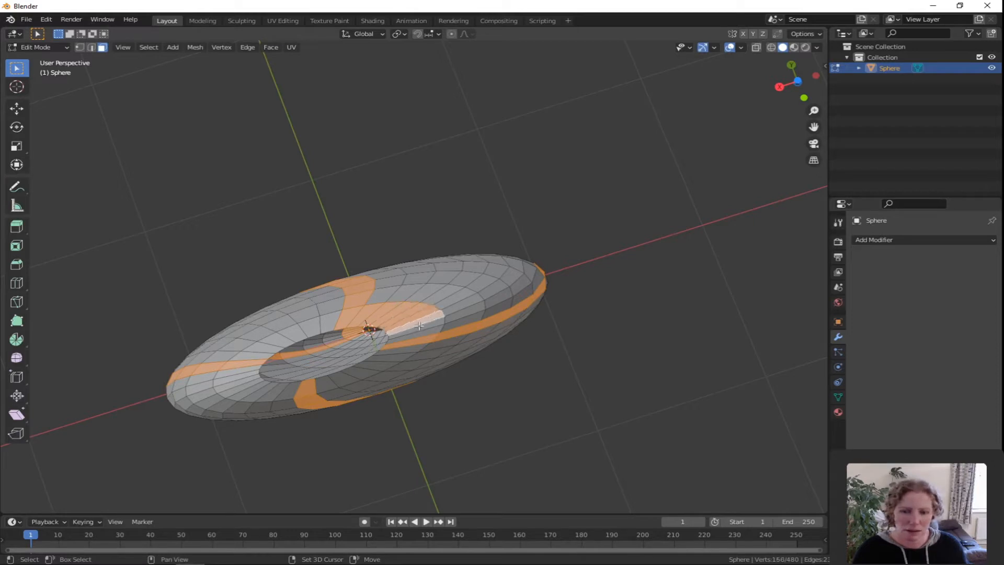
{"action": "left_click", "coordinate": [418, 328], "text": "shift"}
{"action": "left_click", "coordinate": [417, 334], "text": "shift"}
- Extend the selection with the bottom ring faces that join the remaining two spiral strips on the opposite side
{"action": "middle_click_drag", "start_coordinate": [387, 361], "coordinate": [382, 326]}
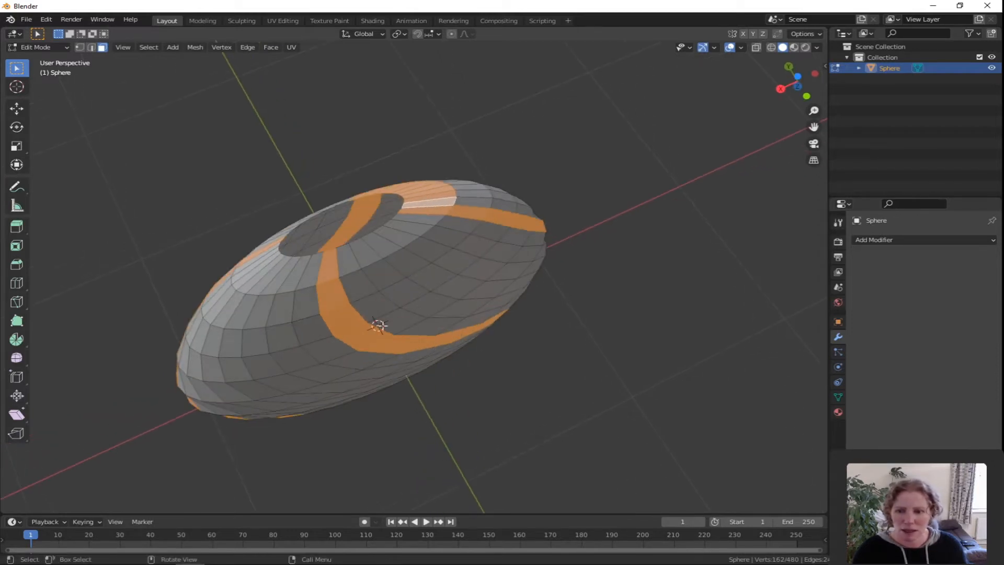
{"action": "left_click", "coordinate": [265, 259], "text": "shift"}
{"action": "middle_click_drag", "start_coordinate": [264, 259], "coordinate": [321, 312]}
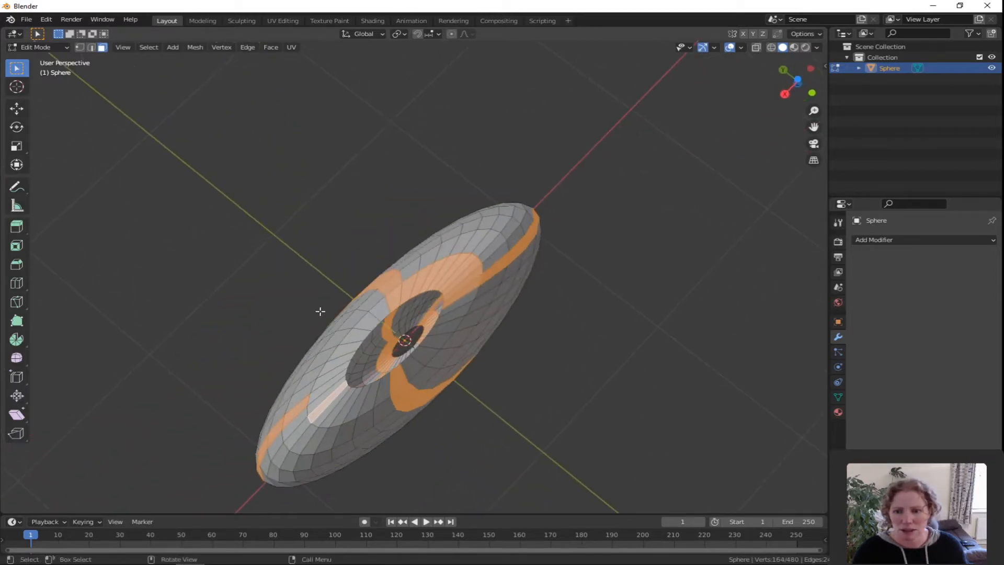
{"action": "left_click", "coordinate": [318, 400], "text": "shift"}
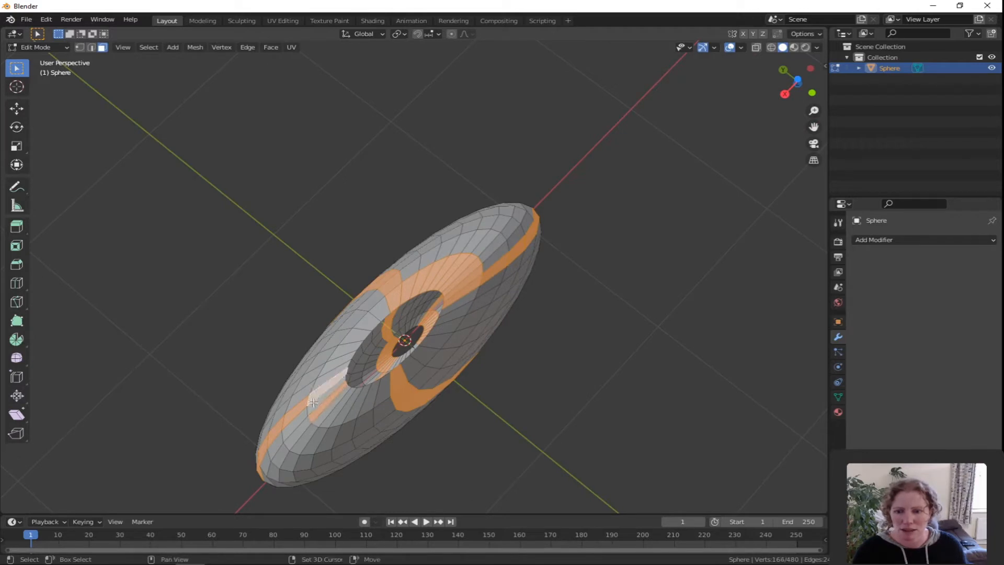
{"action": "left_click", "coordinate": [326, 415], "text": "shift"}
{"action": "left_click", "coordinate": [334, 418], "text": "shift"}
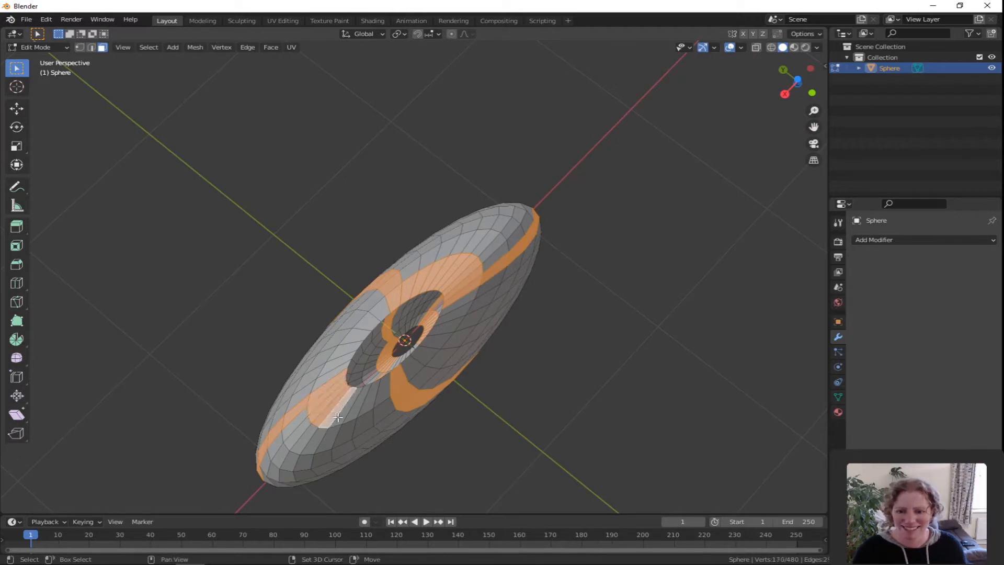
{"action": "left_click", "coordinate": [341, 417], "text": "shift"}
{"action": "left_click", "coordinate": [356, 409], "text": "shift"}
{"action": "left_click", "coordinate": [375, 400], "text": "shift"}
{"action": "left_click", "coordinate": [387, 396], "text": "shift"}
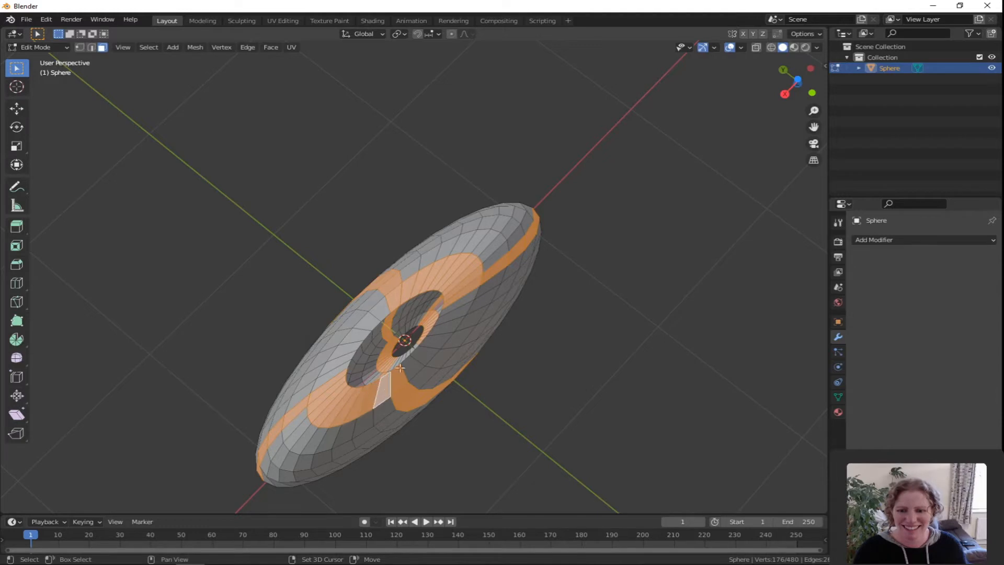
- Set the transform pivot to 3D Cursor and extrude the selected strips outward with a scale of about 1.081
{"action": "scroll", "coordinate": [401, 367], "scroll_direction": "down", "scroll_amount": 4}
{"action": "middle_click_drag", "start_coordinate": [401, 367], "coordinate": [473, 368]}
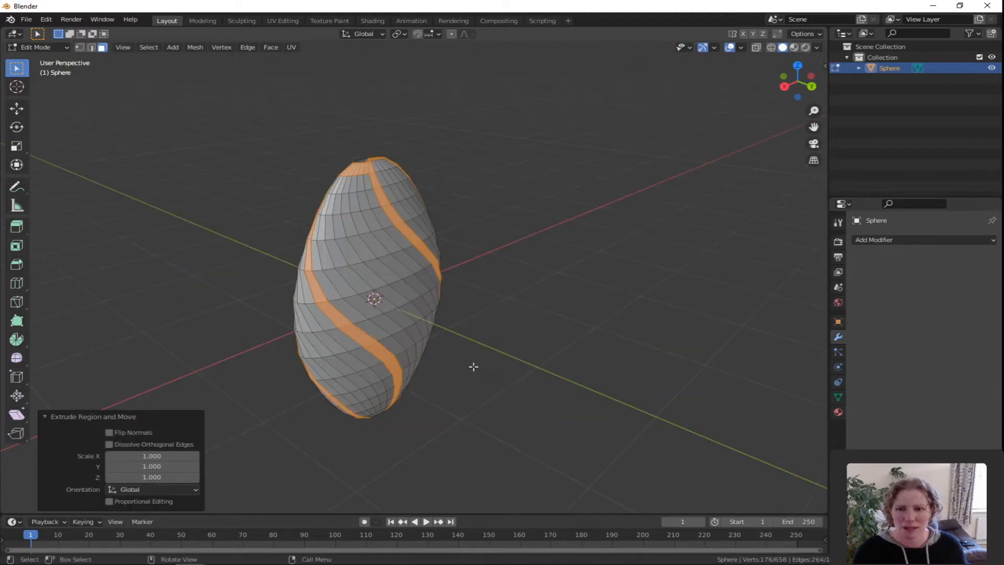
{"action": "left_click", "coordinate": [403, 33]}
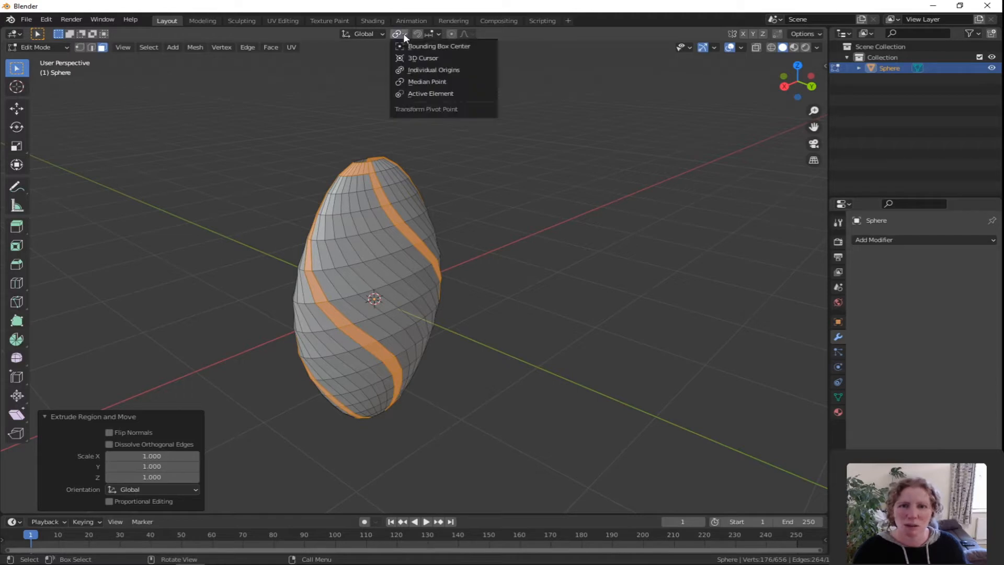
{"action": "left_click", "coordinate": [420, 59]}
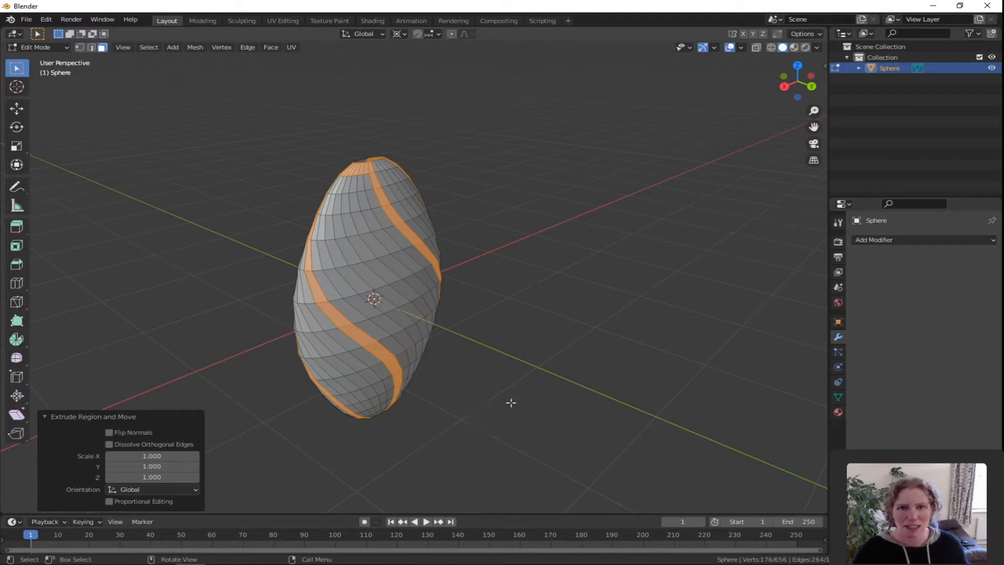
{"action": "key", "text": "e"}
{"action": "key", "text": "s"}
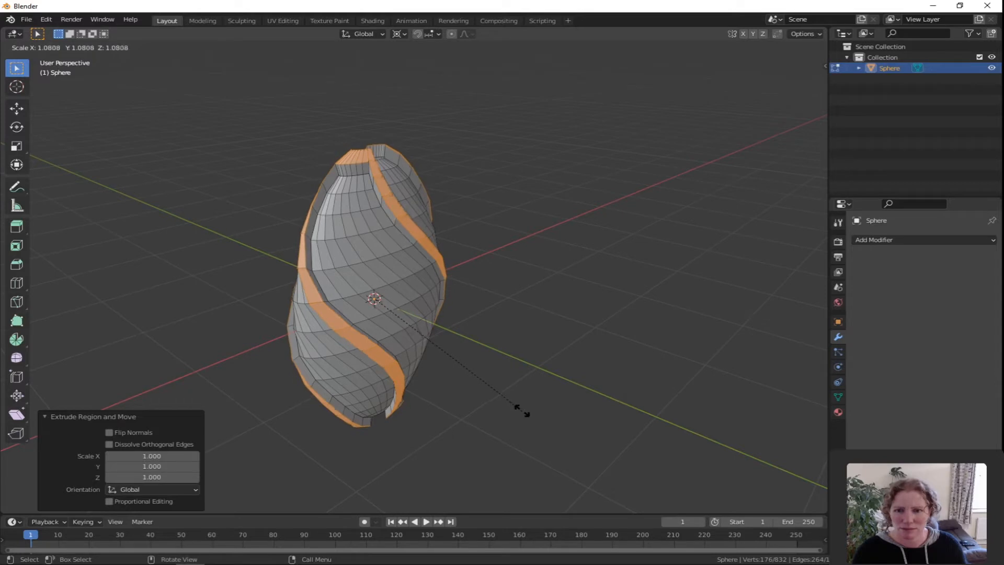
{"action": "left_click", "coordinate": [521, 411]}
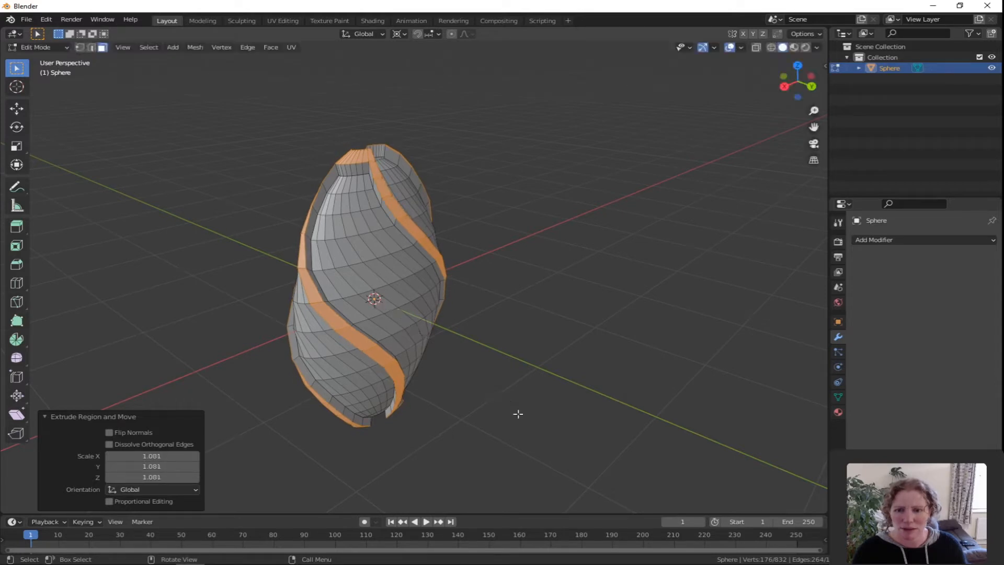
- Scale the extruded strips along the Y axis to about 1.160
{"action": "middle_click_drag", "start_coordinate": [517, 413], "coordinate": [493, 433]}
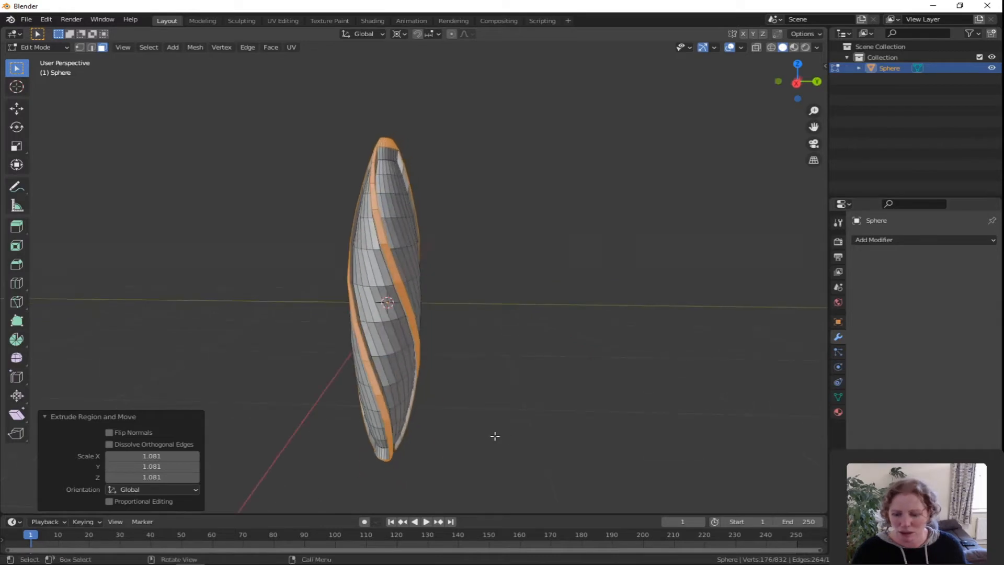
{"action": "key", "text": "s"}
{"action": "key", "text": "y"}
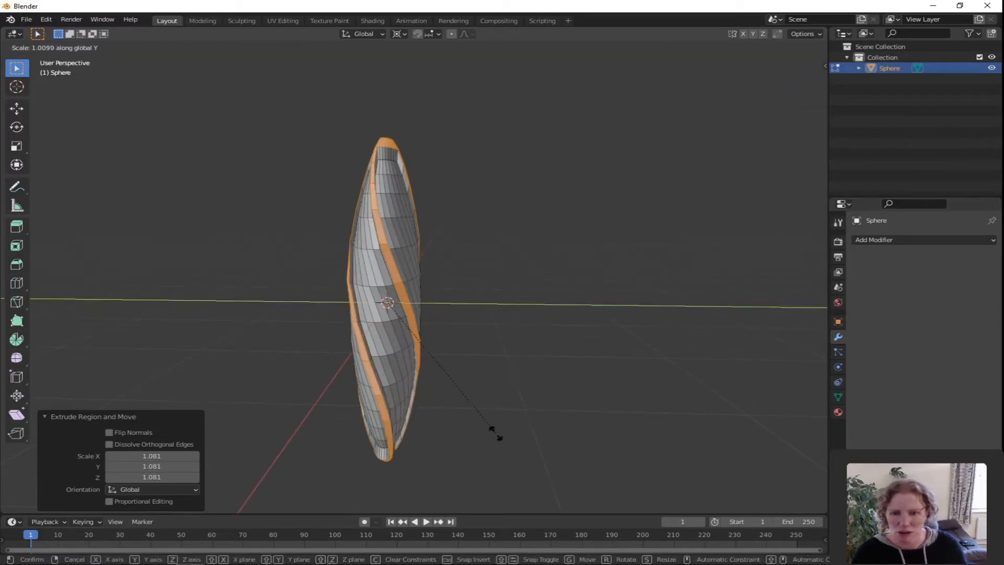
{"action": "left_click", "coordinate": [522, 444]}
{"action": "middle_click_drag", "start_coordinate": [522, 444], "coordinate": [442, 412]}
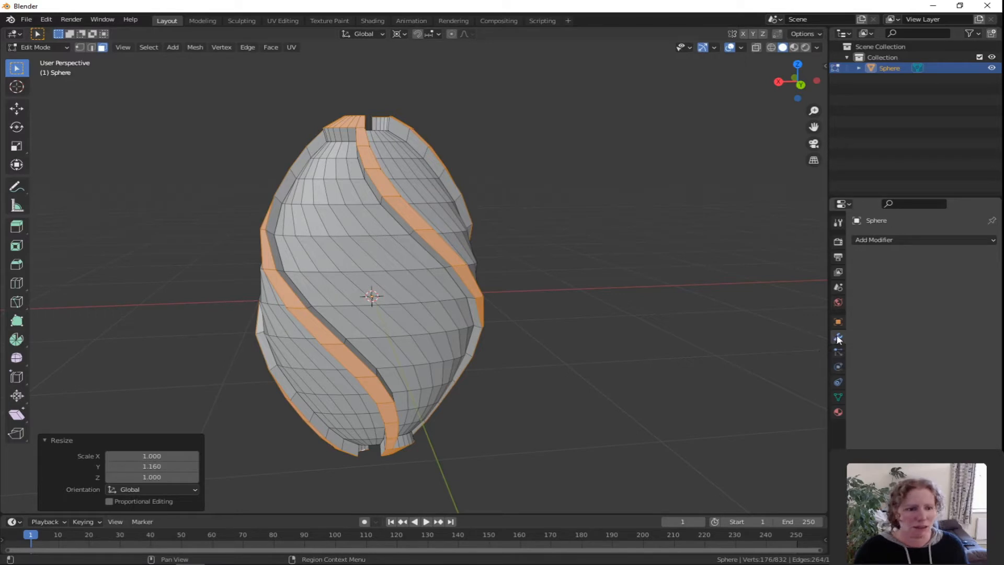
- Add a Subdivision Surface modifier to the mesh with viewport and render levels both set to 3
{"action": "left_click", "coordinate": [909, 240]}
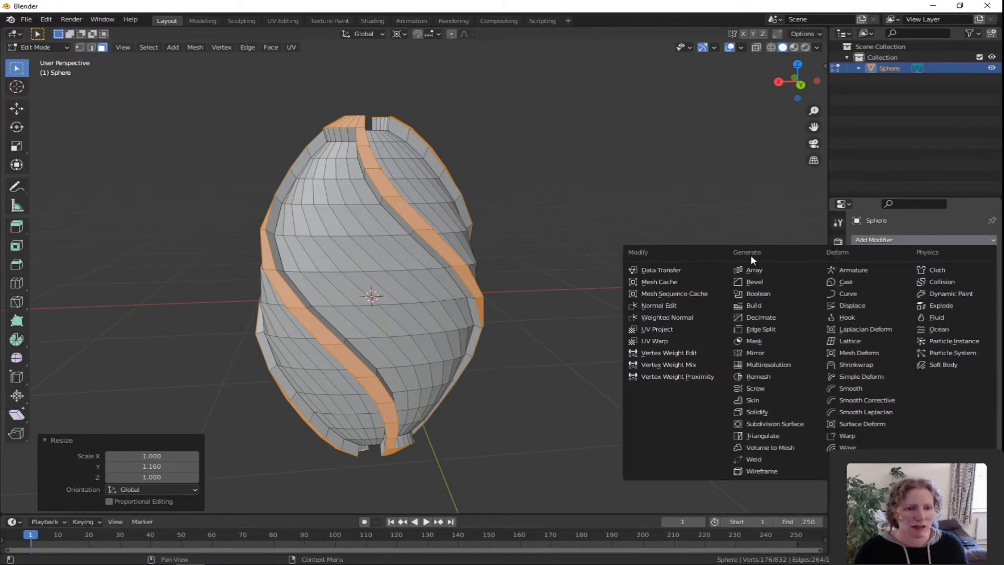
{"action": "left_click", "coordinate": [772, 426]}
{"action": "left_click_drag", "start_coordinate": [971, 292], "coordinate": [983, 292]}
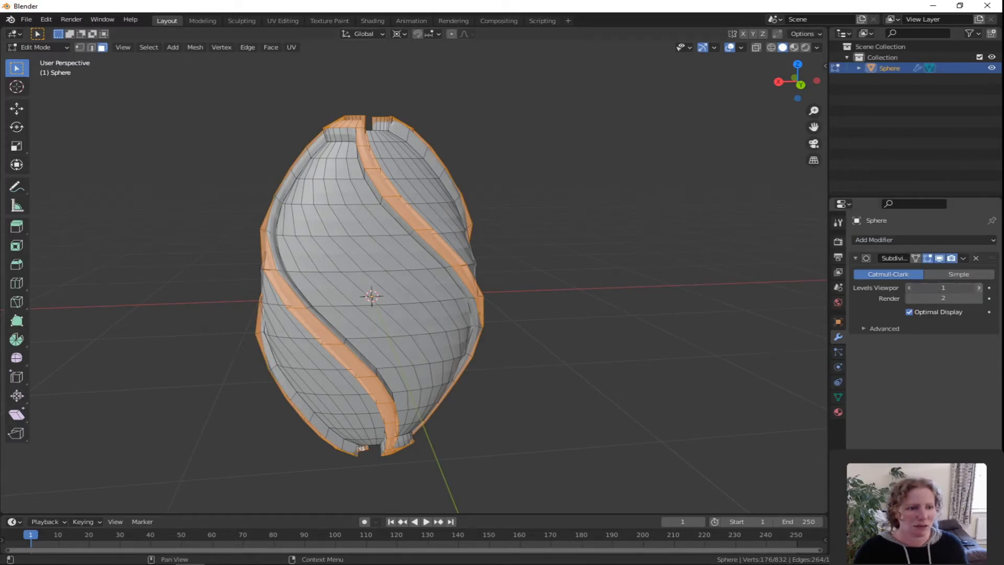
{"action": "left_click", "coordinate": [979, 298]}
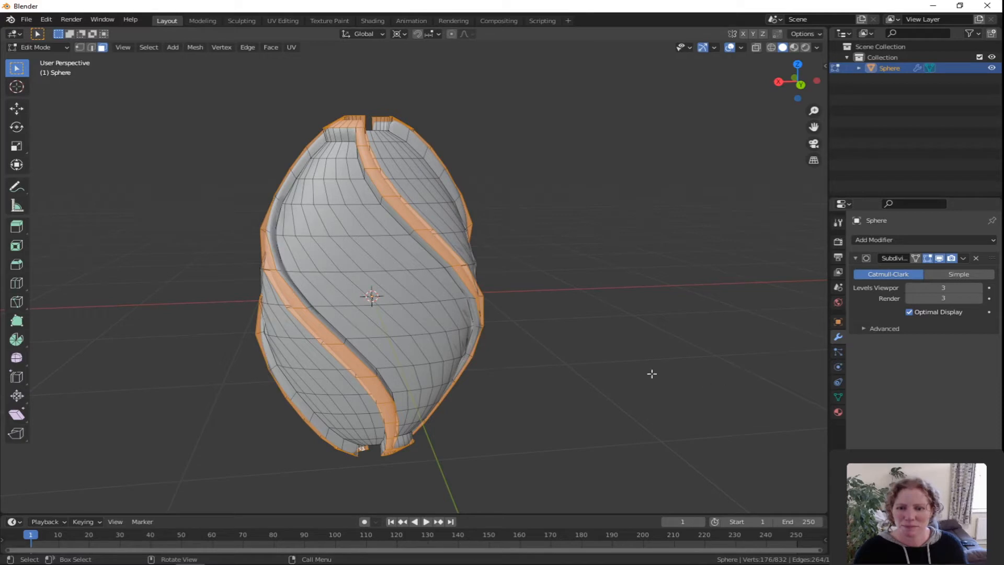
- Show the Subdivision Surface result on the edit cage and inspect the smoothed shape in and out of Edit Mode
{"action": "left_click", "coordinate": [915, 258]}
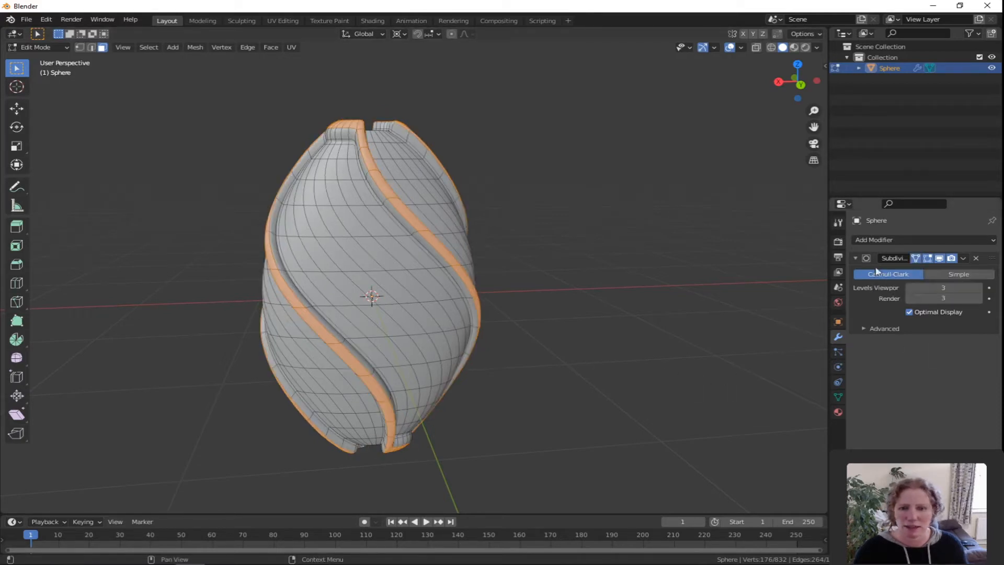
{"action": "middle_click_drag", "start_coordinate": [583, 383], "coordinate": [357, 297]}
{"action": "key", "text": "Tab"}
{"action": "key", "text": "Tab"}
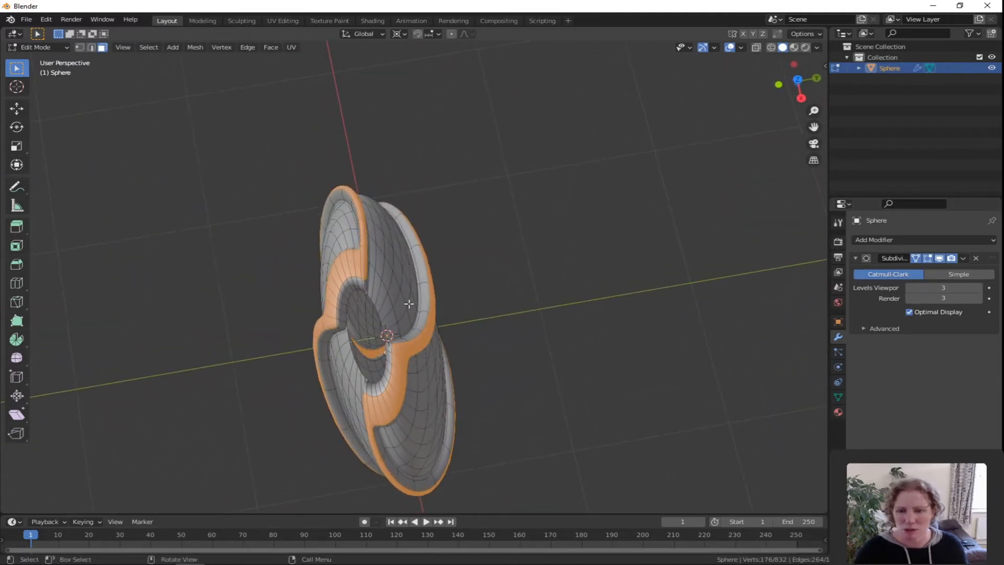
- With X-ray on, select the edge loop around the top opening and extrude it down along Z by about 0.048 m
{"action": "key", "text": "1"}
{"action": "middle_click_drag", "start_coordinate": [412, 316], "coordinate": [473, 278]}
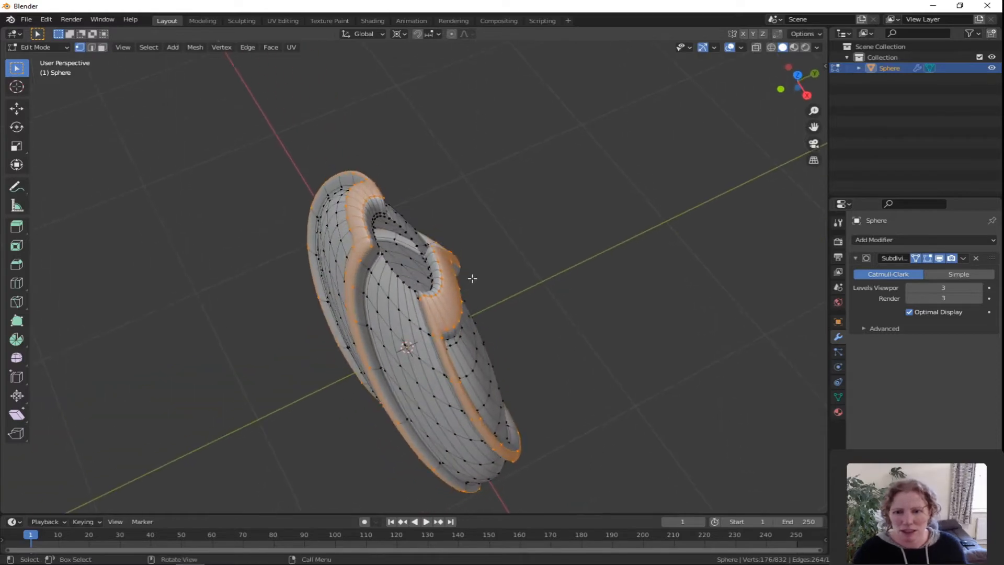
{"action": "left_click", "coordinate": [399, 229], "text": "alt"}
{"action": "middle_click_drag", "start_coordinate": [400, 230], "coordinate": [598, 193]}
{"action": "left_click", "coordinate": [756, 49]}
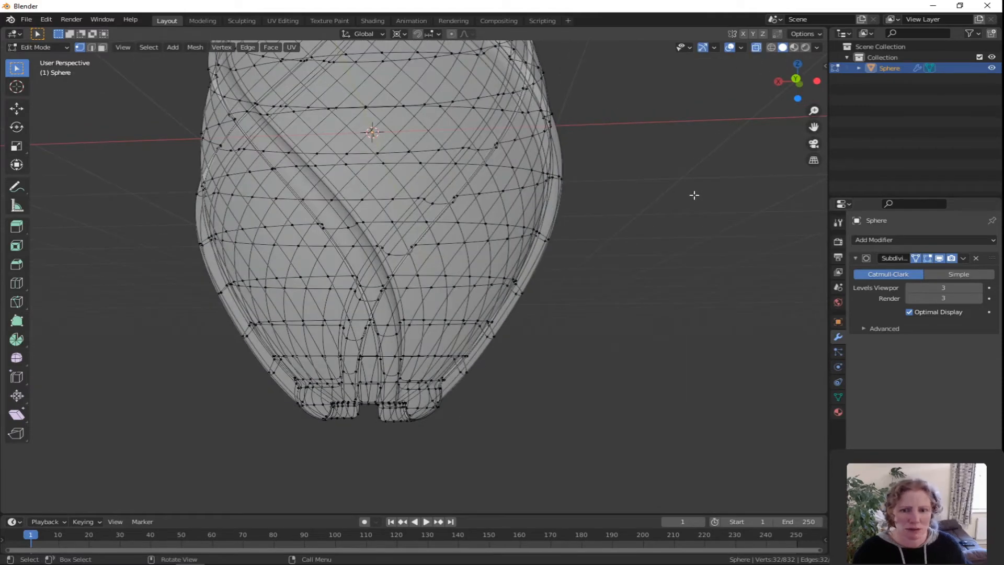
{"action": "key", "text": "KP_1"}
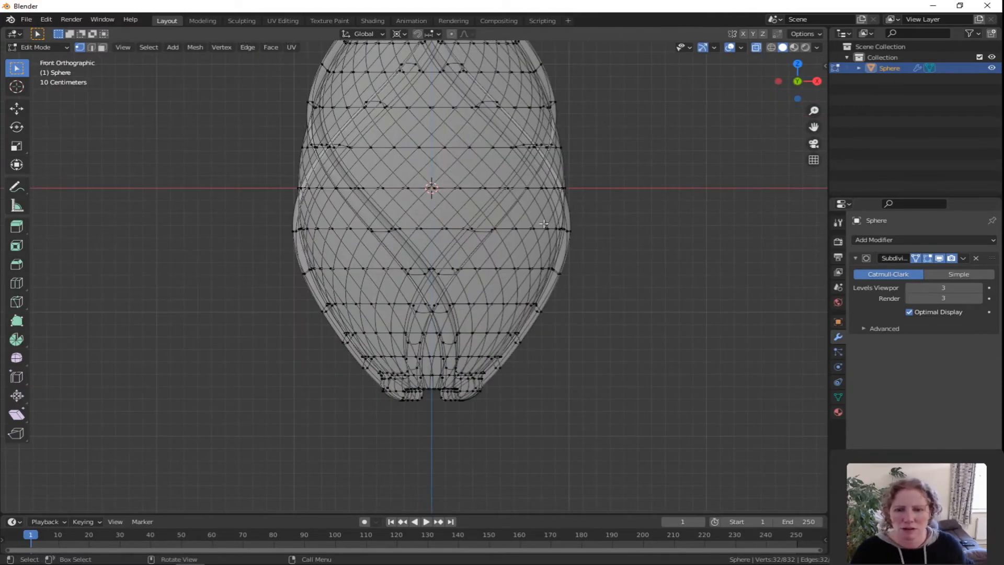
{"action": "middle_click_drag", "start_coordinate": [578, 164], "coordinate": [565, 296], "text": "shift"}
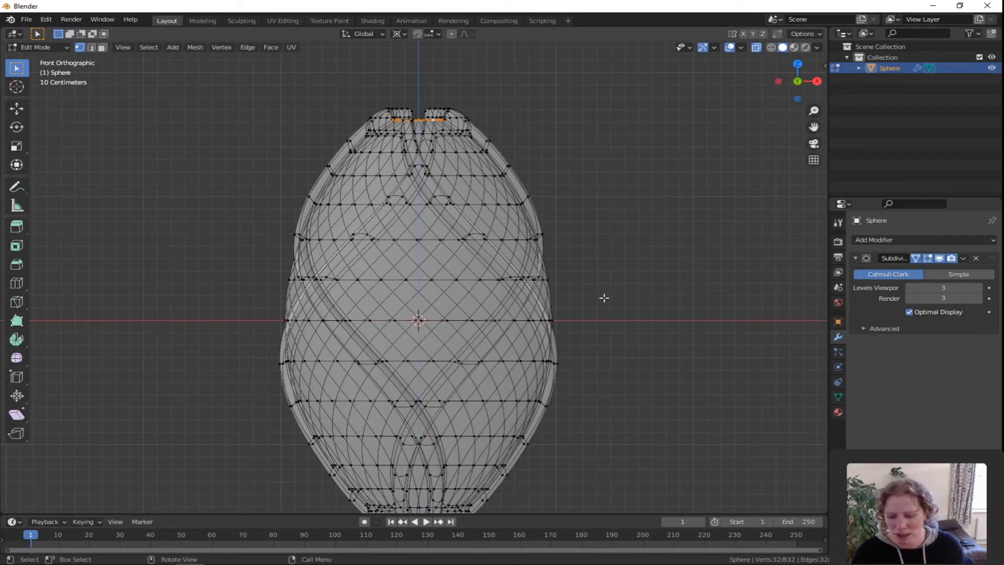
{"action": "key", "text": "e"}
{"action": "key", "text": "z"}
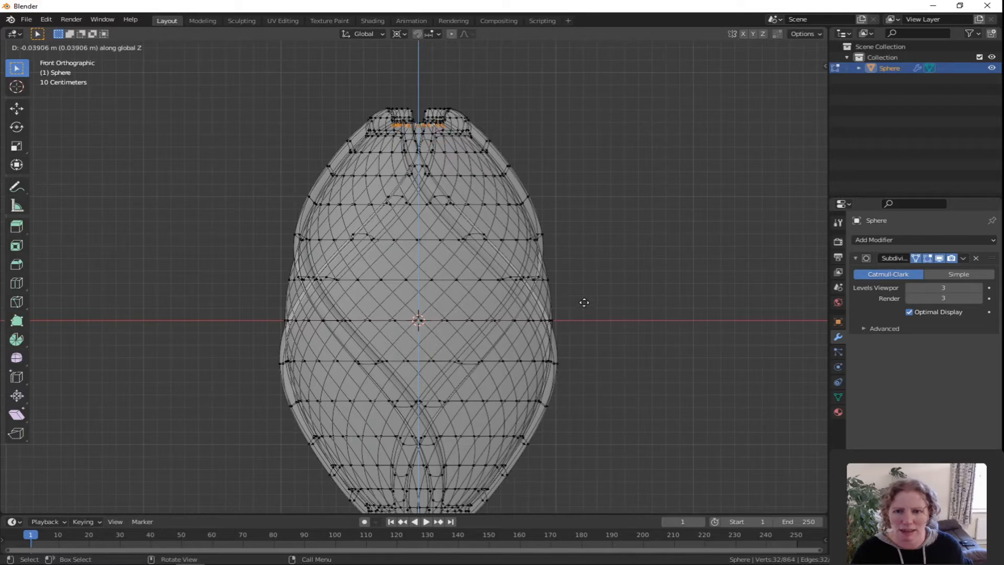
{"action": "left_click", "coordinate": [585, 304]}
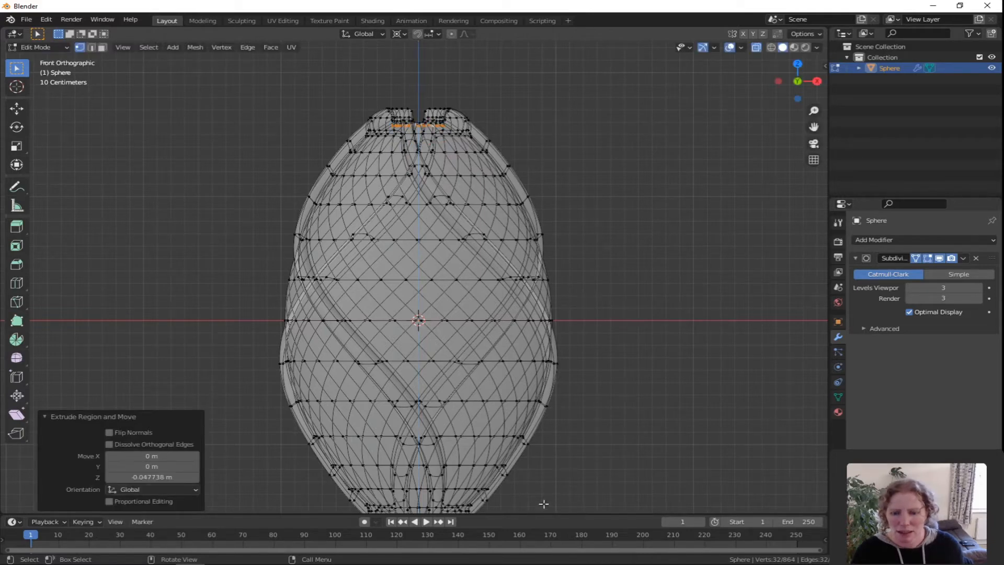
- Select the edge loop around the bottom opening and extrude it up along Z by about 0.048 m
{"action": "middle_click_drag", "start_coordinate": [544, 504], "coordinate": [507, 333], "text": "shift"}
{"action": "middle_click_drag", "start_coordinate": [424, 384], "coordinate": [381, 152]}
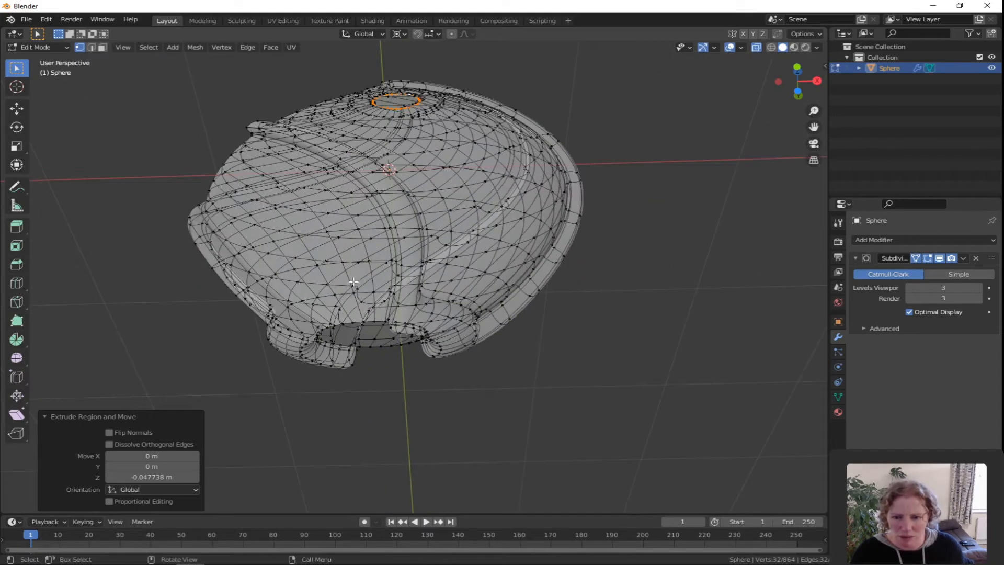
{"action": "left_click", "coordinate": [367, 347], "text": "alt"}
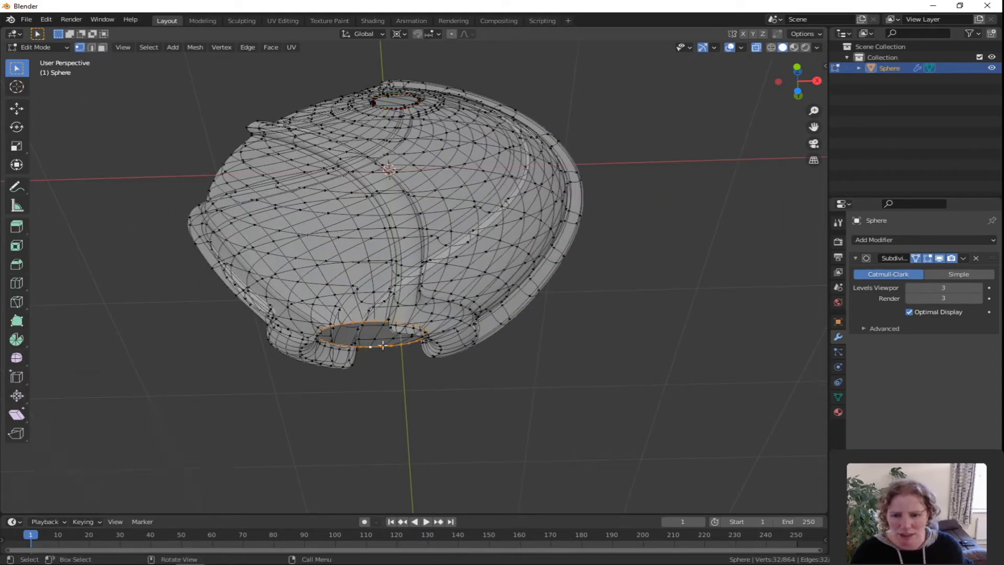
{"action": "key", "text": "KP_1"}
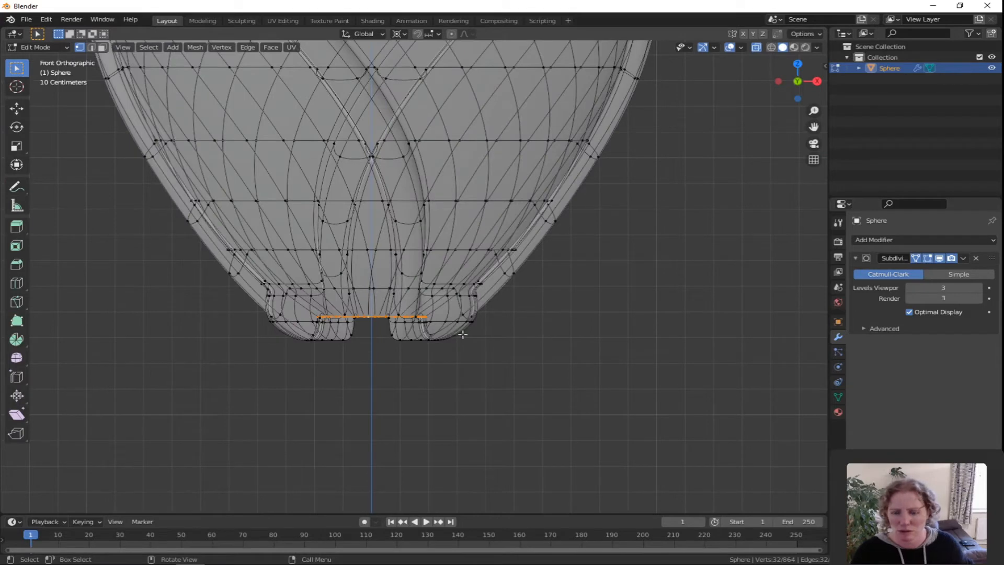
{"action": "key", "text": "e"}
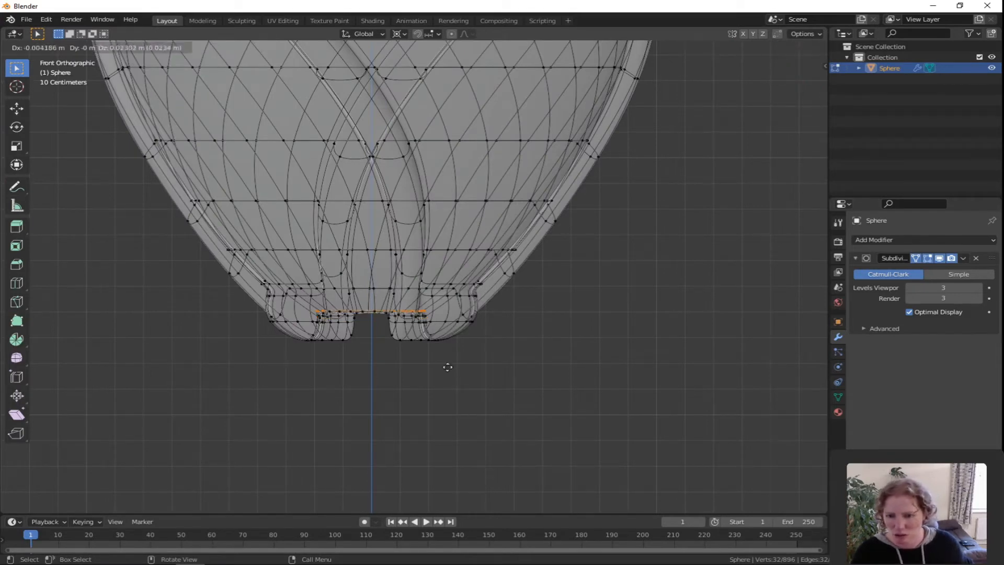
{"action": "key", "text": "z"}
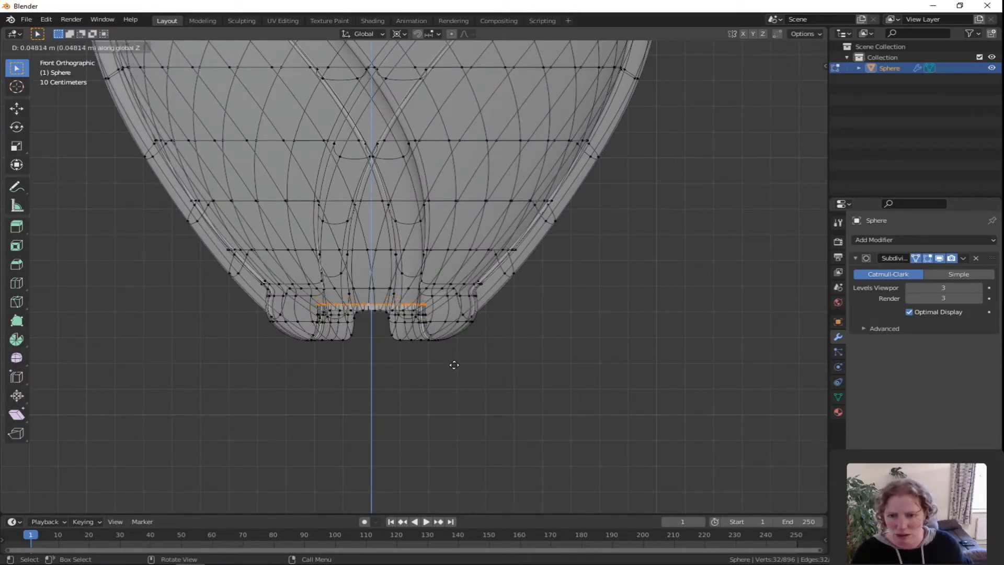
{"action": "left_click", "coordinate": [454, 365]}
- Turn off X-ray, add the inner edge loop of the opposite opening to the selection, and bridge the two loops into a tunnel
{"action": "scroll", "coordinate": [405, 207], "scroll_direction": "down", "scroll_amount": 3}
{"action": "middle_click_drag", "start_coordinate": [404, 207], "coordinate": [467, 495], "text": "shift"}
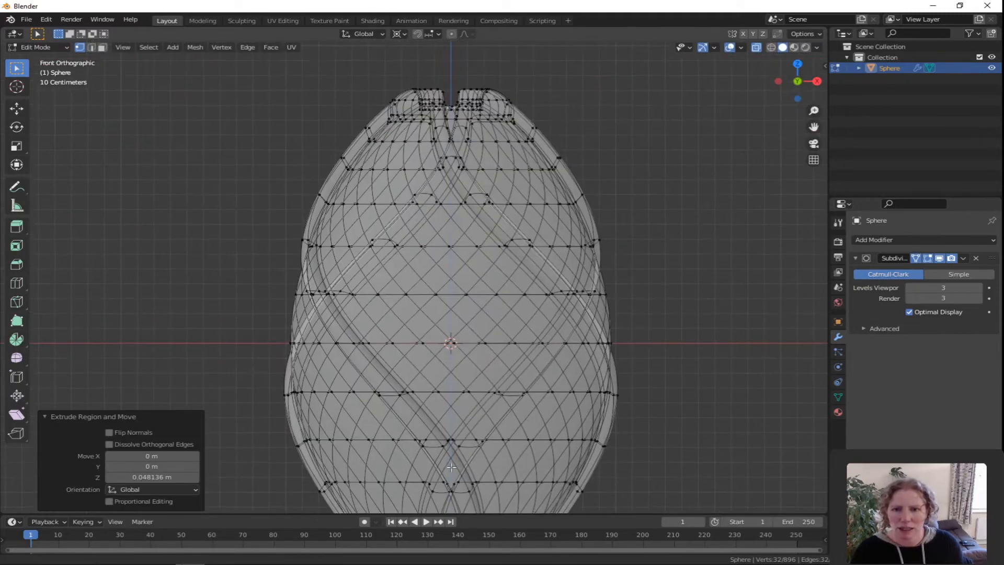
{"action": "middle_click_drag", "start_coordinate": [434, 304], "coordinate": [438, 401], "text": "shift"}
{"action": "scroll", "coordinate": [438, 373], "scroll_direction": "up", "scroll_amount": 2}
{"action": "middle_click_drag", "start_coordinate": [451, 236], "coordinate": [460, 323]}
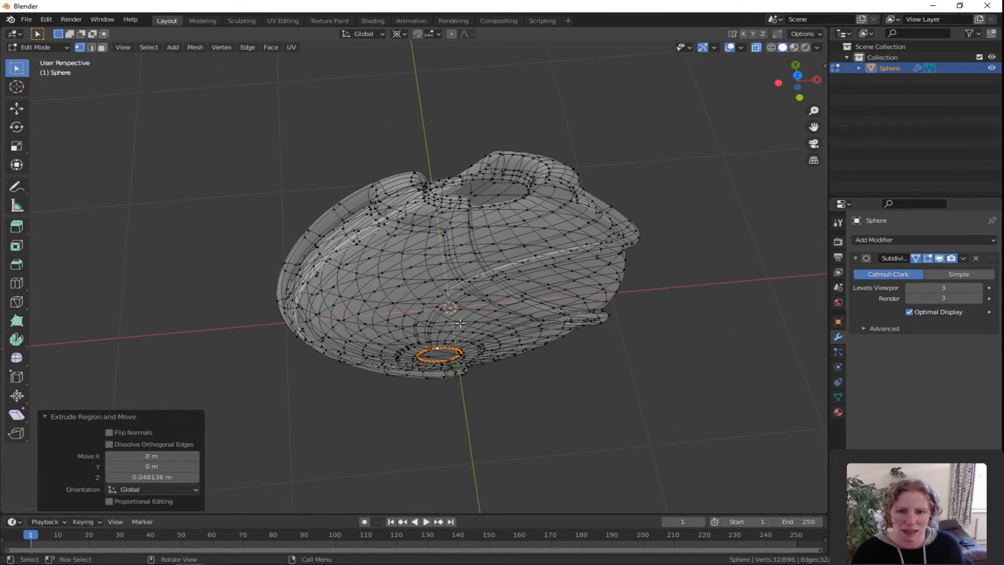
{"action": "left_click", "coordinate": [756, 48]}
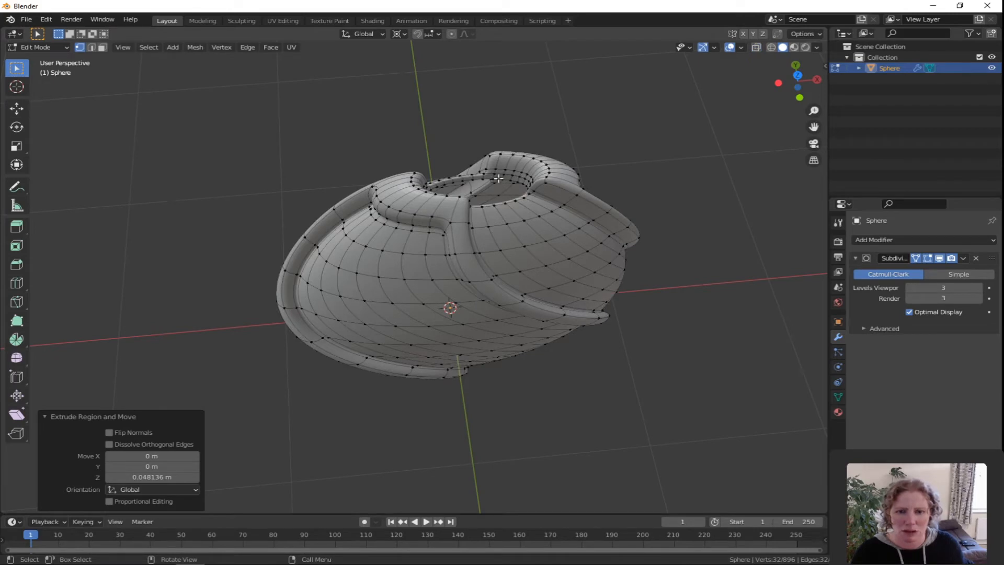
{"action": "left_click", "coordinate": [502, 193], "text": "alt+shift"}
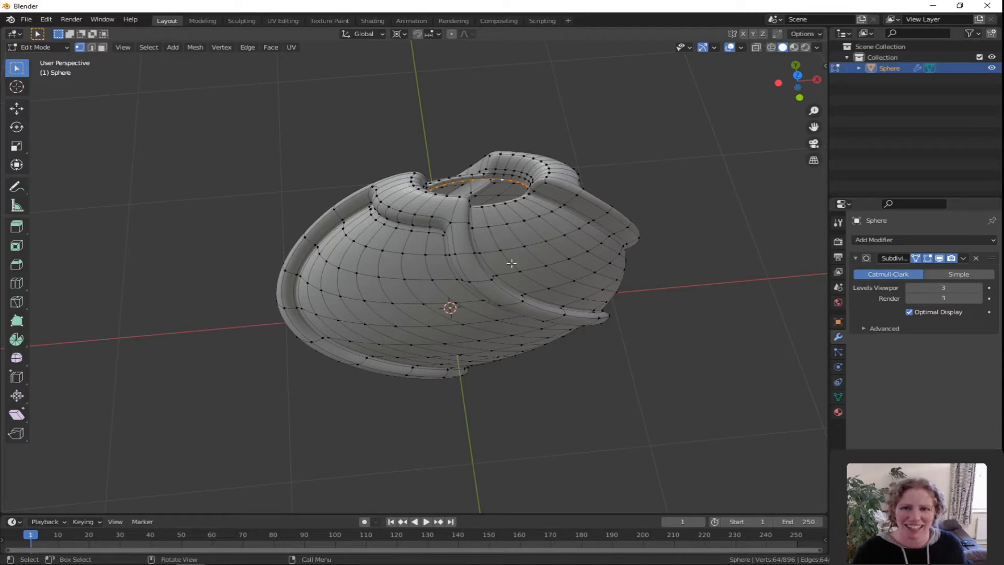
{"action": "left_click", "coordinate": [245, 48]}
{"action": "left_click", "coordinate": [269, 81]}
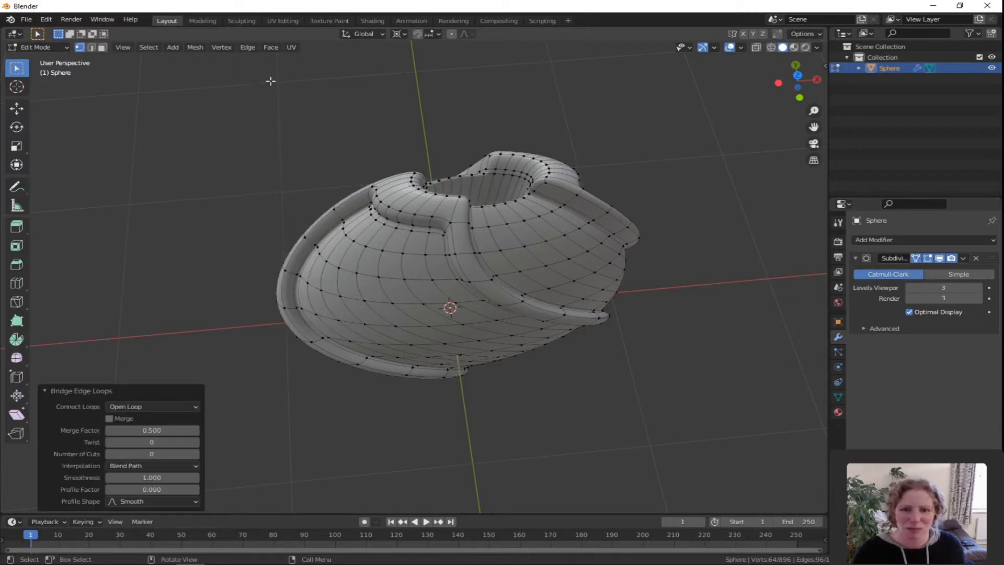
{"action": "middle_click_drag", "start_coordinate": [341, 237], "coordinate": [342, 297]}
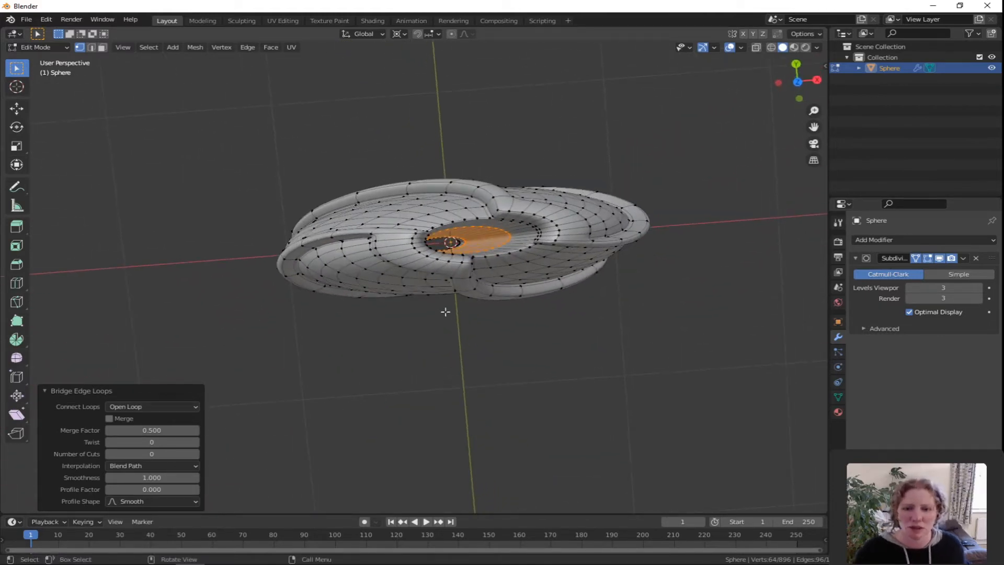
{"action": "middle_click_drag", "start_coordinate": [464, 309], "coordinate": [497, 201]}
- In face mode, select the row of inner rim faces along one raised band end beside the opening
{"action": "left_click", "coordinate": [361, 187]}
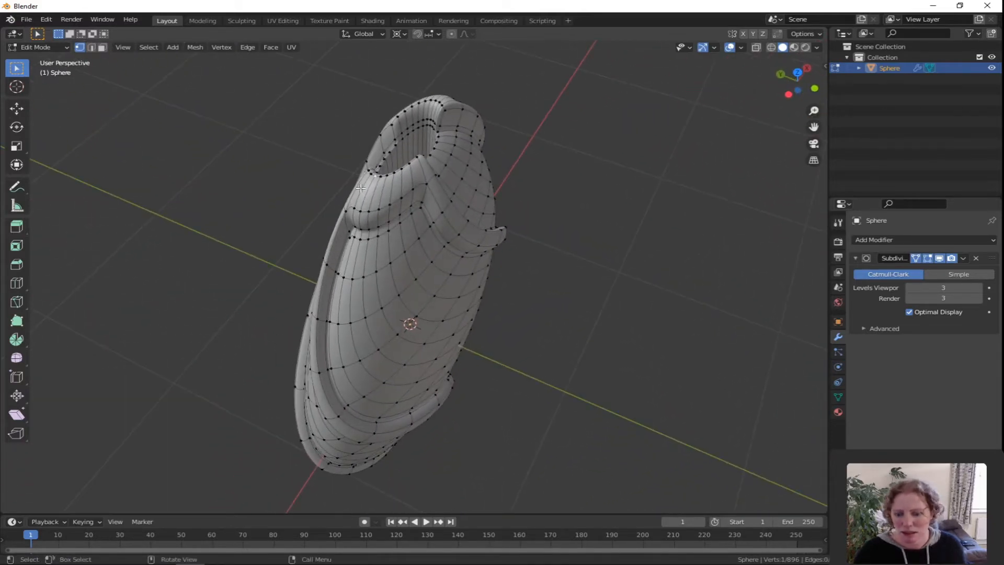
{"action": "key", "text": "3"}
{"action": "left_click", "coordinate": [360, 189]}
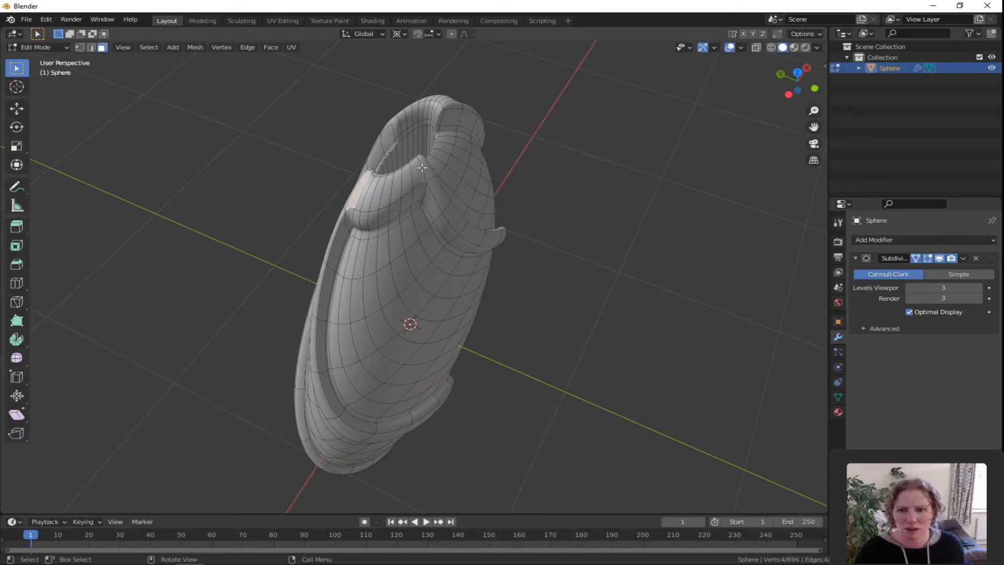
{"action": "left_click", "coordinate": [424, 169], "text": "shift"}
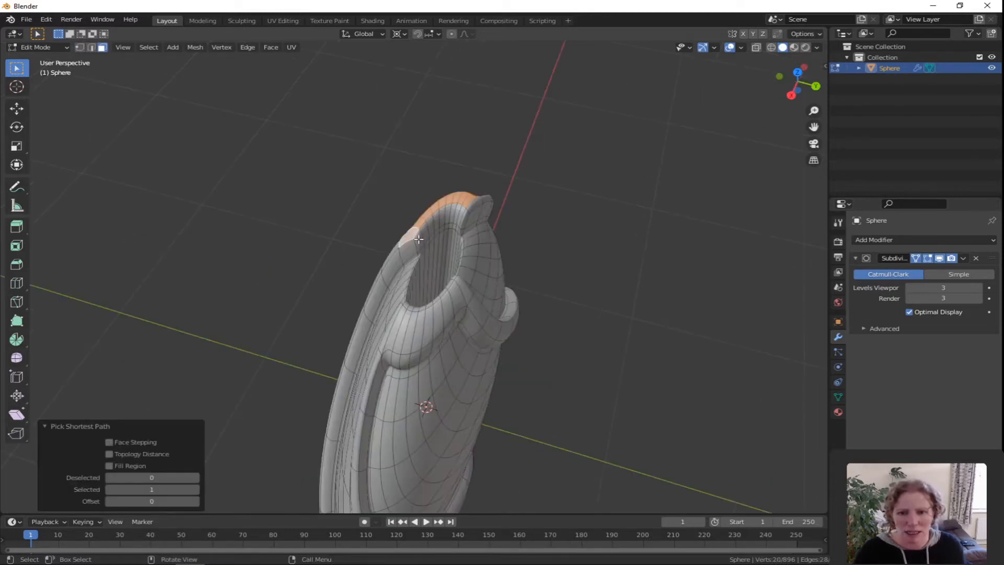
{"action": "left_click", "coordinate": [418, 239]}
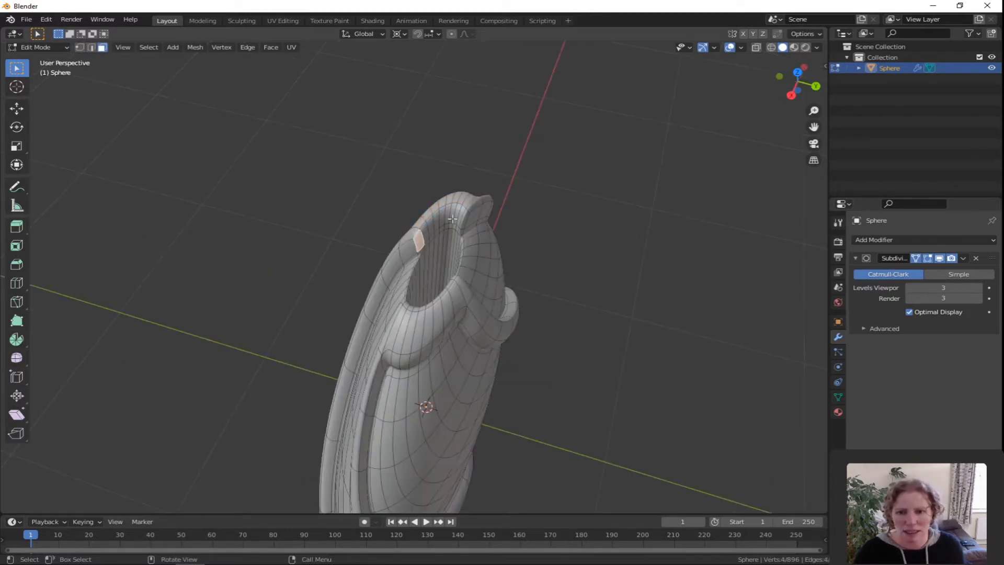
{"action": "left_click", "coordinate": [459, 217], "text": "ctrl"}
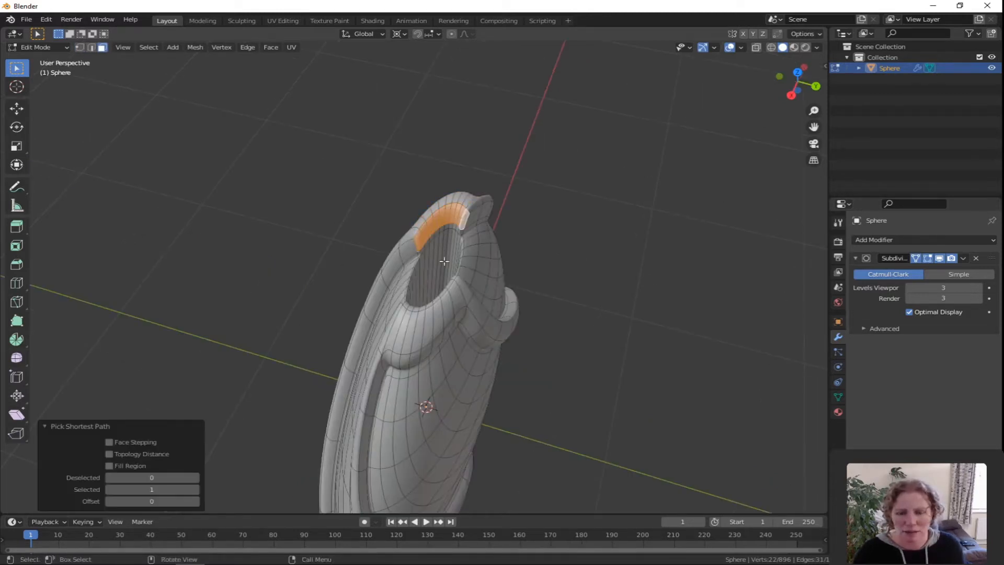
- Add the matching row of inner rim faces on the opposite raised band to the selection and delete the faces of both rows
{"action": "middle_click_drag", "start_coordinate": [445, 261], "coordinate": [458, 131]}
{"action": "left_click", "coordinate": [458, 131], "text": "shift"}
{"action": "left_click", "coordinate": [465, 129], "text": "shift"}
{"action": "left_click", "coordinate": [472, 128], "text": "shift"}
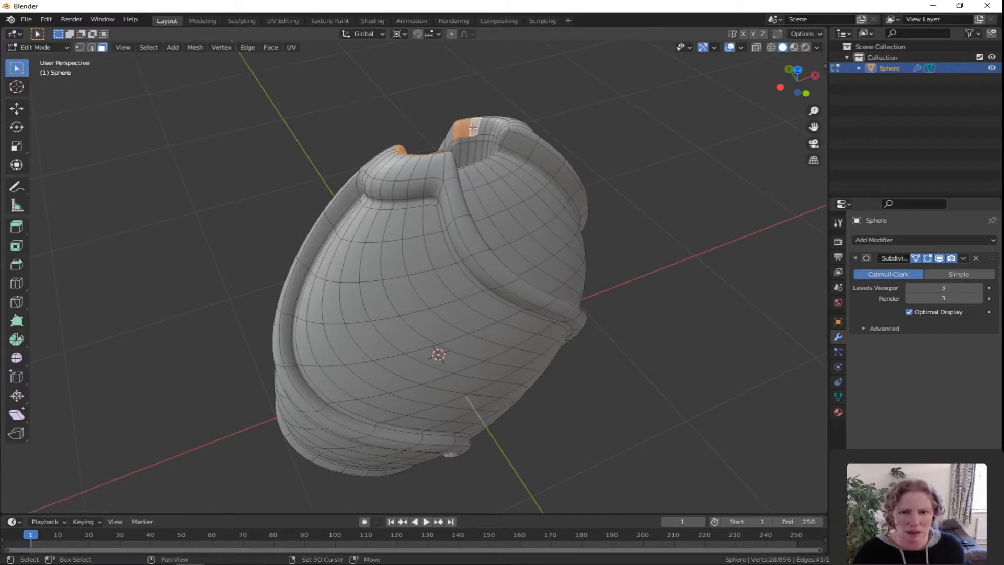
{"action": "left_click", "coordinate": [481, 128], "text": "shift"}
{"action": "left_click", "coordinate": [488, 127], "text": "shift"}
{"action": "middle_click_drag", "start_coordinate": [473, 166], "coordinate": [516, 177]}
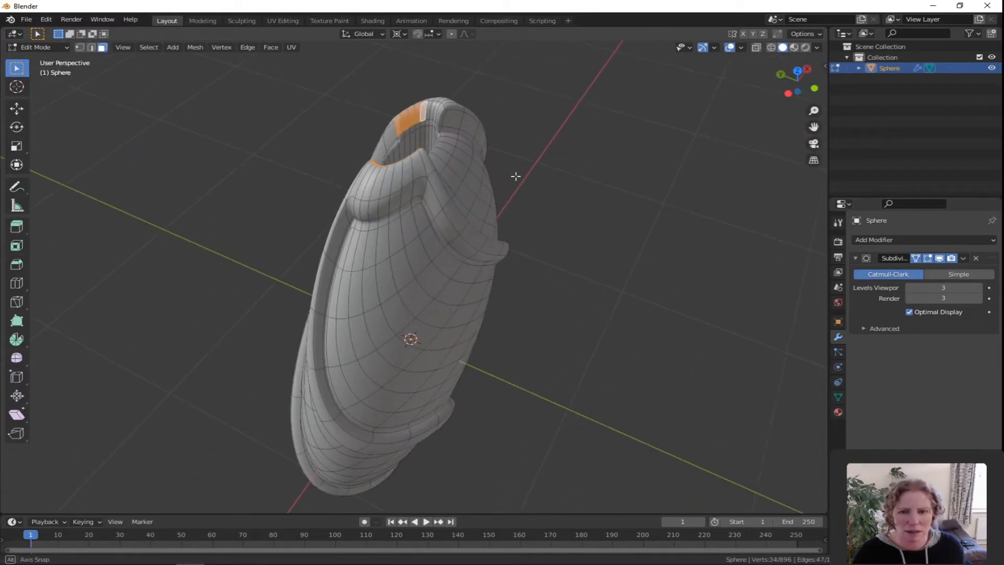
{"action": "left_click", "coordinate": [430, 110], "text": "shift"}
{"action": "left_click", "coordinate": [435, 109], "text": "shift"}
{"action": "left_click", "coordinate": [441, 108], "text": "shift"}
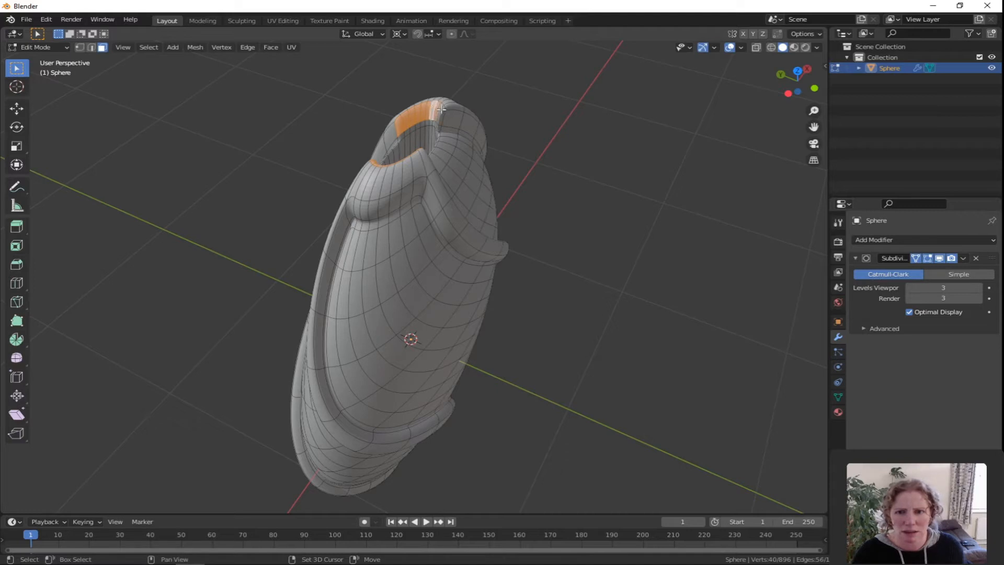
{"action": "left_click", "coordinate": [443, 110], "text": "shift"}
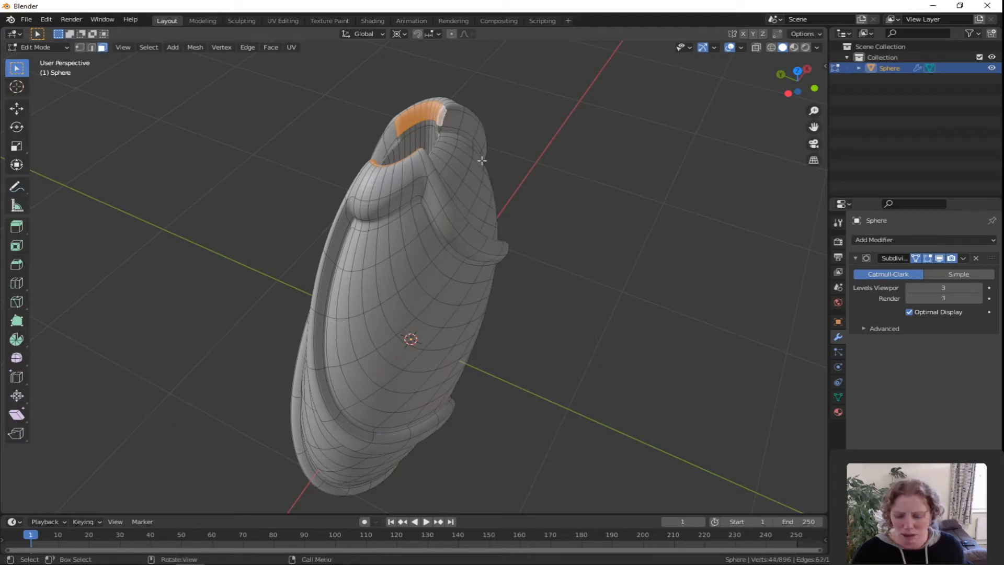
{"action": "key", "text": "x"}
{"action": "left_click", "coordinate": [428, 180]}
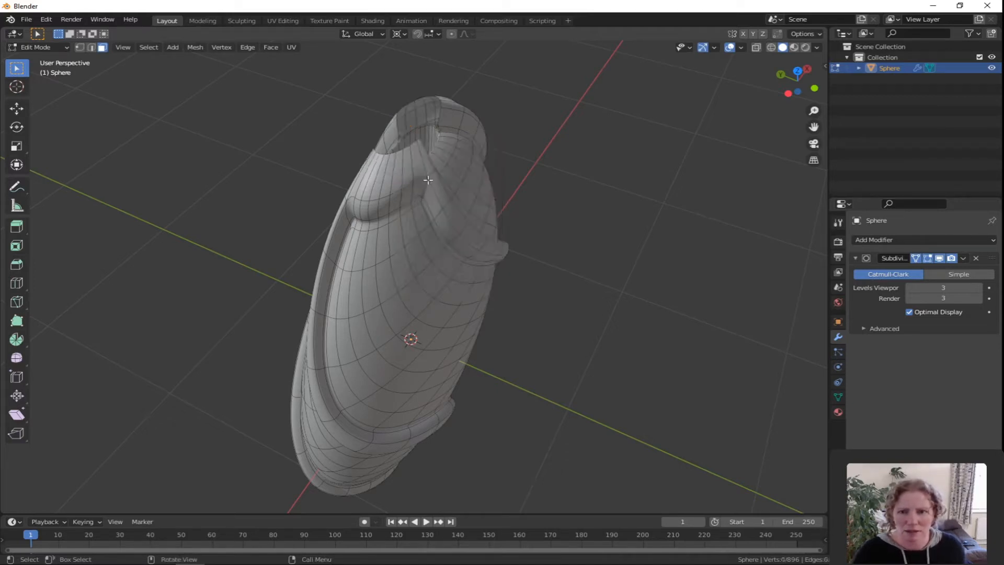
- In vertex mode, select the boundary loops of both holes left in the raised band ends and bridge them across the opening
{"action": "key", "text": "1"}
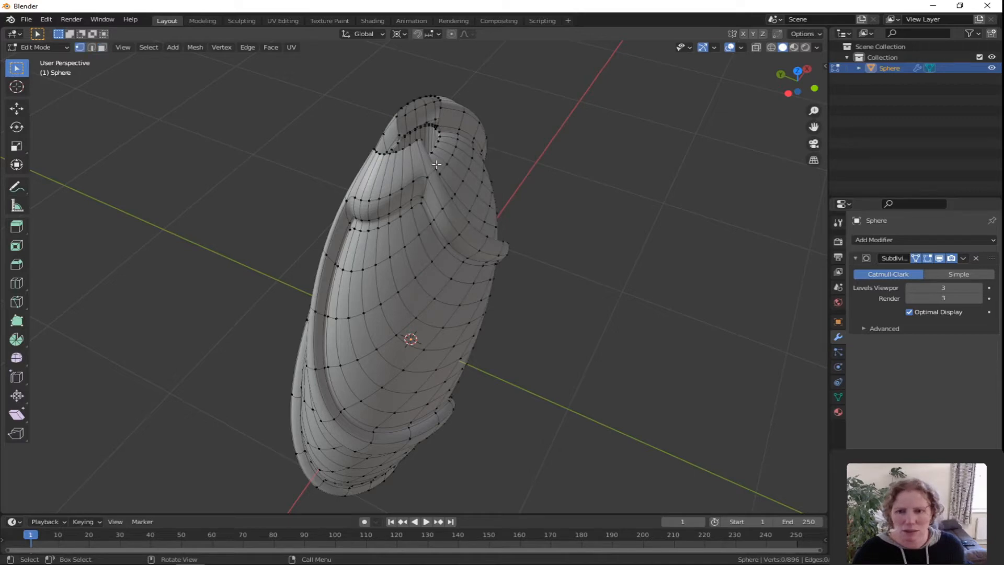
{"action": "left_click", "coordinate": [410, 149], "text": "alt"}
{"action": "middle_click_drag", "start_coordinate": [411, 149], "coordinate": [450, 164]}
{"action": "left_click", "coordinate": [502, 187], "text": "alt+shift"}
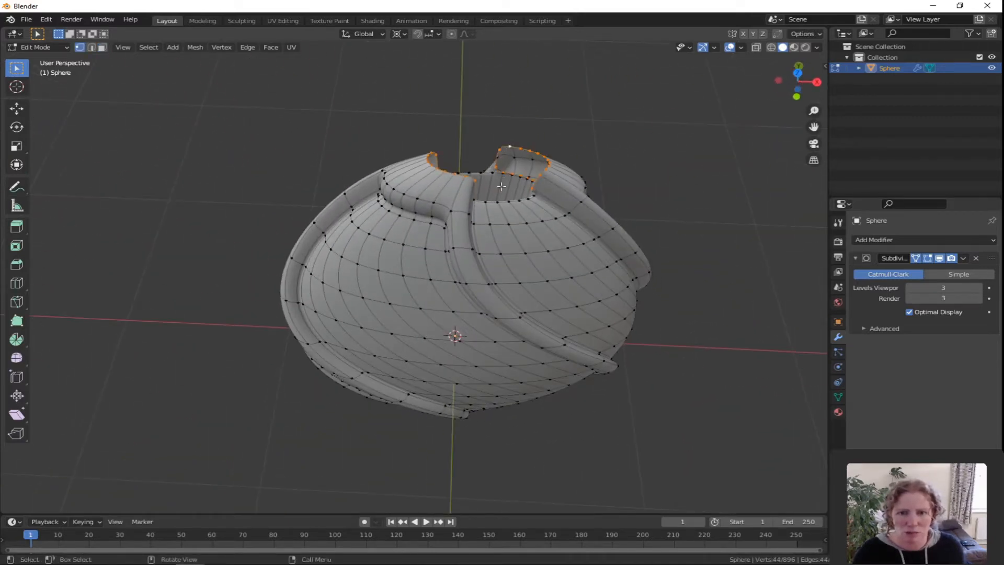
{"action": "middle_click_drag", "start_coordinate": [501, 186], "coordinate": [567, 191]}
{"action": "left_click", "coordinate": [248, 47]}
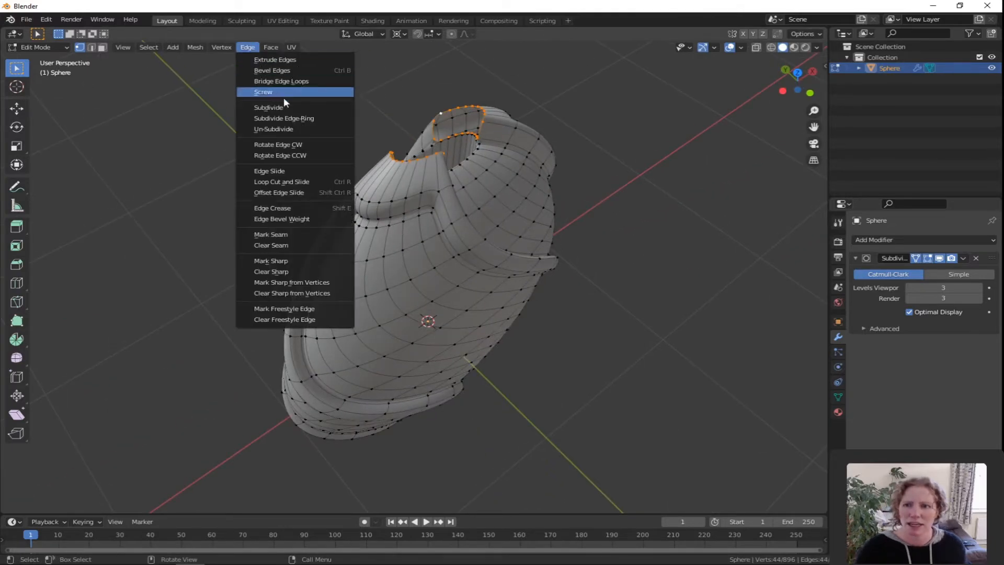
{"action": "left_click", "coordinate": [278, 80]}
- Add one loop cut across the middle of the new bridge with a slide factor of about 0.018
{"action": "middle_click_drag", "start_coordinate": [409, 135], "coordinate": [383, 155]}
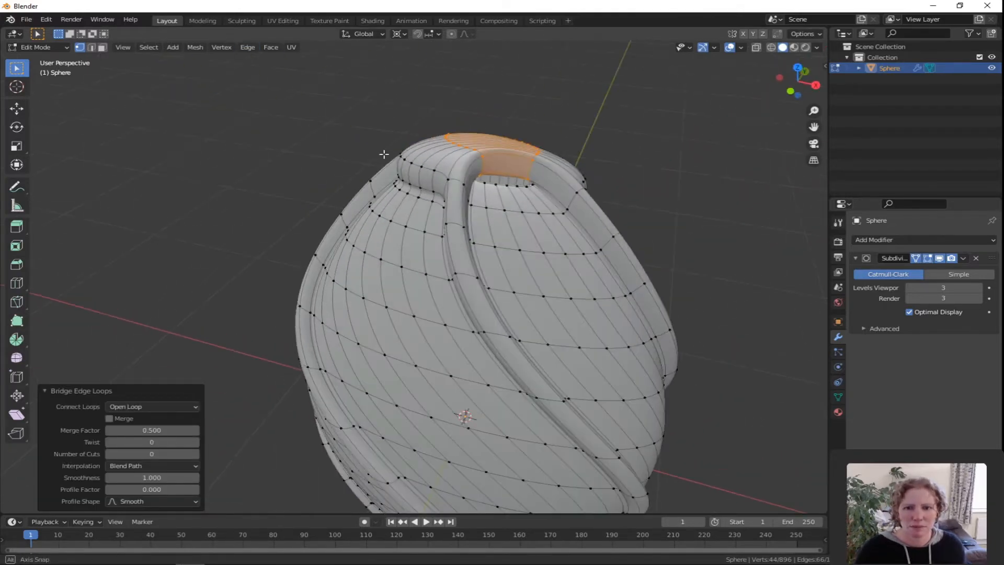
{"action": "key", "text": "ctrl+r"}
{"action": "left_click", "coordinate": [502, 151]}
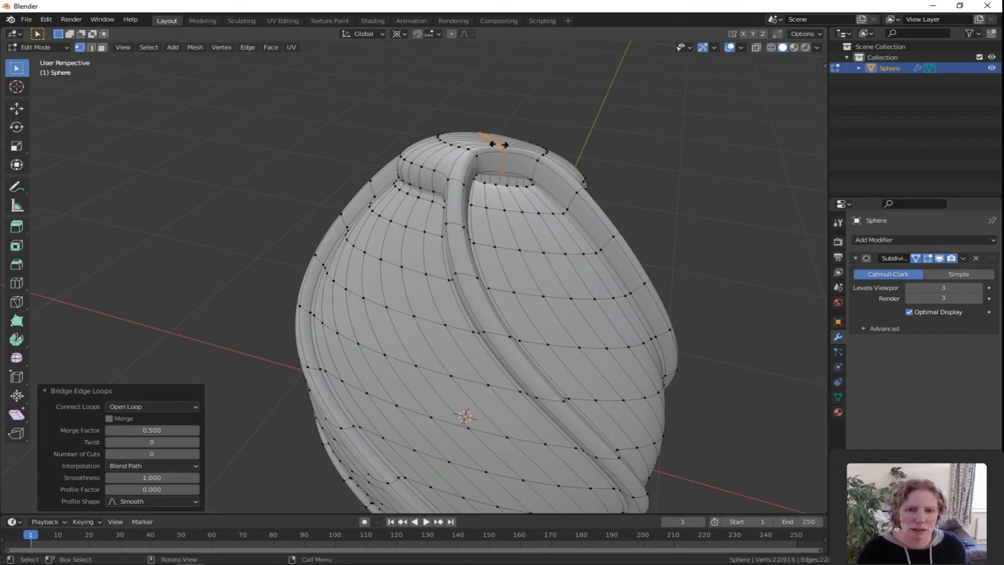
{"action": "left_click", "coordinate": [515, 169]}
{"action": "middle_click_drag", "start_coordinate": [553, 214], "coordinate": [576, 238]}
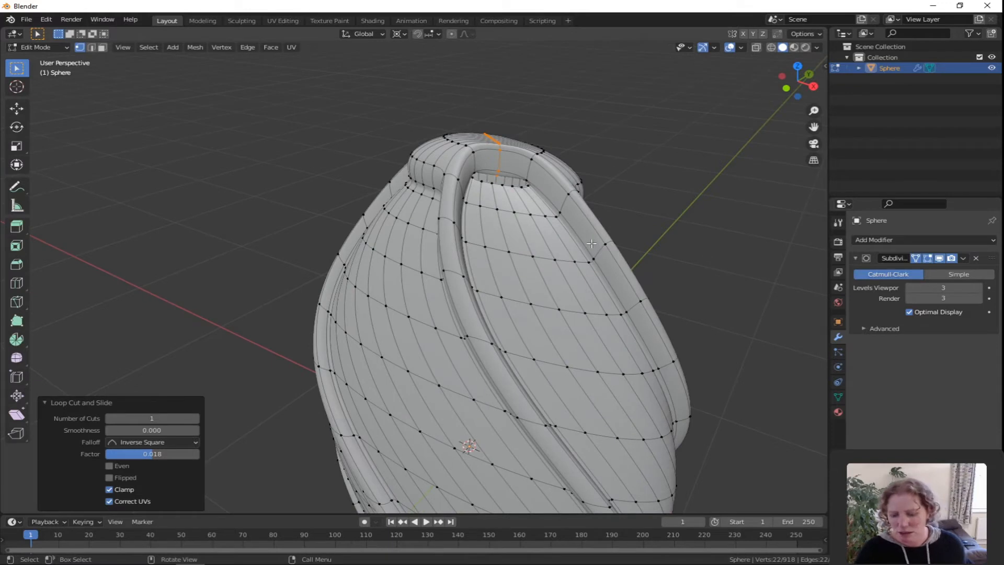
- Move the new bridge loop up along the global Z axis by about 0.189 m to form a raised arch
{"action": "key", "text": "g"}
{"action": "key", "text": "z"}
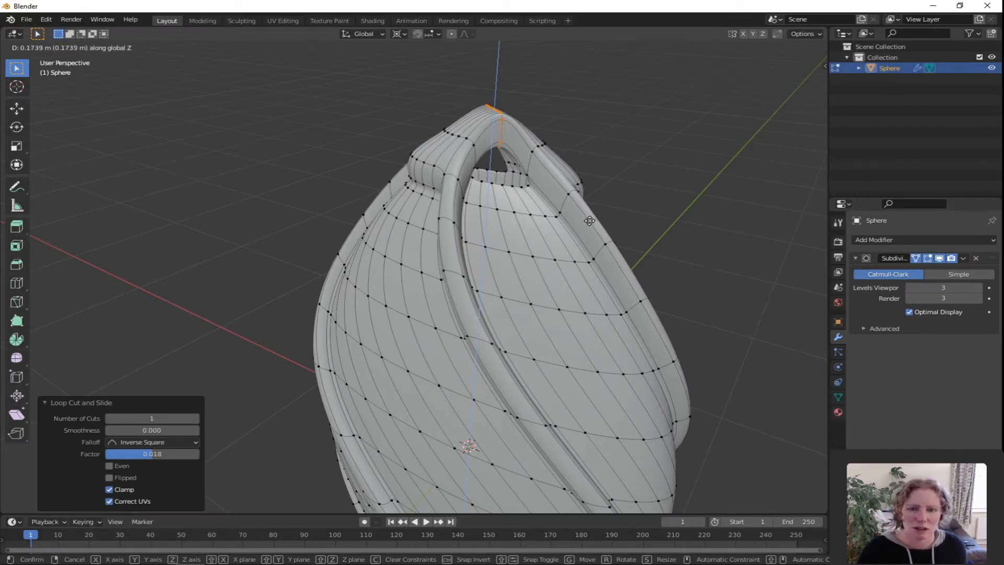
{"action": "left_click", "coordinate": [589, 219]}
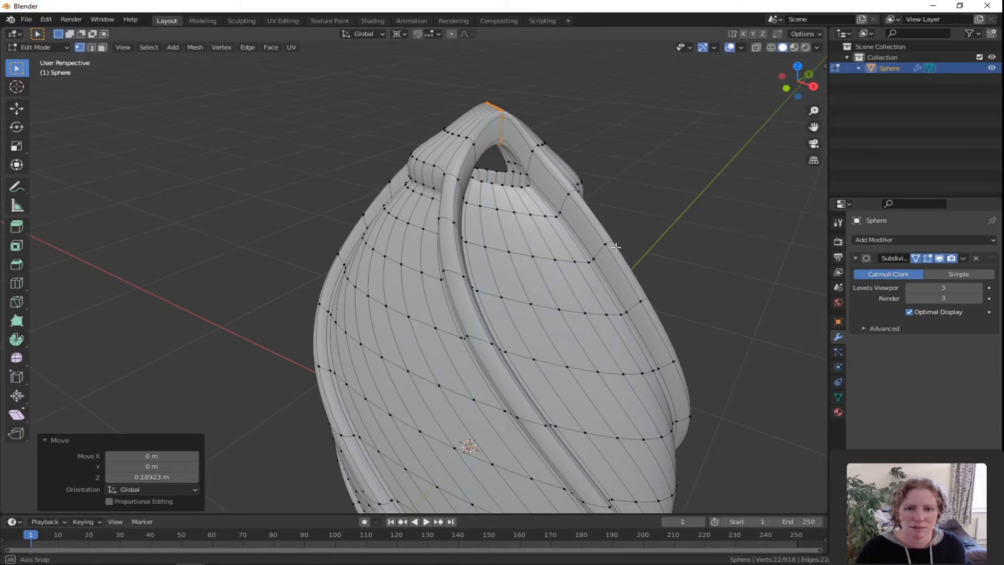
{"action": "mouse_move", "coordinate": [589, 218]}
{"action": "middle_mouse_down"}
{"action": "mouse_move", "coordinate": [387, 239]}
{"action": "mouse_move", "coordinate": [581, 231]}
{"action": "middle_mouse_up"}
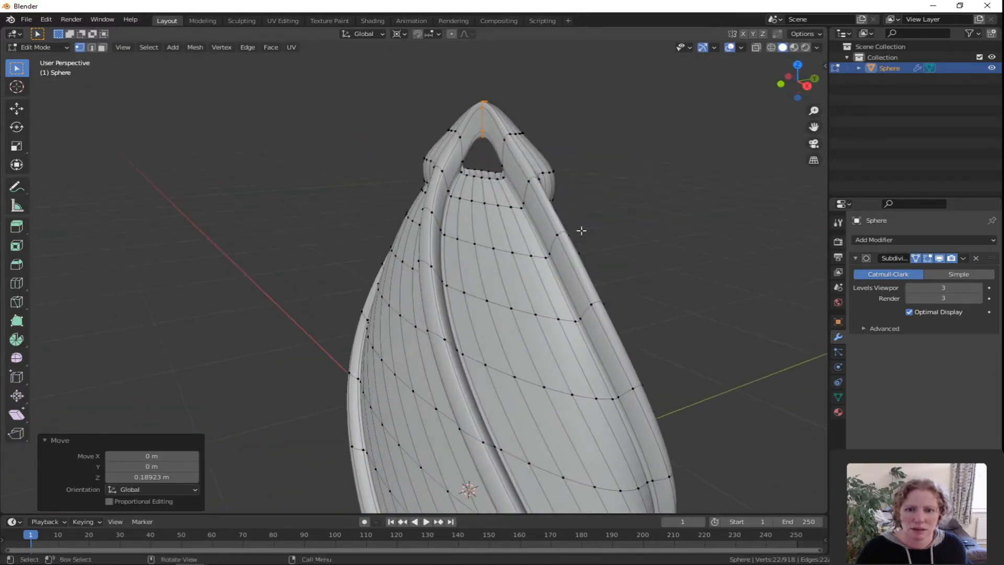
- In face mode, select the row of inner rim faces along one raised band end beside the opening at the object's lower end
{"action": "scroll", "coordinate": [581, 230], "scroll_direction": "down", "scroll_amount": 6}
{"action": "scroll", "coordinate": [471, 361], "scroll_direction": "up", "scroll_amount": 3}
{"action": "middle_click_drag", "start_coordinate": [471, 361], "coordinate": [394, 265]}
{"action": "scroll", "coordinate": [393, 266], "scroll_direction": "up", "scroll_amount": 8}
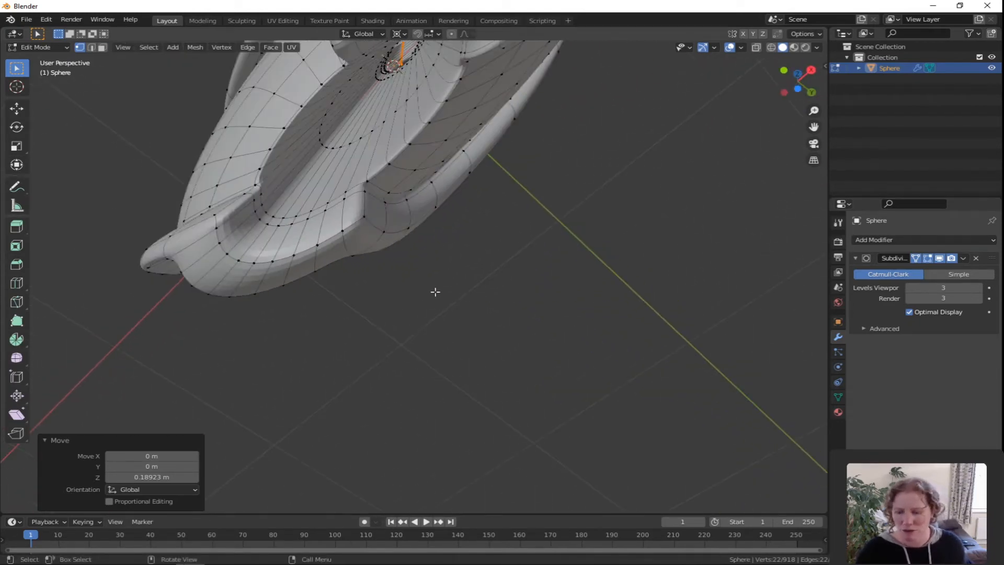
{"action": "key", "text": "3"}
{"action": "left_click", "coordinate": [235, 211]}
{"action": "left_click", "coordinate": [238, 222], "text": "shift"}
{"action": "left_click", "coordinate": [242, 232], "text": "shift"}
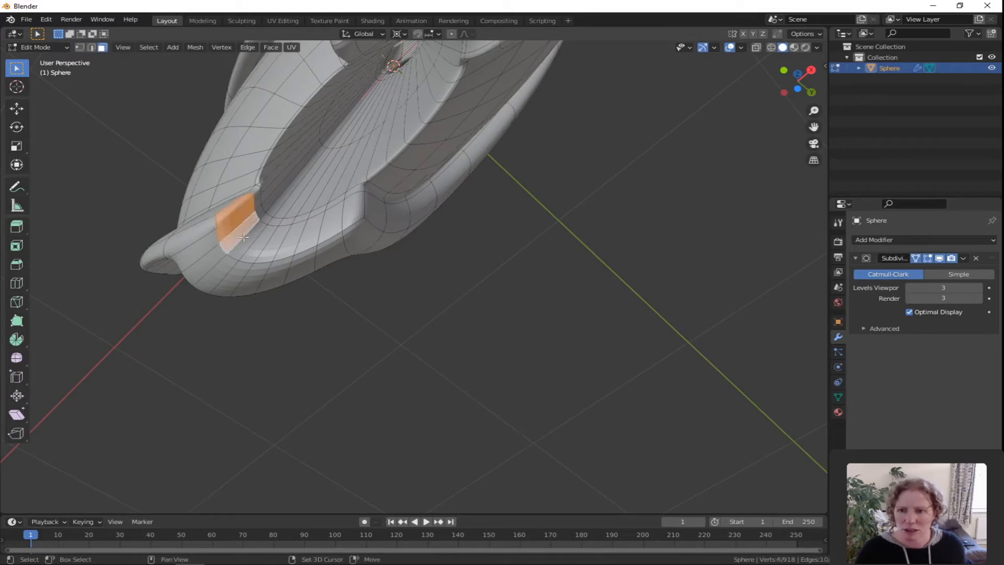
{"action": "left_click", "coordinate": [249, 243], "text": "shift"}
{"action": "left_click", "coordinate": [262, 247], "text": "shift"}
{"action": "left_click", "coordinate": [286, 241], "text": "shift"}
{"action": "left_click", "coordinate": [318, 228], "text": "shift"}
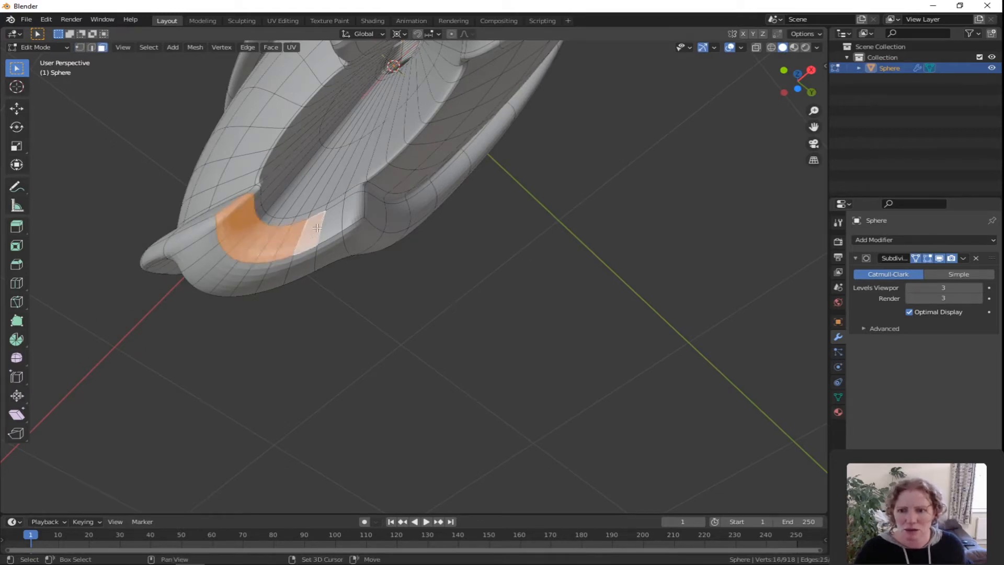
{"action": "left_click", "coordinate": [337, 214], "text": "shift"}
- Add the matching inner rim faces on the opposite band at the lower opening to the selection and delete the faces of both rows
{"action": "middle_click_drag", "start_coordinate": [338, 214], "coordinate": [403, 272]}
{"action": "left_click", "coordinate": [280, 105], "text": "shift"}
{"action": "left_click", "coordinate": [304, 96], "text": "shift"}
{"action": "left_click", "coordinate": [330, 90], "text": "shift"}
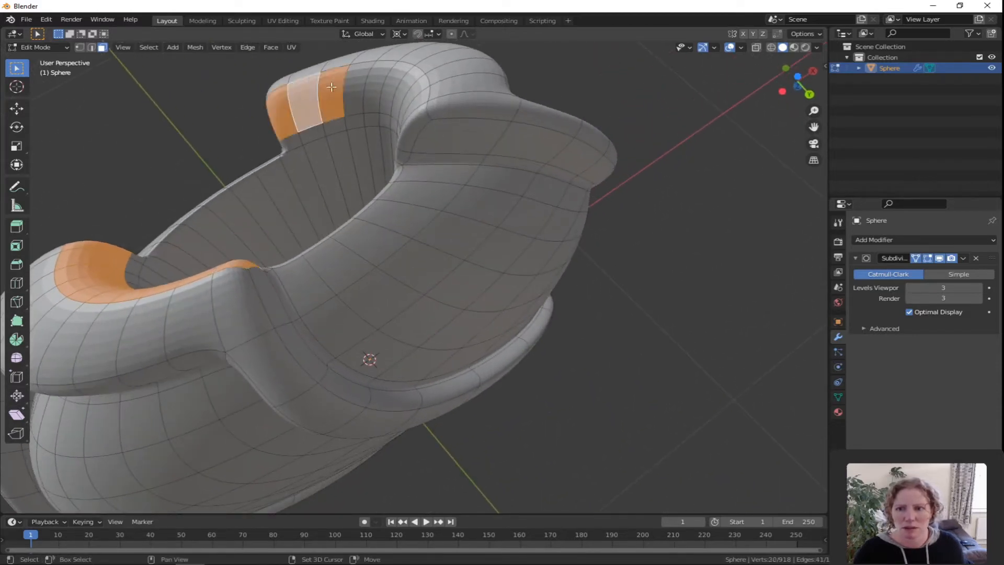
{"action": "left_click", "coordinate": [359, 87], "text": "shift"}
{"action": "left_click", "coordinate": [374, 88], "text": "shift"}
{"action": "left_click", "coordinate": [389, 90], "text": "shift"}
{"action": "left_click", "coordinate": [404, 95], "text": "shift"}
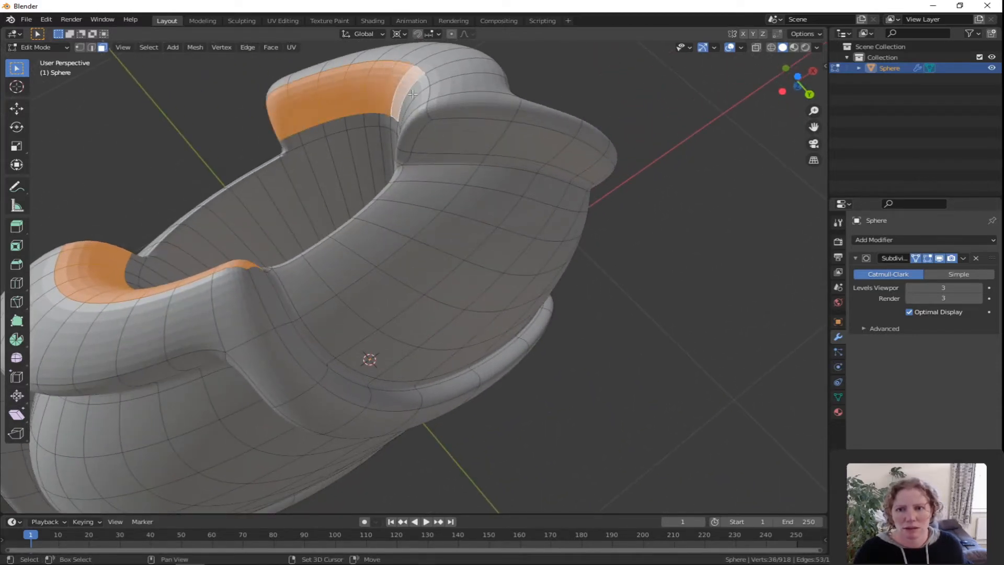
{"action": "left_click", "coordinate": [420, 101], "text": "shift"}
{"action": "left_click", "coordinate": [416, 125], "text": "shift"}
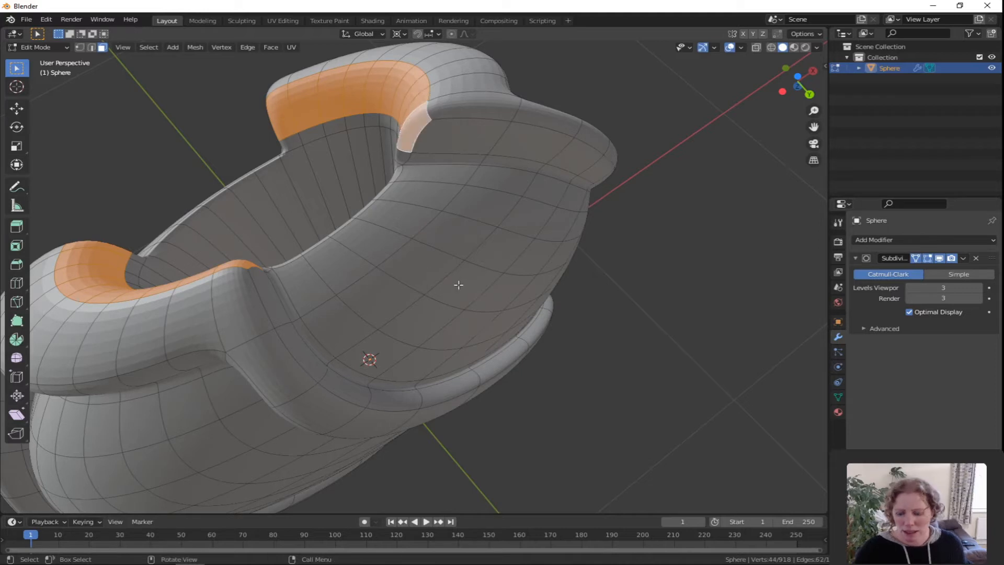
{"action": "key", "text": "x"}
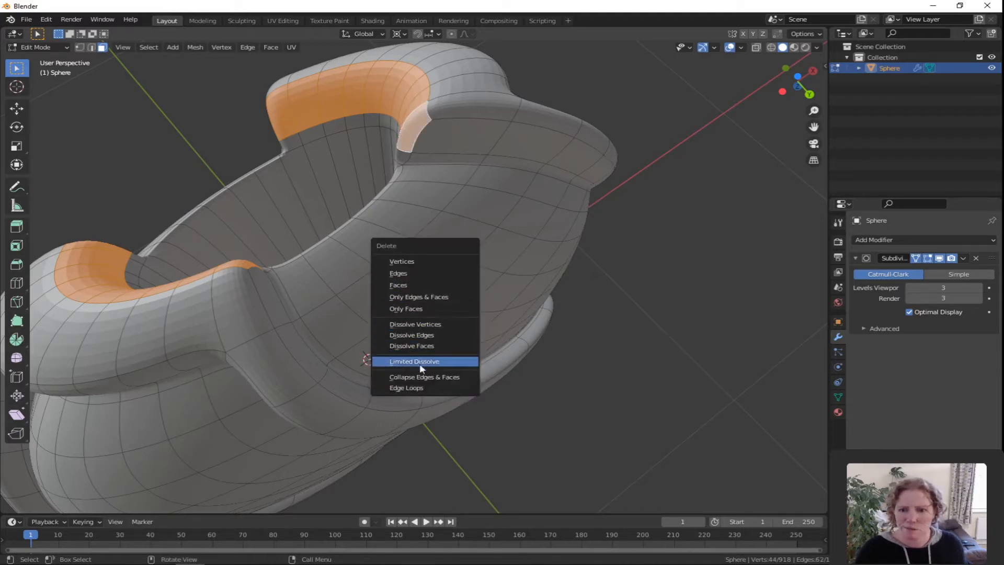
{"action": "left_click", "coordinate": [408, 287]}
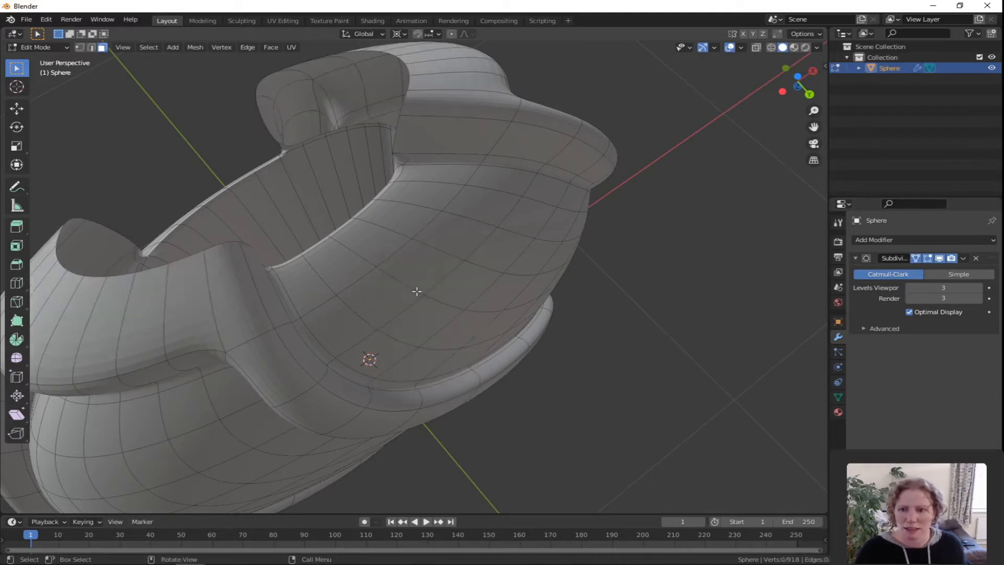
- In vertex mode, select the boundary loops of both holes at the lower opening and bridge them
{"action": "key", "text": "1"}
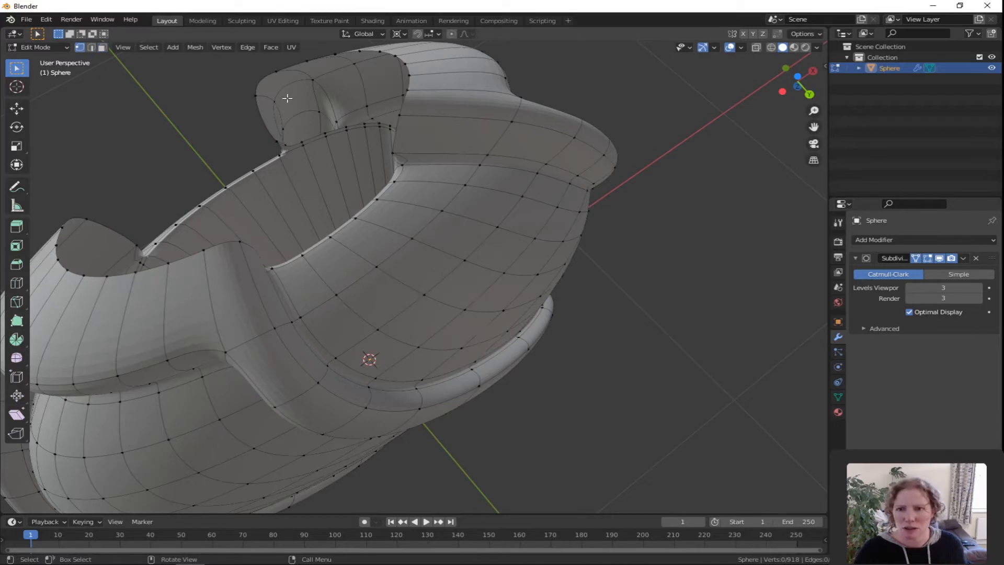
{"action": "left_click", "coordinate": [268, 75], "text": "alt"}
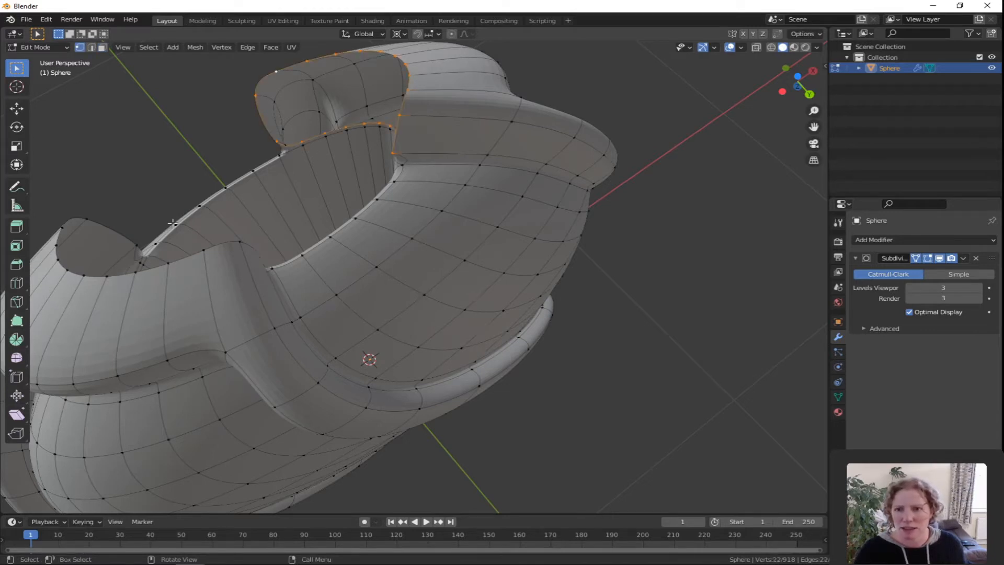
{"action": "left_click", "coordinate": [74, 216], "text": "alt+shift"}
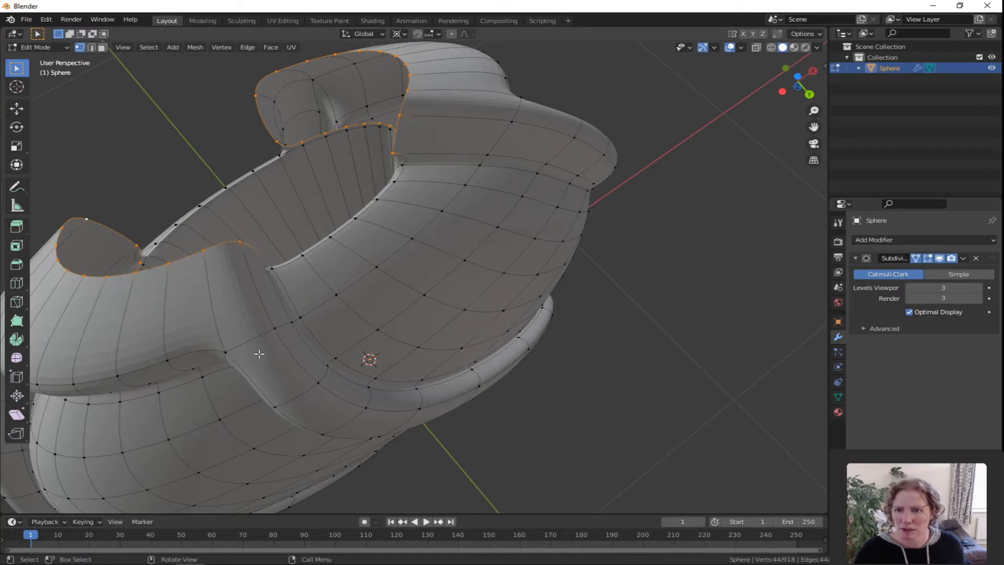
{"action": "left_click", "coordinate": [247, 47]}
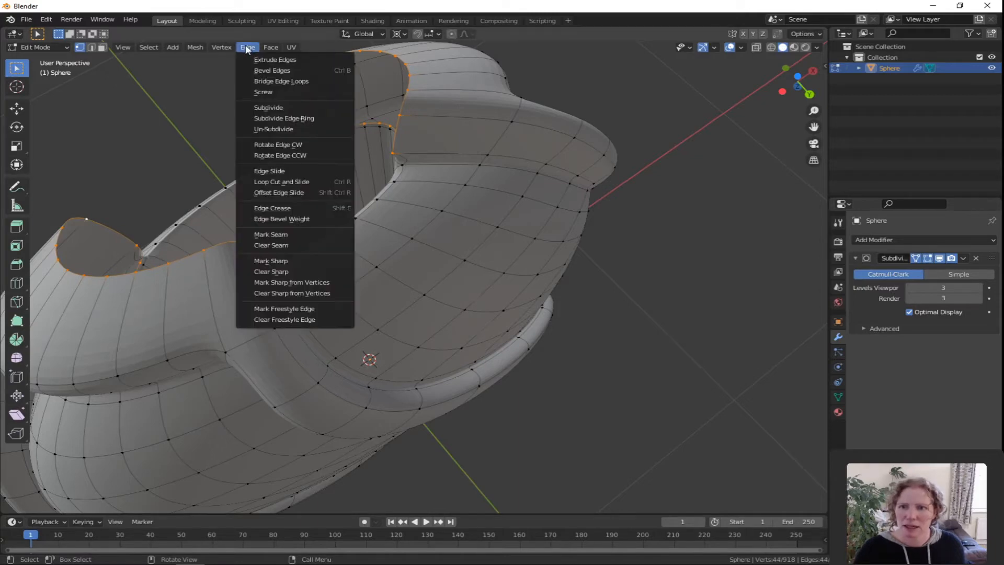
{"action": "left_click", "coordinate": [276, 81]}
- Add one centred loop cut across the lower bridge with a slide factor of 0
{"action": "middle_click_drag", "start_coordinate": [335, 157], "coordinate": [436, 162]}
{"action": "scroll", "coordinate": [371, 184], "scroll_direction": "down", "scroll_amount": 5}
{"action": "key", "text": "ctrl+r"}
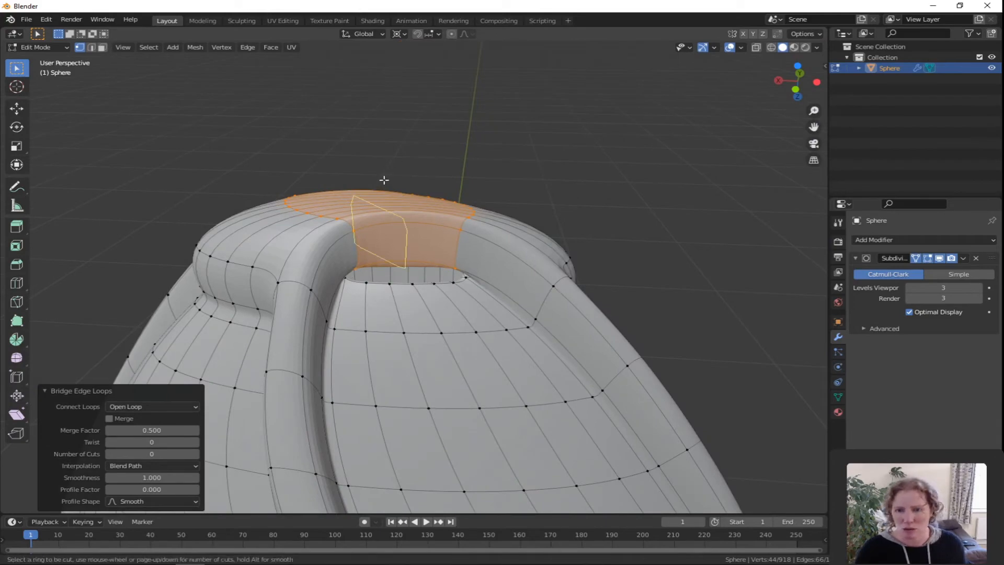
{"action": "left_click", "coordinate": [384, 180]}
{"action": "right_click", "coordinate": [384, 180]}
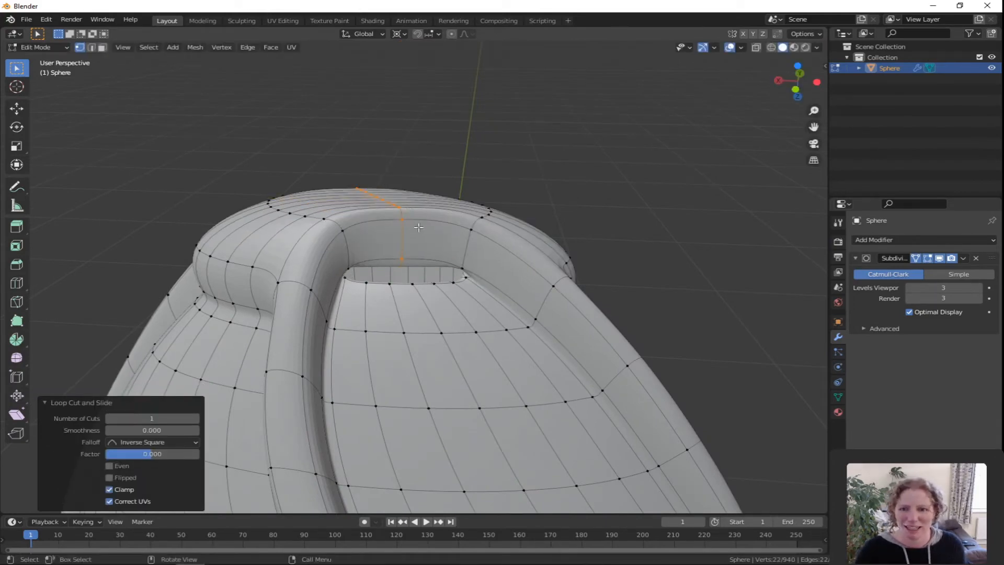
- Move the lower bridge's middle loop along the global Z axis by about -0.210 m to form a matching arch
{"action": "key", "text": "g"}
{"action": "key", "text": "z"}
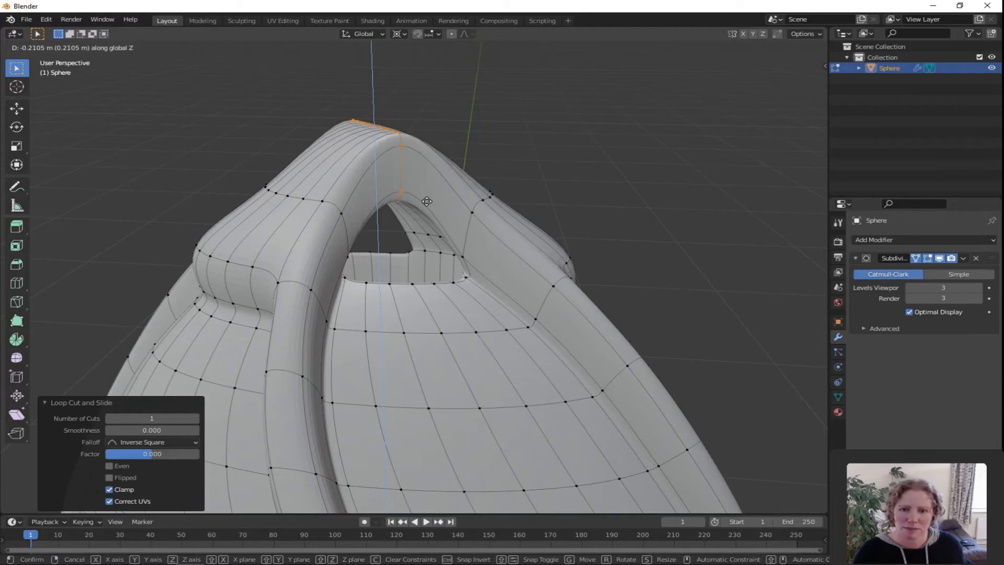
{"action": "left_click", "coordinate": [427, 201]}
{"action": "scroll", "coordinate": [427, 204], "scroll_direction": "down", "scroll_amount": 8}
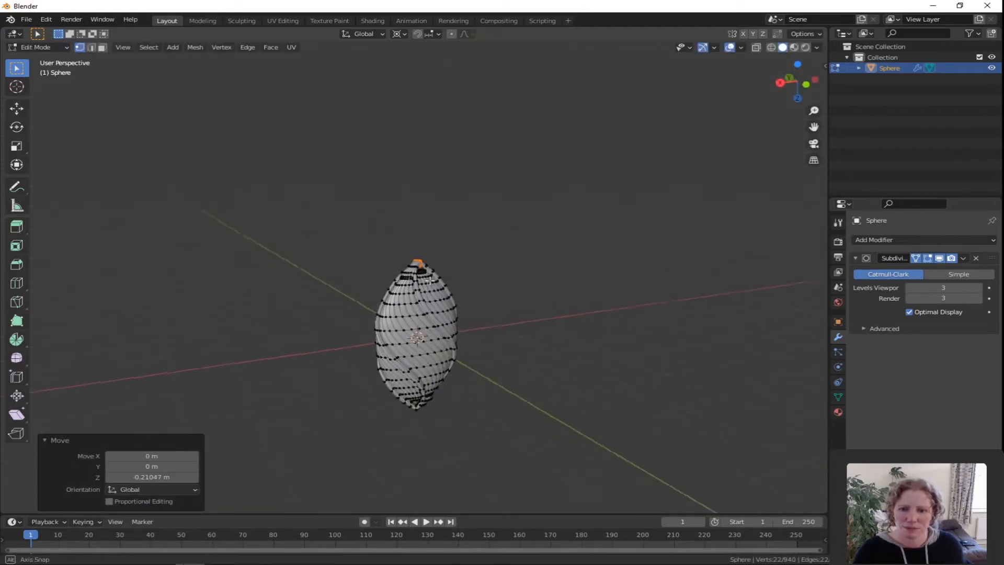
- Switch to Object Mode, inspect the whole model, and set the front orthographic view
{"action": "key", "text": "KP_1"}
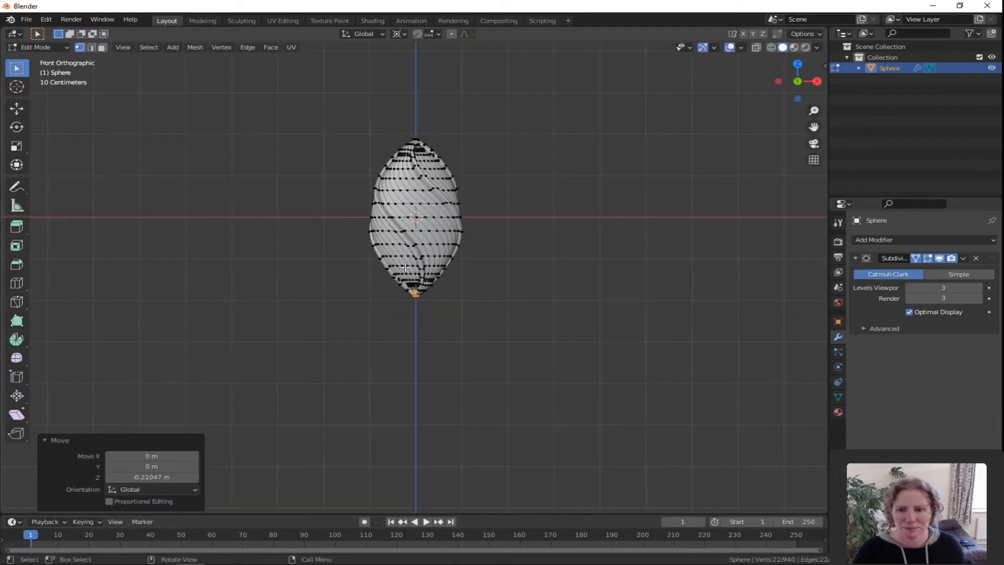
{"action": "scroll", "coordinate": [406, 267], "scroll_direction": "up", "scroll_amount": 5}
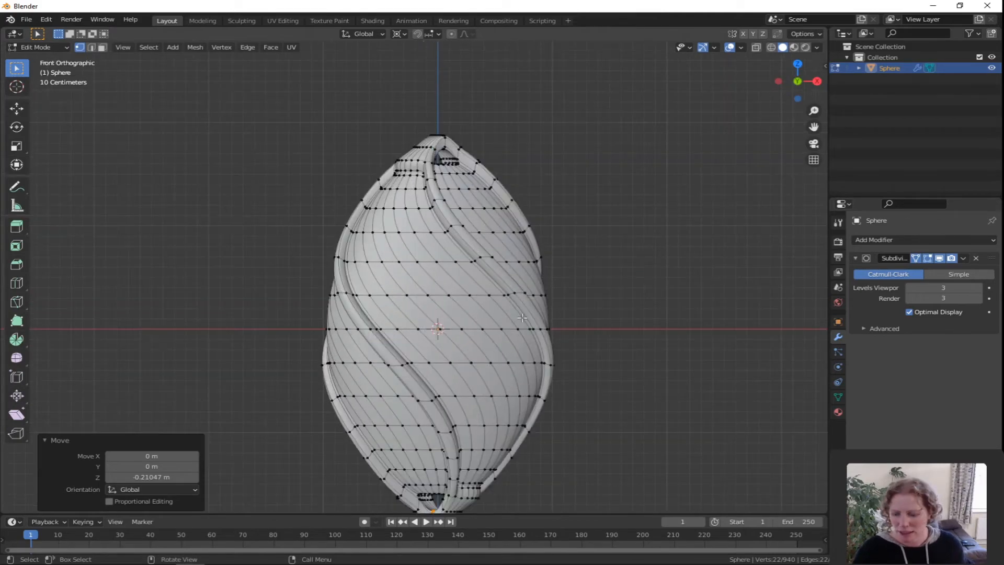
{"action": "key", "text": "Tab"}
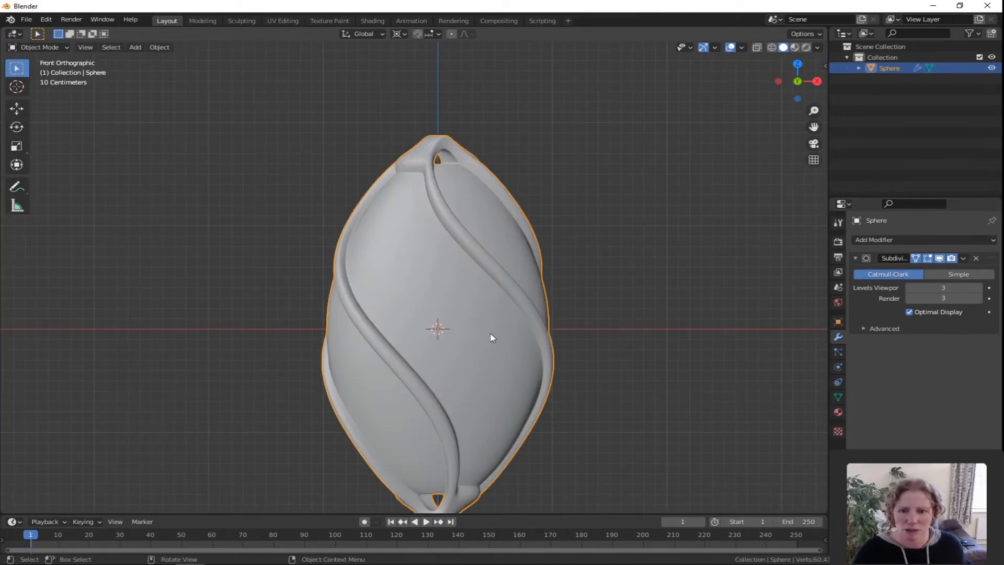
{"action": "middle_click_drag", "start_coordinate": [516, 341], "coordinate": [513, 297]}
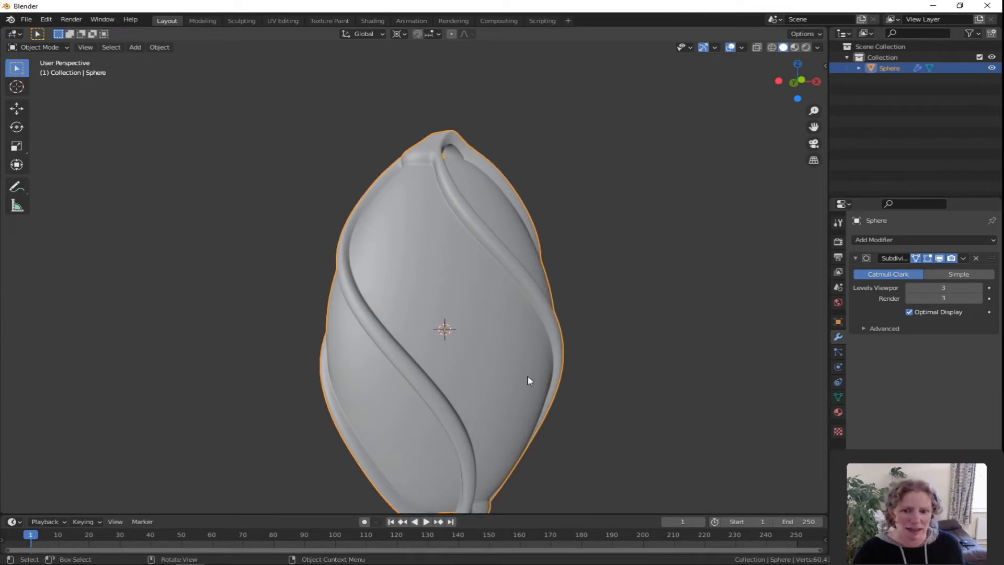
{"action": "key", "text": "KP_1"}
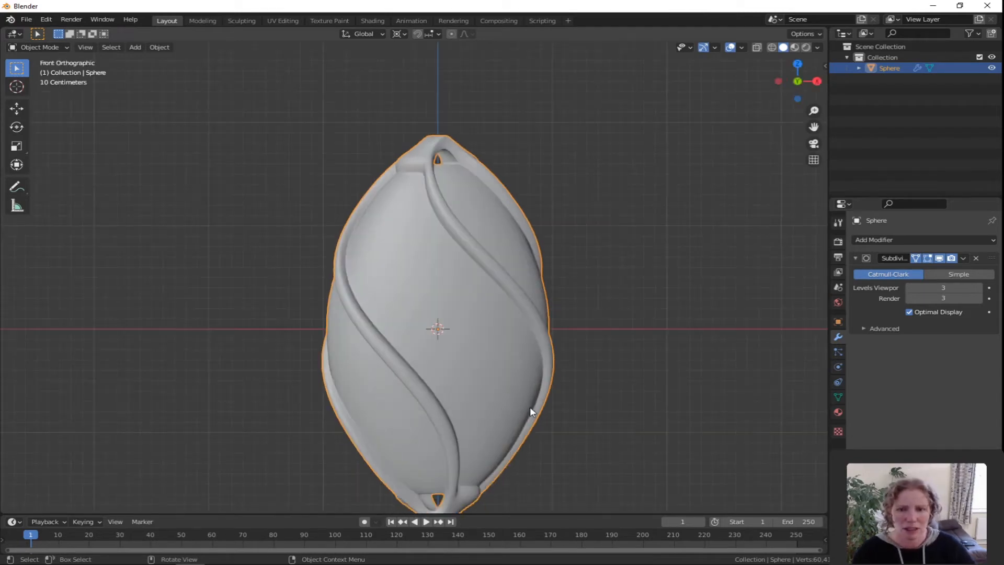
- Rename the Sphere object to dog_tag
{"action": "double_click", "coordinate": [890, 68]}
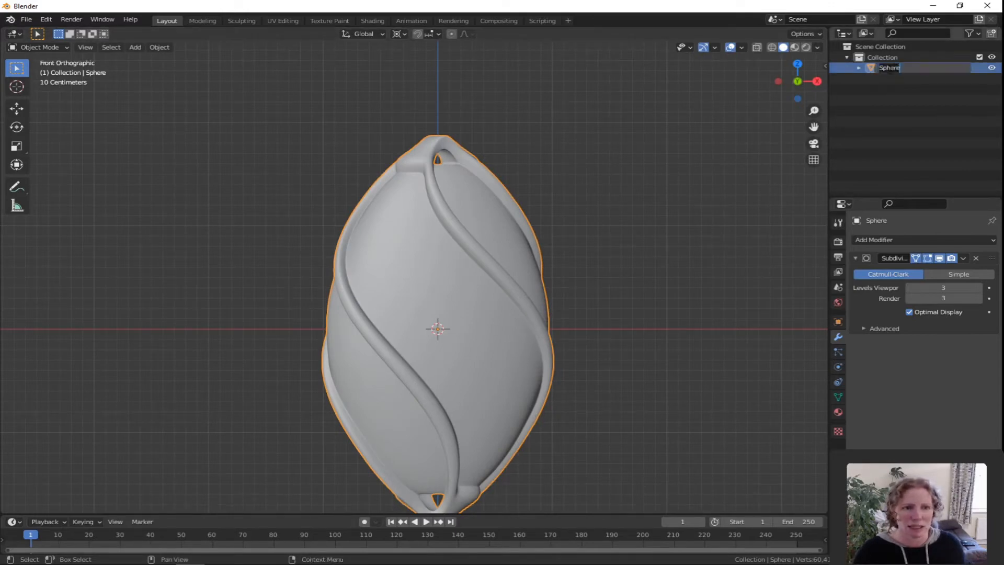
{"action": "key", "text": "BackSpace"}
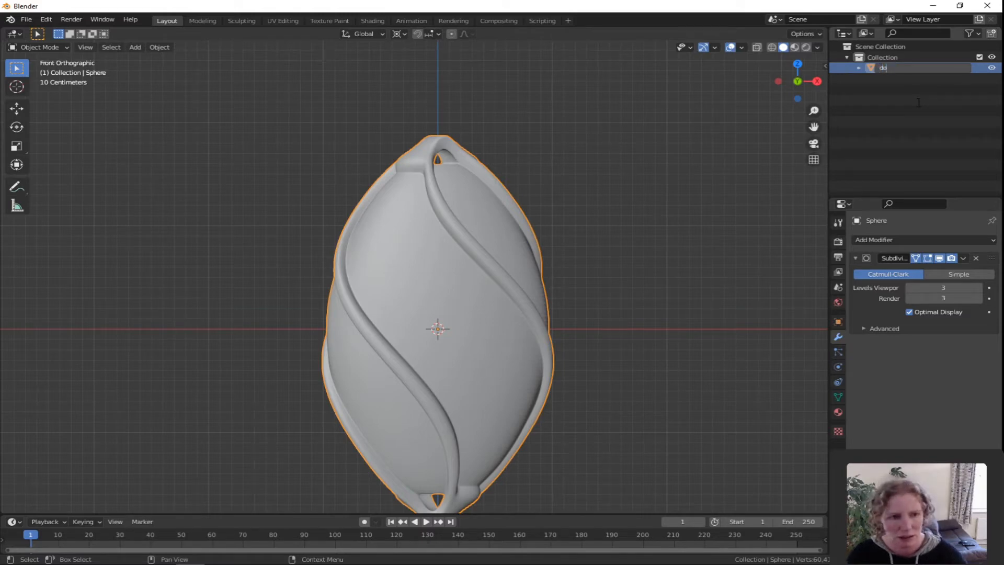
{"action": "type", "text": "dog_tag"}
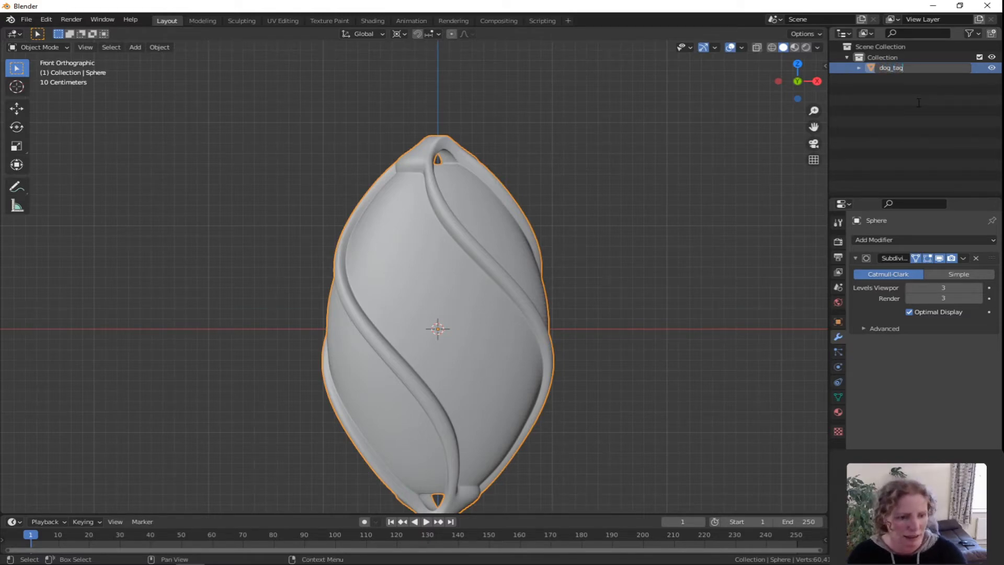
{"action": "key", "text": "Return"}
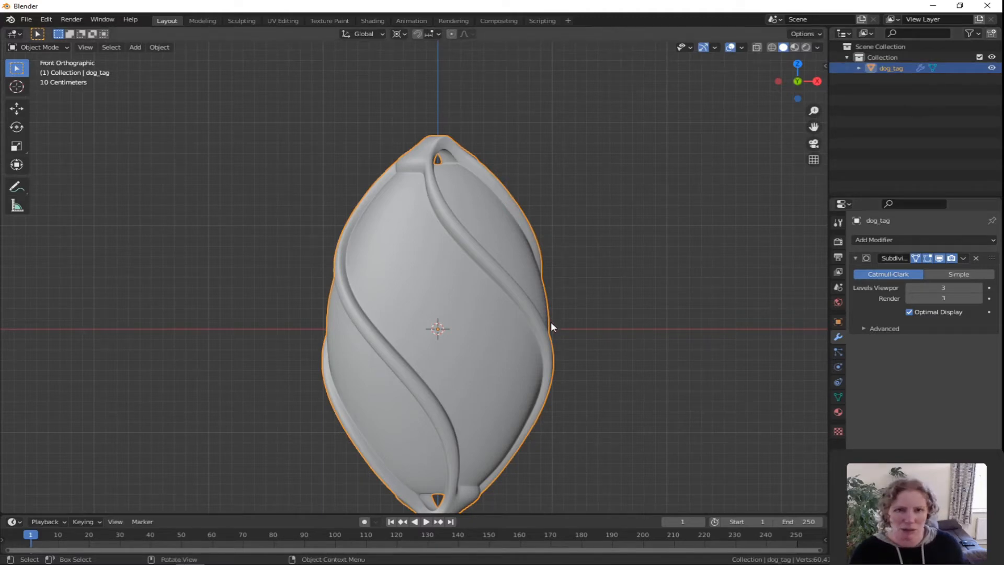
- Add a text object at the origin and rotate it 90° about the global X axis
{"action": "key", "text": "shift+a"}
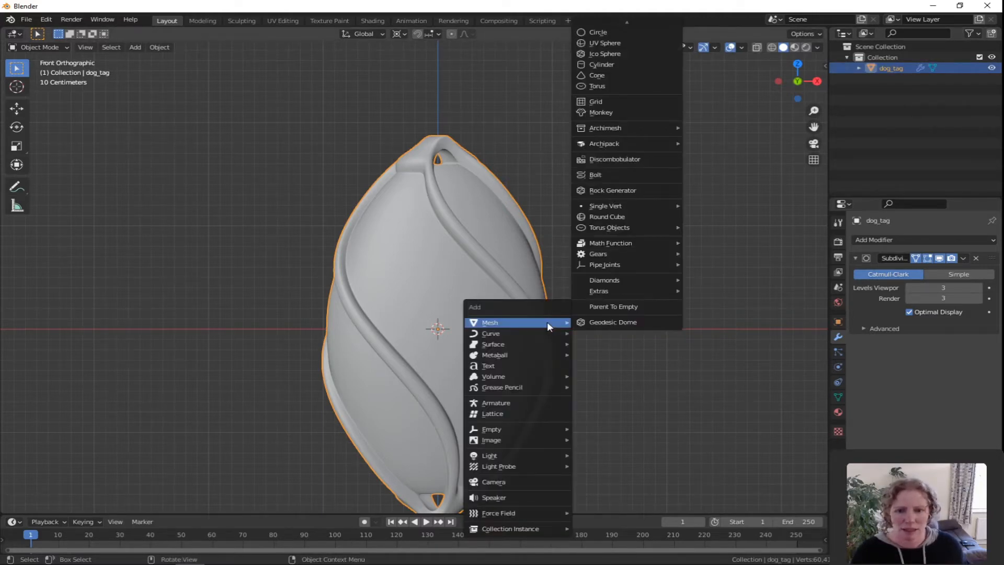
{"action": "left_click", "coordinate": [493, 368]}
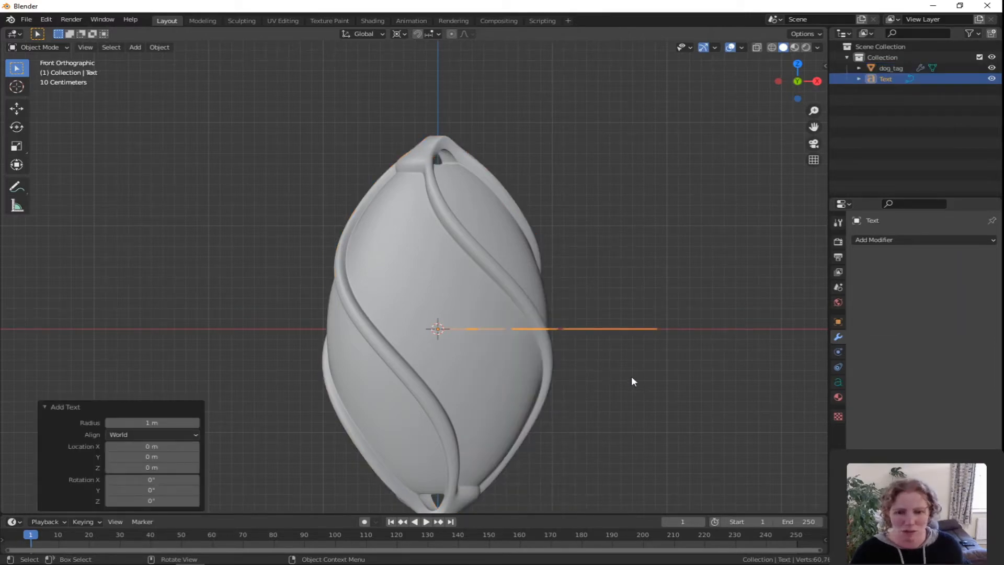
{"action": "type", "text": "rx"}
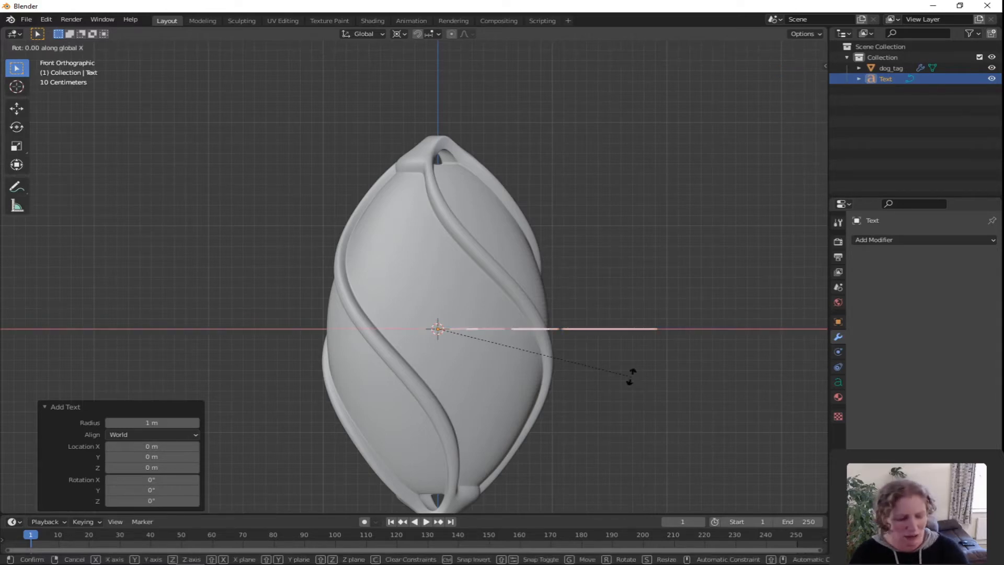
{"action": "type", "text": "90"}
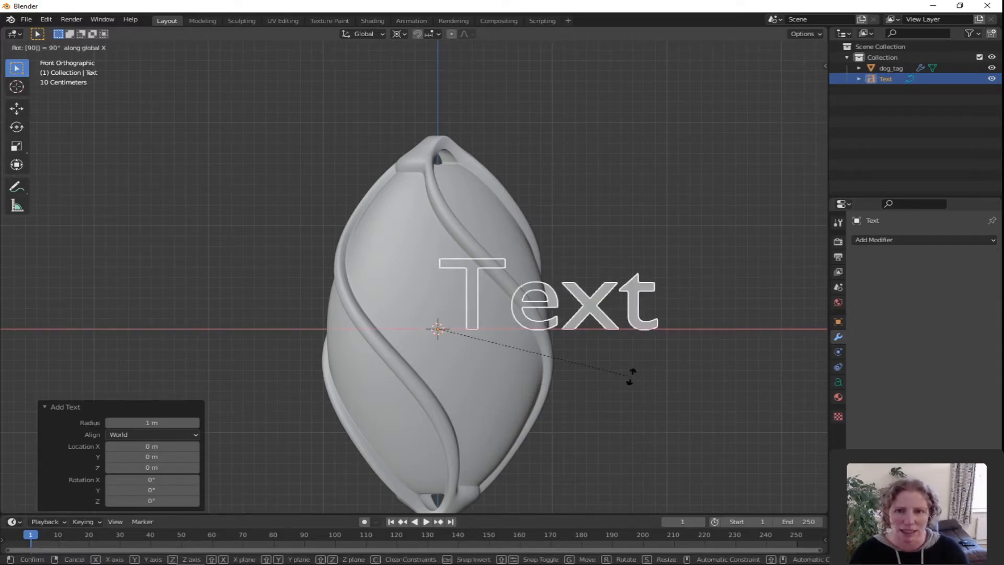
{"action": "key", "text": "Return"}
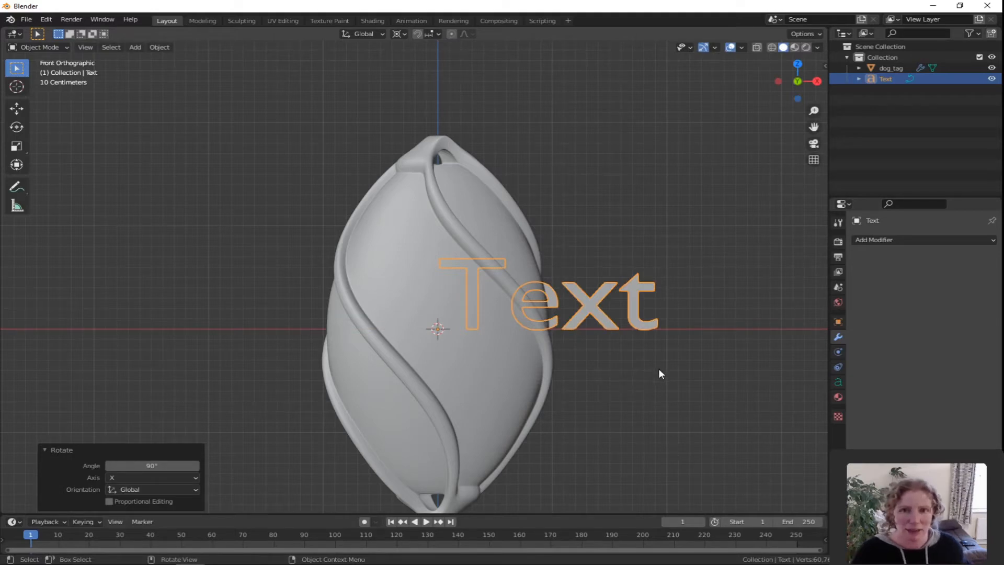
- Hide the dog_tag object and replace the text object's content with "Margot"
{"action": "key", "text": "Tab"}
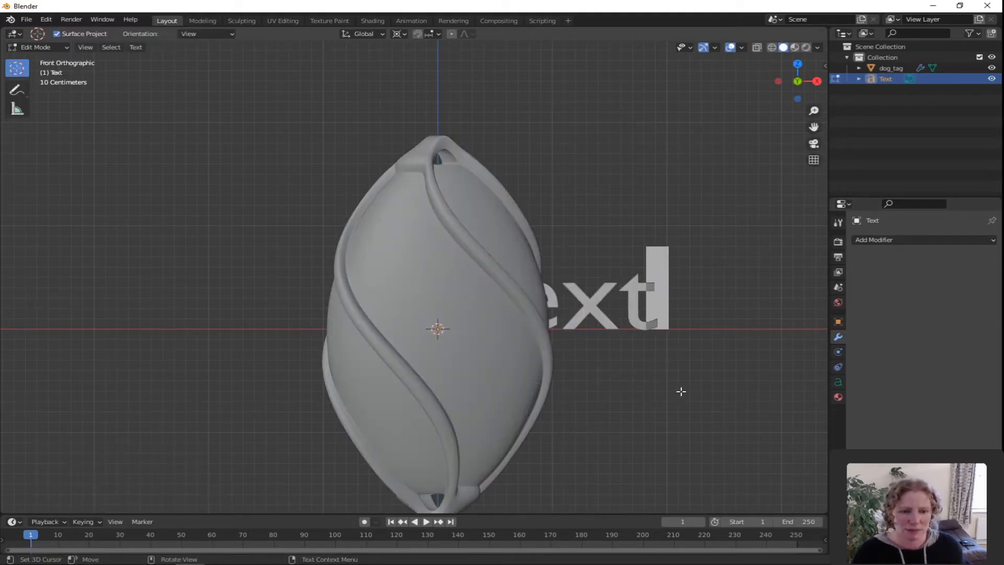
{"action": "left_click", "coordinate": [992, 68]}
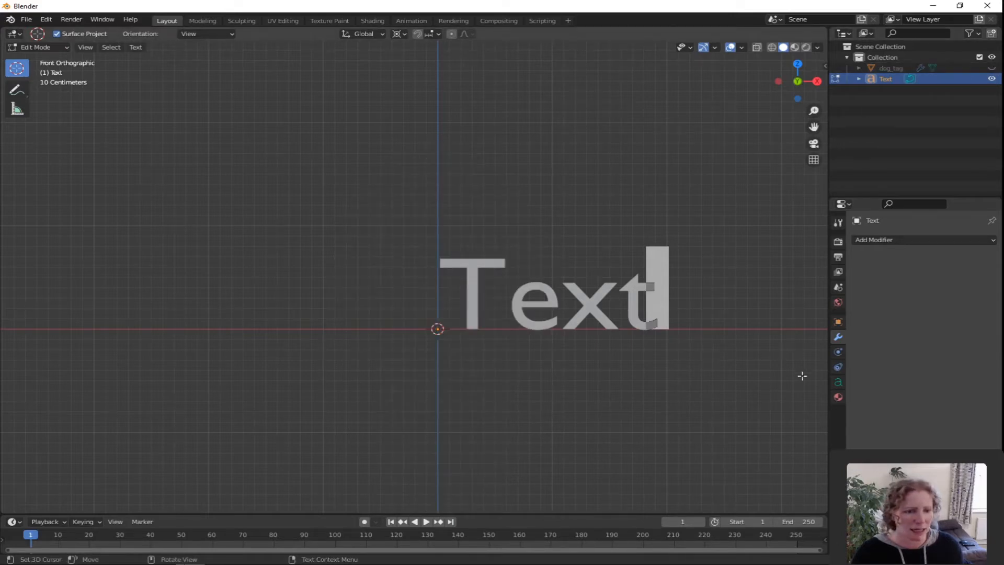
{"action": "left_click", "coordinate": [838, 383]}
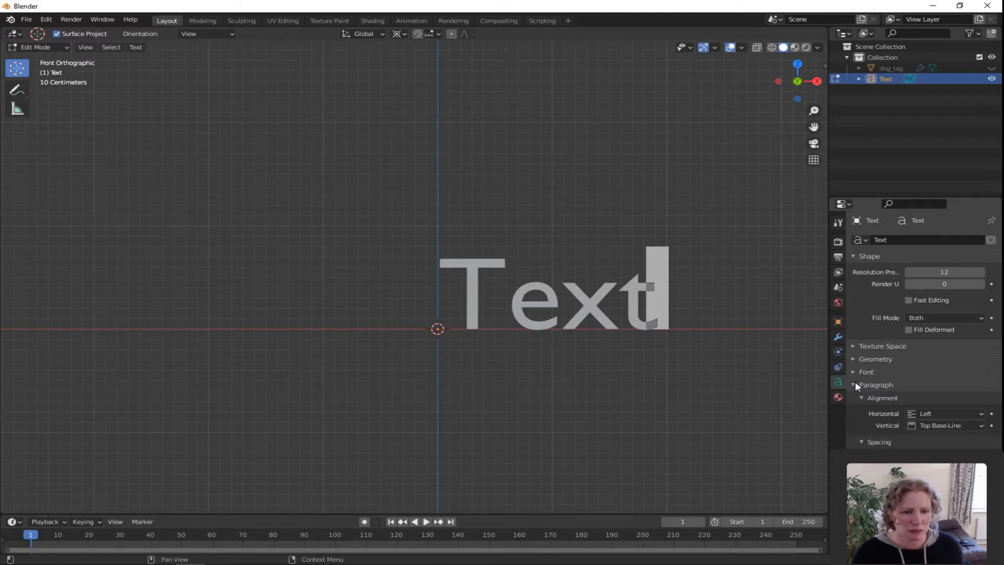
{"action": "key", "text": "BackSpace"}
{"action": "key", "text": "BackSpace"}
{"action": "key", "text": "BackSpace"}
{"action": "key", "text": "BackSpace"}
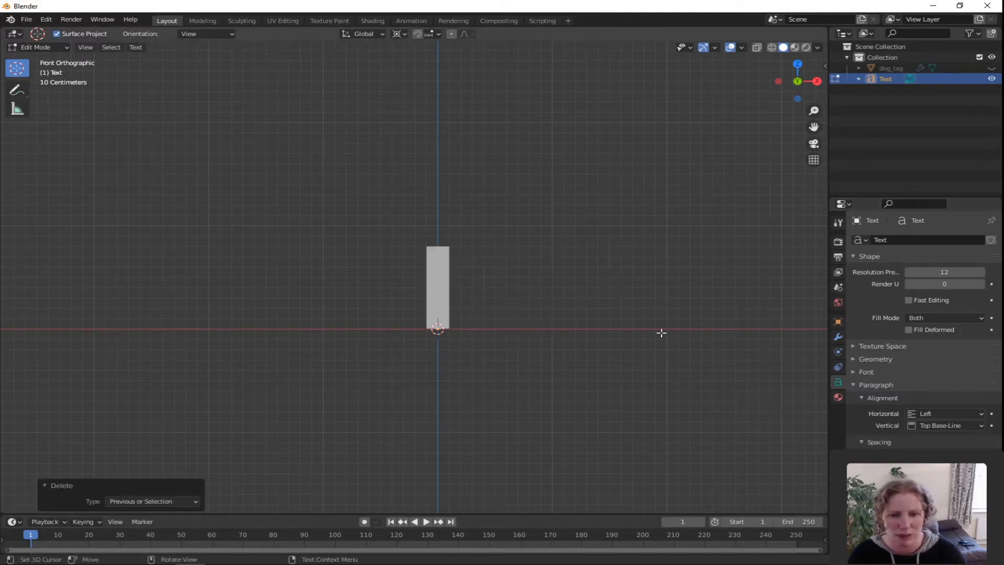
{"action": "type", "text": "Margo"}
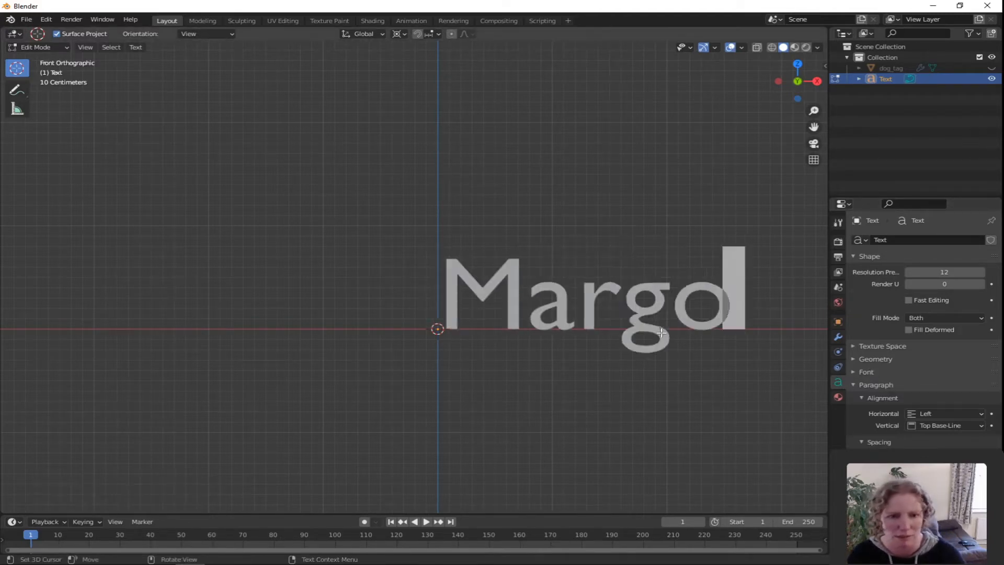
{"action": "type", "text": "t"}
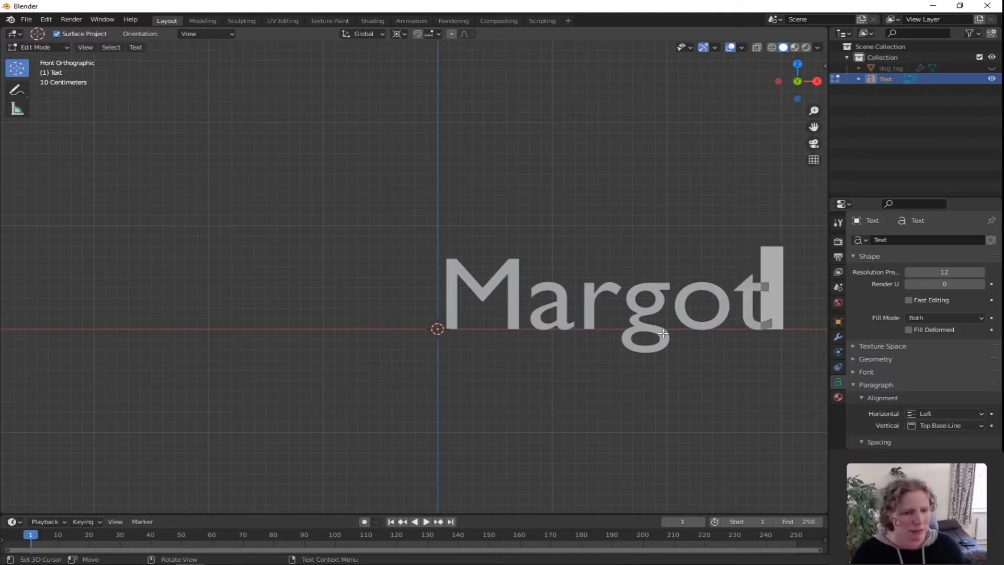
- Set both the horizontal and vertical alignment of the text to Center
{"action": "left_click", "coordinate": [944, 415]}
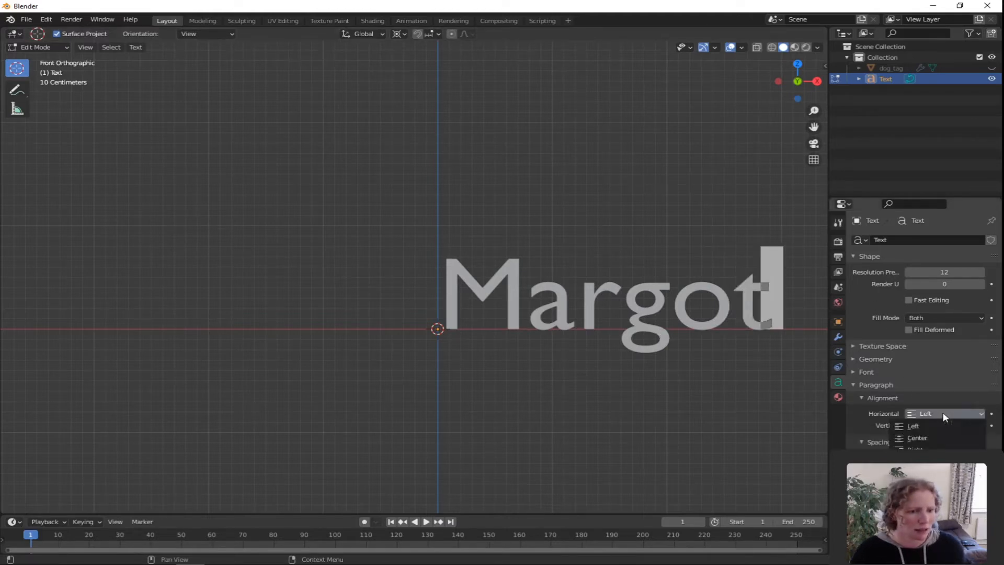
{"action": "left_click", "coordinate": [928, 435]}
{"action": "left_click", "coordinate": [935, 425]}
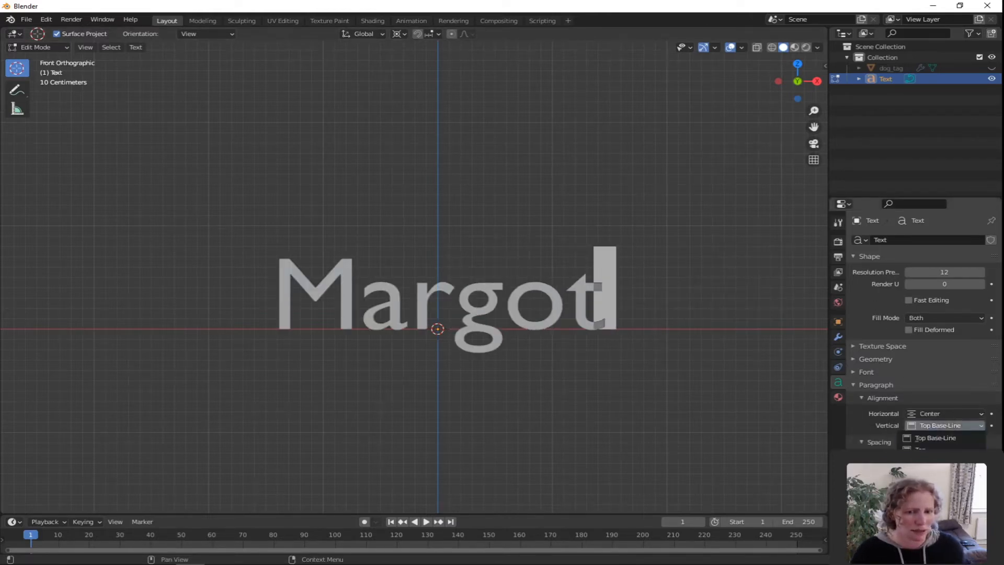
{"action": "left_click", "coordinate": [931, 447]}
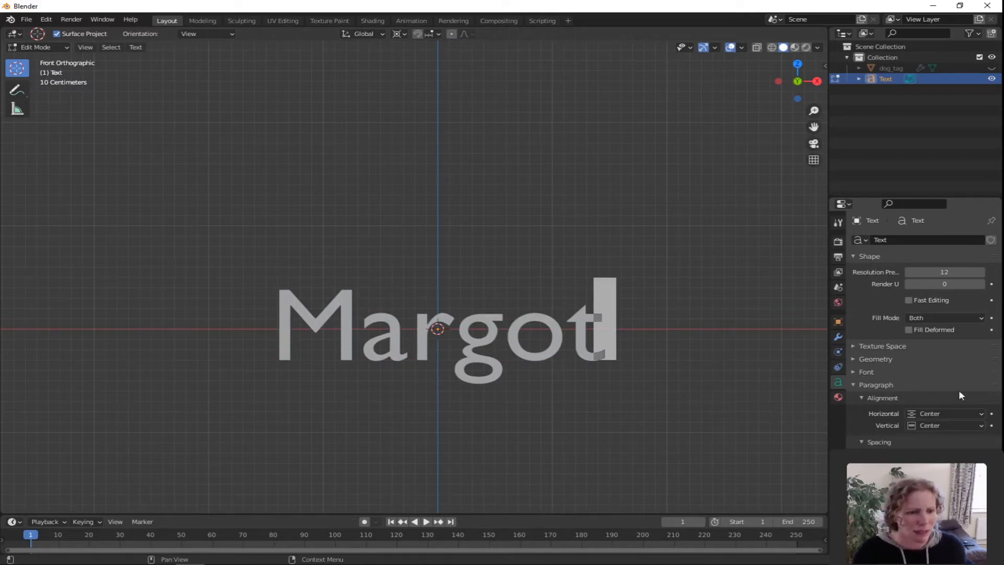
- Browse the Windows fonts folder and load BRUSHSCI.TTF as the text's regular font
{"action": "left_click", "coordinate": [862, 372]}
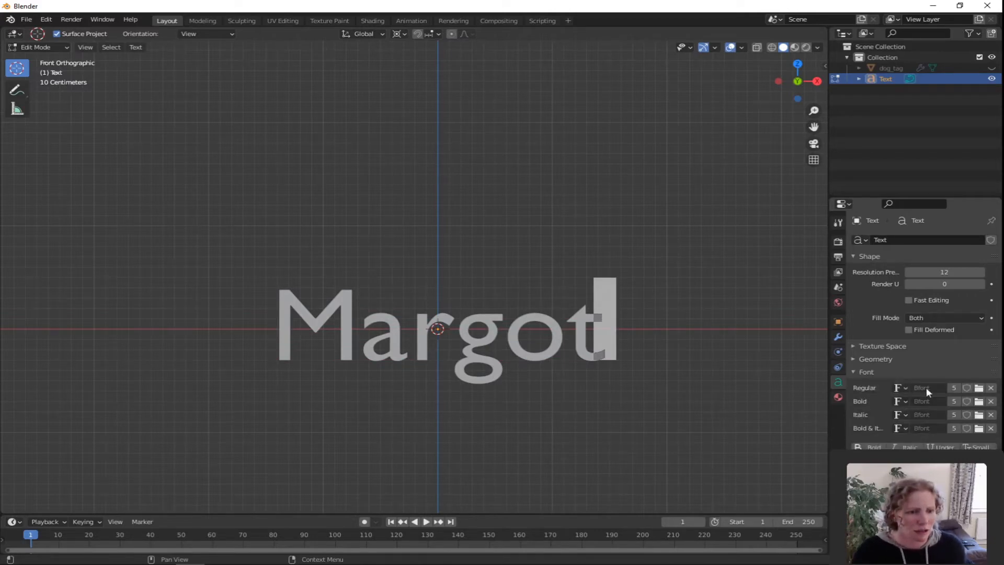
{"action": "left_click", "coordinate": [979, 389]}
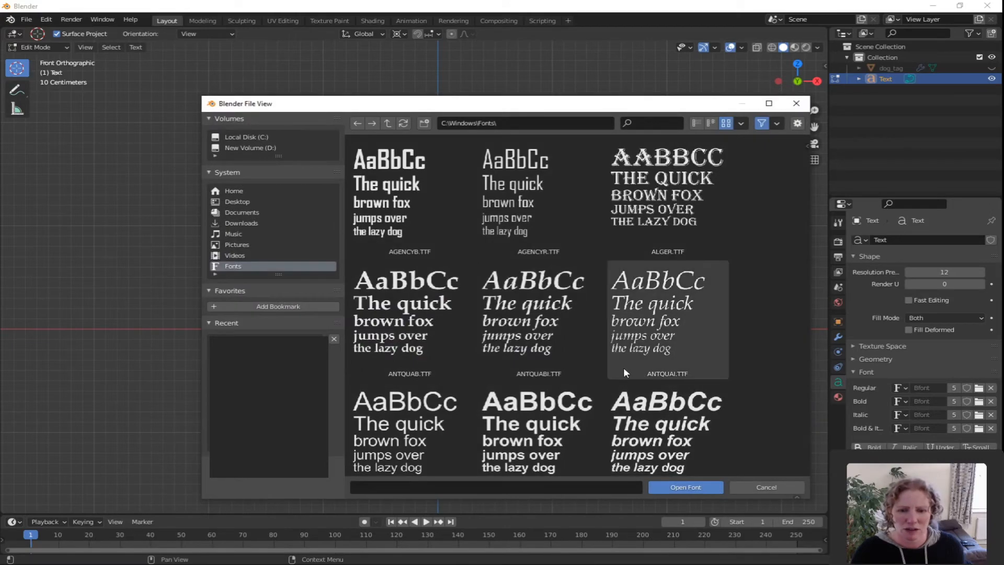
{"action": "scroll", "coordinate": [624, 369], "scroll_direction": "down", "scroll_amount": 5}
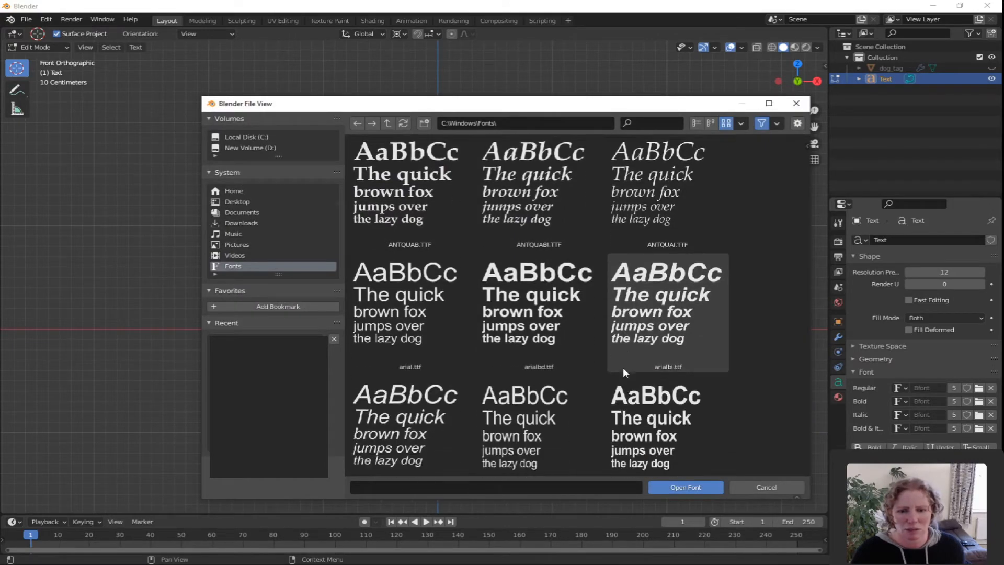
{"action": "scroll", "coordinate": [624, 372], "scroll_direction": "down", "scroll_amount": 13}
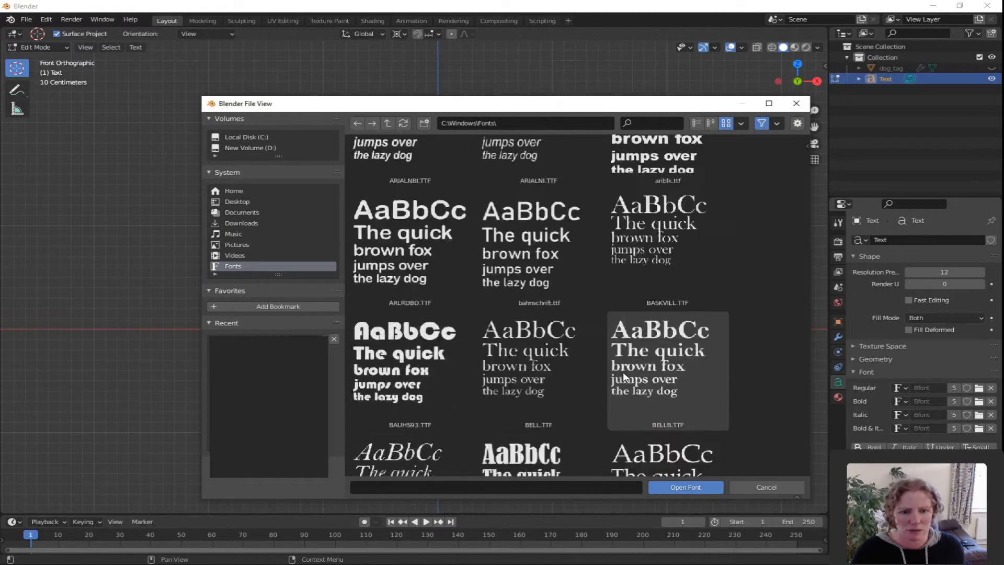
{"action": "scroll", "coordinate": [623, 371], "scroll_direction": "up", "scroll_amount": 16}
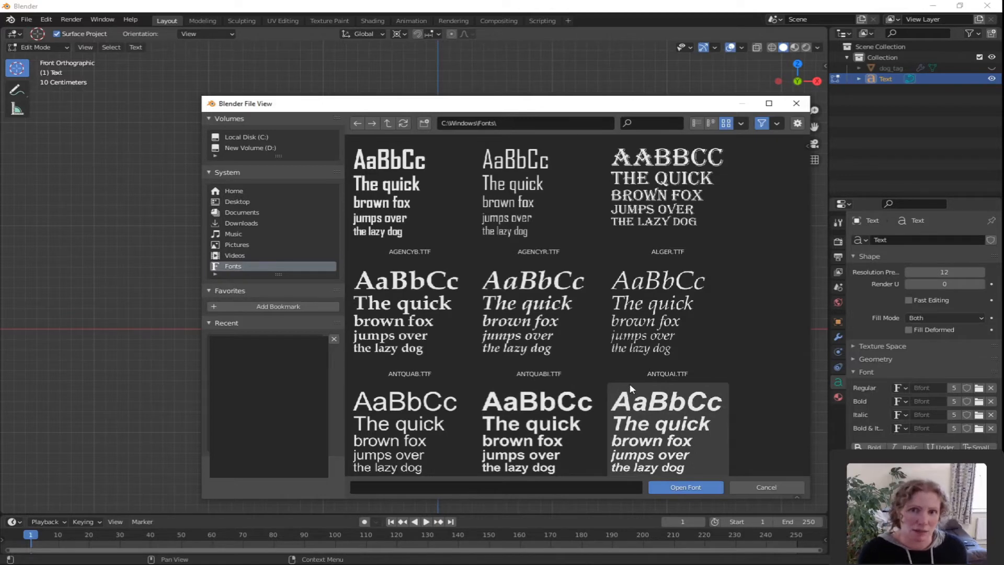
{"action": "scroll", "coordinate": [630, 384], "scroll_direction": "down", "scroll_amount": 5}
{"action": "scroll", "coordinate": [629, 384], "scroll_direction": "down", "scroll_amount": 10}
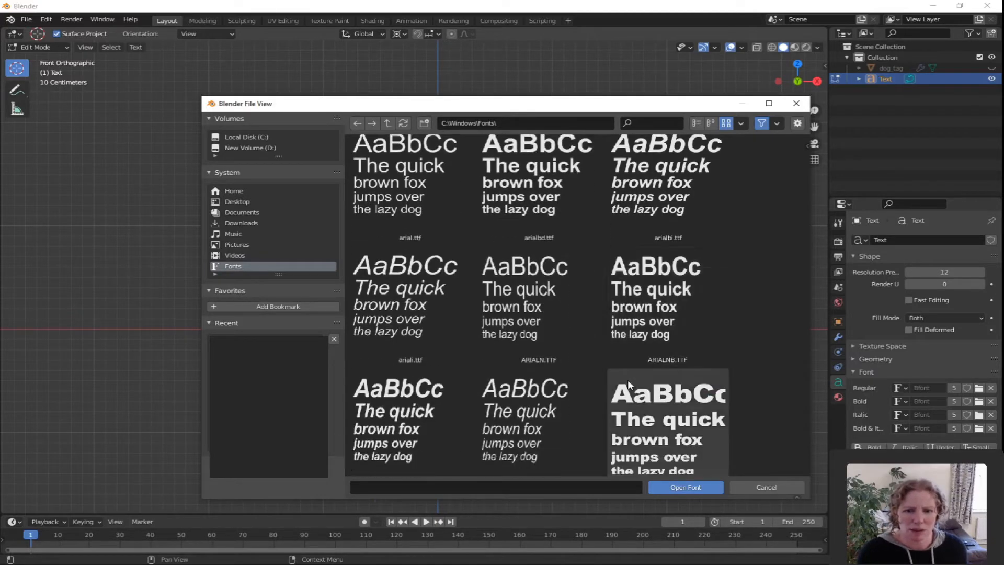
{"action": "scroll", "coordinate": [629, 384], "scroll_direction": "down", "scroll_amount": 3}
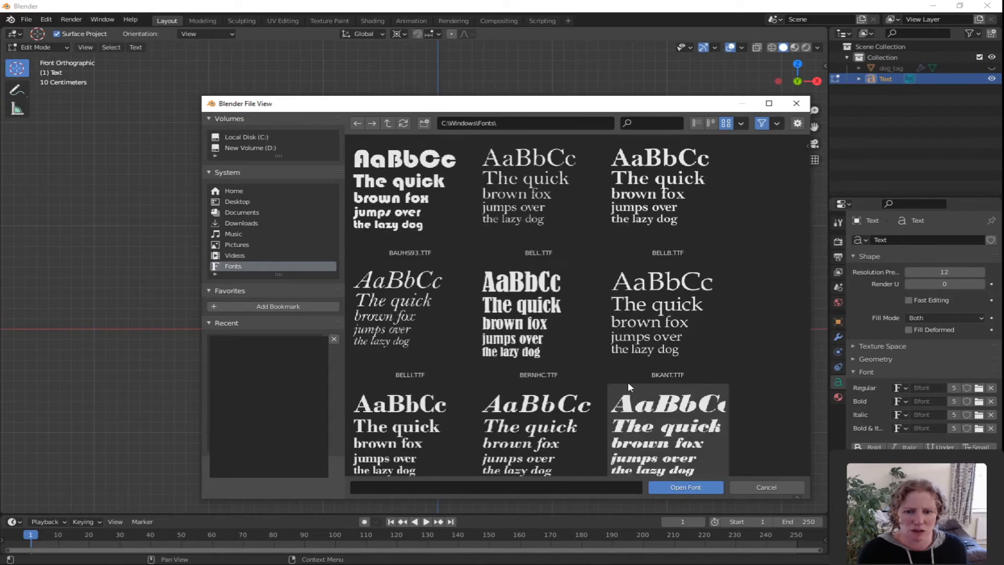
{"action": "scroll", "coordinate": [629, 386], "scroll_direction": "down", "scroll_amount": 2}
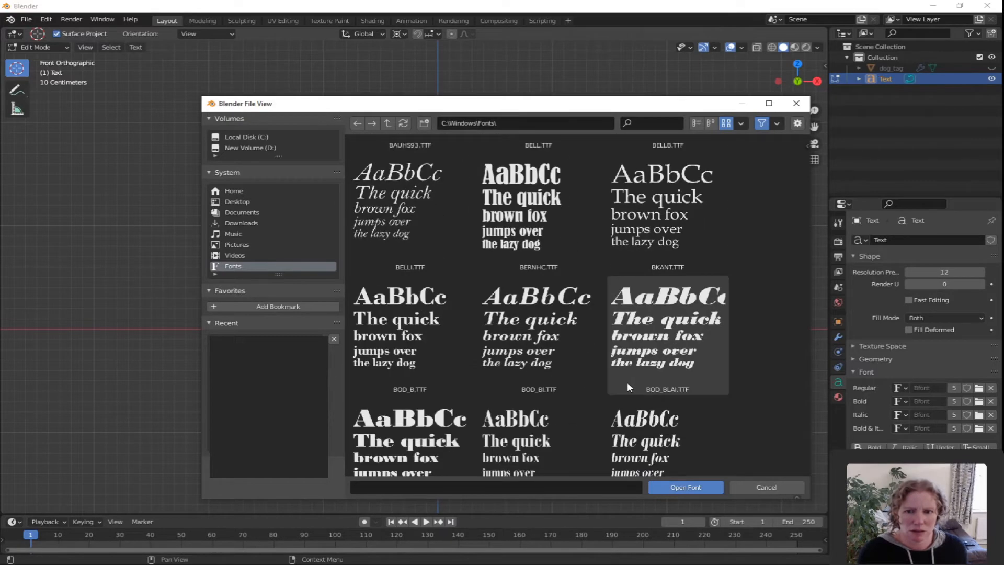
{"action": "scroll", "coordinate": [628, 387], "scroll_direction": "down", "scroll_amount": 15}
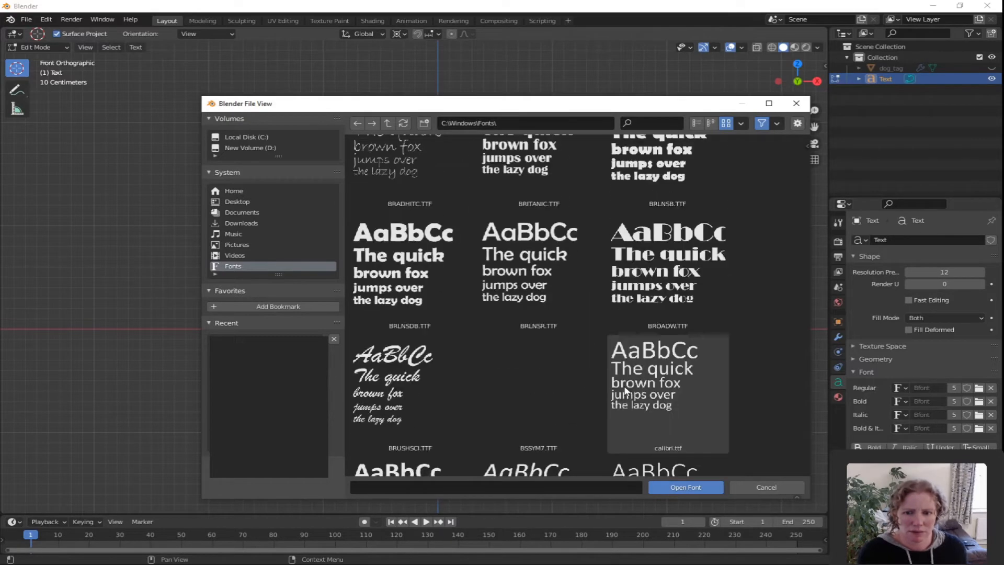
{"action": "left_click", "coordinate": [405, 393]}
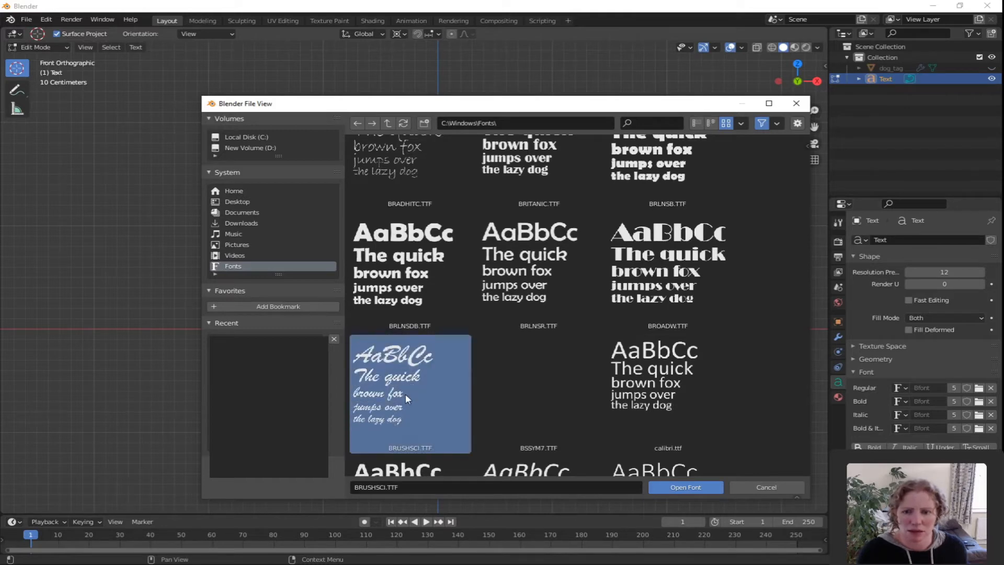
{"action": "left_click", "coordinate": [686, 487]}
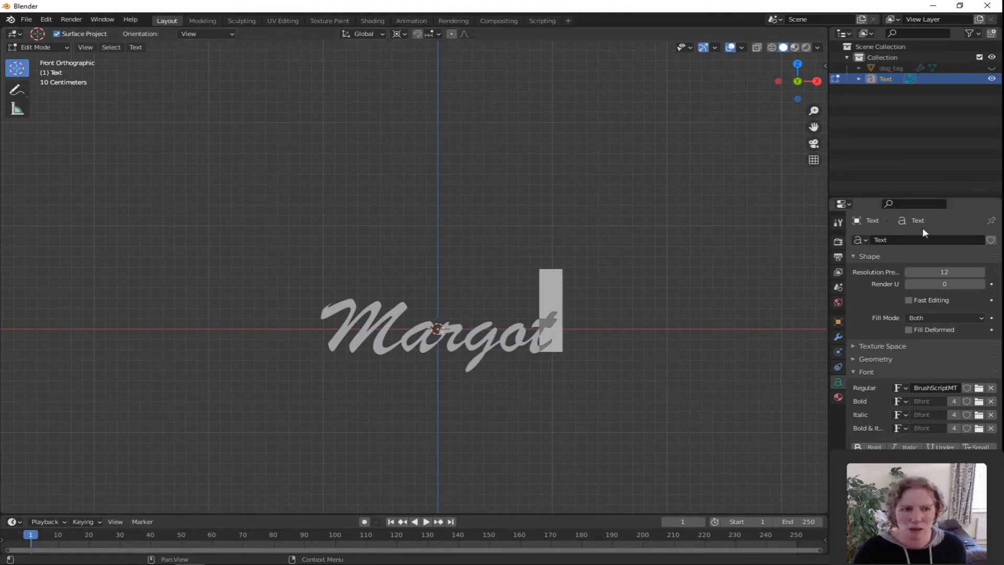
- Unhide dog_tag, return to Object Mode, and move the text along the global Y axis by about -0.640 m, in front of the tag
{"action": "left_click", "coordinate": [992, 68]}
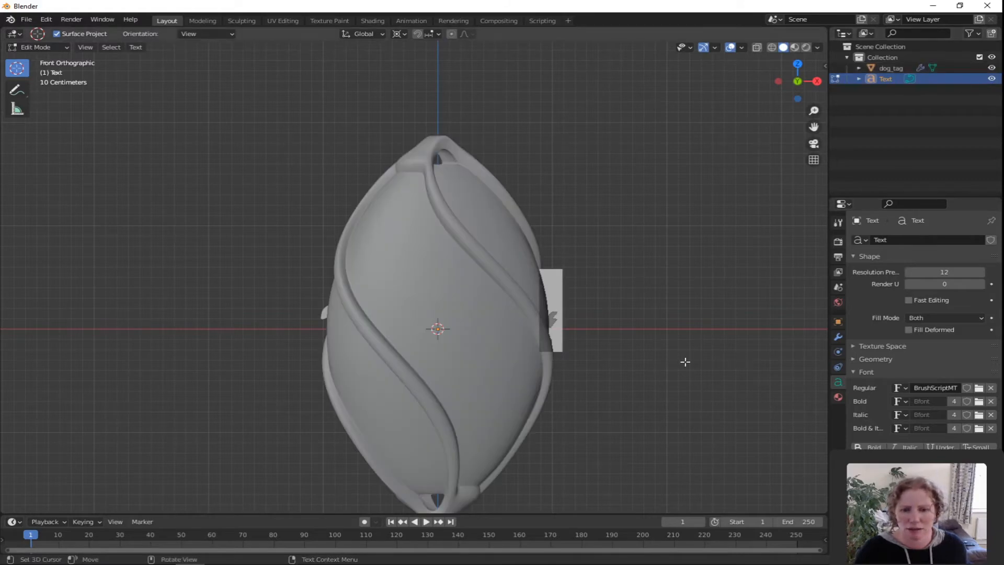
{"action": "middle_click_drag", "start_coordinate": [685, 362], "coordinate": [567, 416]}
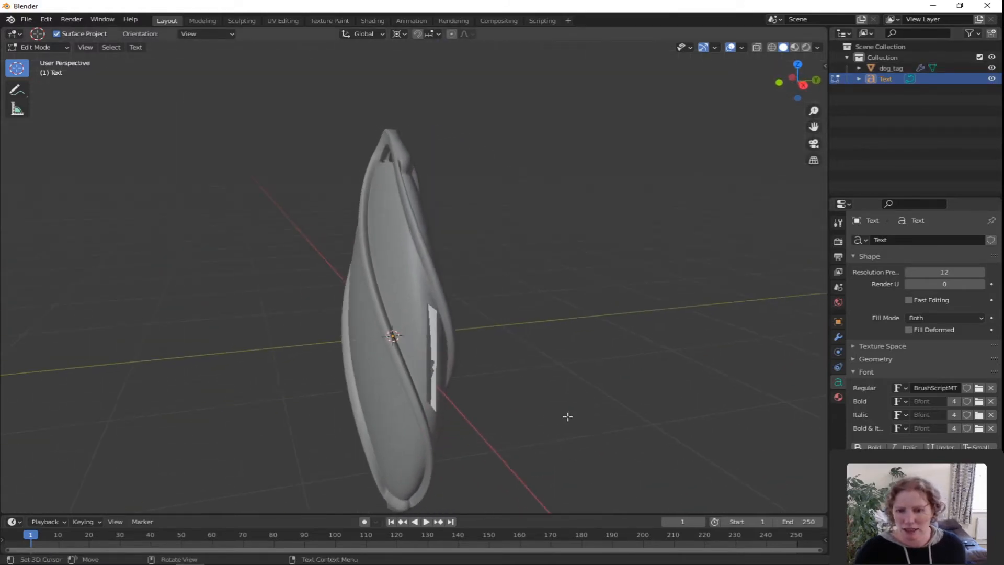
{"action": "left_click", "coordinate": [464, 428]}
{"action": "key", "text": "Tab"}
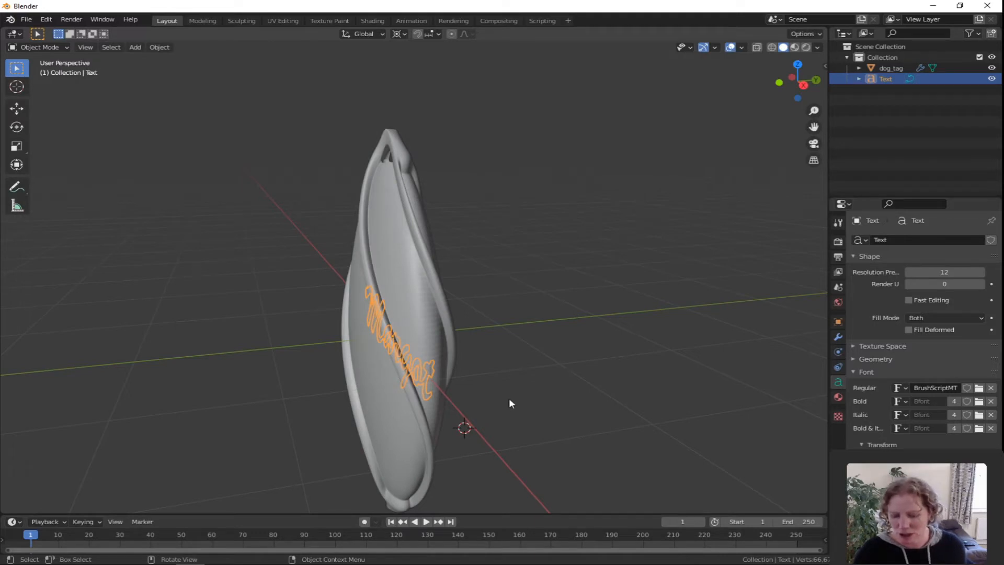
{"action": "key", "text": "g"}
{"action": "key", "text": "y"}
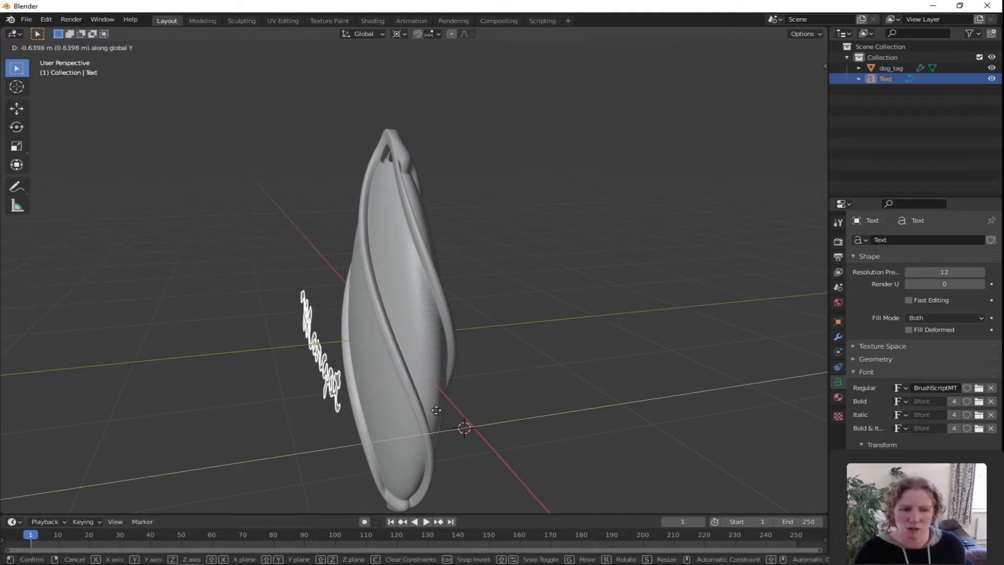
{"action": "left_click", "coordinate": [436, 410]}
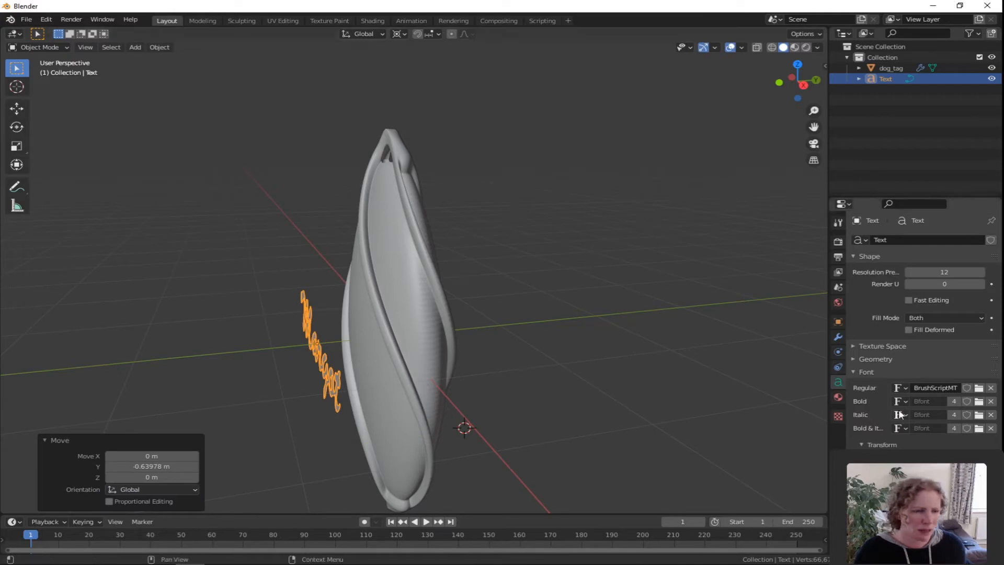
- Give the text thickness by setting its geometry extrusion to 0.04 m
{"action": "left_click", "coordinate": [874, 358]}
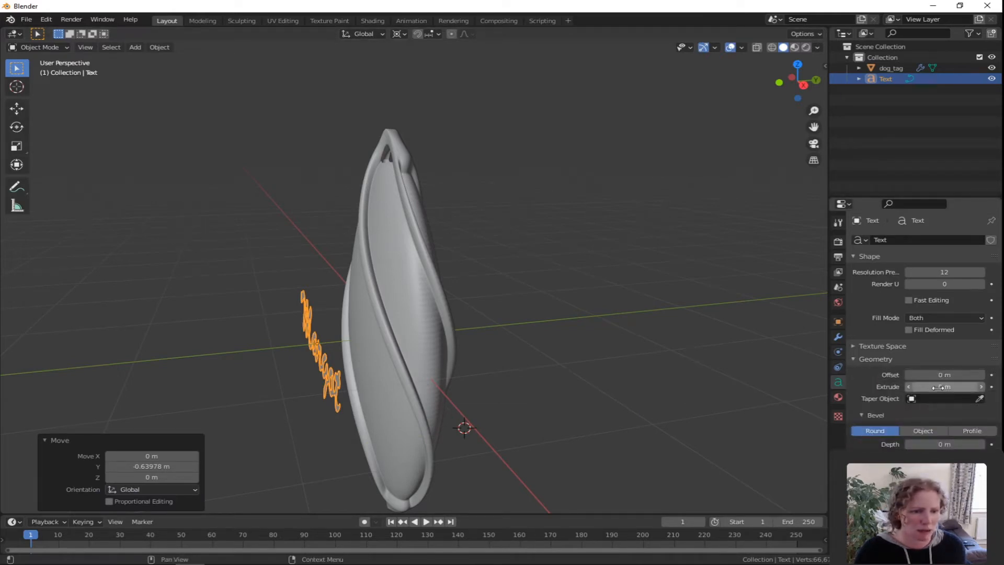
{"action": "left_click_drag", "start_coordinate": [941, 387], "coordinate": [958, 388]}
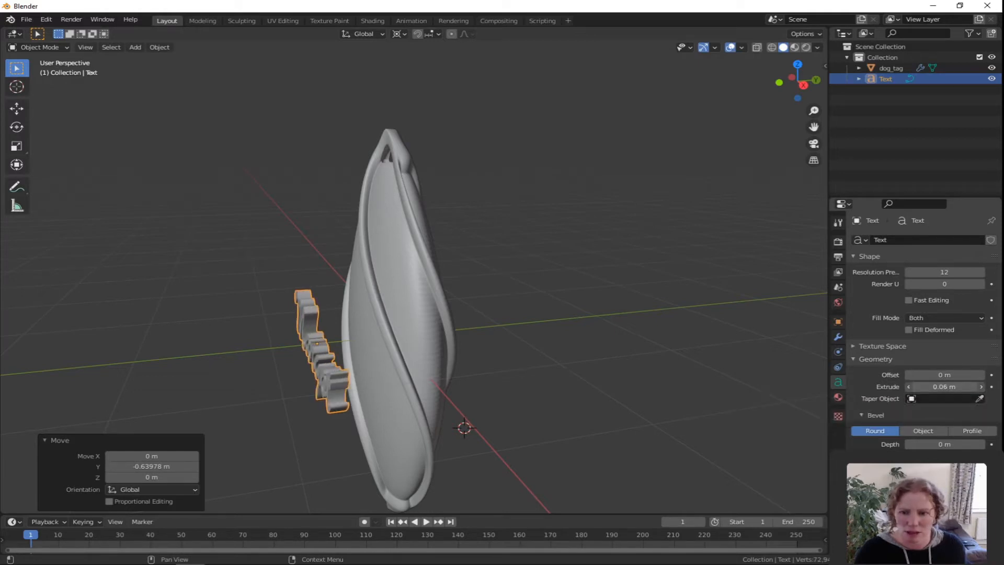
{"action": "mouse_move", "coordinate": [958, 387]}
{"action": "left_mouse_down"}
{"action": "mouse_move", "coordinate": [931, 387]}
{"action": "mouse_move", "coordinate": [949, 387]}
{"action": "left_mouse_up"}
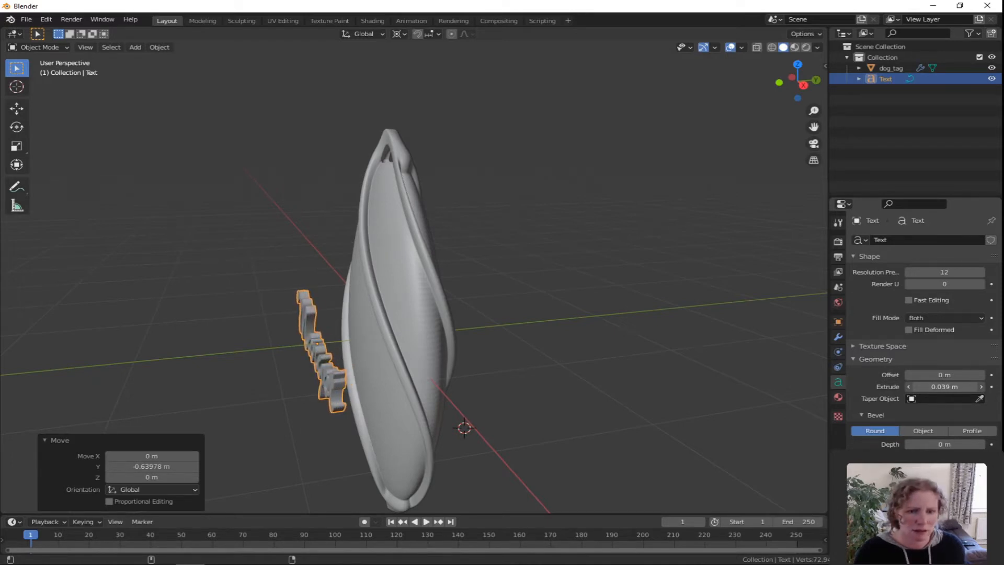
- In front view, rotate the text by about -47° and move it about 0.036 m in X and 0.130 m in Z, between the spiral bands
{"action": "scroll", "coordinate": [921, 366], "scroll_direction": "down", "scroll_amount": 6}
{"action": "key", "text": "KP_1"}
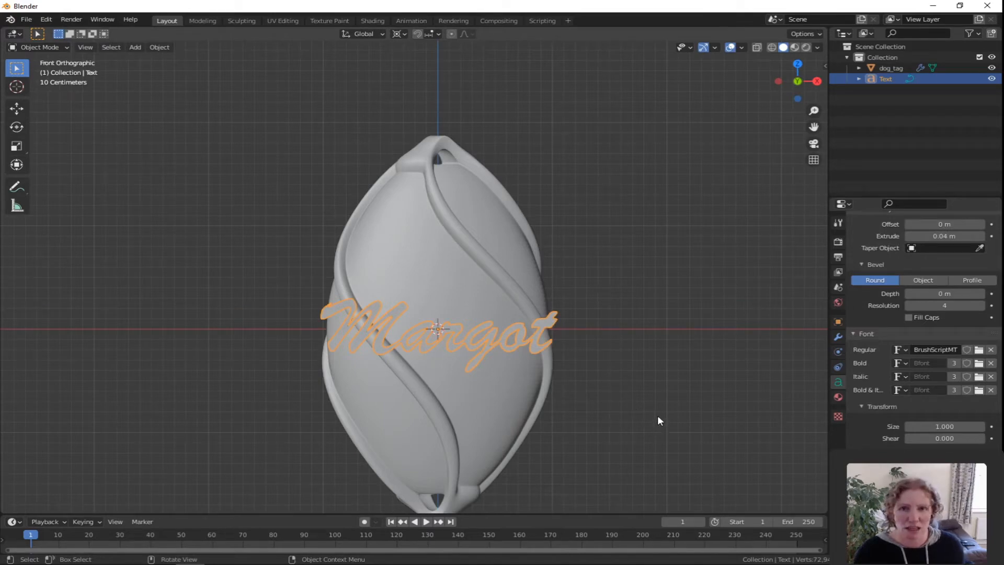
{"action": "key", "text": "r"}
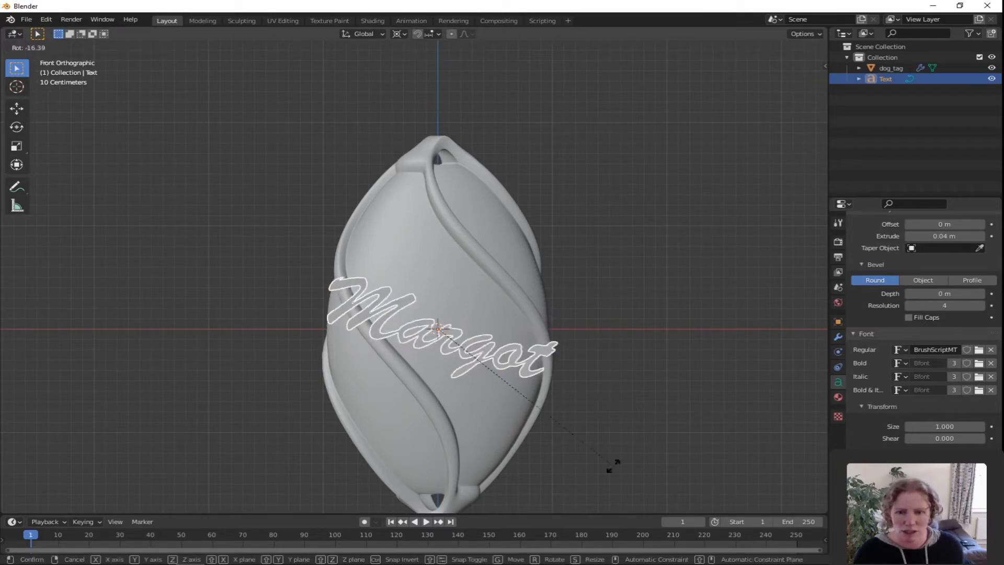
{"action": "left_click", "coordinate": [498, 494]}
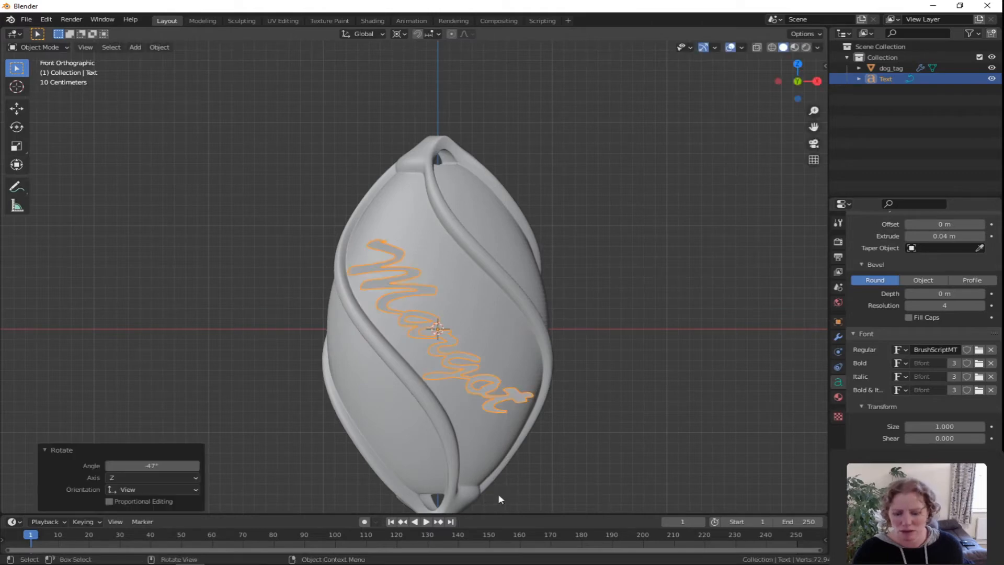
{"action": "key", "text": "g"}
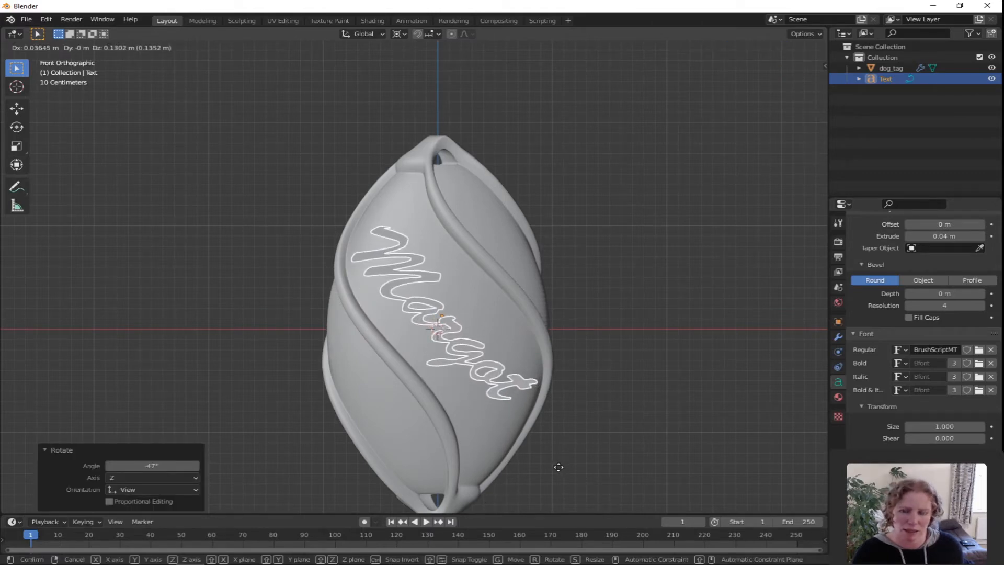
{"action": "left_click", "coordinate": [559, 468]}
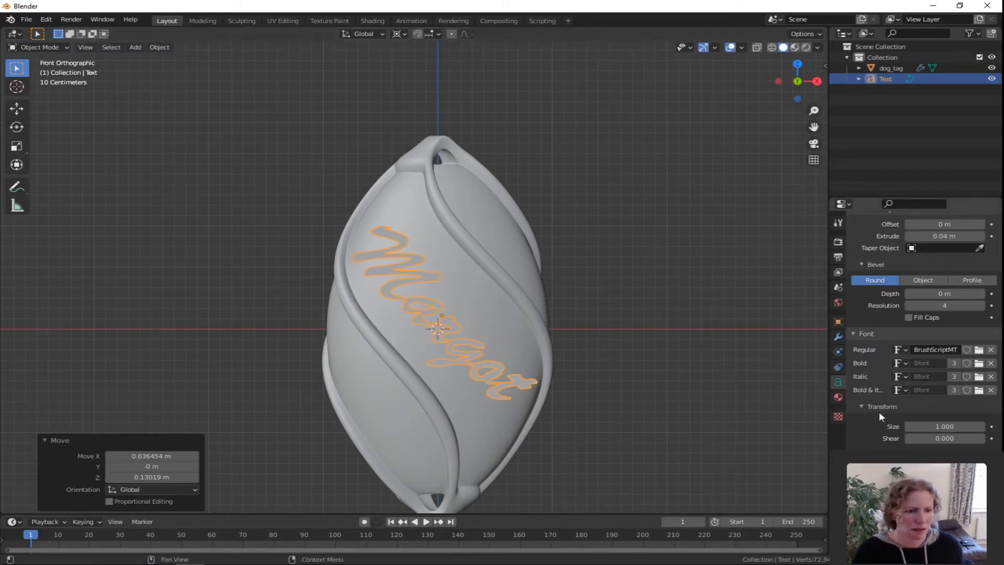
- Set the text's shear to -1.000 in its font transform settings
{"action": "left_click", "coordinate": [944, 439]}
{"action": "type", "text": "0.3"}
{"action": "key", "text": "Return"}
{"action": "left_click_drag", "start_coordinate": [944, 439], "coordinate": [890, 438]}
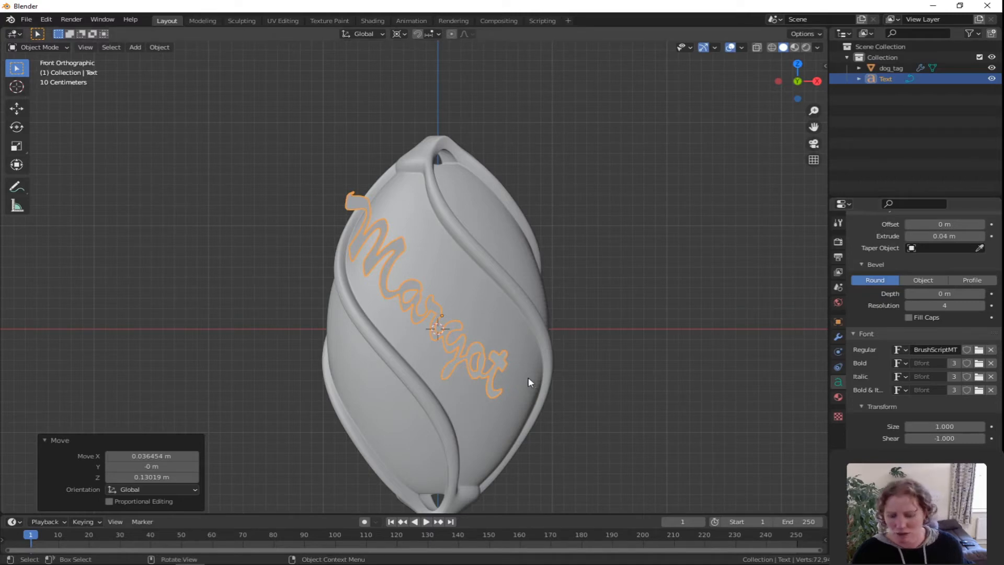
- Move the text about 0.16 m in X and -0.26 m in Z to centre it between the spiral bands
{"action": "key", "text": "g"}
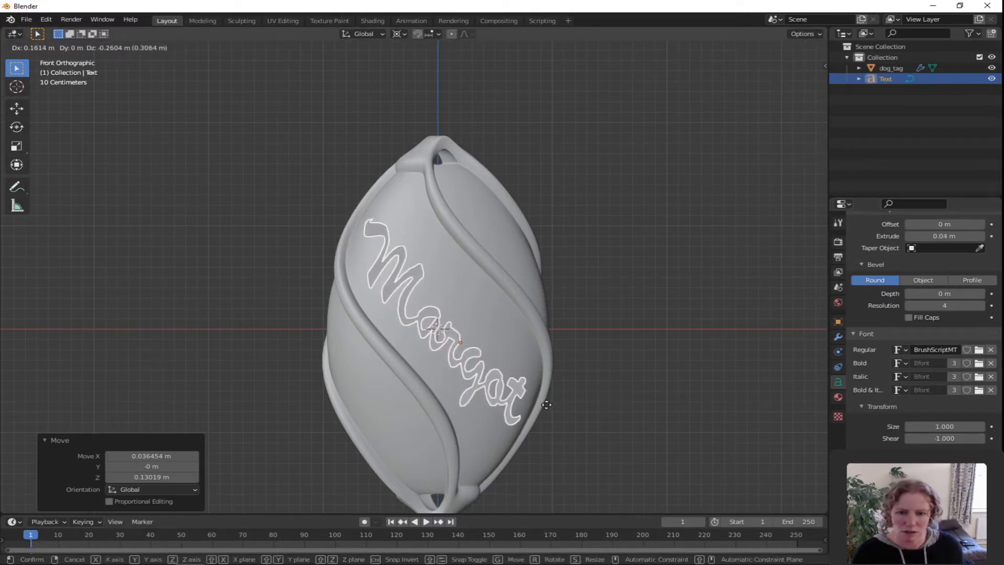
{"action": "left_click", "coordinate": [548, 402]}
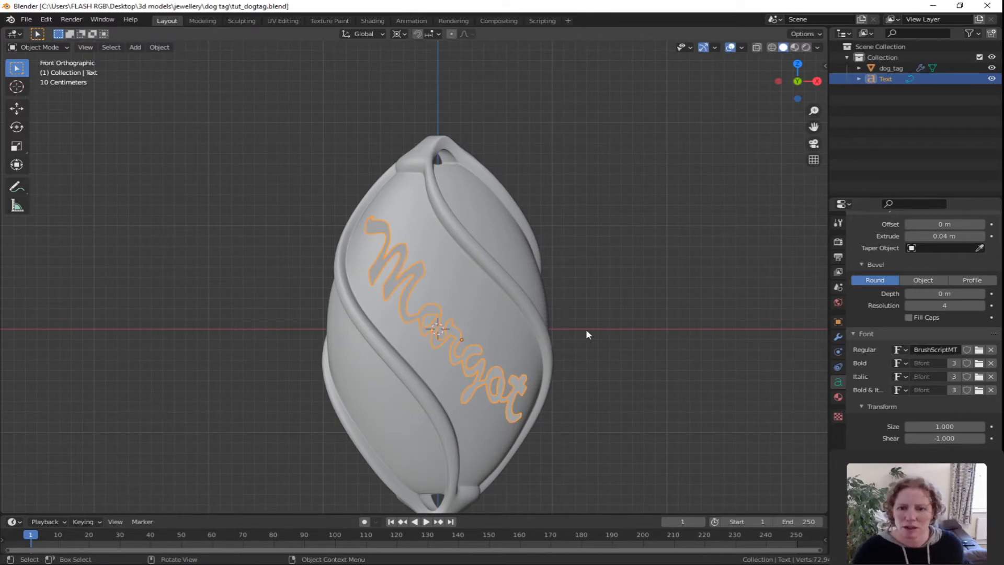
{"action": "middle_click_drag", "start_coordinate": [586, 328], "coordinate": [495, 357]}
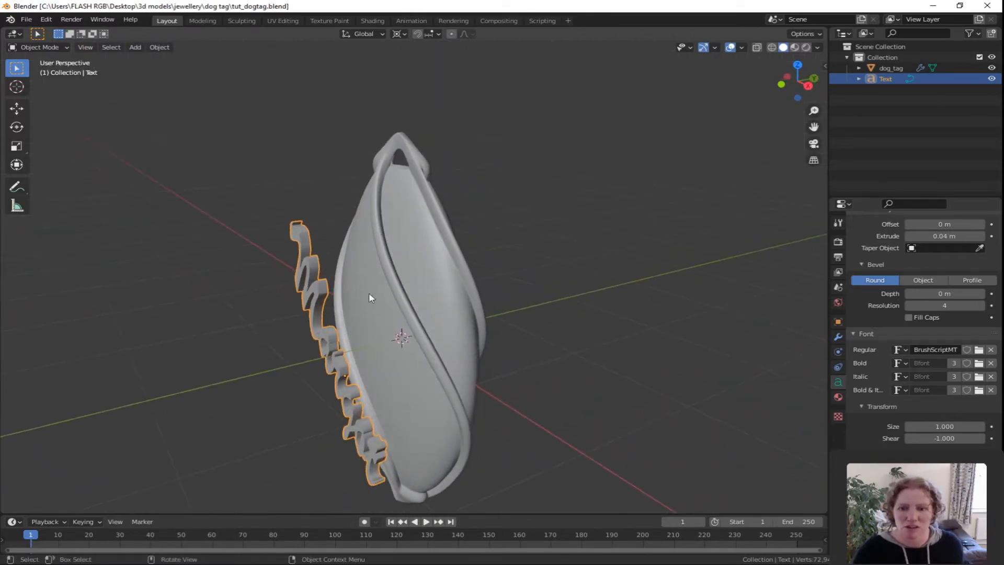
{"action": "middle_click_drag", "start_coordinate": [432, 393], "coordinate": [454, 375]}
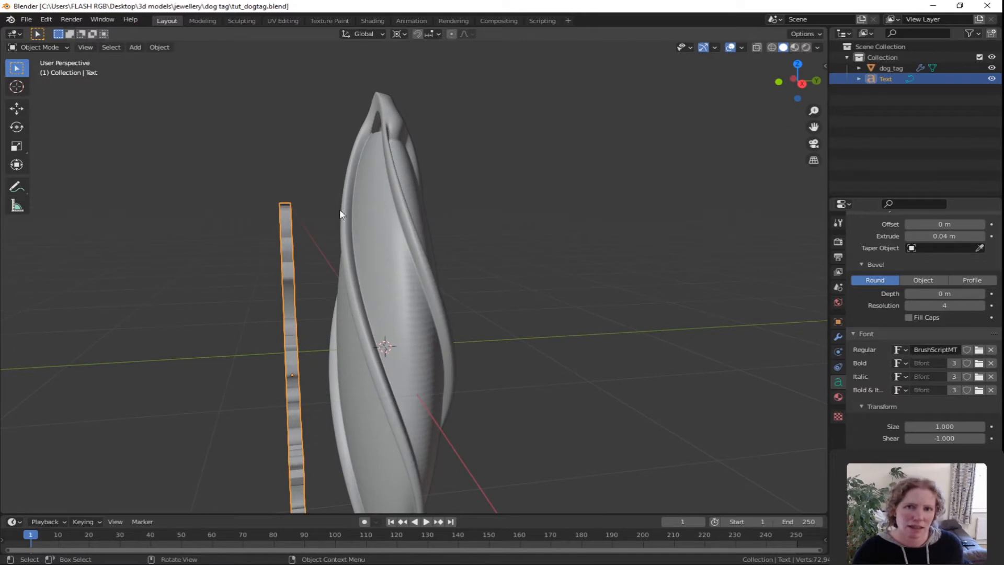
{"action": "middle_click_drag", "start_coordinate": [434, 414], "coordinate": [490, 344]}
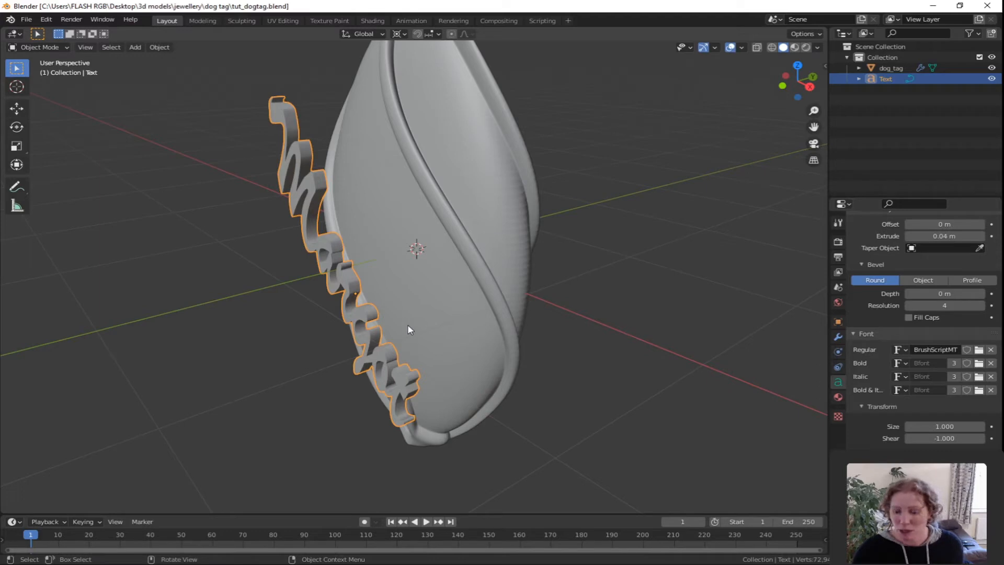
- Add a Bezier curve at the origin and hide dog_tag
{"action": "key", "text": "shift+a"}
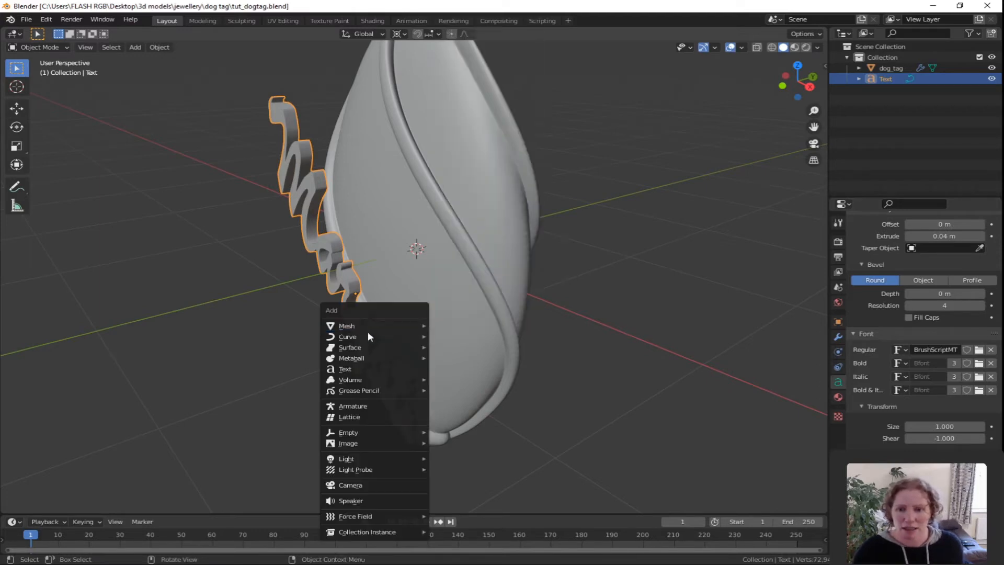
{"action": "mouse_move", "coordinate": [360, 337]}
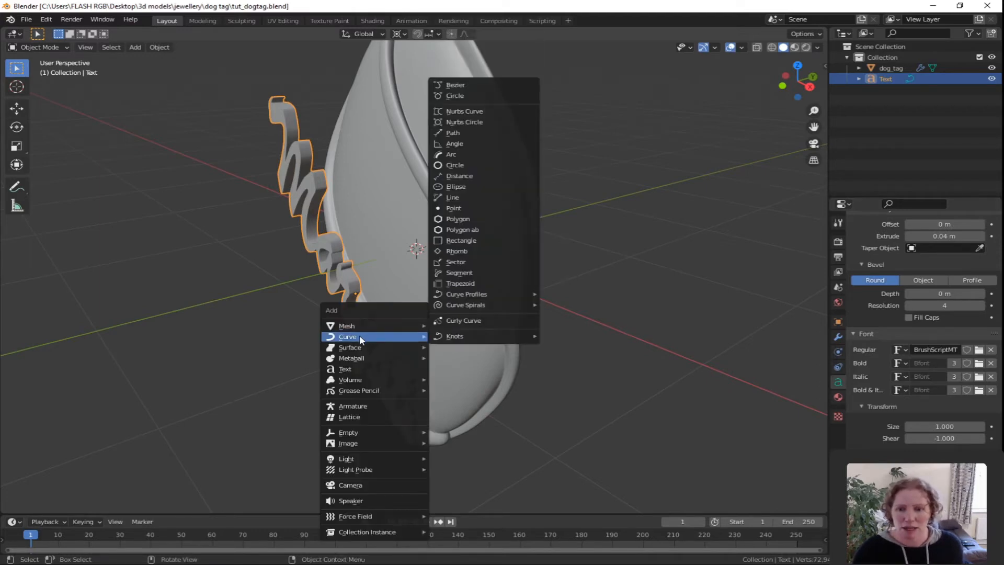
{"action": "left_click", "coordinate": [469, 86]}
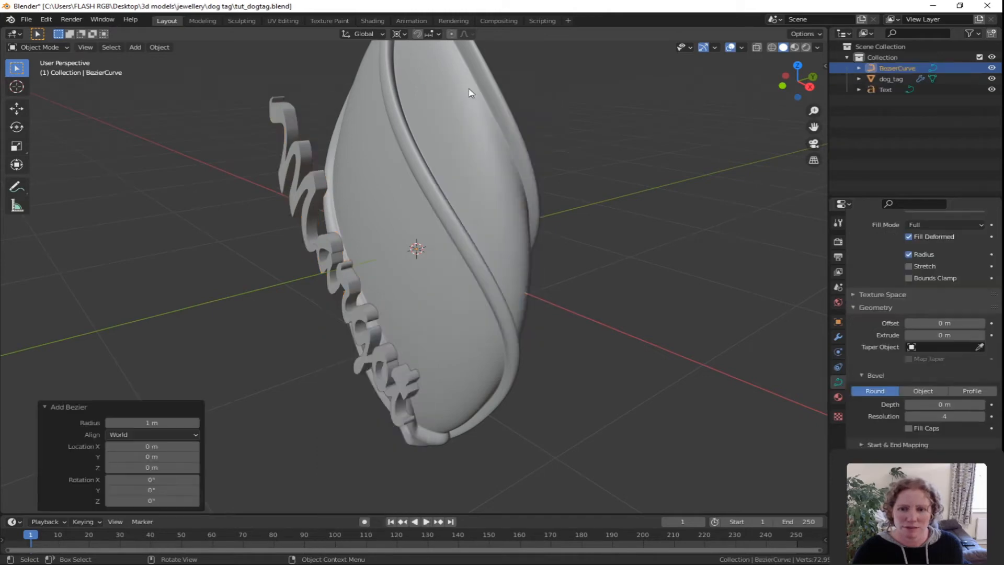
{"action": "mouse_move", "coordinate": [523, 307]}
{"action": "middle_mouse_down"}
{"action": "mouse_move", "coordinate": [464, 316]}
{"action": "mouse_move", "coordinate": [518, 320]}
{"action": "middle_mouse_up"}
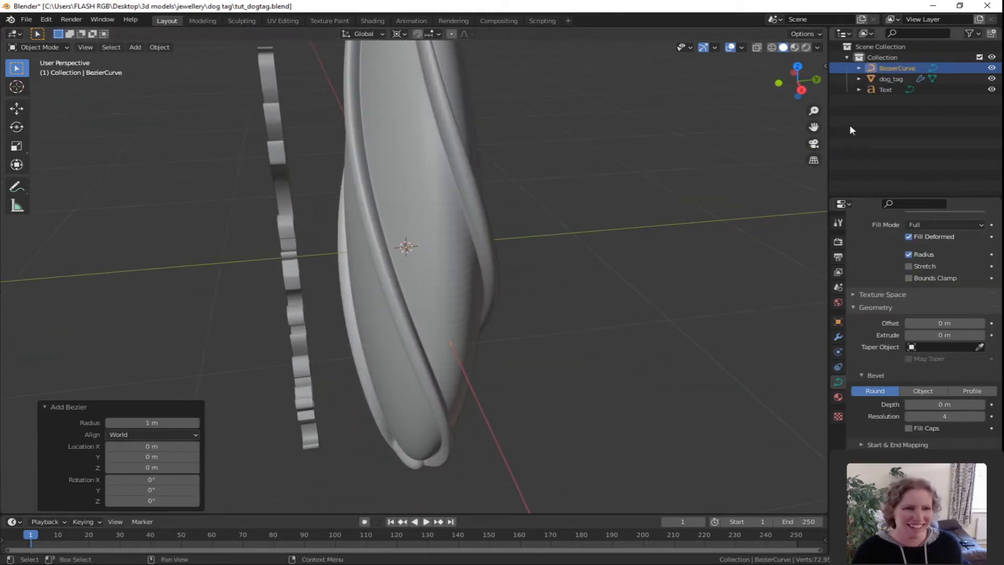
{"action": "left_click", "coordinate": [990, 78]}
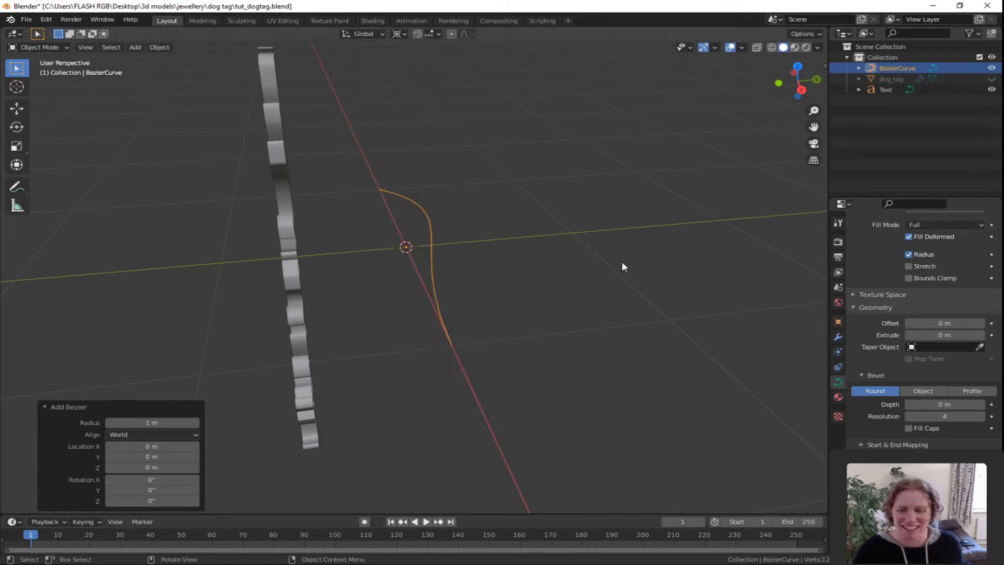
- Rotate the Bezier curve 90° about the global Y axis so it stands upright
{"action": "middle_click_drag", "start_coordinate": [621, 264], "coordinate": [540, 311]}
{"action": "key", "text": "r"}
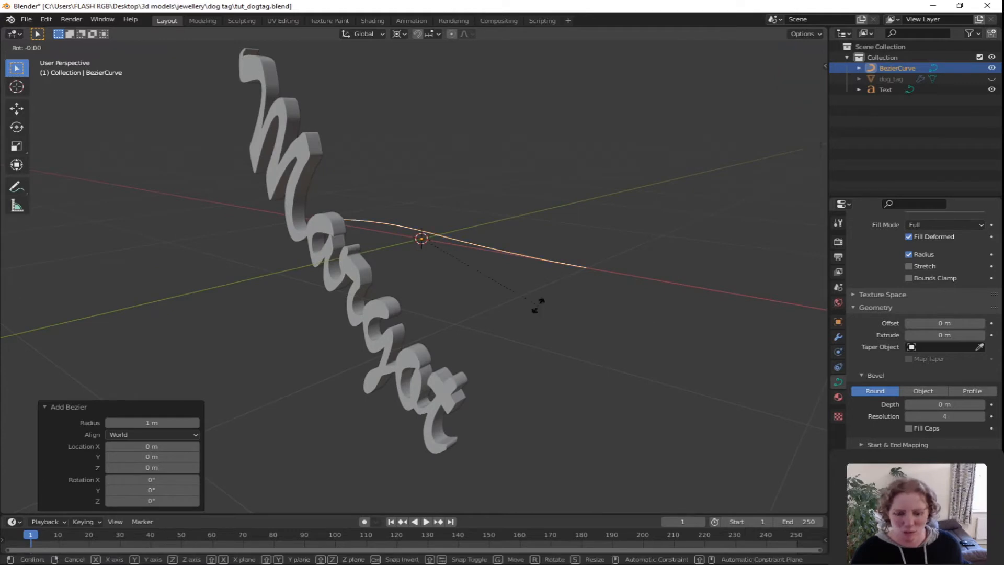
{"action": "type", "text": "y"}
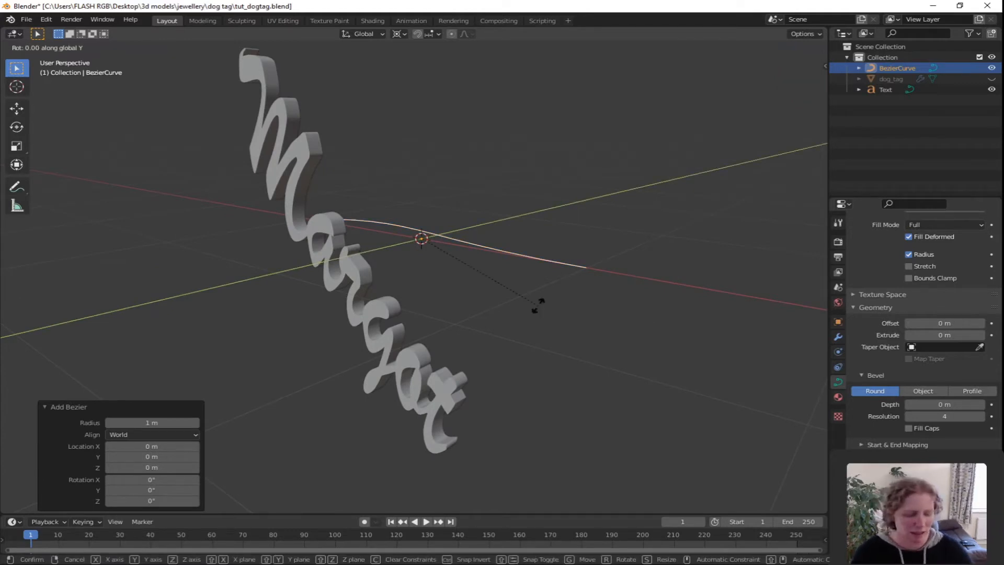
{"action": "type", "text": "90"}
{"action": "key", "text": "Return"}
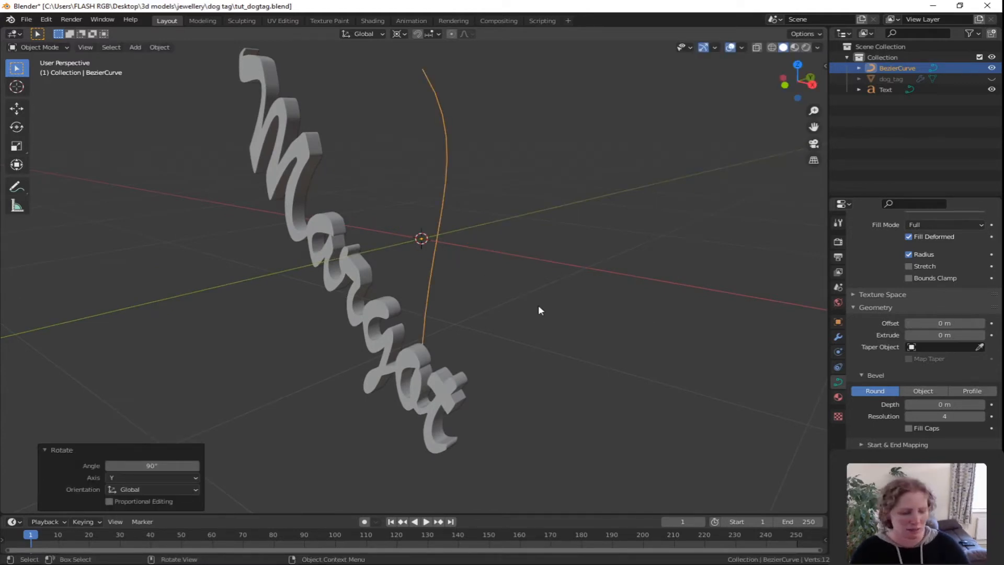
- In right view, edit the curve and move its top point's inner handle about -0.83 m in Y and -0.07 m in Z
{"action": "key", "text": "KP_1"}
{"action": "key", "text": "KP_3"}
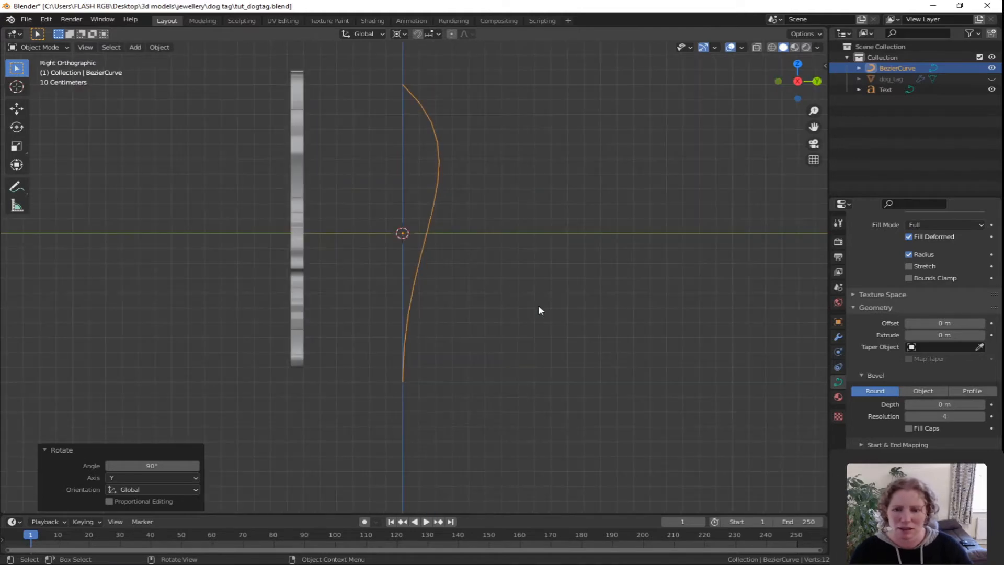
{"action": "key", "text": "Tab"}
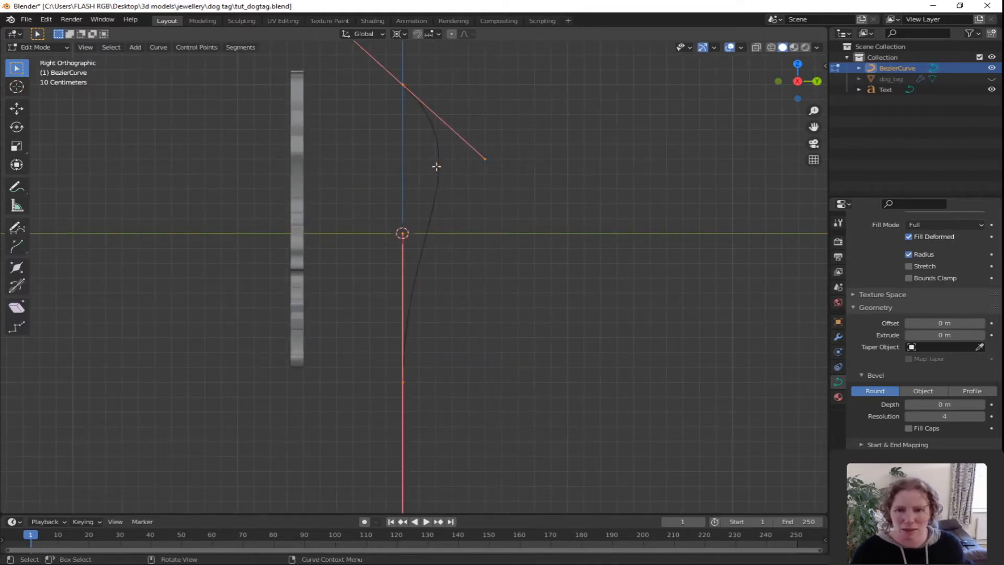
{"action": "left_click", "coordinate": [486, 159]}
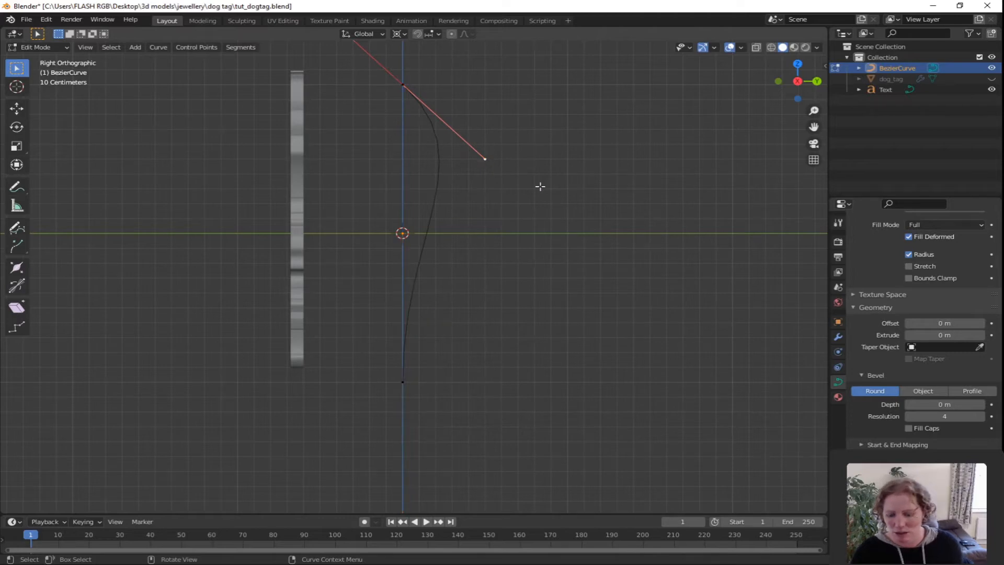
{"action": "key", "text": "g"}
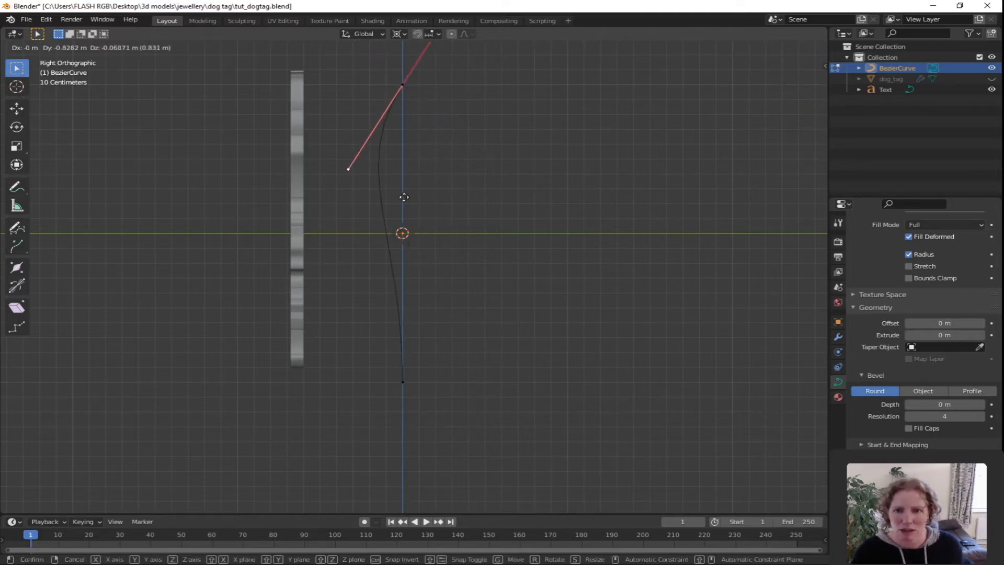
{"action": "left_click", "coordinate": [403, 197]}
- Move the upper handle of the curve's bottom point about -0.282 m in Y and -0.546 m in Z, forming an even arc
{"action": "left_click", "coordinate": [403, 381]}
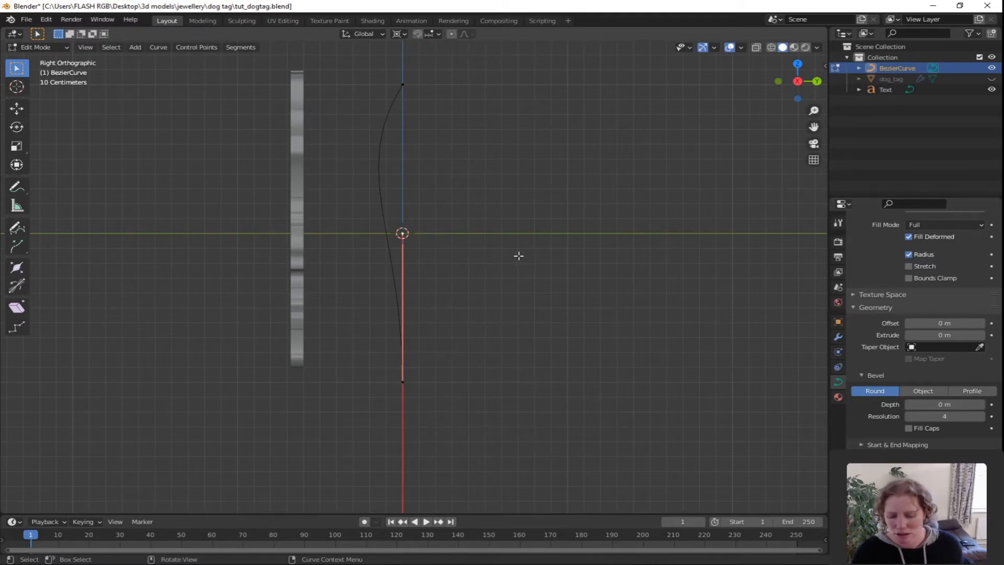
{"action": "key", "text": "g"}
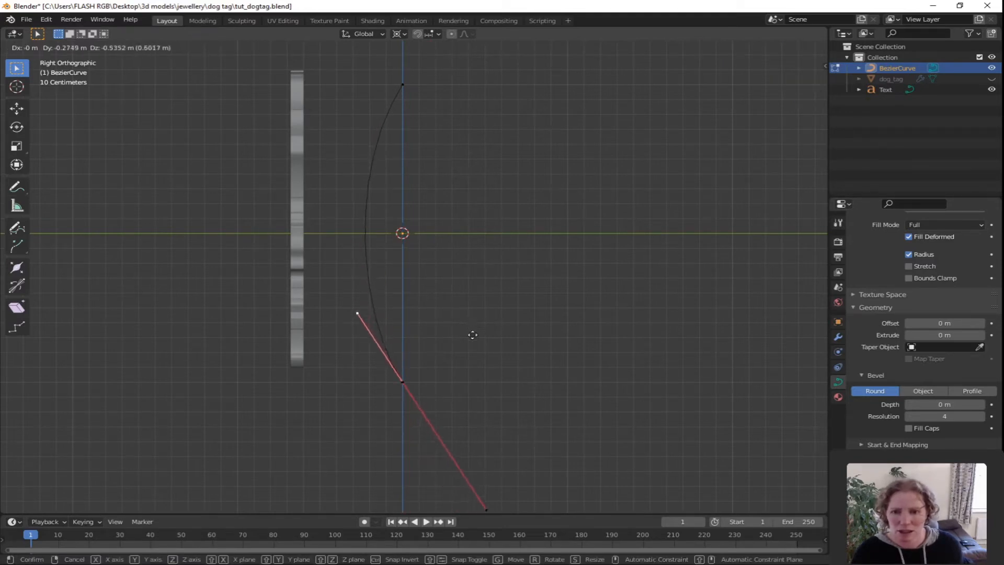
{"action": "left_click", "coordinate": [472, 336]}
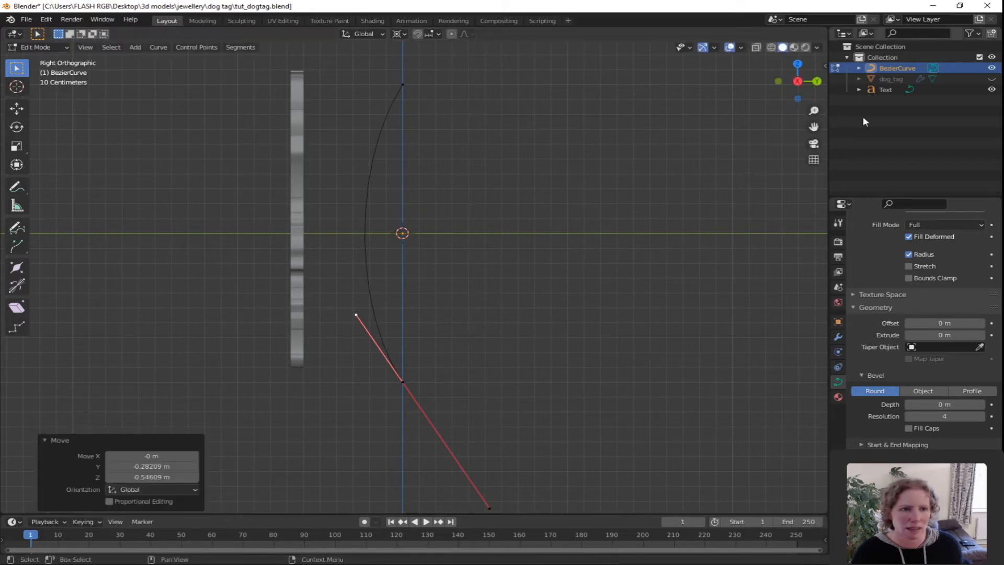
- Unhide dog_tag, turn on X-ray display and return to Object Mode
{"action": "left_click", "coordinate": [993, 79]}
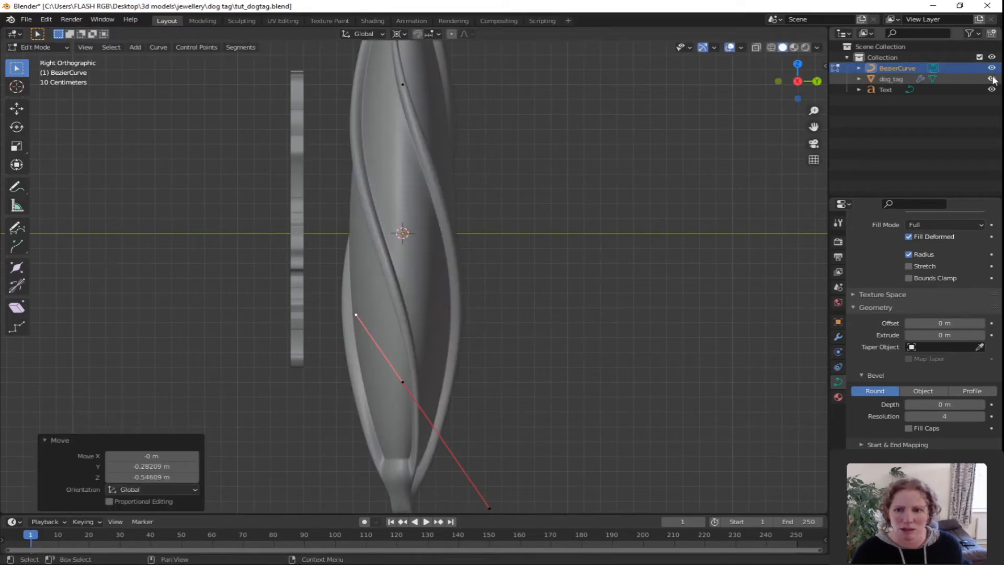
{"action": "left_click", "coordinate": [756, 47]}
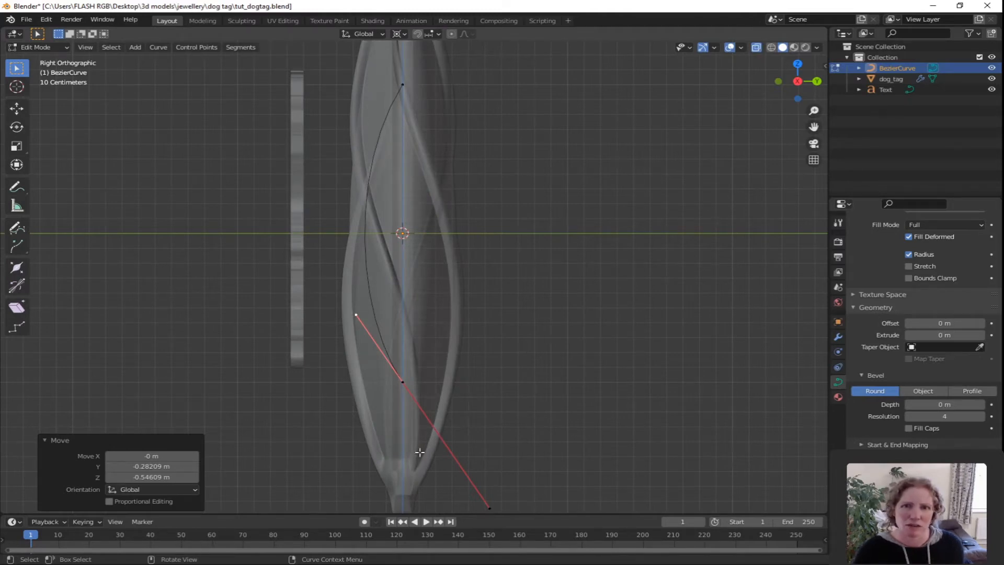
{"action": "key", "text": "Tab"}
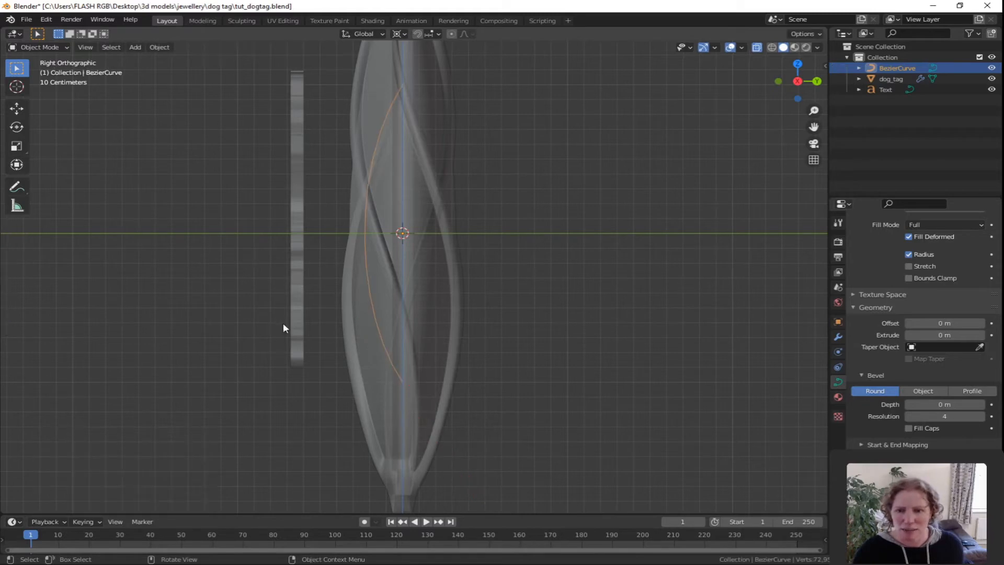
- Add a Curve modifier to the text and set BezierCurve as its curve object
{"action": "left_click", "coordinate": [293, 286]}
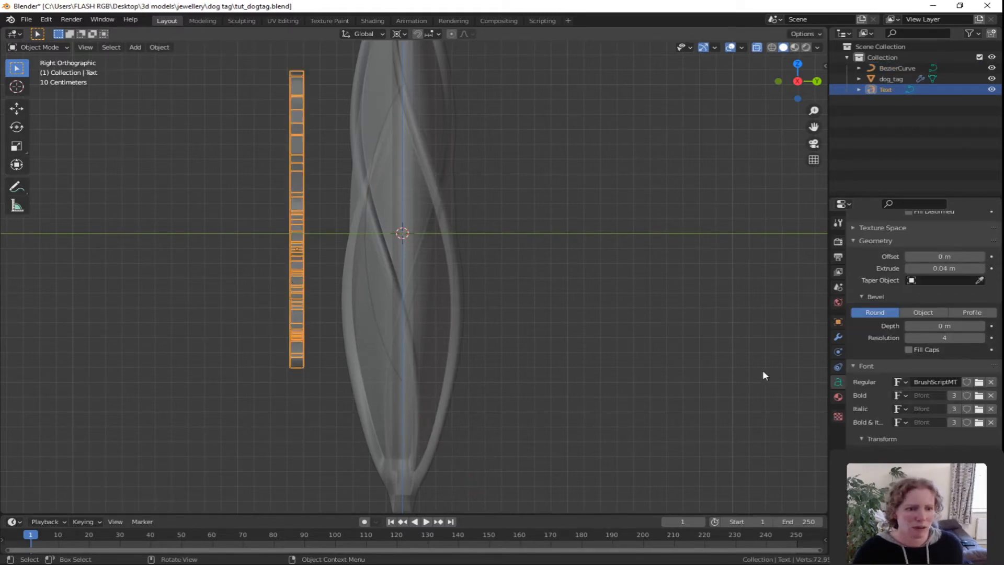
{"action": "left_click", "coordinate": [839, 337]}
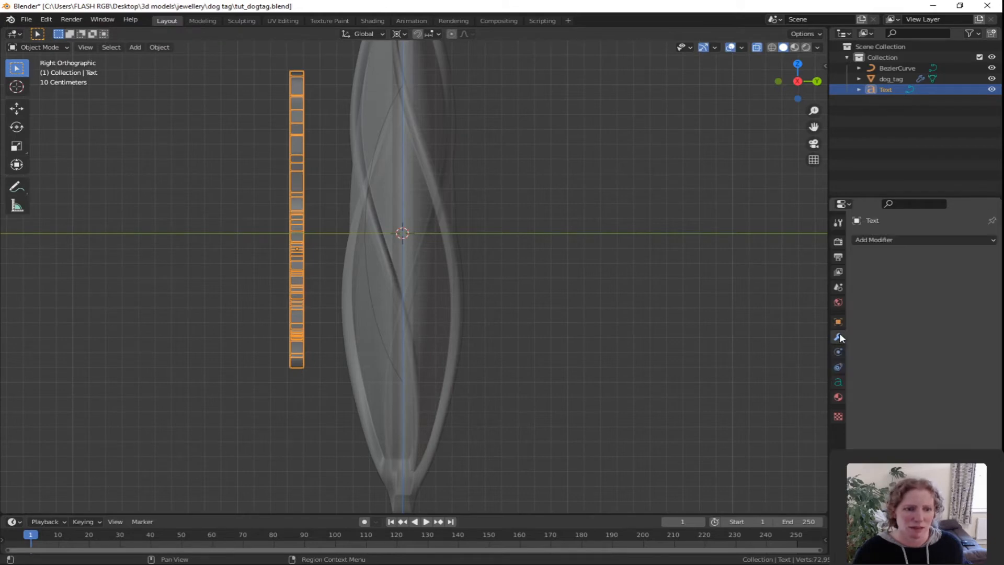
{"action": "left_click", "coordinate": [893, 239]}
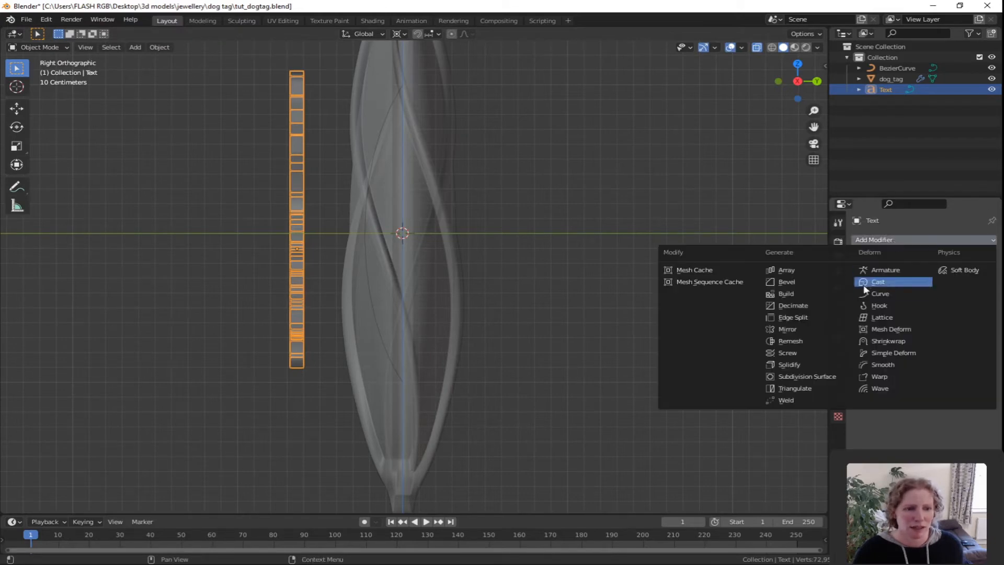
{"action": "left_click", "coordinate": [878, 293]}
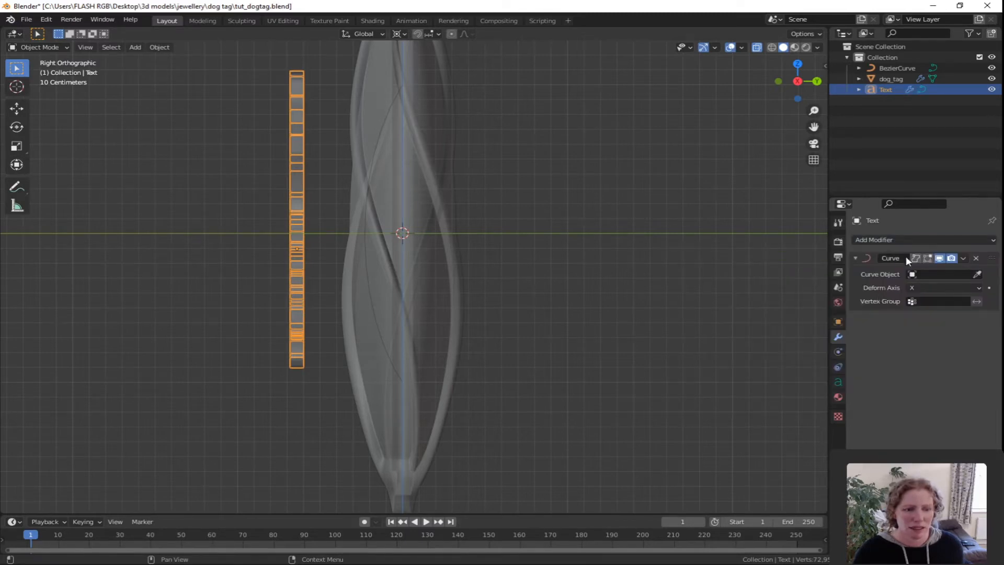
{"action": "left_click", "coordinate": [977, 274]}
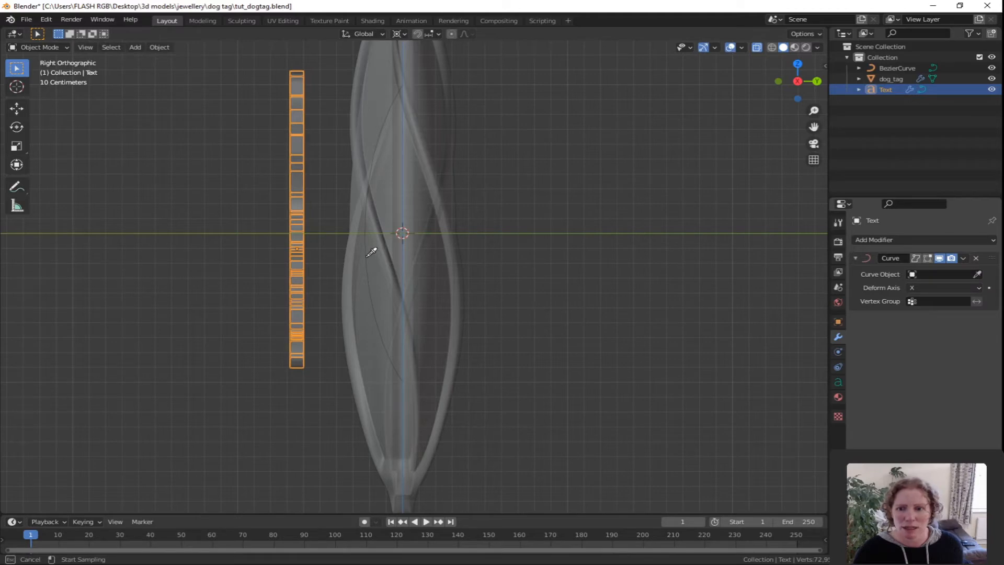
{"action": "left_click", "coordinate": [897, 67]}
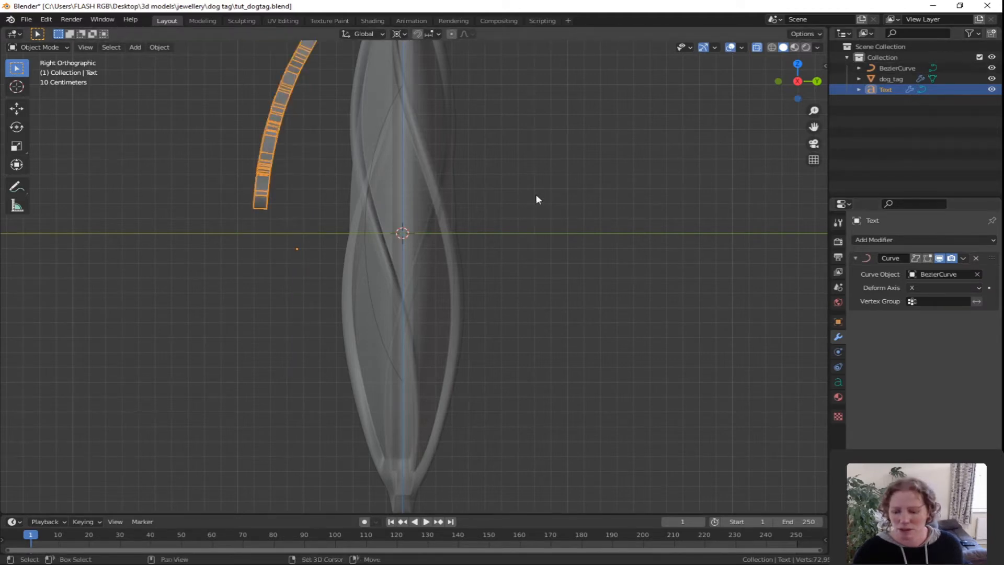
- In right view, move the bent text about -1.104 m along global Z to centre its arc alongside the tag
{"action": "middle_click_drag", "start_coordinate": [536, 194], "coordinate": [540, 326], "text": "shift"}
{"action": "scroll", "coordinate": [520, 275], "scroll_direction": "down", "scroll_amount": 2}
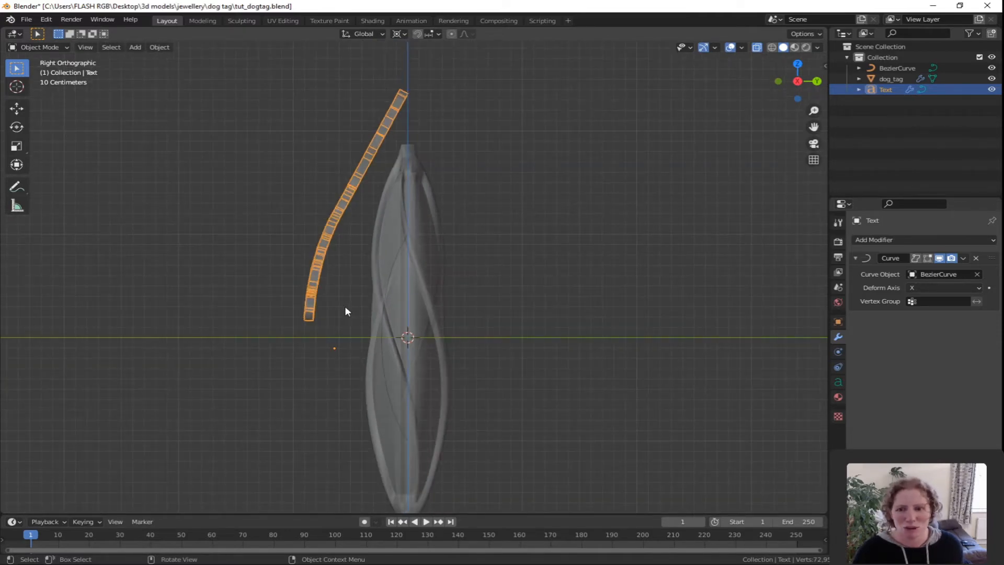
{"action": "middle_click_drag", "start_coordinate": [340, 303], "coordinate": [460, 313]}
{"action": "key", "text": "KP_1"}
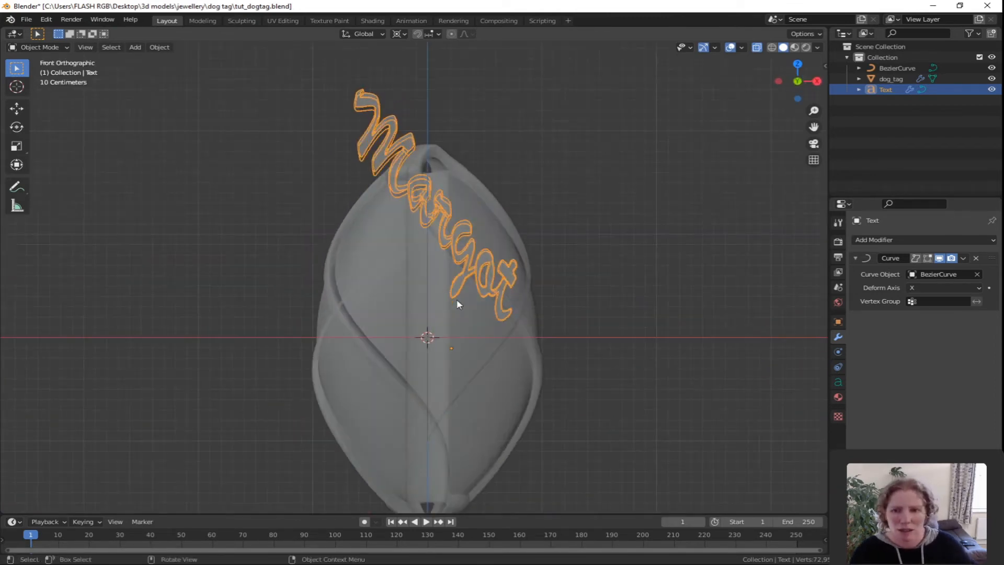
{"action": "key", "text": "KP_3"}
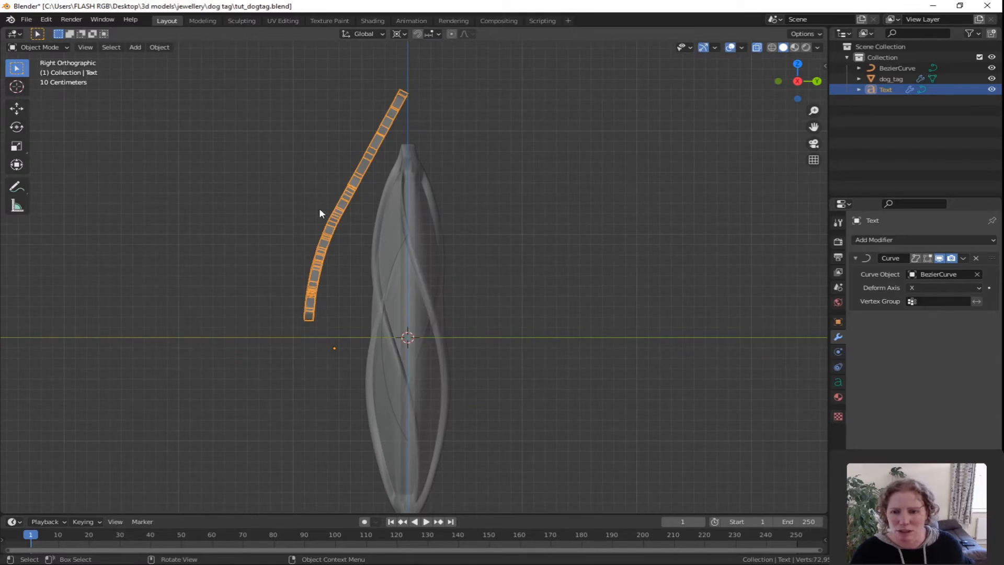
{"action": "key", "text": "g"}
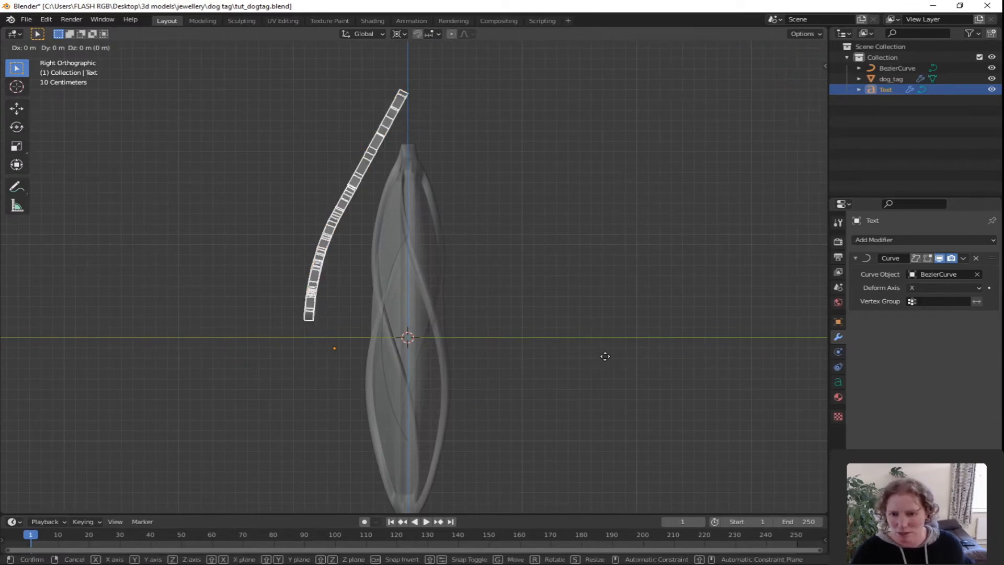
{"action": "key", "text": "z"}
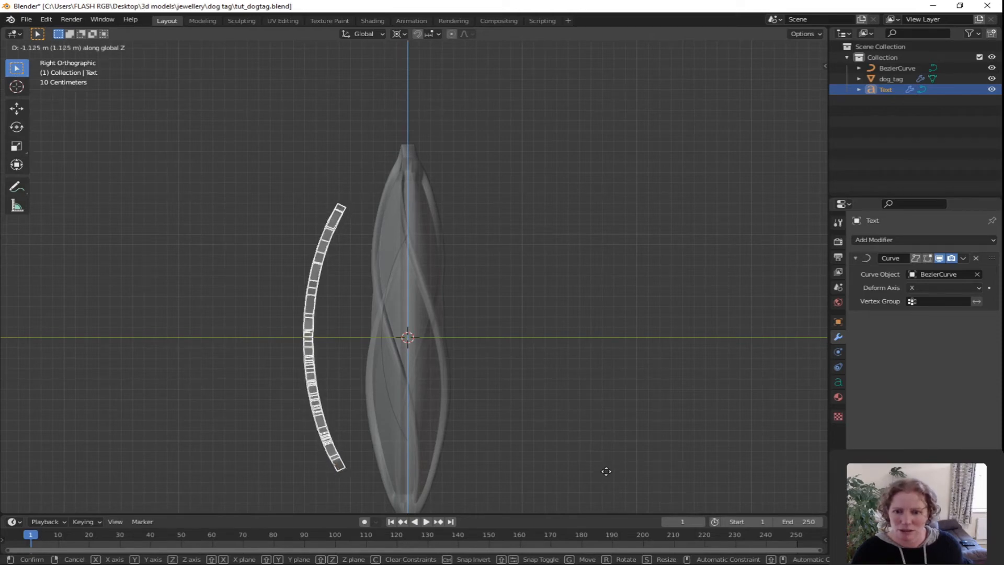
{"action": "left_click", "coordinate": [606, 471]}
{"action": "key", "text": "KP_1"}
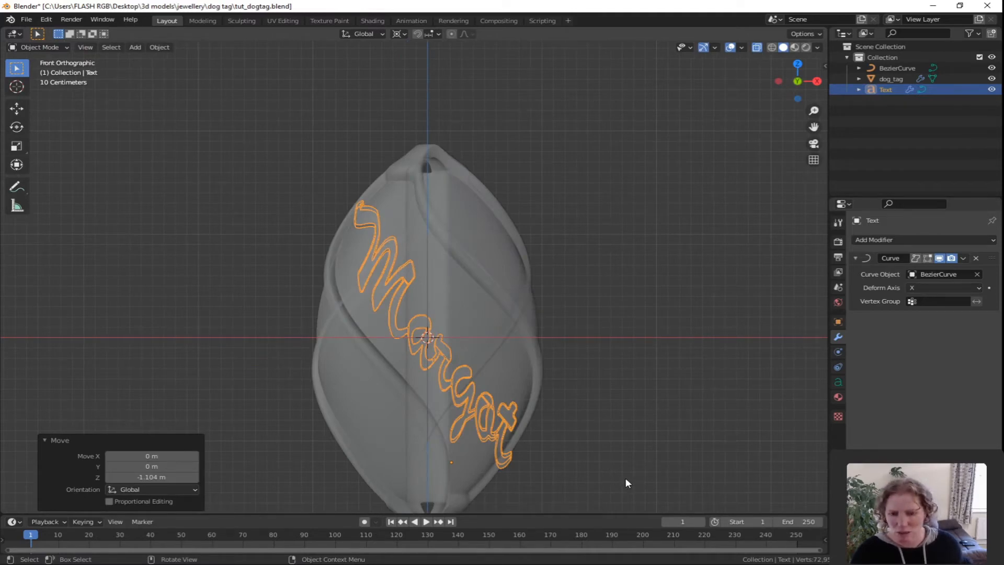
- Move the bent text up about 0.052 m along global Z in front view
{"action": "key", "text": "g"}
{"action": "key", "text": "z"}
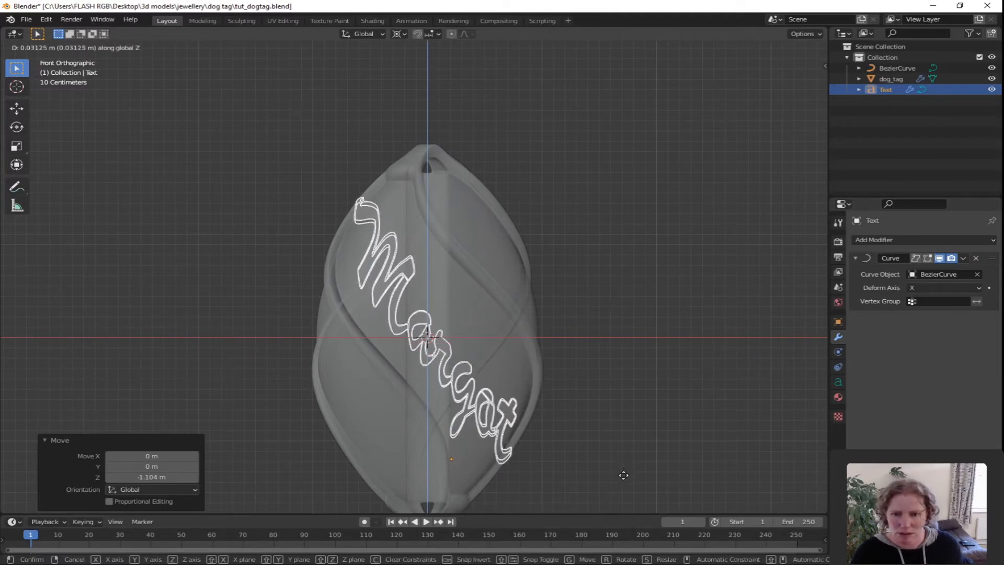
{"action": "left_click", "coordinate": [625, 481]}
{"action": "key", "text": "g"}
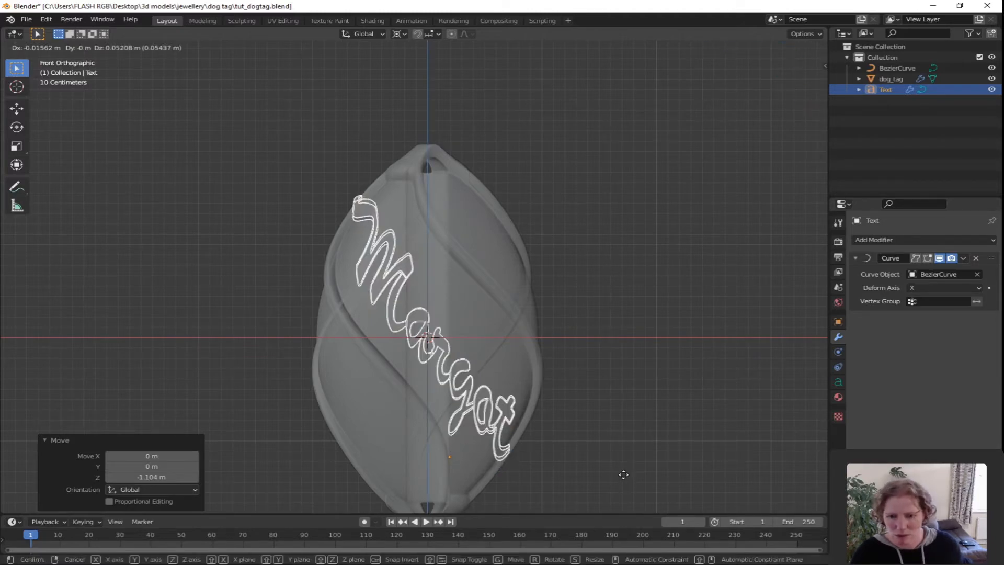
{"action": "key", "text": "z"}
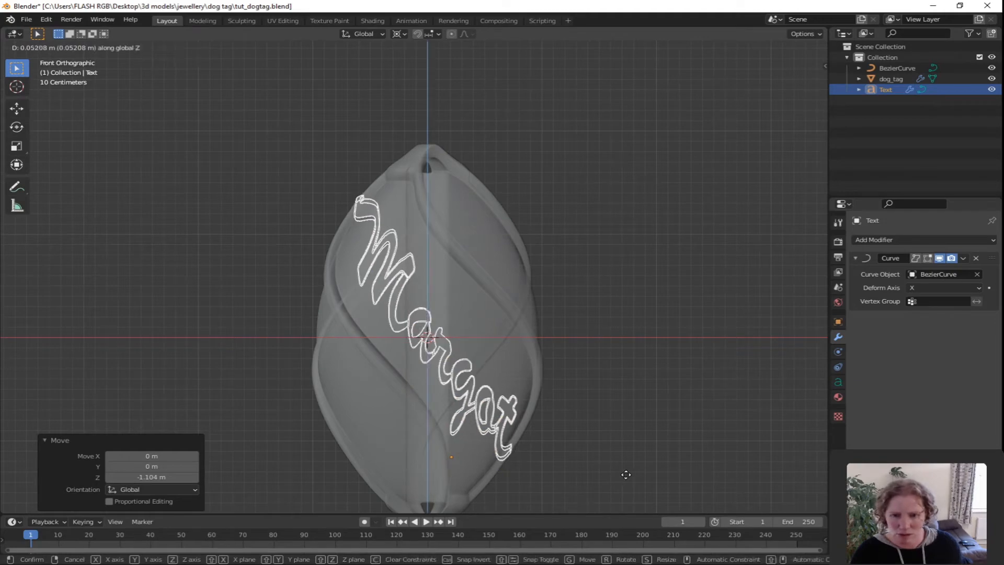
{"action": "left_click", "coordinate": [626, 474]}
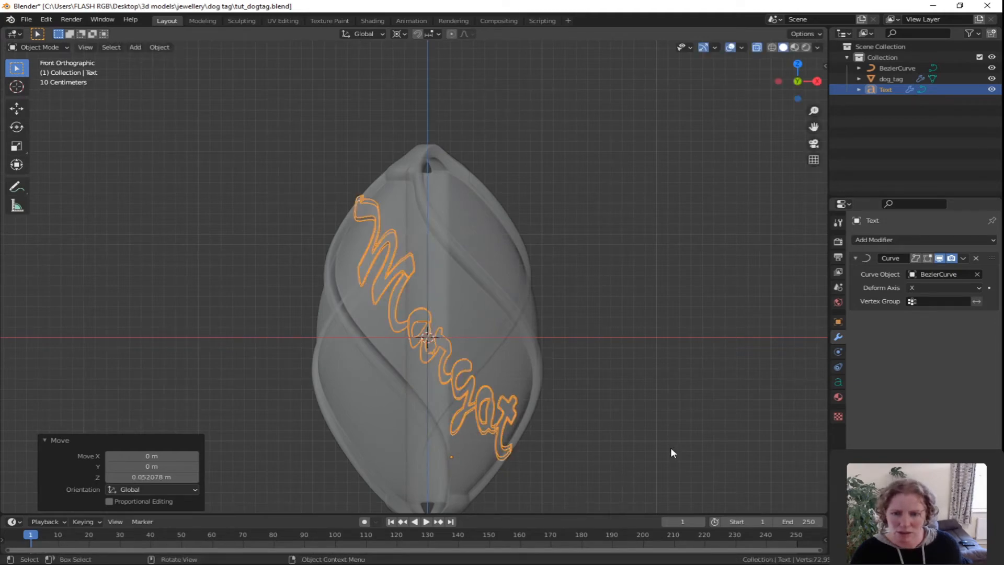
- In right view, edit BezierCurve and move the upper point's lower handle about 0.109 m in Y and -0.031 m in Z to flatten the arc
{"action": "middle_click_drag", "start_coordinate": [673, 453], "coordinate": [528, 458]}
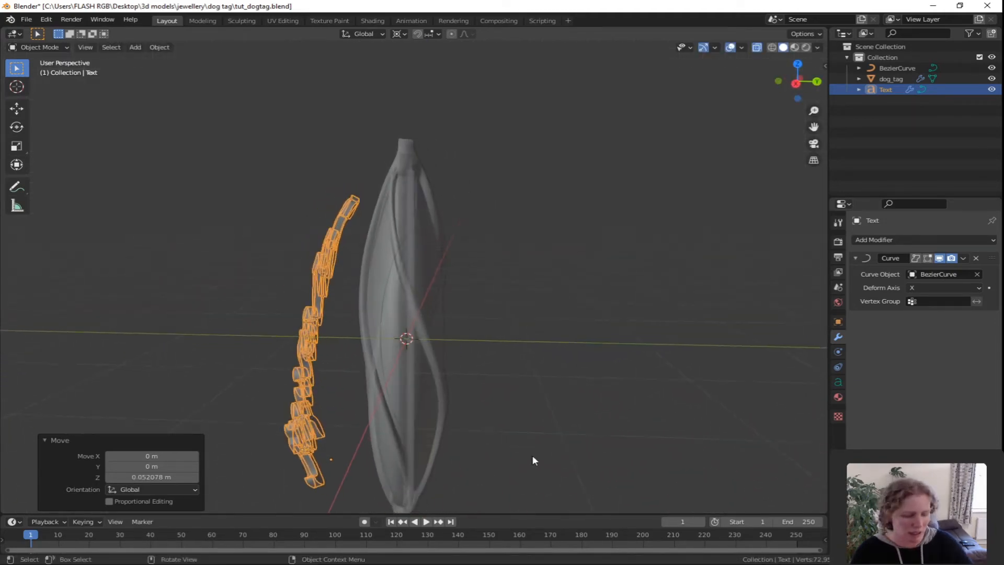
{"action": "key", "text": "KP_3"}
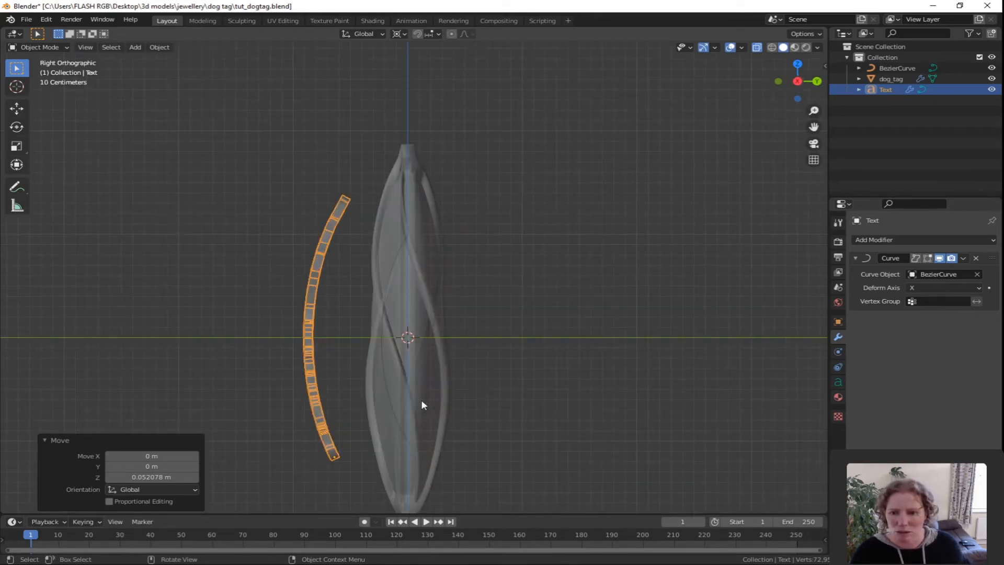
{"action": "left_click", "coordinate": [400, 255]}
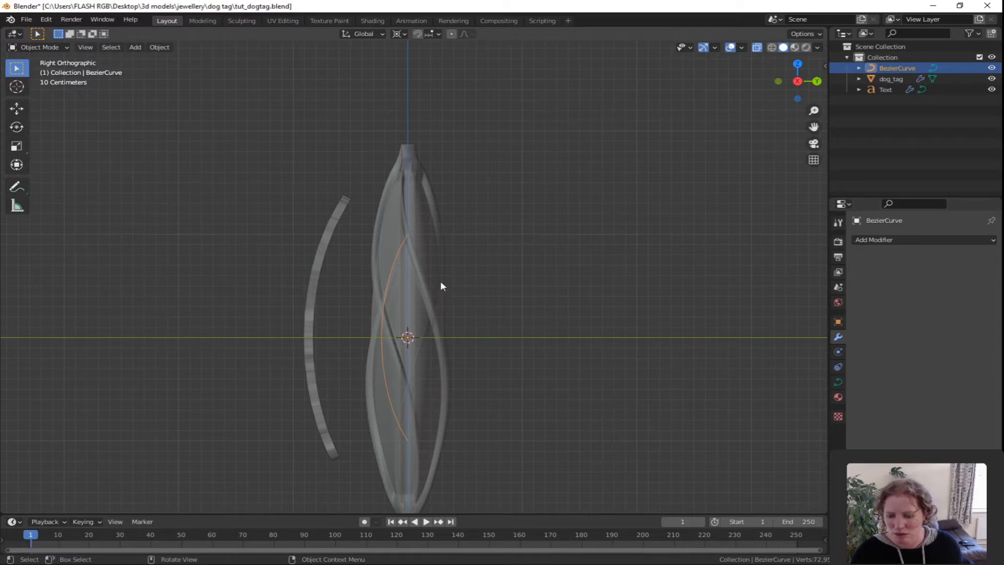
{"action": "key", "text": "Tab"}
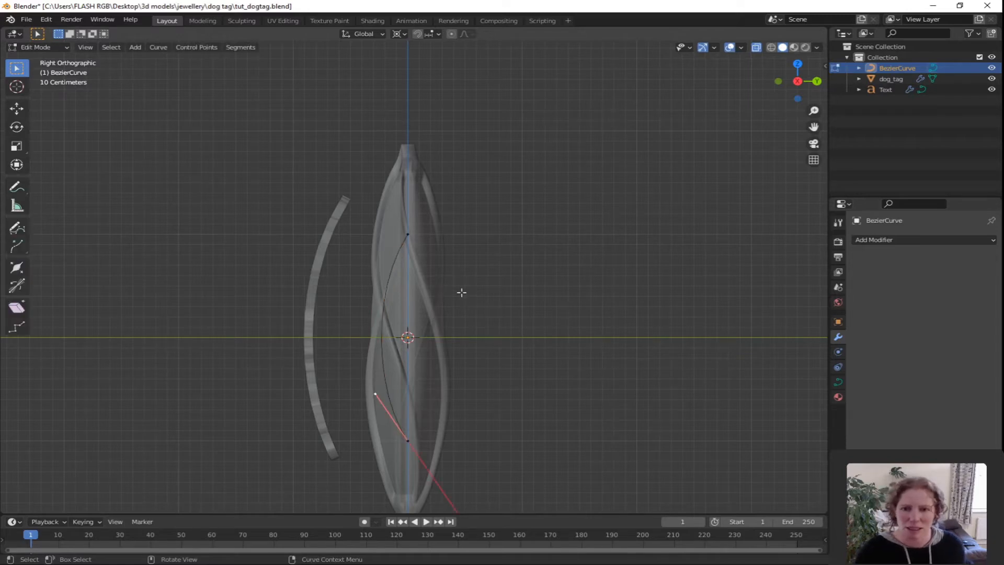
{"action": "left_click", "coordinate": [407, 235]}
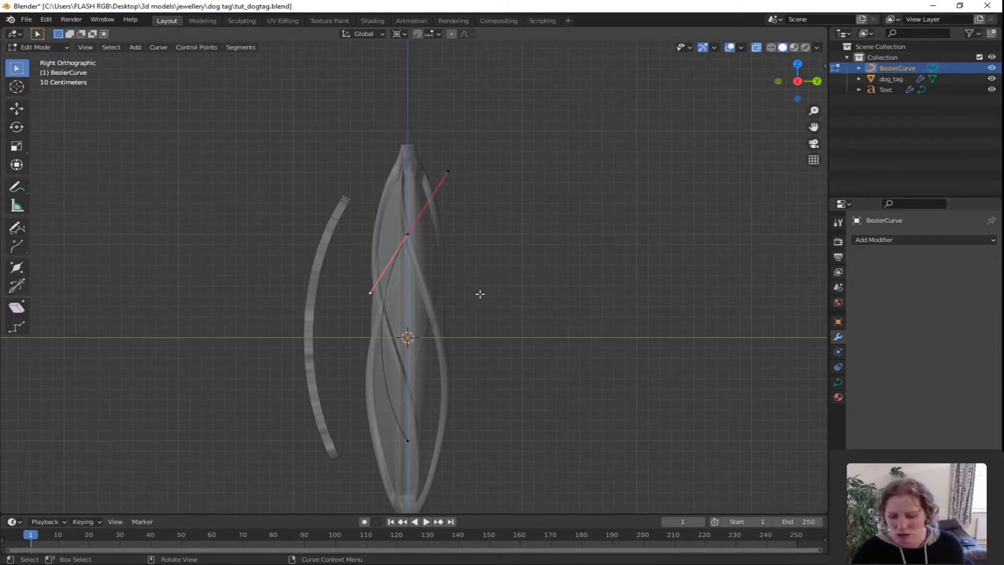
{"action": "key", "text": "g"}
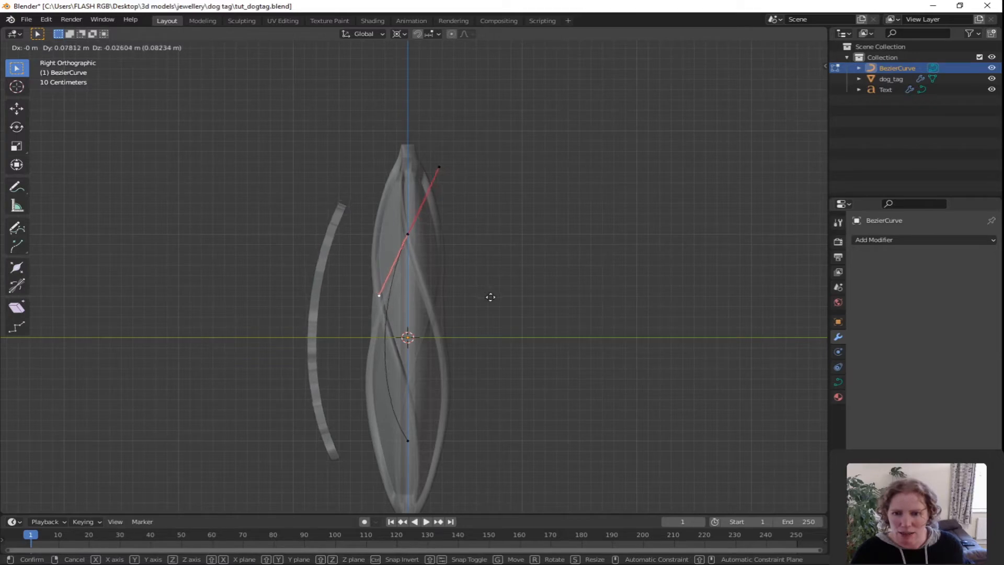
{"action": "left_click", "coordinate": [494, 297]}
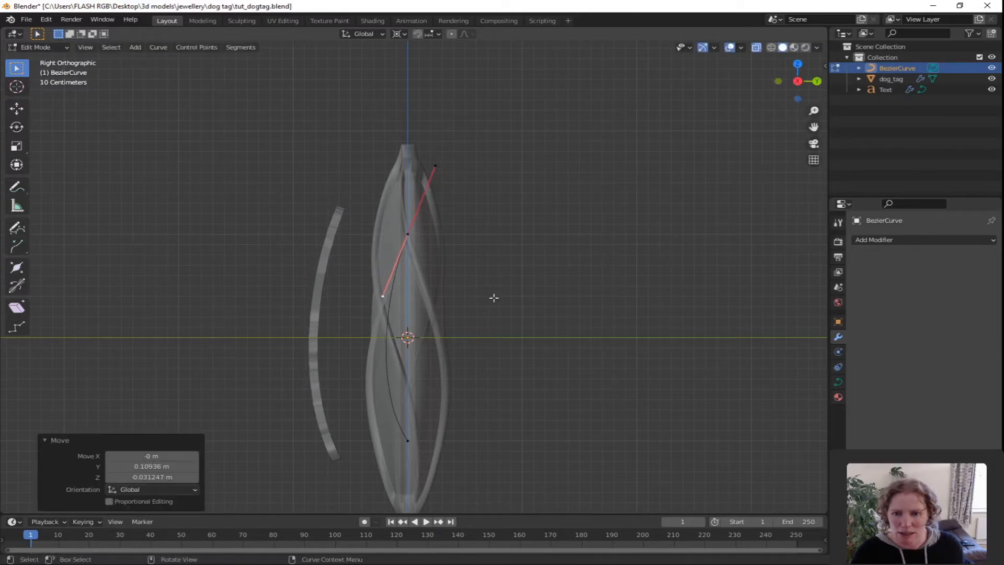
- Move the bottom point's upper handle about 0.120 m in Y and 0.016 m in Z, and return to Object Mode
{"action": "left_click", "coordinate": [408, 440]}
{"action": "left_click", "coordinate": [369, 397]}
{"action": "key", "text": "g"}
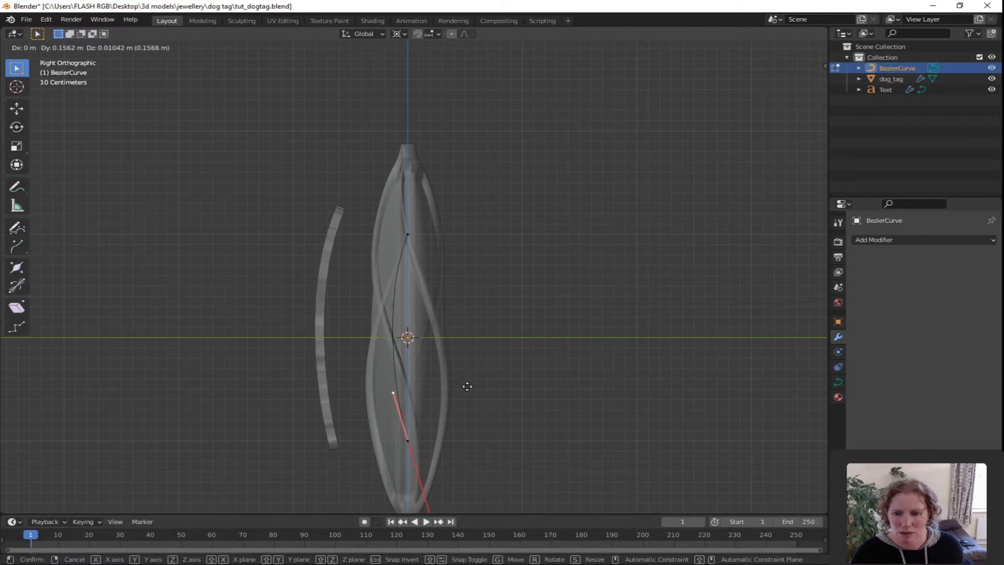
{"action": "left_click", "coordinate": [463, 386]}
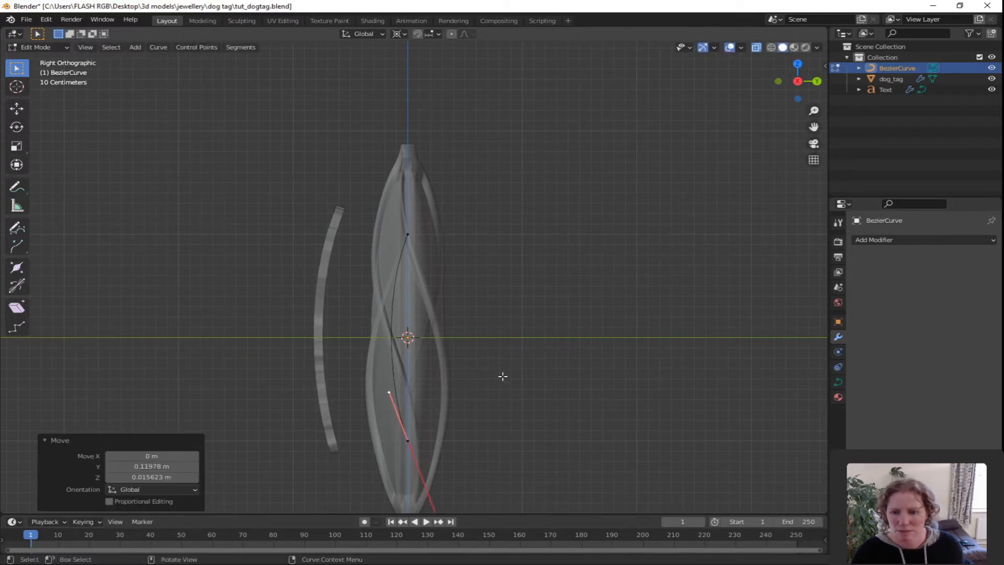
{"action": "key", "text": "Tab"}
- Set the text's Extrude depth to 0.09 m
{"action": "left_click", "coordinate": [322, 318]}
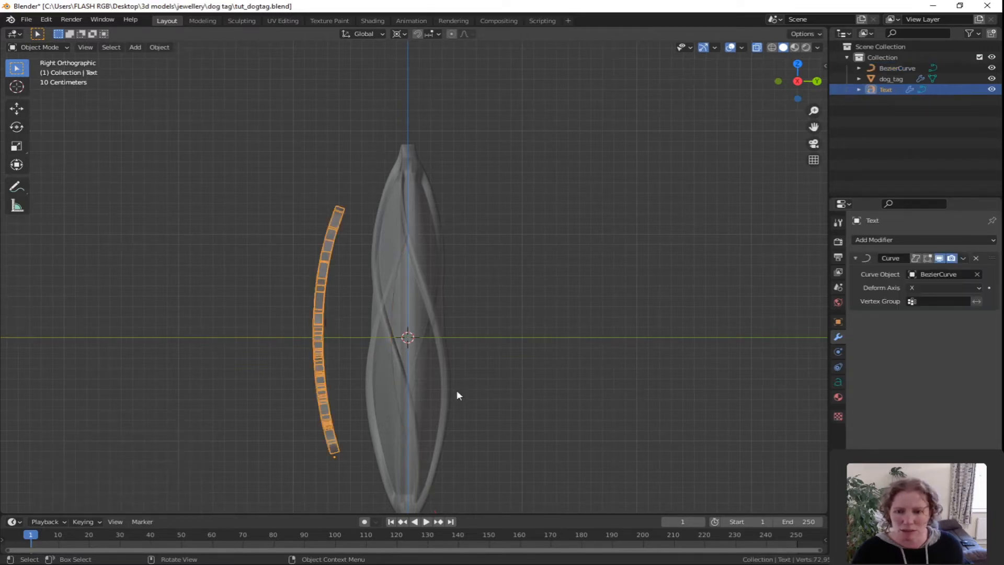
{"action": "left_click", "coordinate": [839, 383]}
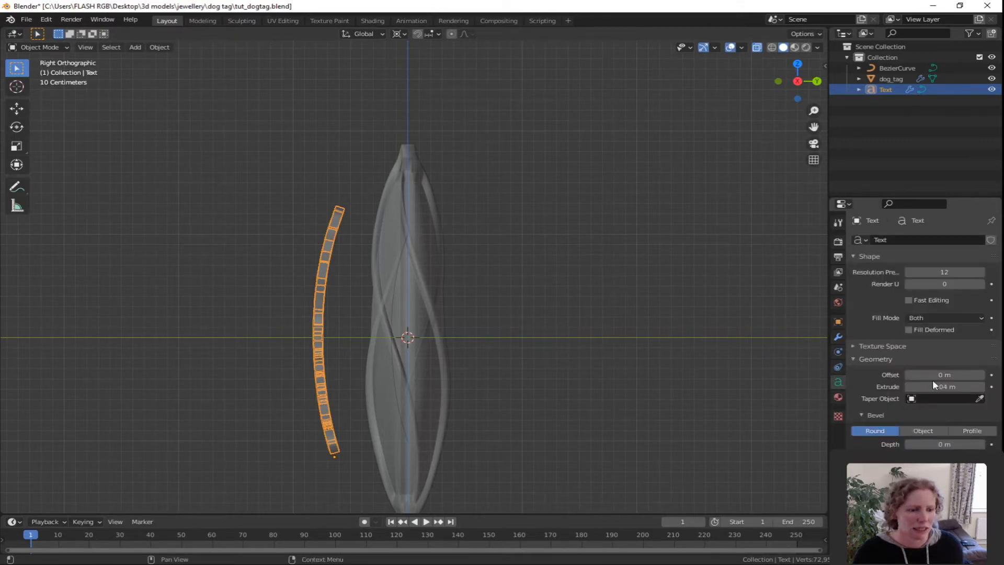
{"action": "left_click_drag", "start_coordinate": [937, 388], "coordinate": [960, 389]}
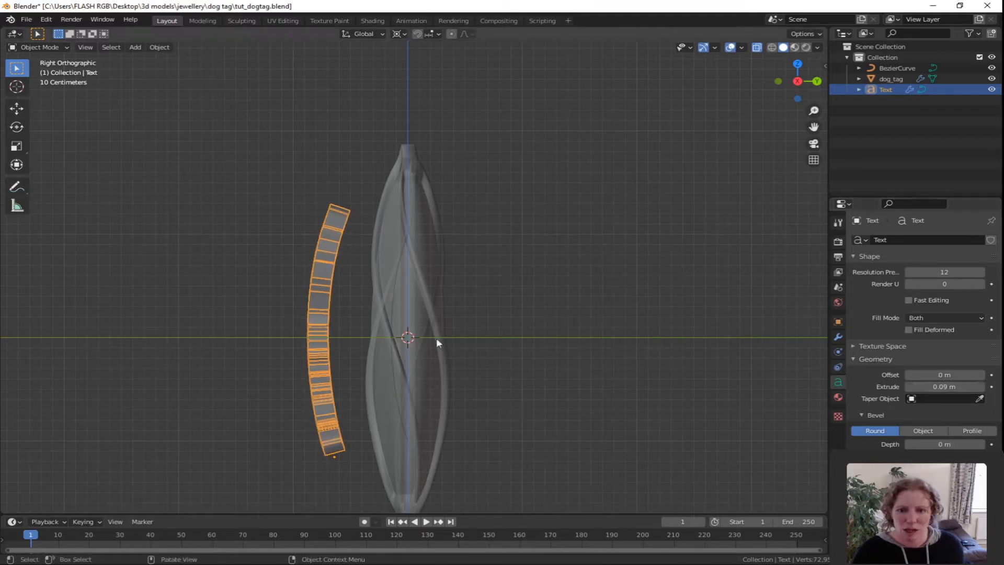
- Select the text together with BezierCurve and move both about 0.448 m along global Y so the letters meet the tag's surface
{"action": "left_click", "coordinate": [392, 309], "text": "shift"}
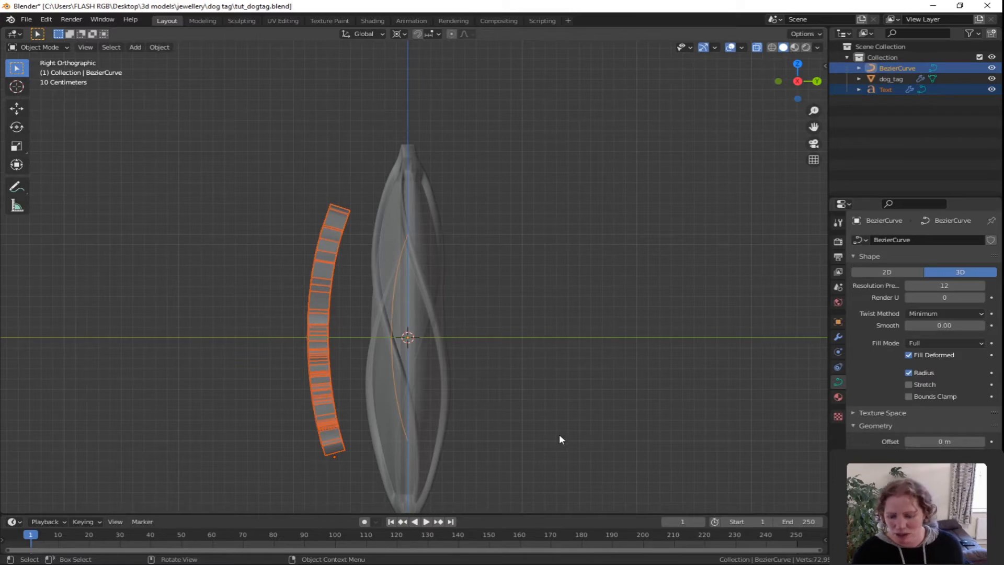
{"action": "key", "text": "g"}
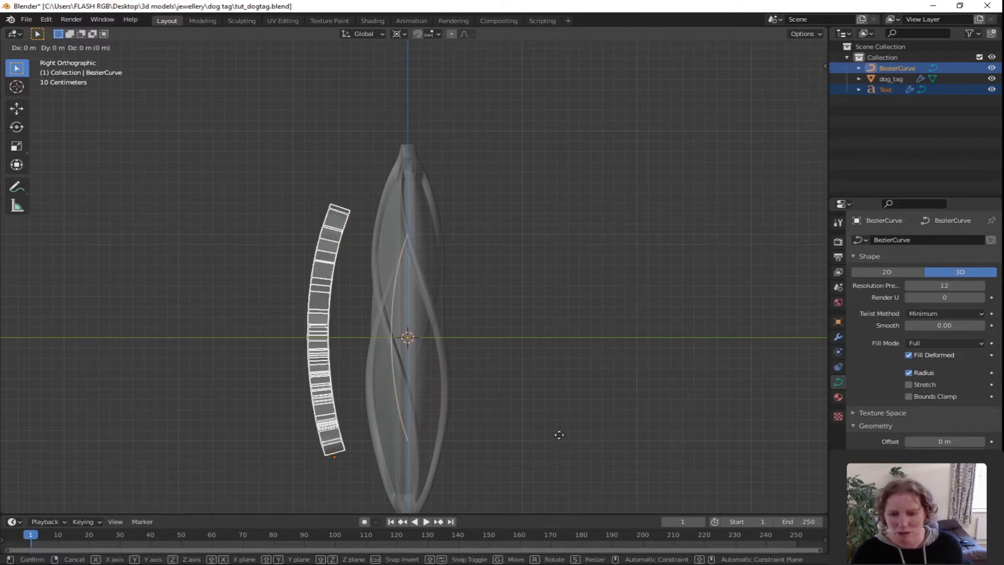
{"action": "key", "text": "y"}
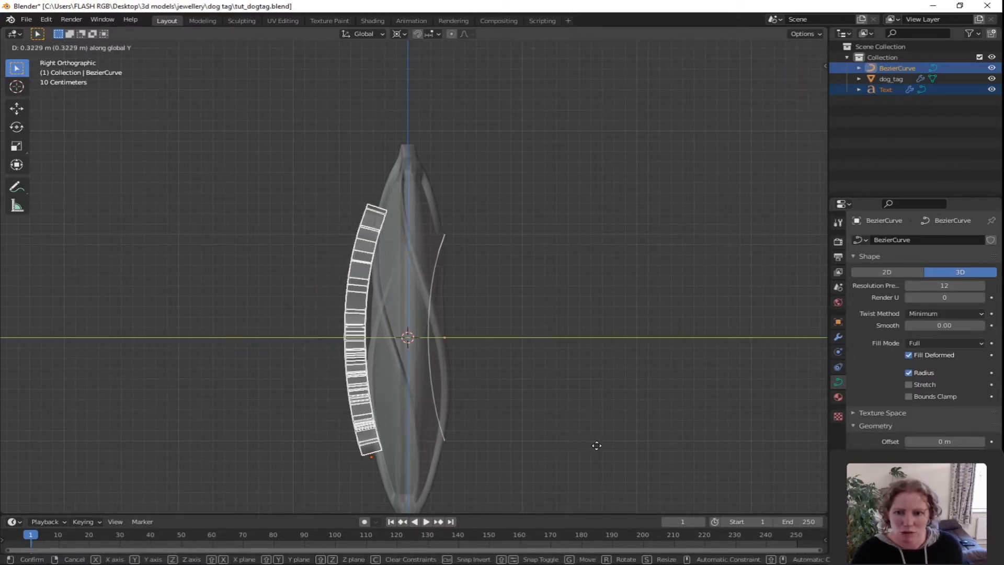
{"action": "left_click", "coordinate": [622, 447]}
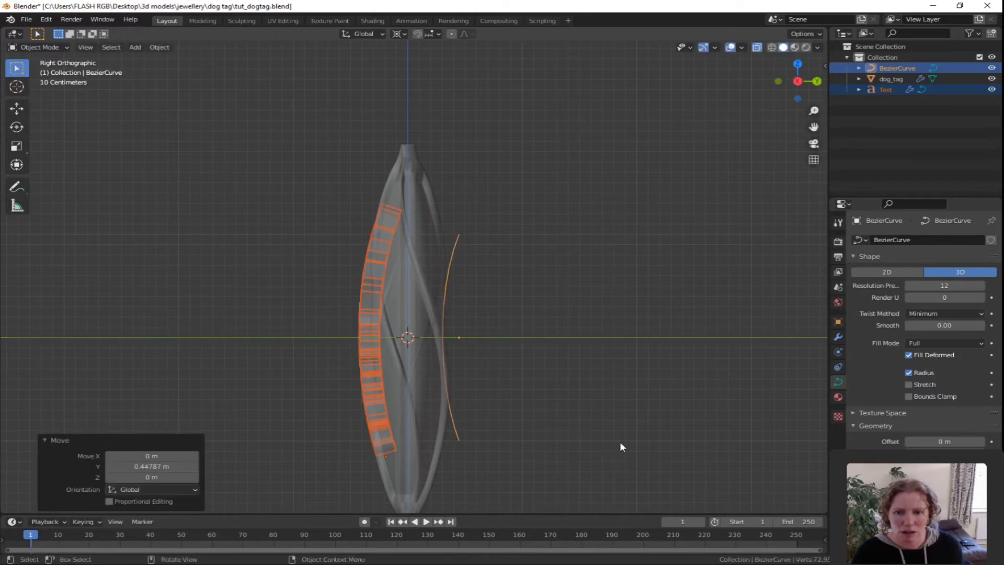
- Turn off X-ray display and scale the curve and text together to about 0.914
{"action": "left_click", "coordinate": [758, 48]}
{"action": "middle_click_drag", "start_coordinate": [460, 379], "coordinate": [595, 390]}
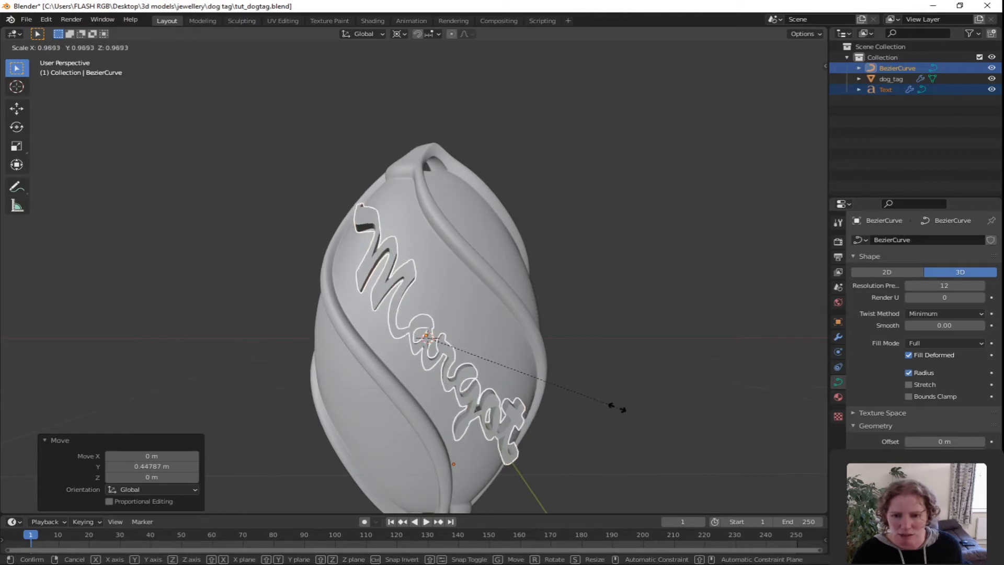
{"action": "left_click", "coordinate": [610, 401]}
- Edit BezierCurve in right view and move the bottom point's upper handle about -0.169 m in Y and 0.434 m in Z
{"action": "middle_click_drag", "start_coordinate": [630, 400], "coordinate": [469, 383]}
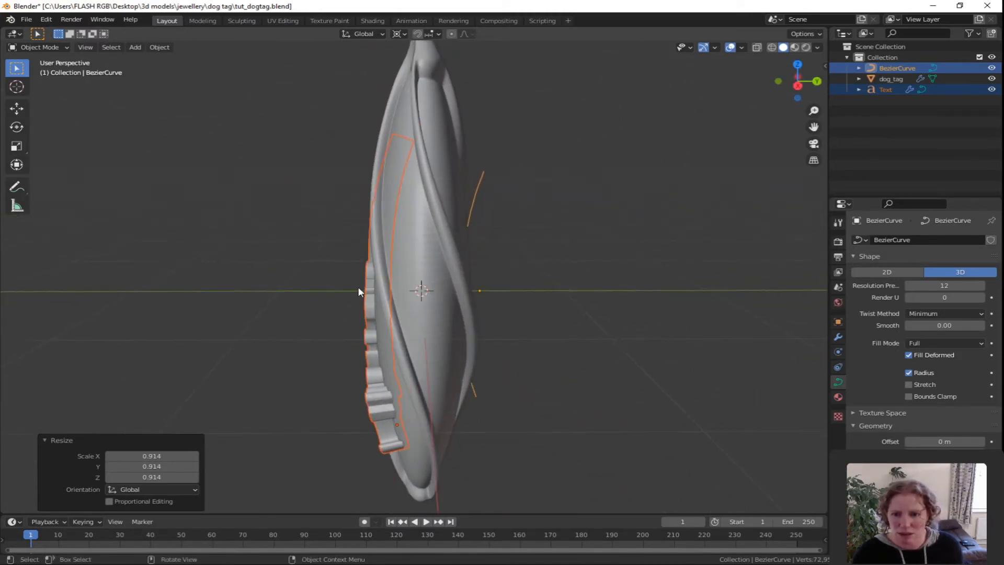
{"action": "middle_click_drag", "start_coordinate": [472, 309], "coordinate": [527, 386]}
{"action": "left_click", "coordinate": [476, 404]}
{"action": "key", "text": "Tab"}
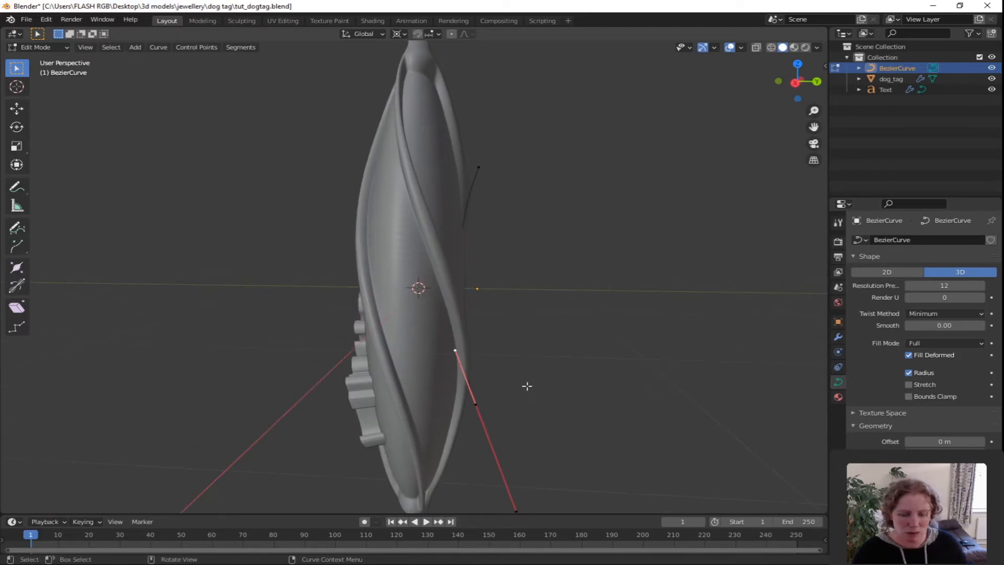
{"action": "key", "text": "KP_3"}
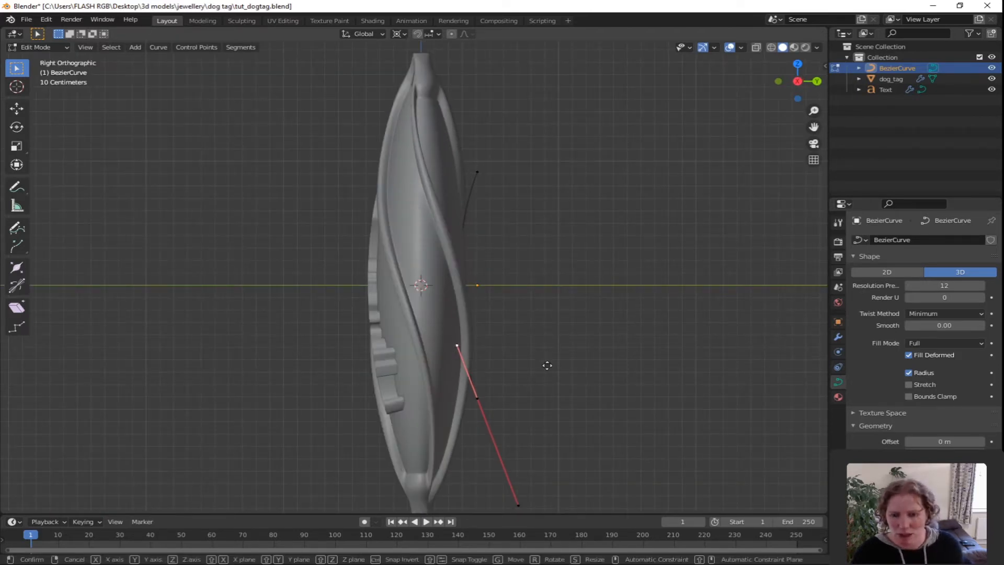
{"action": "key", "text": "g"}
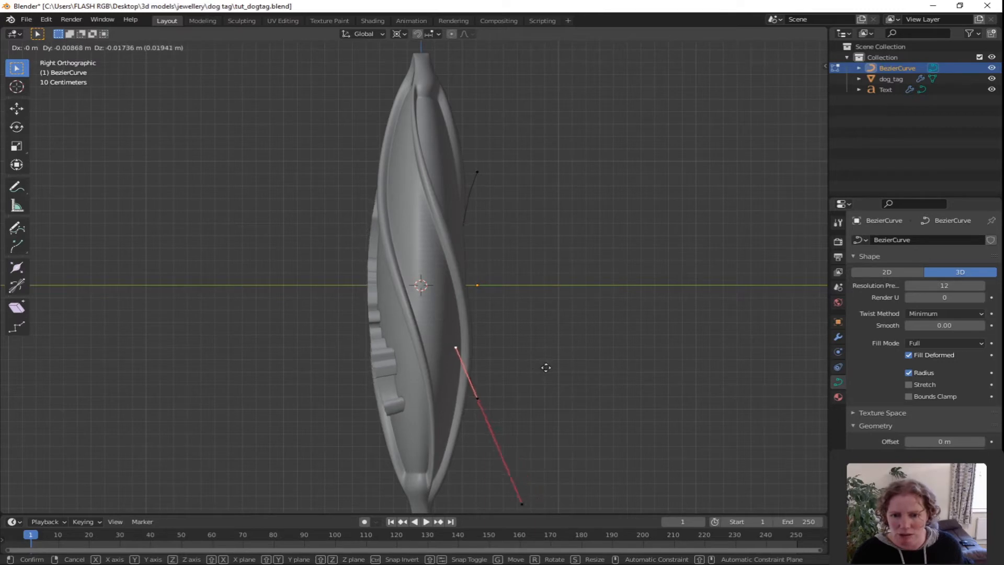
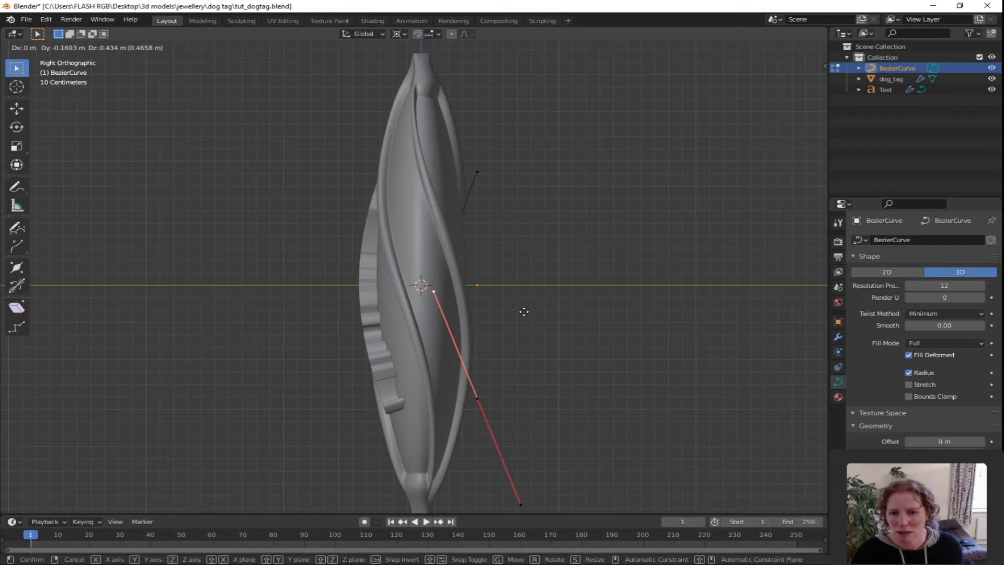
{"action": "left_click", "coordinate": [524, 311]}
- Rename the text object margot_text and duplicate it in place
{"action": "middle_click_drag", "start_coordinate": [524, 311], "coordinate": [673, 422]}
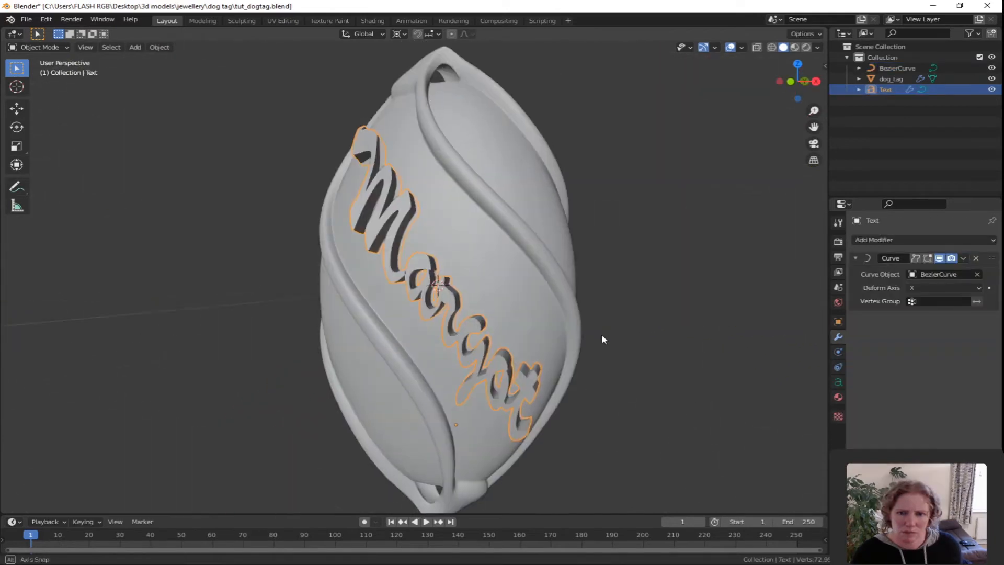
{"action": "middle_click_drag", "start_coordinate": [582, 352], "coordinate": [583, 351]}
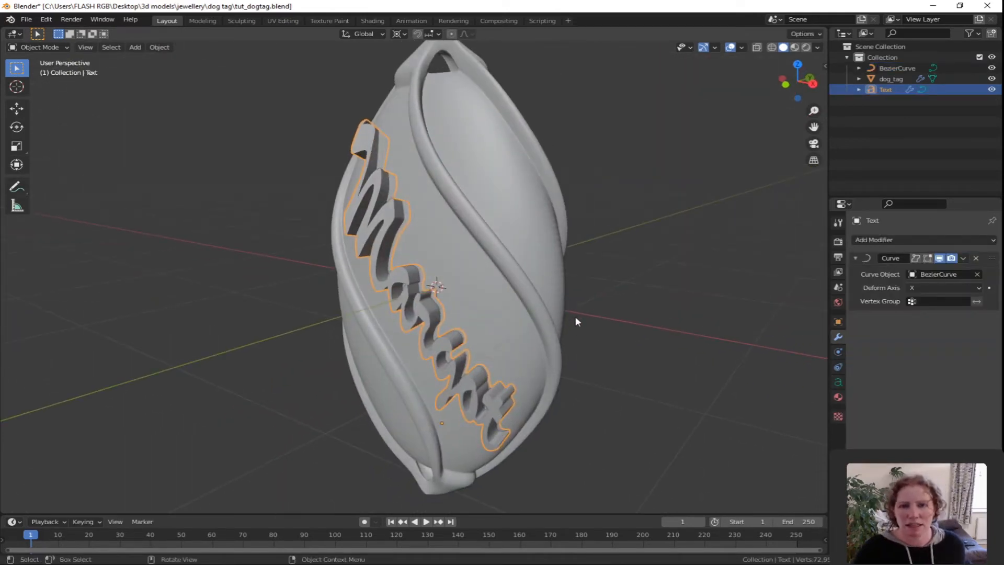
{"action": "middle_click_drag", "start_coordinate": [583, 298], "coordinate": [710, 321]}
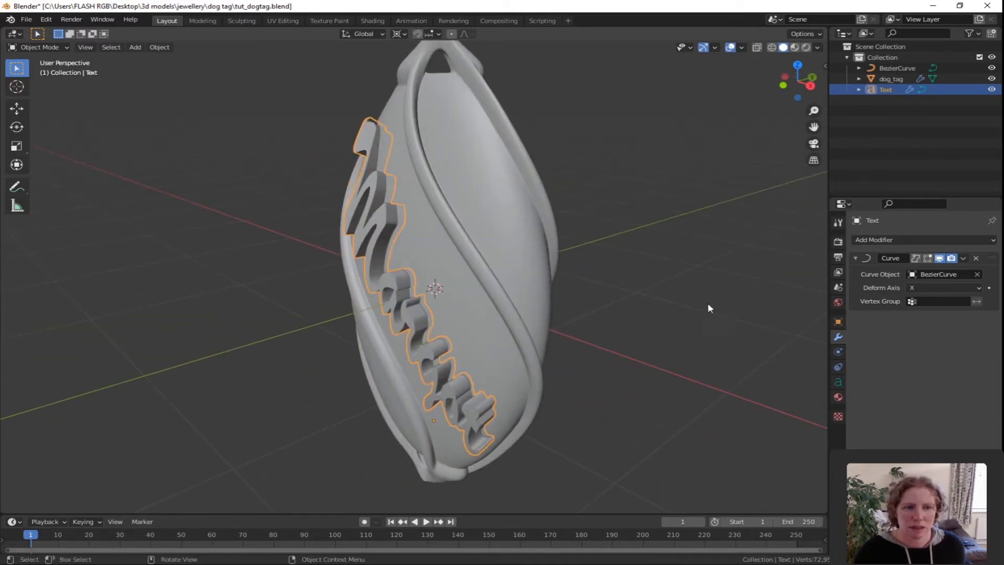
{"action": "double_click", "coordinate": [886, 89]}
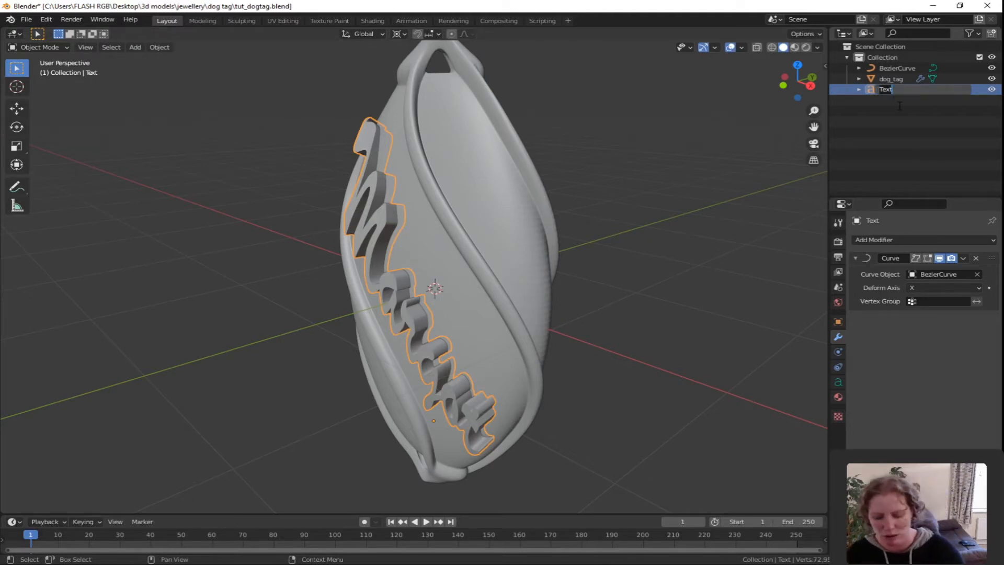
{"action": "type", "text": "mag"}
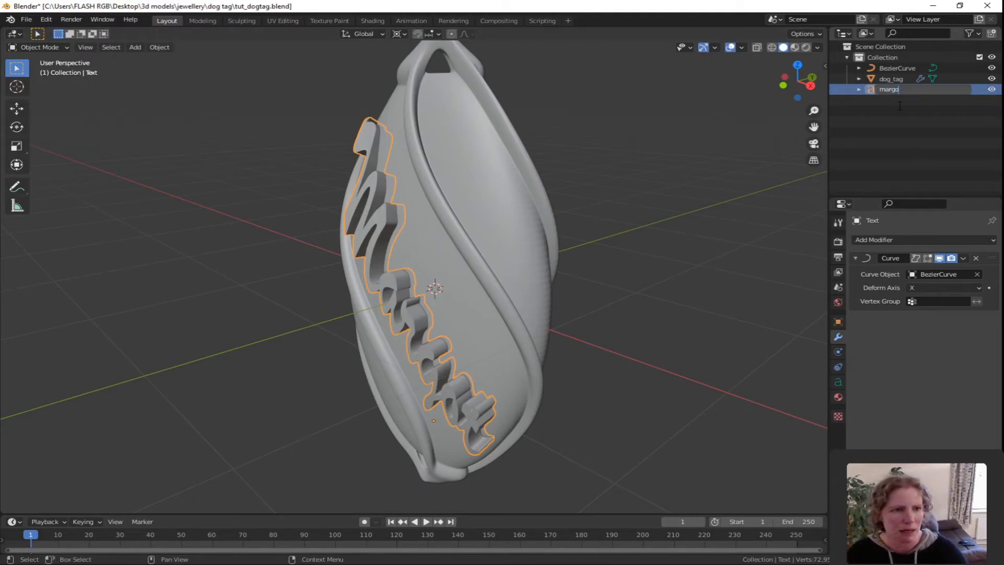
{"action": "type", "text": "got_text"}
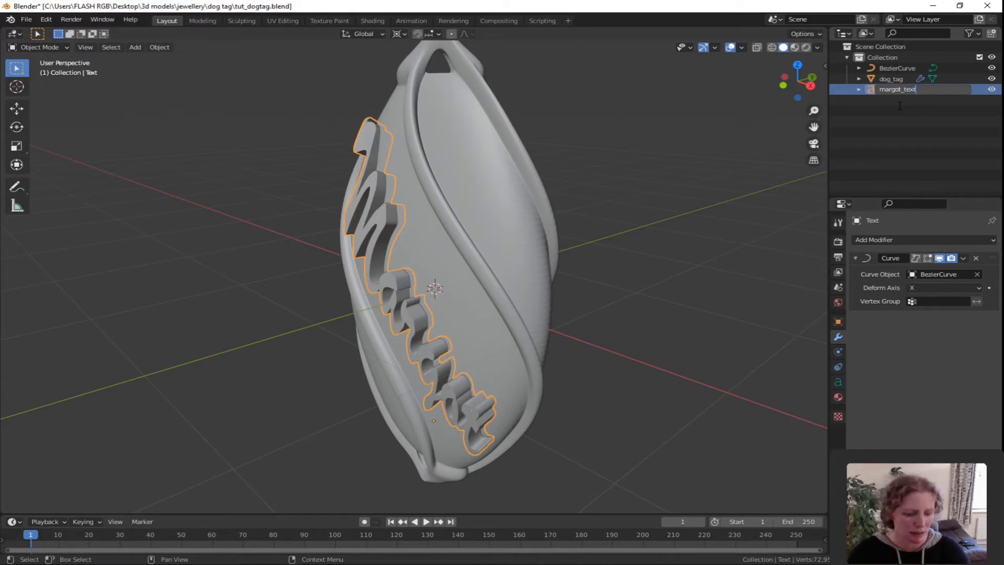
{"action": "key", "text": "Return"}
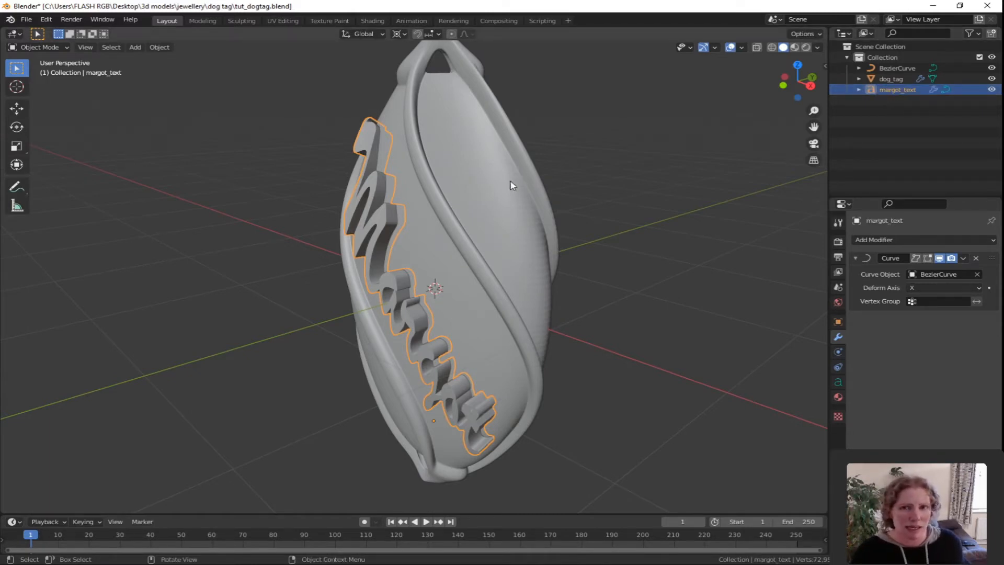
{"action": "key", "text": "shift+d"}
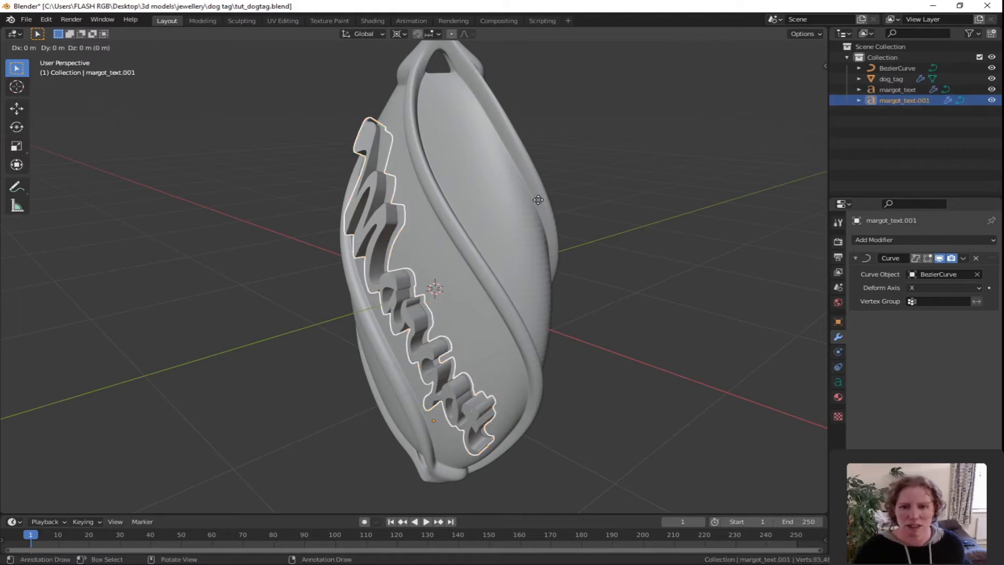
{"action": "right_click", "coordinate": [538, 200]}
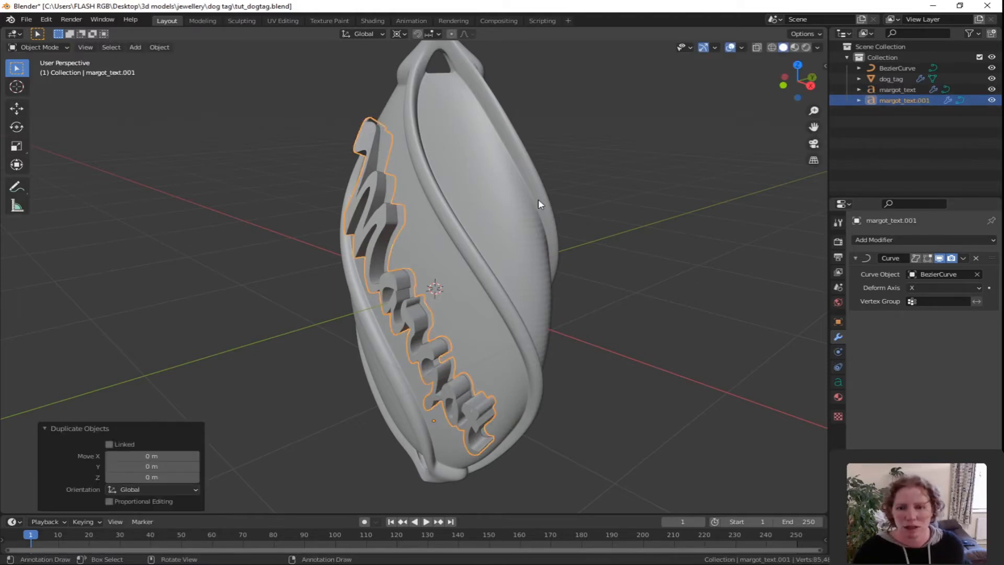
- Rename the duplicated text object margot_mesh
{"action": "double_click", "coordinate": [927, 99]}
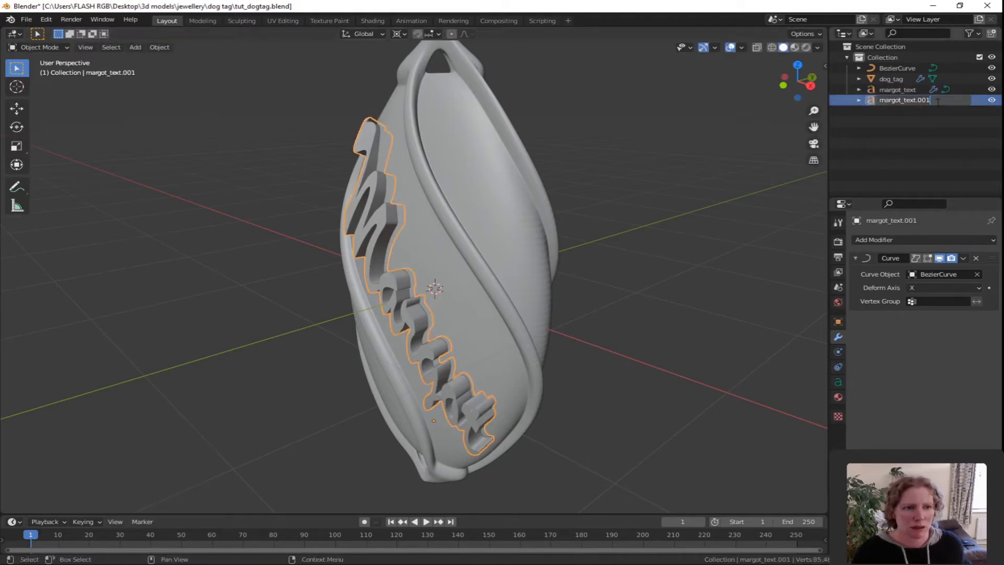
{"action": "key", "text": "BackSpace"}
{"action": "key", "text": "BackSpace"}
{"action": "key", "text": "BackSpace"}
{"action": "key", "text": "BackSpace"}
{"action": "key", "text": "BackSpace"}
{"action": "key", "text": "BackSpace"}
{"action": "key", "text": "BackSpace"}
{"action": "key", "text": "BackSpace"}
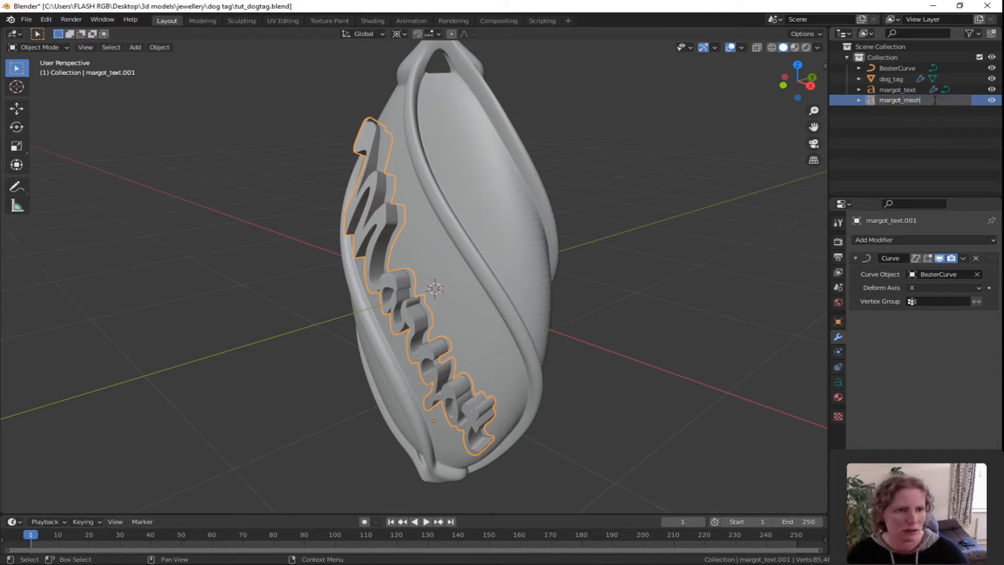
{"action": "key", "text": "Return"}
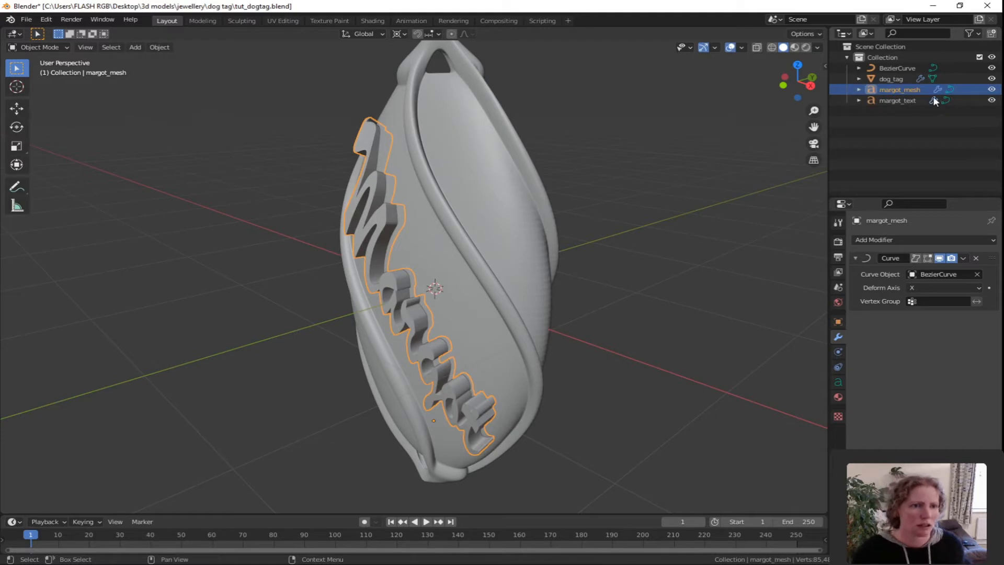
- Hide the original margot_text object and convert margot_mesh from text to a mesh
{"action": "left_click", "coordinate": [992, 100]}
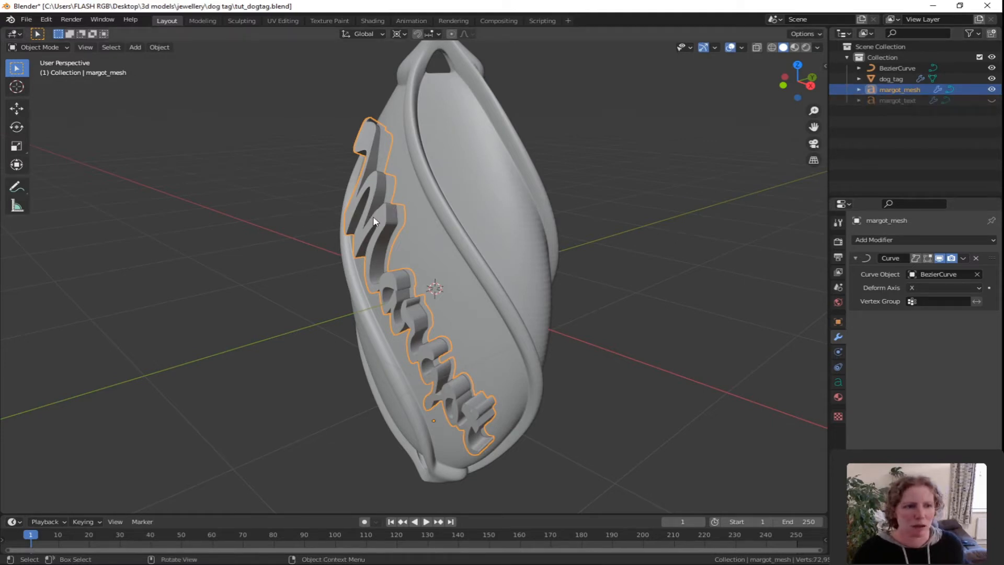
{"action": "left_click", "coordinate": [167, 47]}
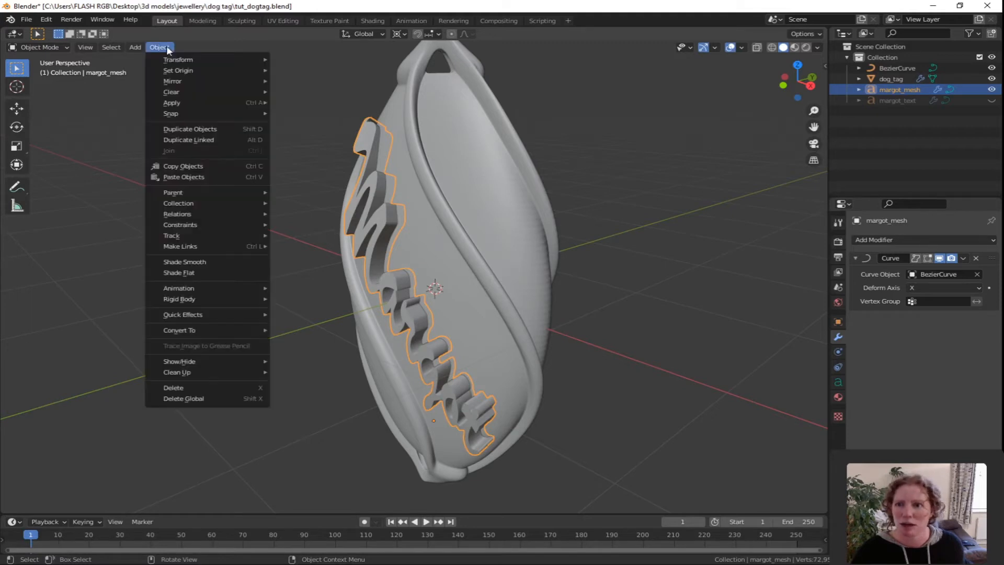
{"action": "mouse_move", "coordinate": [186, 330]}
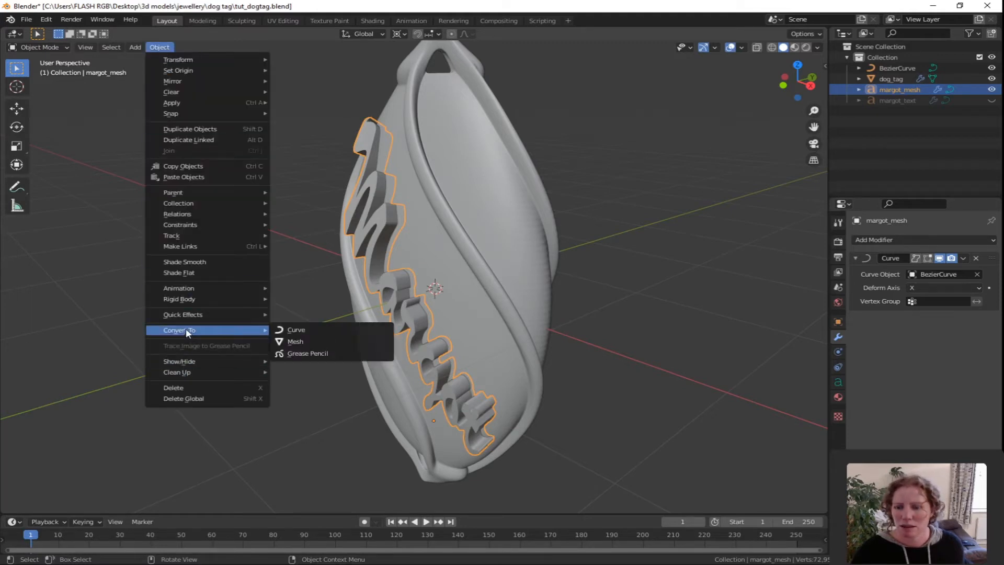
{"action": "left_click", "coordinate": [296, 342]}
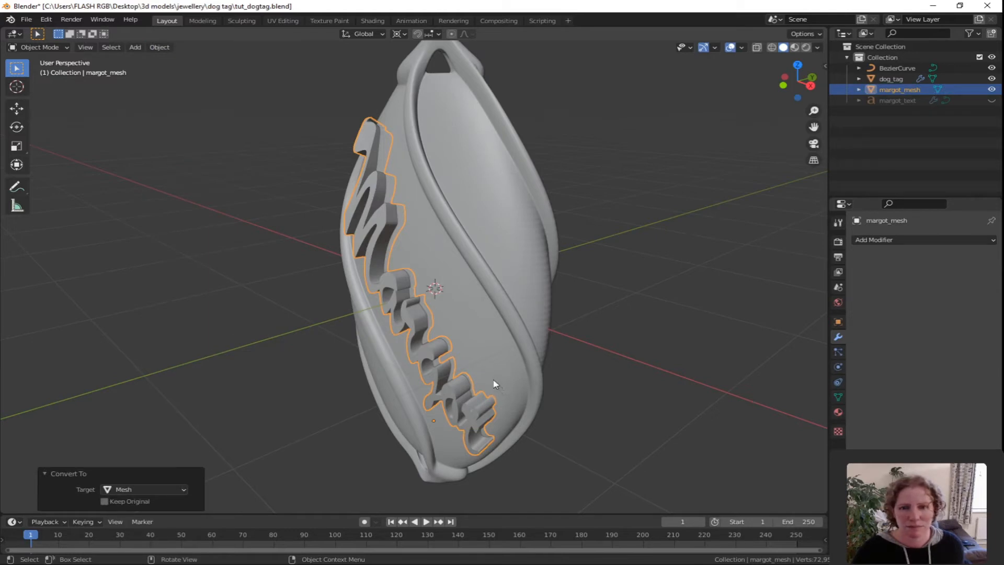
- Open margot_mesh for mesh editing with X-ray display on, seen from the front
{"action": "key", "text": "Tab"}
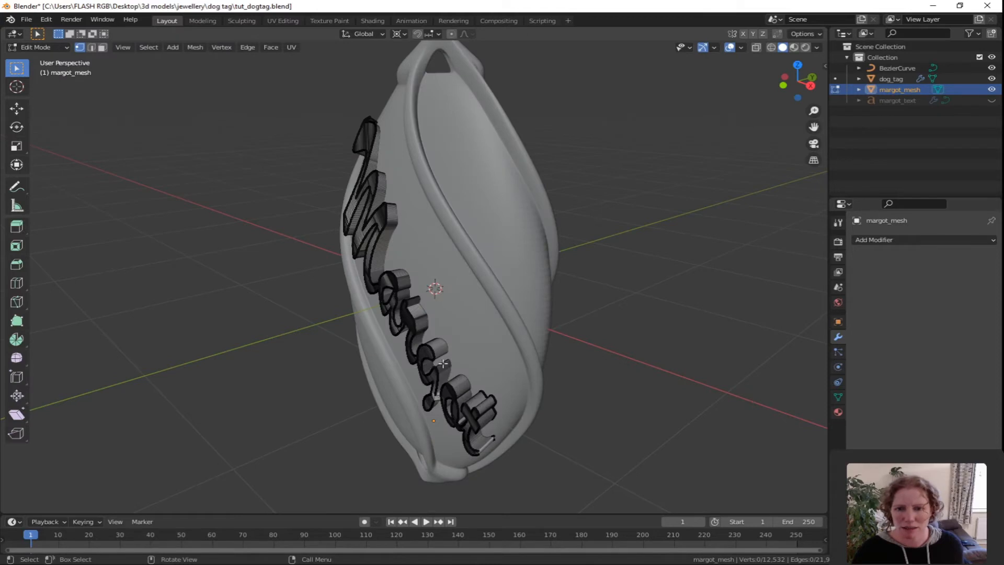
{"action": "middle_click_drag", "start_coordinate": [443, 365], "coordinate": [406, 352]}
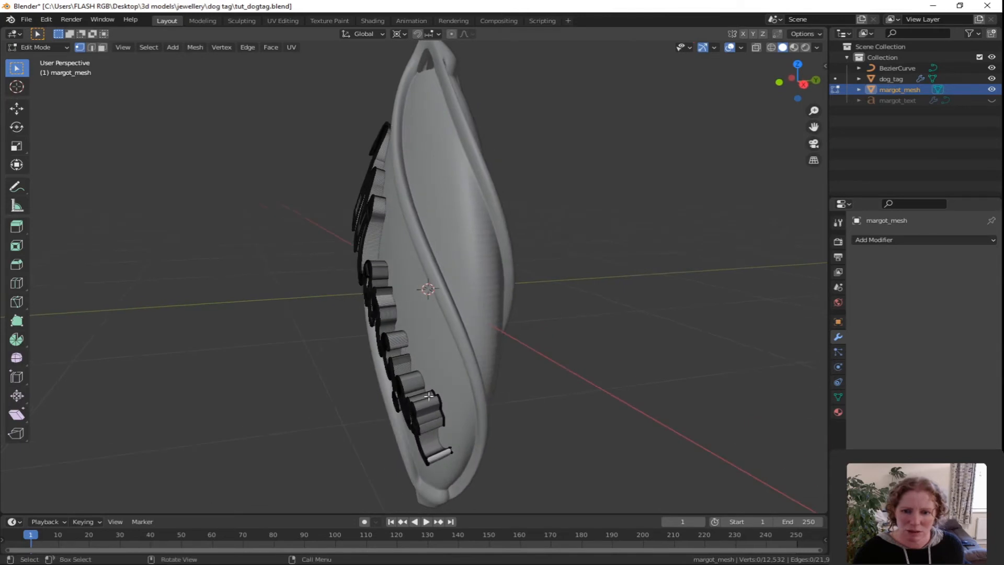
{"action": "middle_click_drag", "start_coordinate": [429, 396], "coordinate": [523, 329]}
{"action": "left_click", "coordinate": [756, 47]}
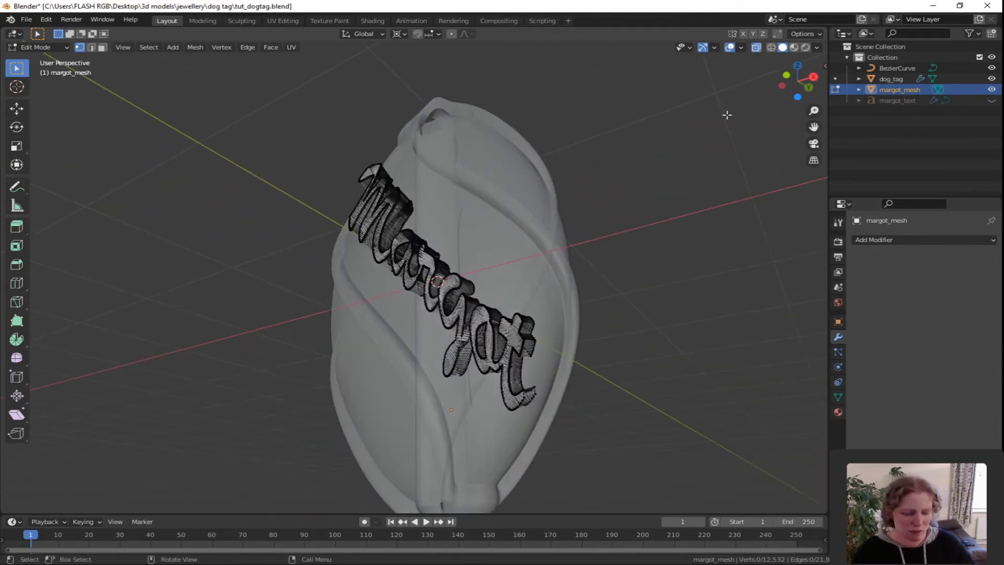
{"action": "key", "text": "KP_1"}
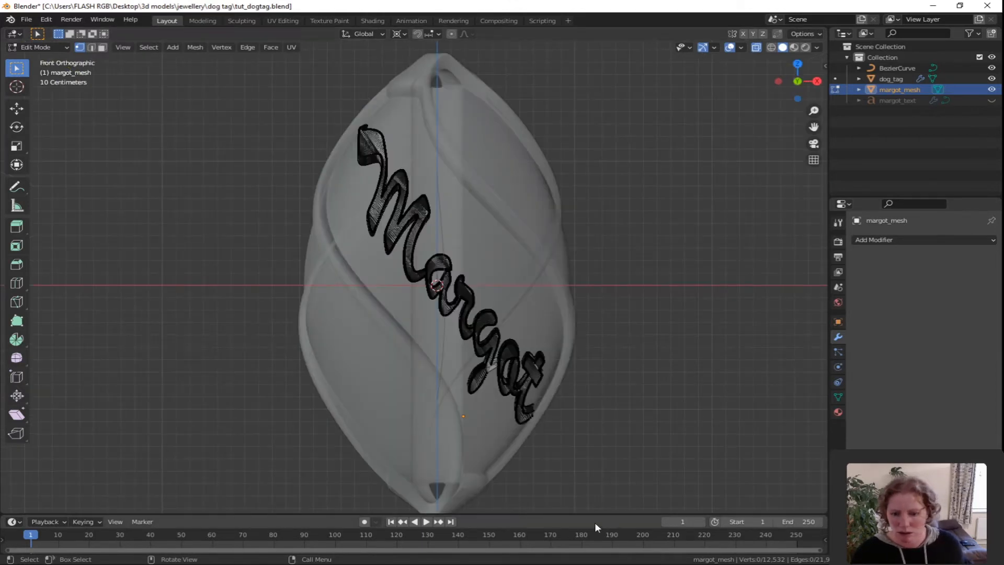
{"action": "key", "text": "c"}
{"action": "left_click", "coordinate": [540, 365]}
{"action": "mouse_move", "coordinate": [539, 365]}
{"action": "left_mouse_down"}
{"action": "mouse_move", "coordinate": [529, 404]}
{"action": "mouse_move", "coordinate": [543, 410]}
{"action": "left_mouse_up"}
{"action": "right_click", "coordinate": [542, 411]}
- Simplify the whole margot_mesh geometry with a Limited Dissolve at 5° maximum angle
{"action": "key", "text": "a"}
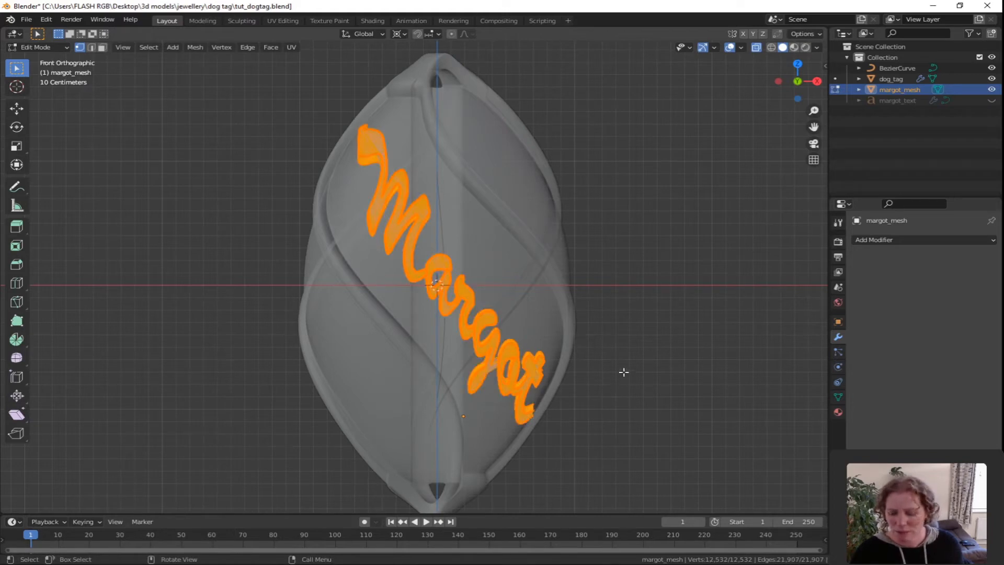
{"action": "key", "text": "x"}
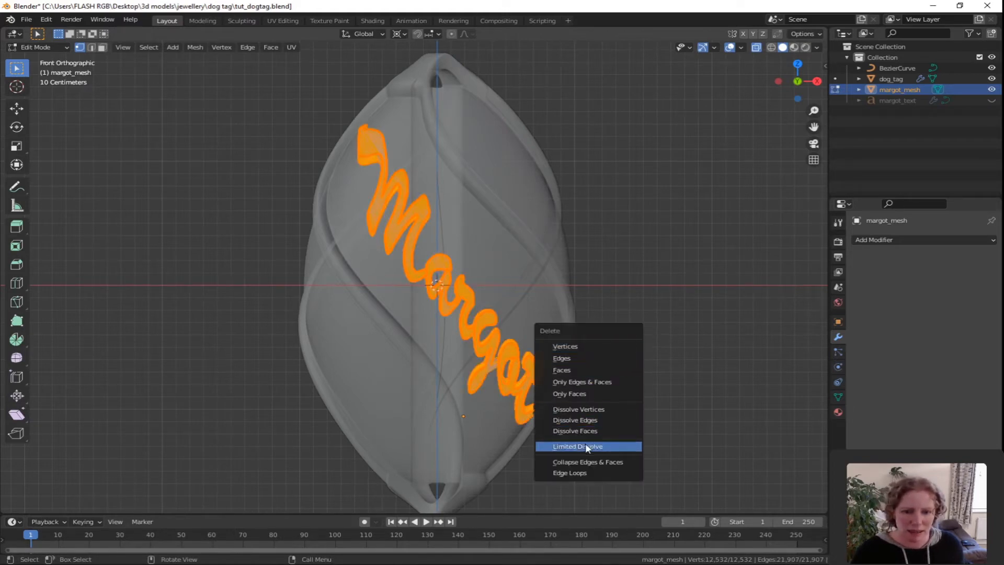
{"action": "left_click", "coordinate": [585, 446]}
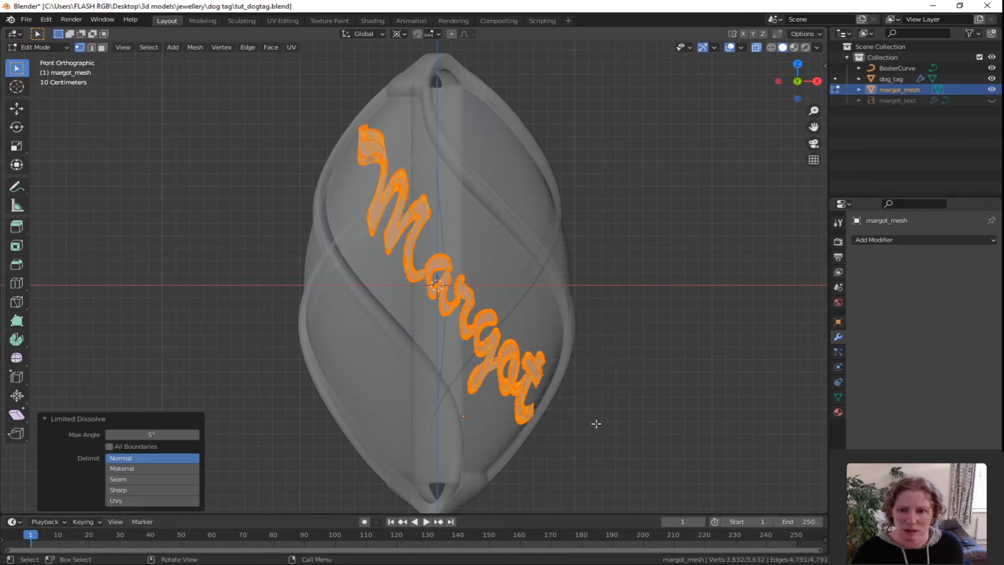
{"action": "middle_click_drag", "start_coordinate": [612, 420], "coordinate": [600, 401]}
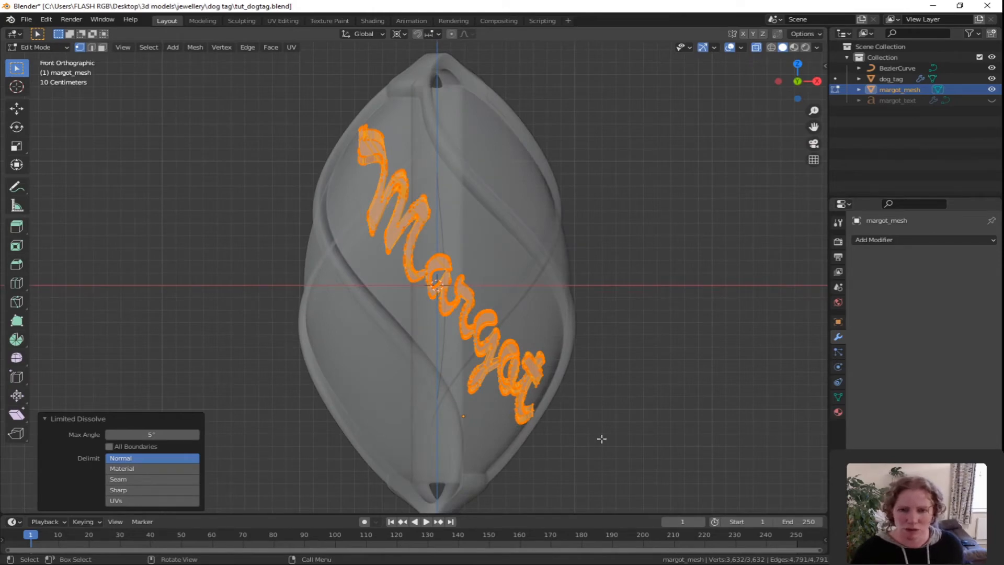
- Clear the selection, circle-select all vertices of the letter t in margot_mesh, and enable proportional editing
{"action": "left_click", "coordinate": [585, 428]}
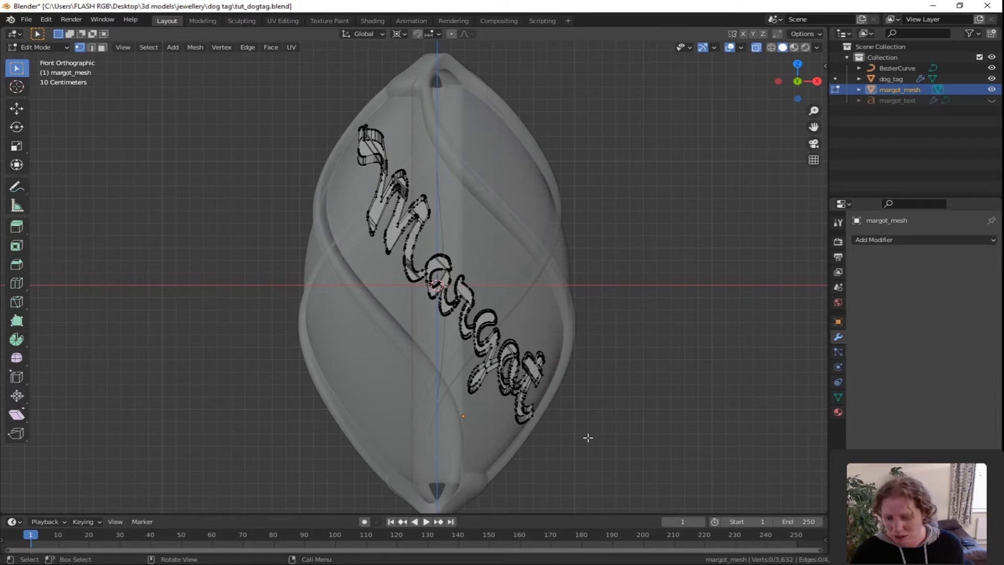
{"action": "key", "text": "c"}
{"action": "mouse_move", "coordinate": [544, 367]}
{"action": "left_mouse_down"}
{"action": "mouse_move", "coordinate": [528, 410]}
{"action": "mouse_move", "coordinate": [536, 384]}
{"action": "mouse_move", "coordinate": [516, 362]}
{"action": "left_mouse_up"}
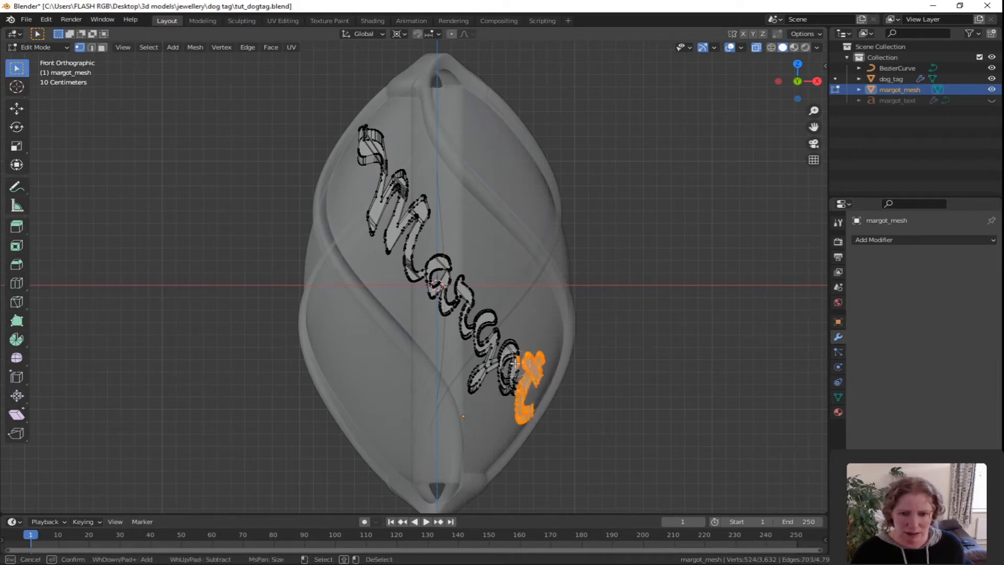
{"action": "middle_click_drag", "start_coordinate": [505, 361], "coordinate": [469, 354]}
{"action": "key", "text": "Escape"}
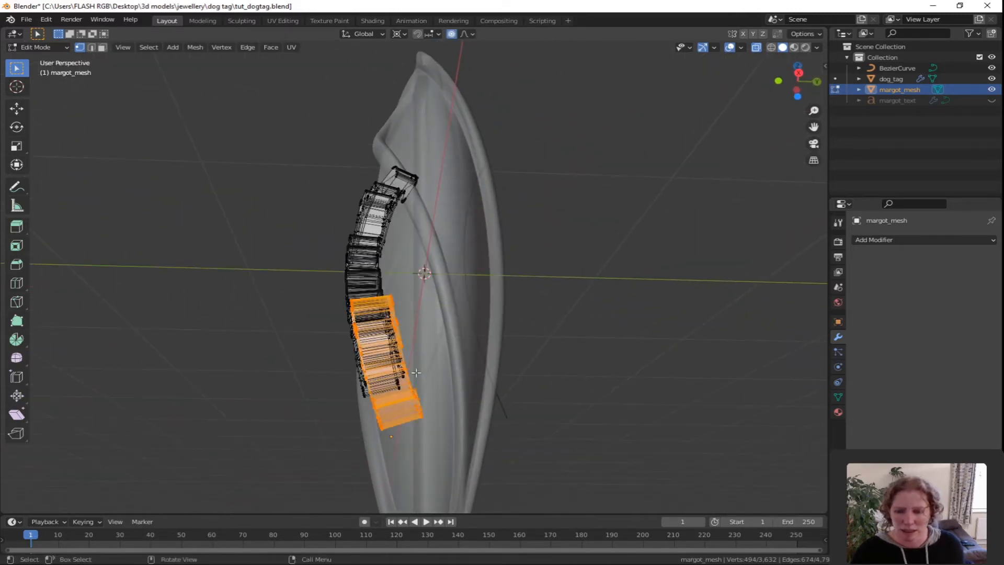
- Set the transform pivot to Median Point and rotate the letter t about -9.4° in a side-on view, with proportional size 1
{"action": "middle_click_drag", "start_coordinate": [417, 372], "coordinate": [463, 375]}
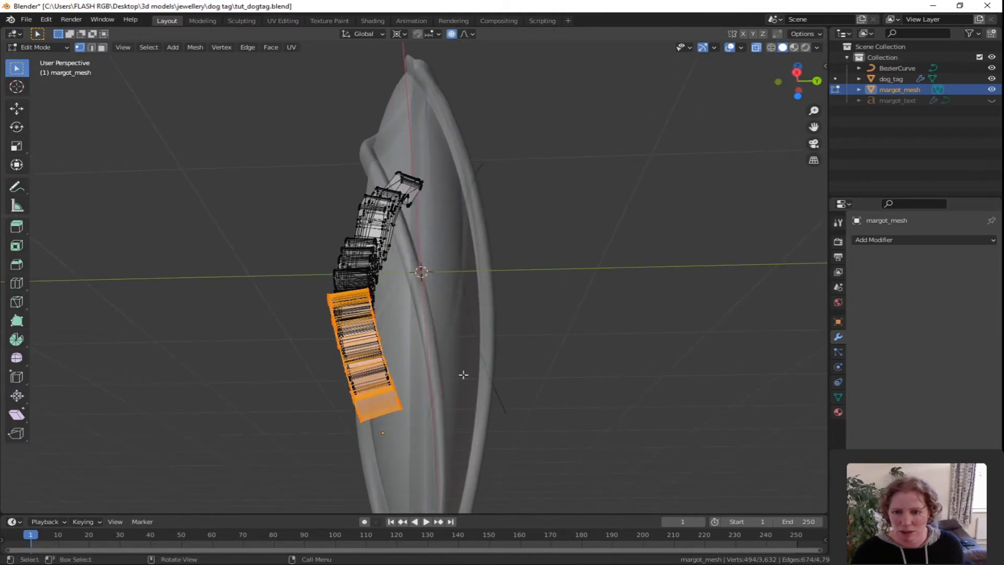
{"action": "key", "text": "r"}
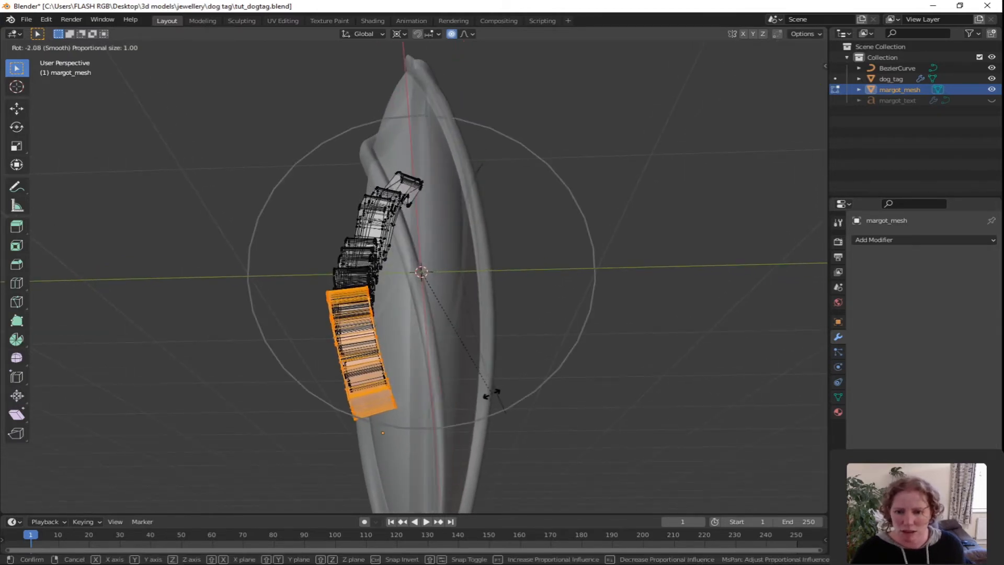
{"action": "left_click", "coordinate": [472, 398]}
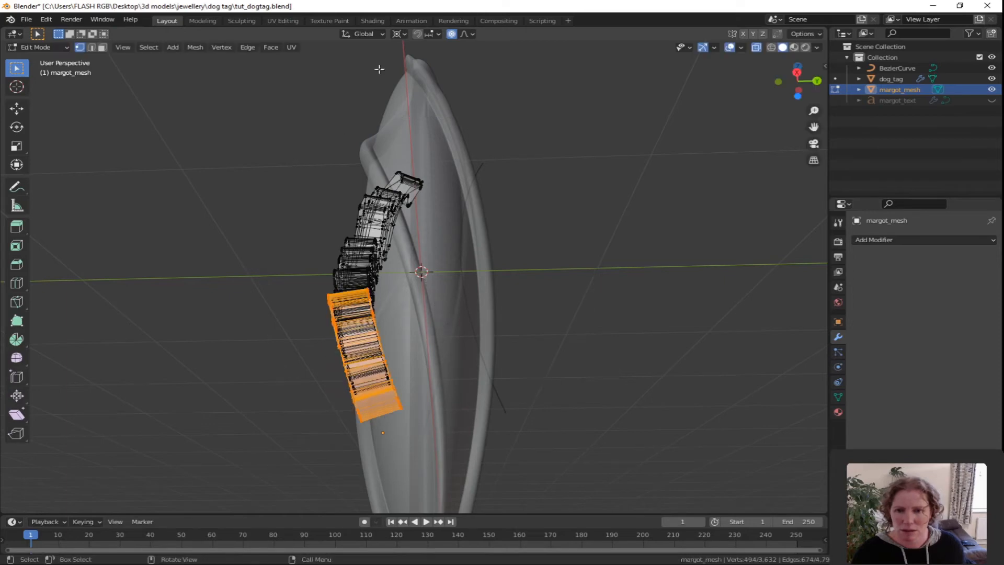
{"action": "left_click", "coordinate": [400, 34]}
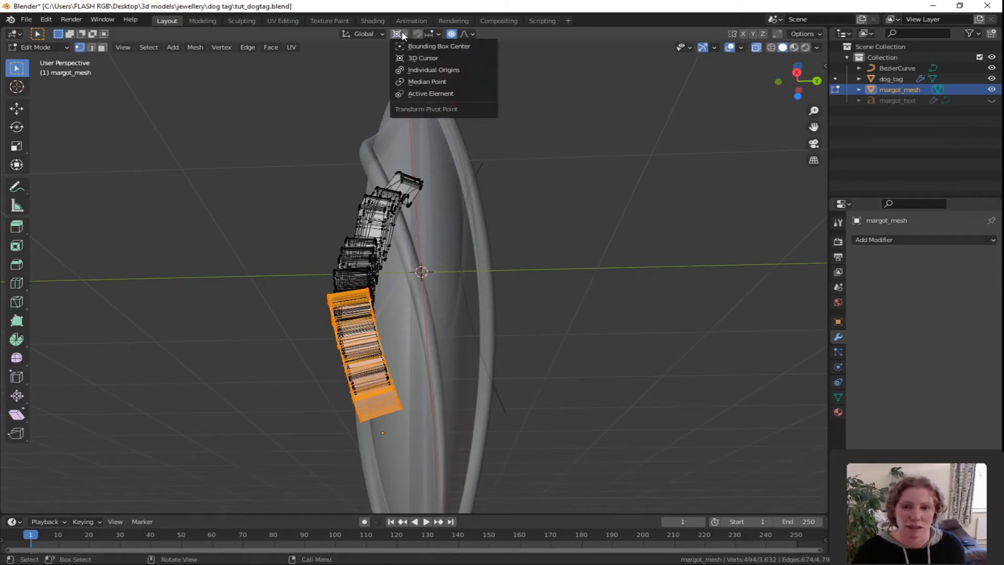
{"action": "left_click", "coordinate": [415, 81]}
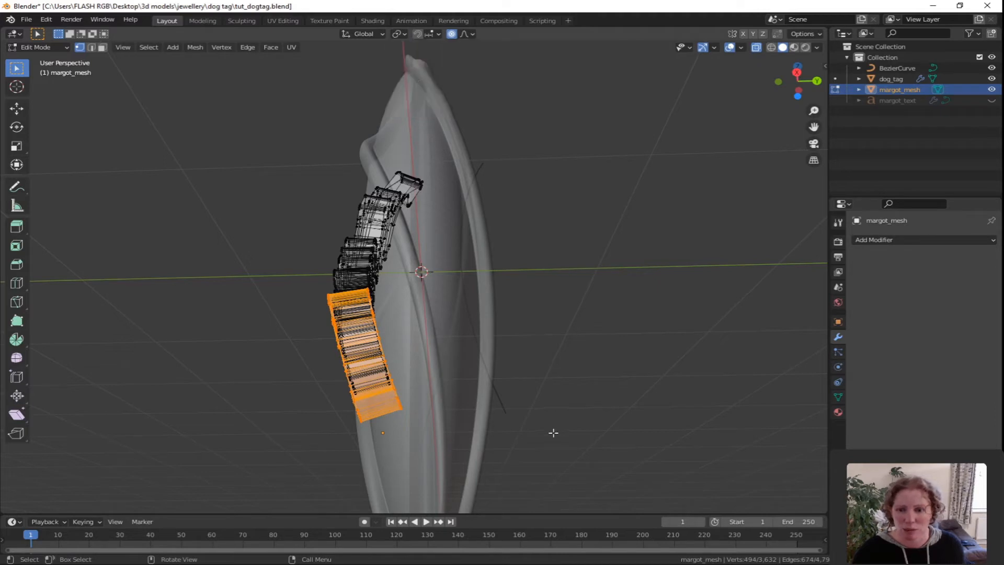
{"action": "key", "text": "r"}
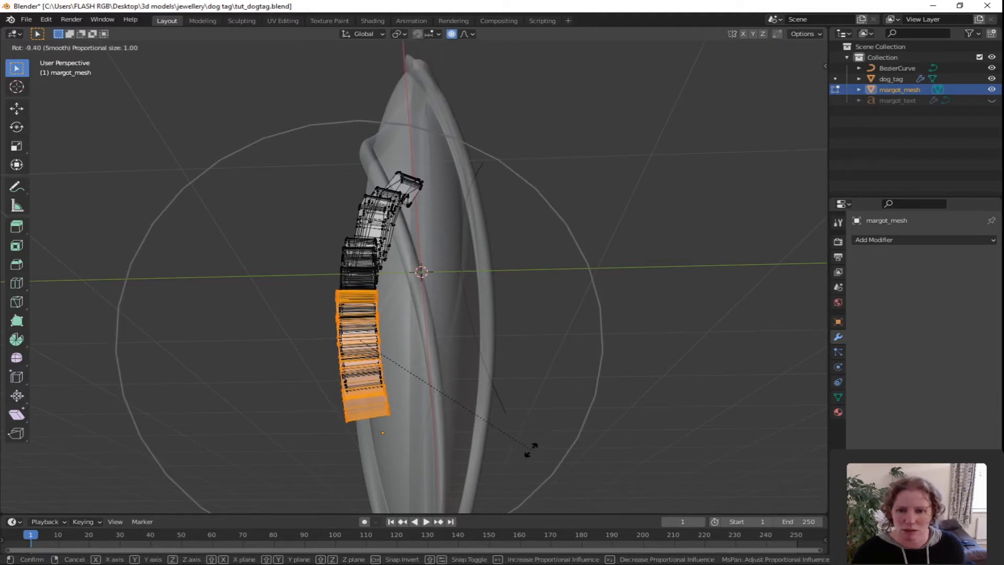
{"action": "left_click", "coordinate": [531, 449]}
- Turn off X-ray display and move the letter t about 0.036 m along global Y towards the tag, with proportional editing
{"action": "middle_click_drag", "start_coordinate": [479, 410], "coordinate": [706, 72]}
{"action": "left_click", "coordinate": [755, 48]}
{"action": "mouse_move", "coordinate": [567, 302]}
{"action": "middle_mouse_down"}
{"action": "mouse_move", "coordinate": [572, 352]}
{"action": "mouse_move", "coordinate": [536, 350]}
{"action": "mouse_move", "coordinate": [542, 336]}
{"action": "mouse_move", "coordinate": [555, 394]}
{"action": "middle_mouse_up"}
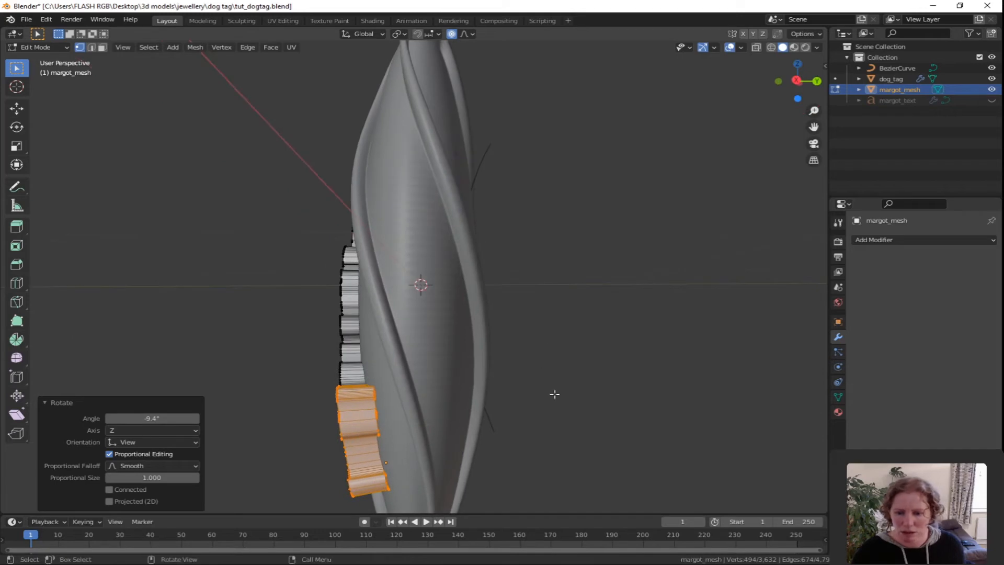
{"action": "key", "text": "g"}
{"action": "key", "text": "y"}
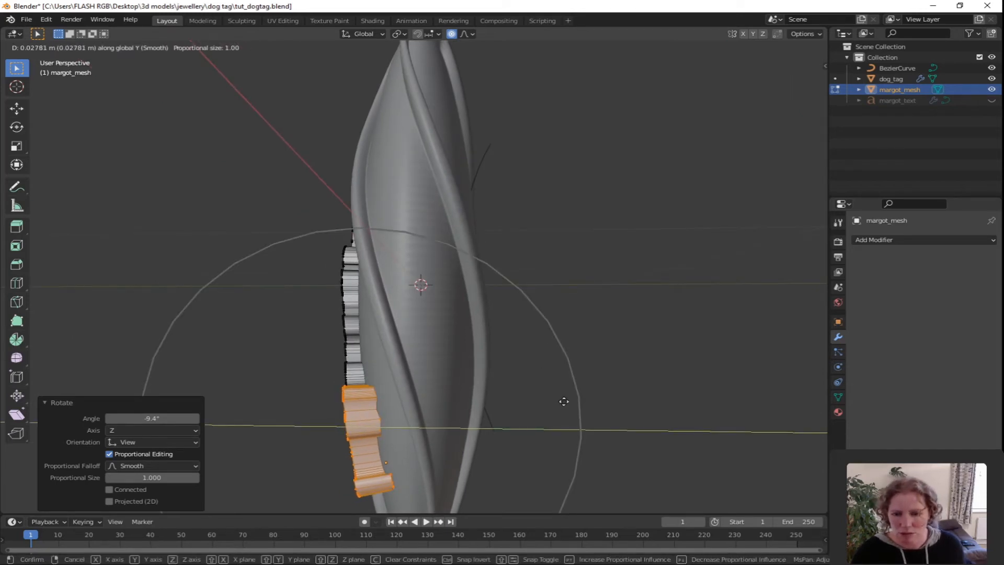
{"action": "left_click", "coordinate": [566, 402]}
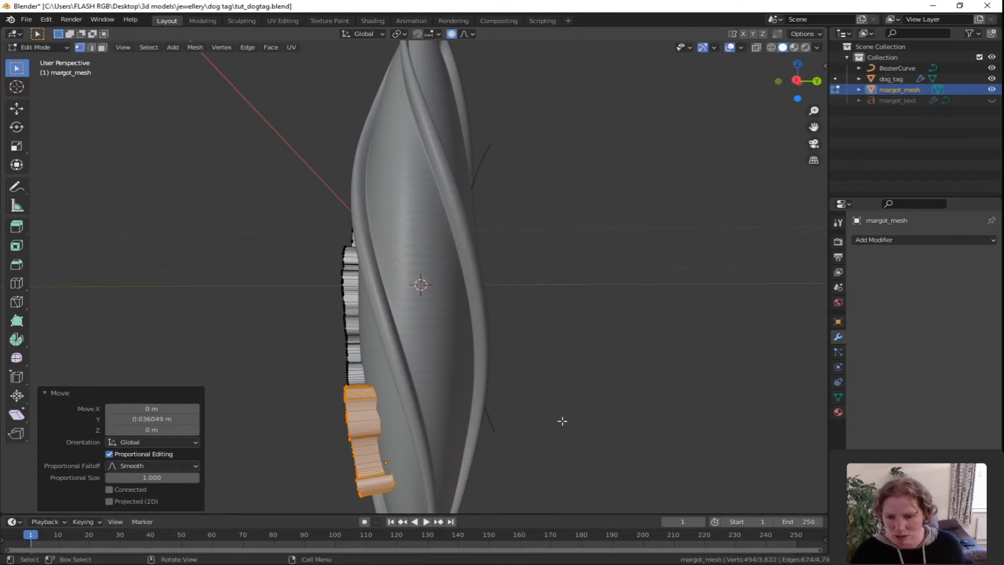
- Turn on X-ray display in top view and rotate the letter t to follow the tag's curved surface
{"action": "key", "text": "KP_7"}
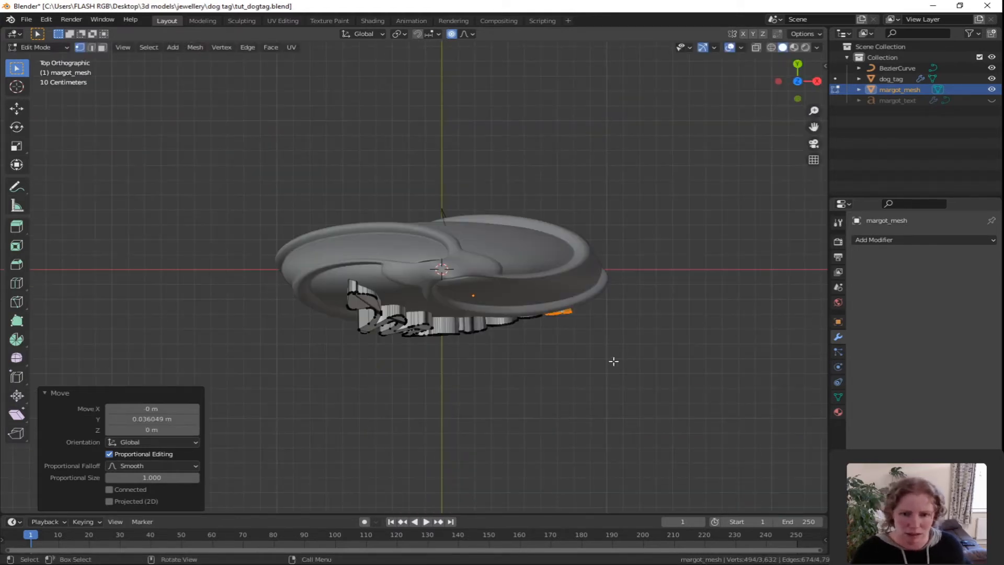
{"action": "scroll", "coordinate": [614, 361], "scroll_direction": "up", "scroll_amount": 2}
{"action": "middle_click_drag", "start_coordinate": [621, 354], "coordinate": [410, 345], "text": "shift"}
{"action": "scroll", "coordinate": [419, 344], "scroll_direction": "up", "scroll_amount": 1}
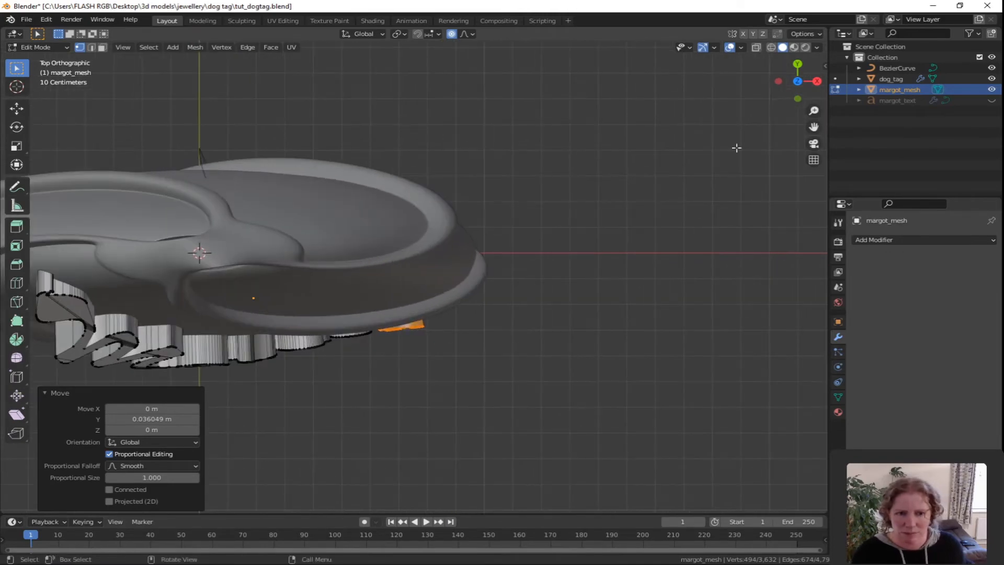
{"action": "left_click", "coordinate": [756, 48]}
{"action": "key", "text": "r"}
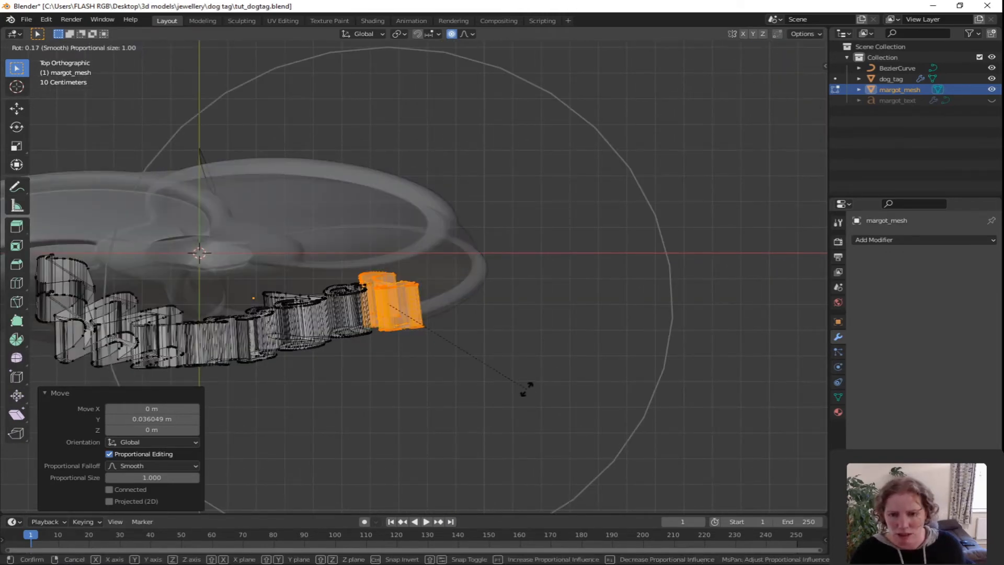
- Rotate the last letter of the name lettering about 14.5° in top view, using a smooth proportional editing size of about 0.51
{"action": "scroll", "coordinate": [534, 366], "scroll_direction": "up", "scroll_amount": 4}
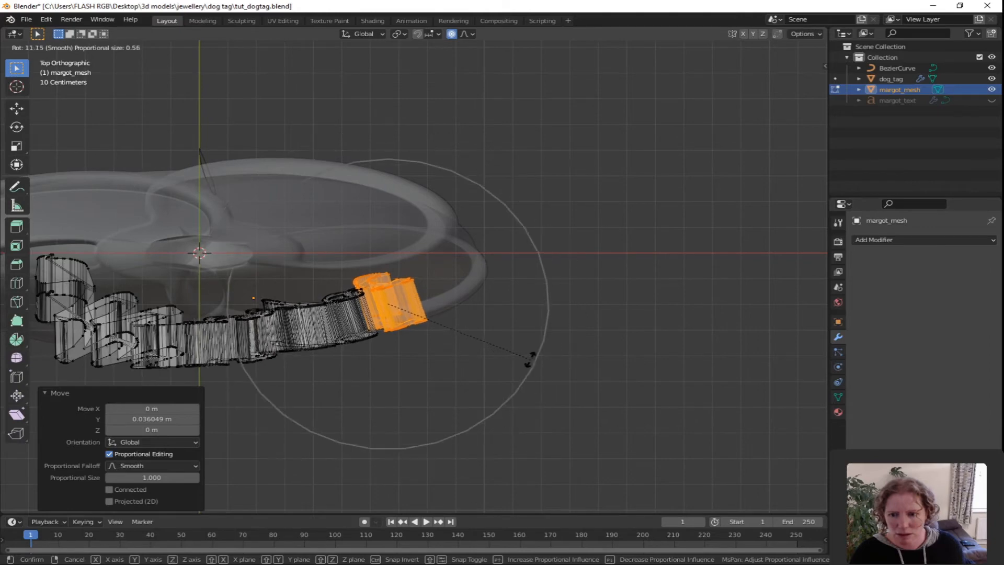
{"action": "scroll", "coordinate": [531, 359], "scroll_direction": "up", "scroll_amount": 3}
{"action": "scroll", "coordinate": [511, 328], "scroll_direction": "down", "scroll_amount": 1}
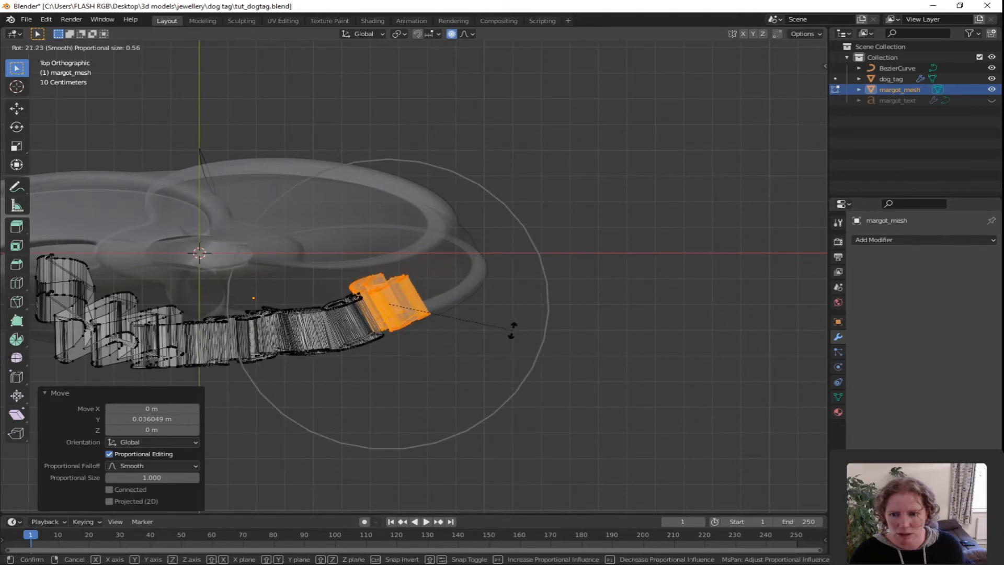
{"action": "scroll", "coordinate": [522, 347], "scroll_direction": "up", "scroll_amount": 1}
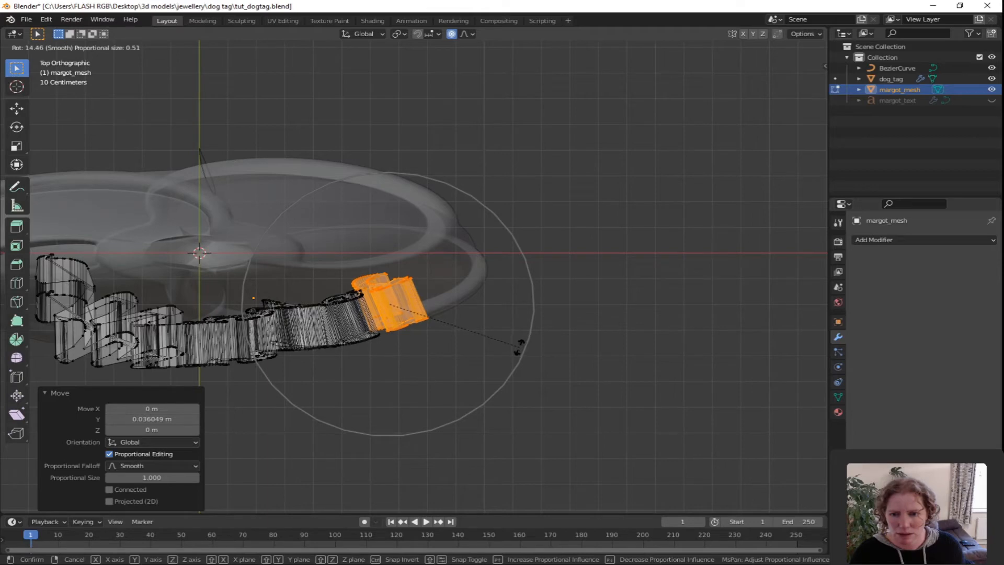
{"action": "left_click", "coordinate": [526, 345]}
- Turn off X-ray display and save the file tut_dogtag.blend
{"action": "middle_click_drag", "start_coordinate": [570, 383], "coordinate": [563, 257]}
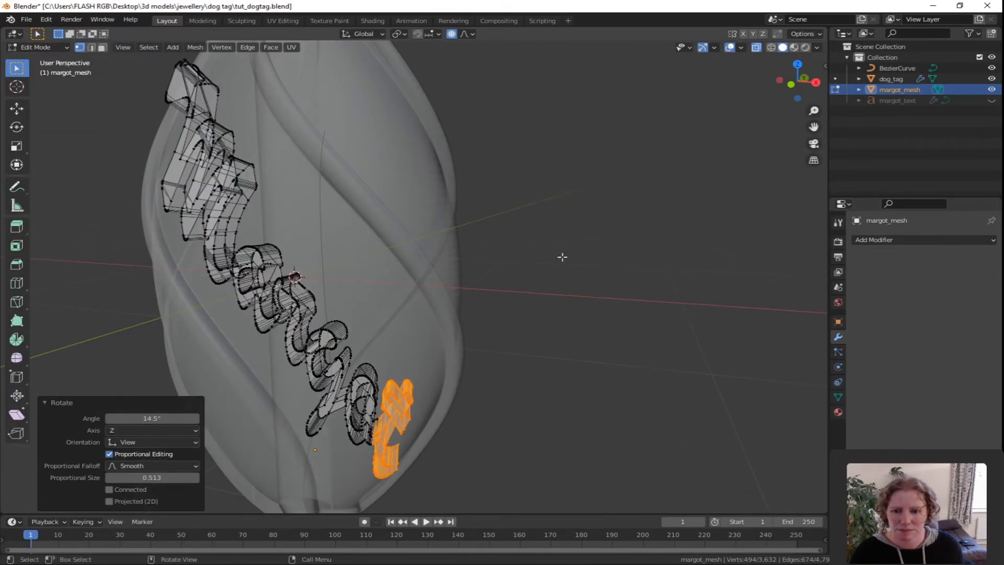
{"action": "left_click", "coordinate": [757, 47]}
{"action": "mouse_move", "coordinate": [612, 289]}
{"action": "middle_mouse_down"}
{"action": "mouse_move", "coordinate": [619, 322]}
{"action": "mouse_move", "coordinate": [499, 283]}
{"action": "mouse_move", "coordinate": [473, 320]}
{"action": "mouse_move", "coordinate": [513, 222]}
{"action": "mouse_move", "coordinate": [571, 179]}
{"action": "mouse_move", "coordinate": [619, 173]}
{"action": "mouse_move", "coordinate": [679, 204]}
{"action": "mouse_move", "coordinate": [727, 210]}
{"action": "mouse_move", "coordinate": [706, 303]}
{"action": "mouse_move", "coordinate": [746, 460]}
{"action": "mouse_move", "coordinate": [670, 341]}
{"action": "mouse_move", "coordinate": [591, 343]}
{"action": "mouse_move", "coordinate": [642, 324]}
{"action": "middle_mouse_up"}
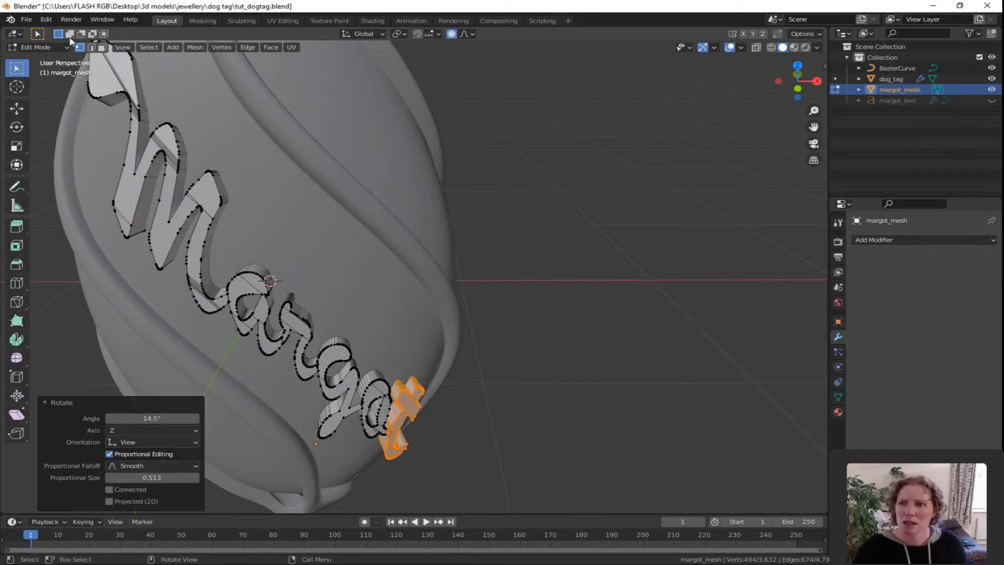
{"action": "left_click", "coordinate": [26, 20]}
{"action": "left_click", "coordinate": [43, 90]}
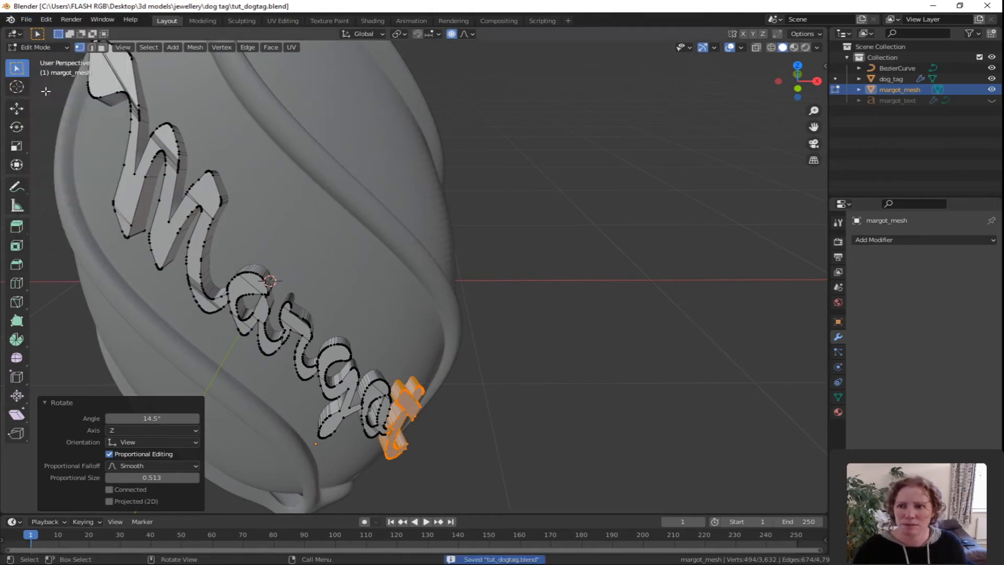
- Add a Boolean modifier to dog_tag set to Union with the Fast solver and the name lettering mesh as its object
{"action": "middle_click_drag", "start_coordinate": [542, 366], "coordinate": [618, 348]}
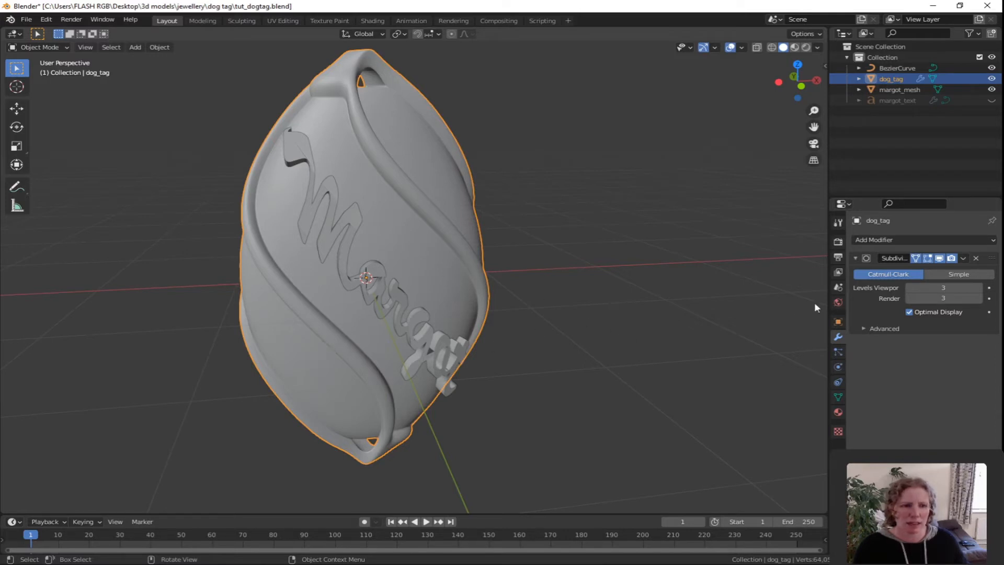
{"action": "left_click", "coordinate": [911, 240]}
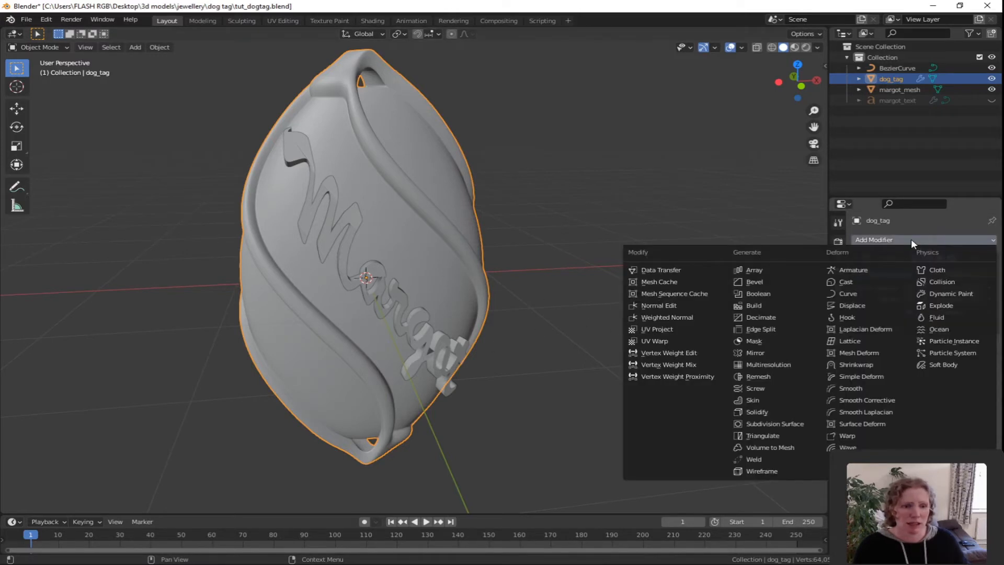
{"action": "left_click", "coordinate": [774, 294]}
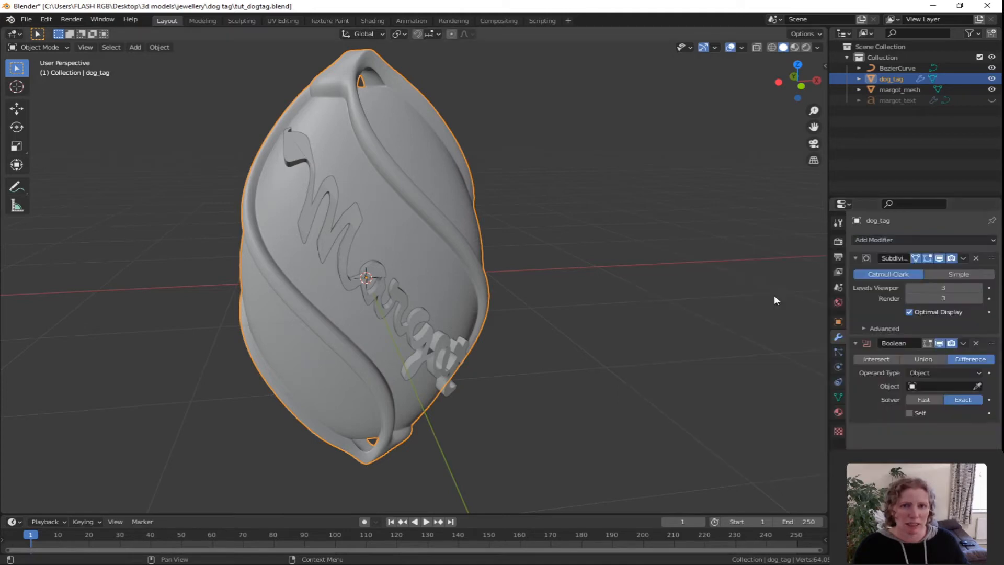
{"action": "left_click", "coordinate": [932, 359]}
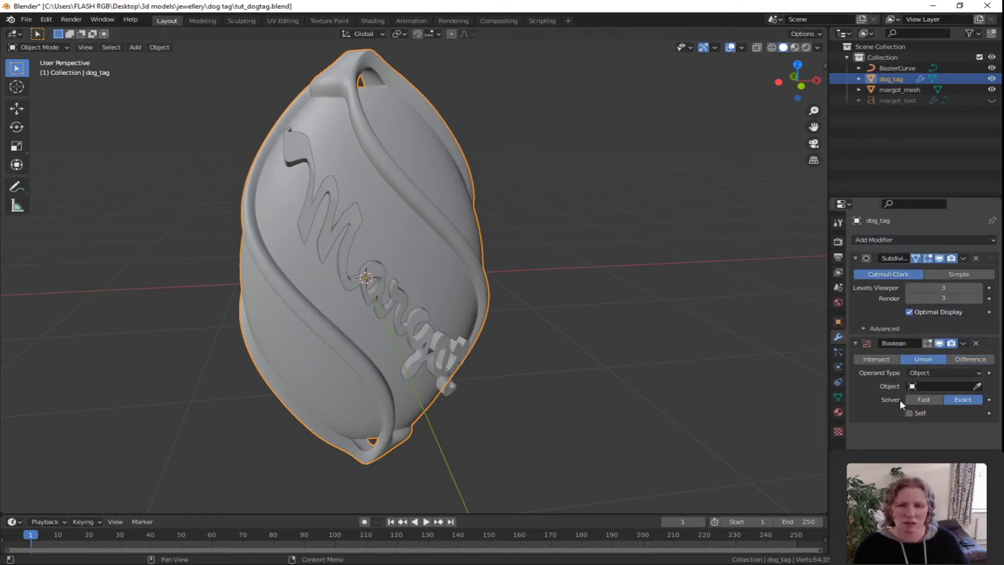
{"action": "left_click", "coordinate": [917, 400]}
{"action": "left_click", "coordinate": [977, 386]}
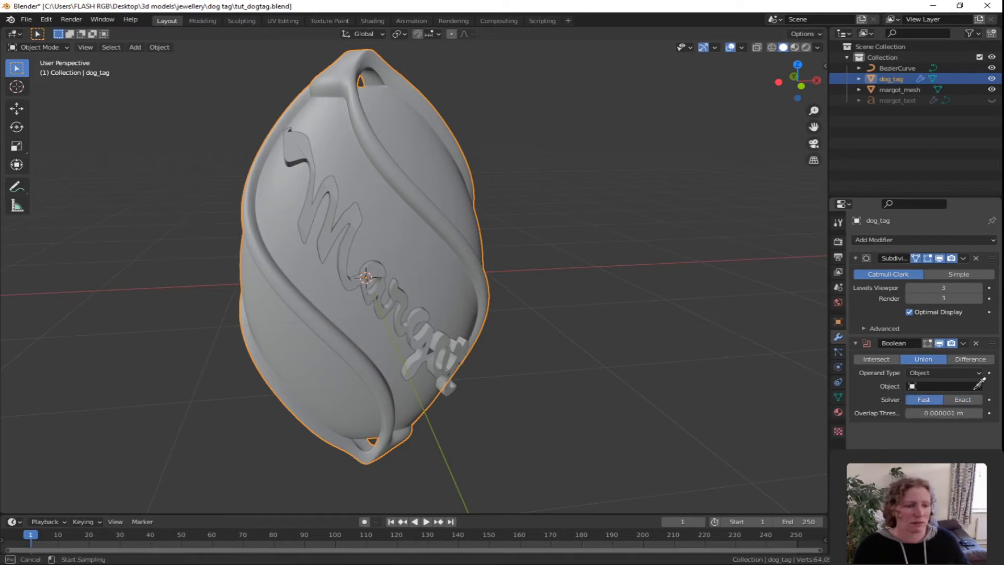
{"action": "left_click", "coordinate": [375, 265]}
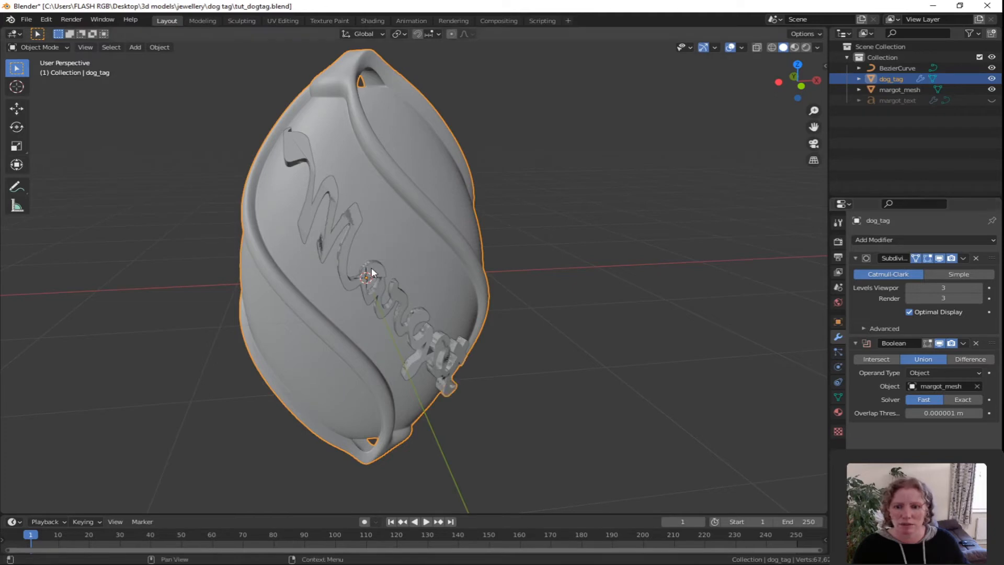
- Hide the separate lettering mesh and apply the Boolean modifier on dog_tag
{"action": "left_click", "coordinate": [990, 90]}
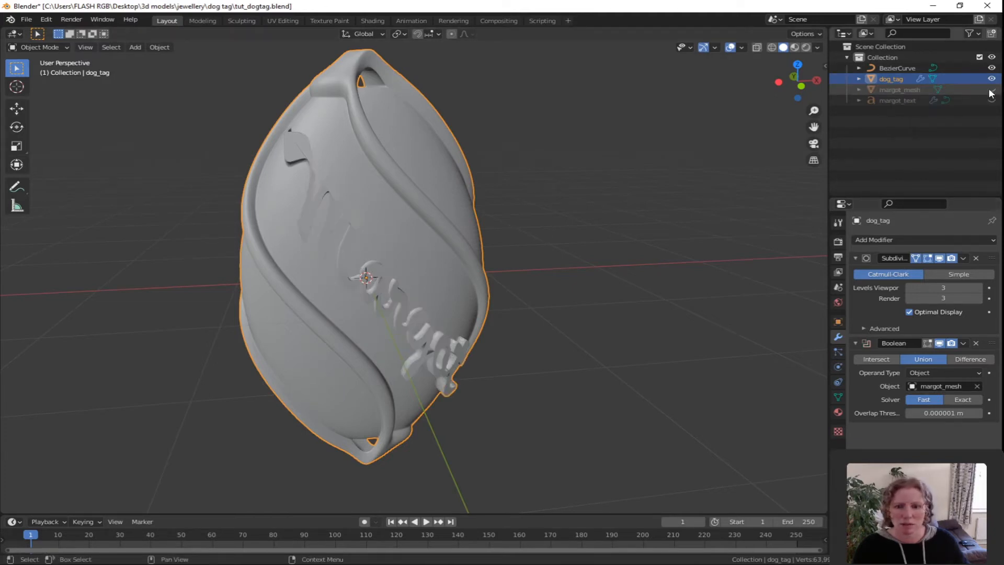
{"action": "middle_click_drag", "start_coordinate": [669, 335], "coordinate": [619, 355]}
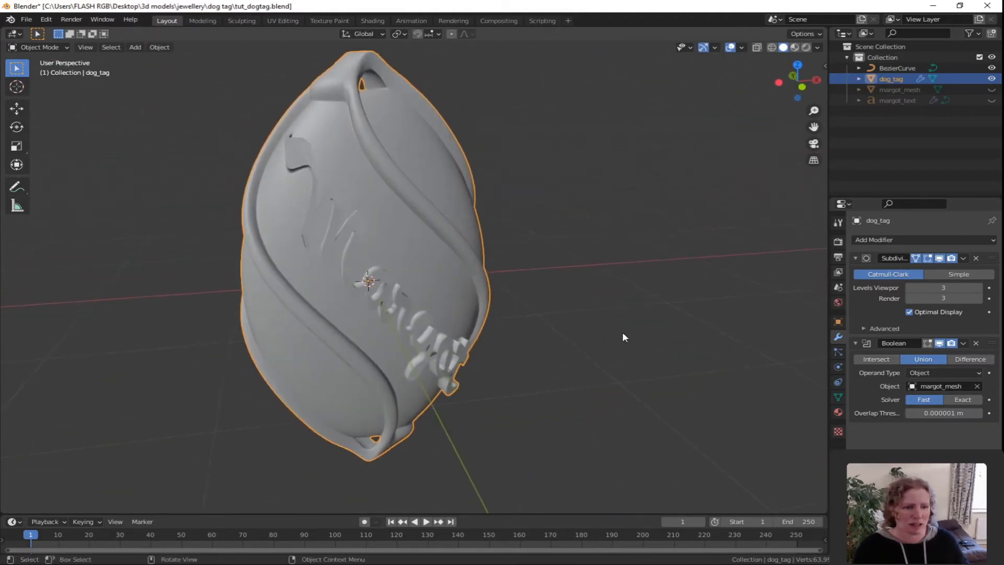
{"action": "left_click", "coordinate": [963, 344]}
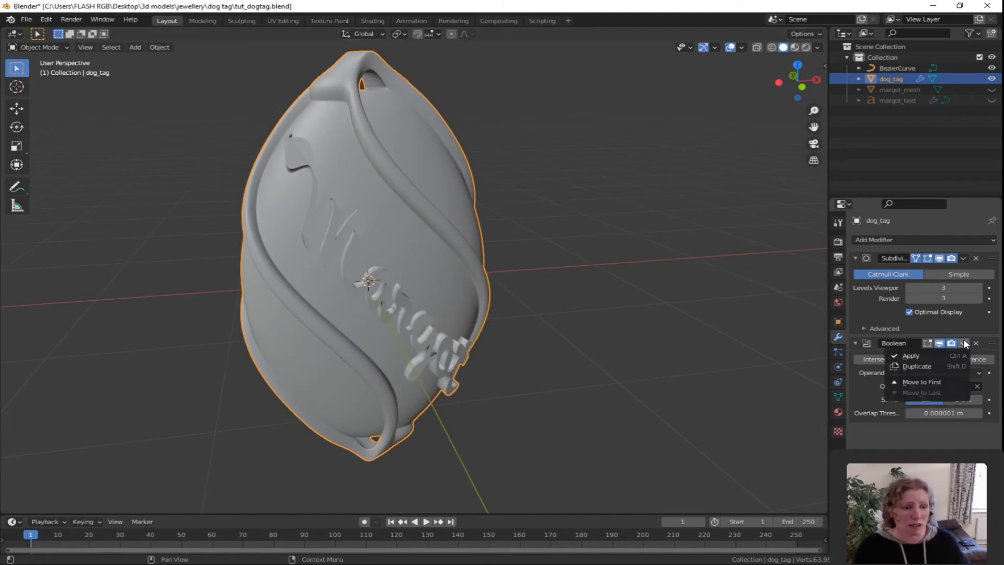
{"action": "left_click", "coordinate": [912, 355]}
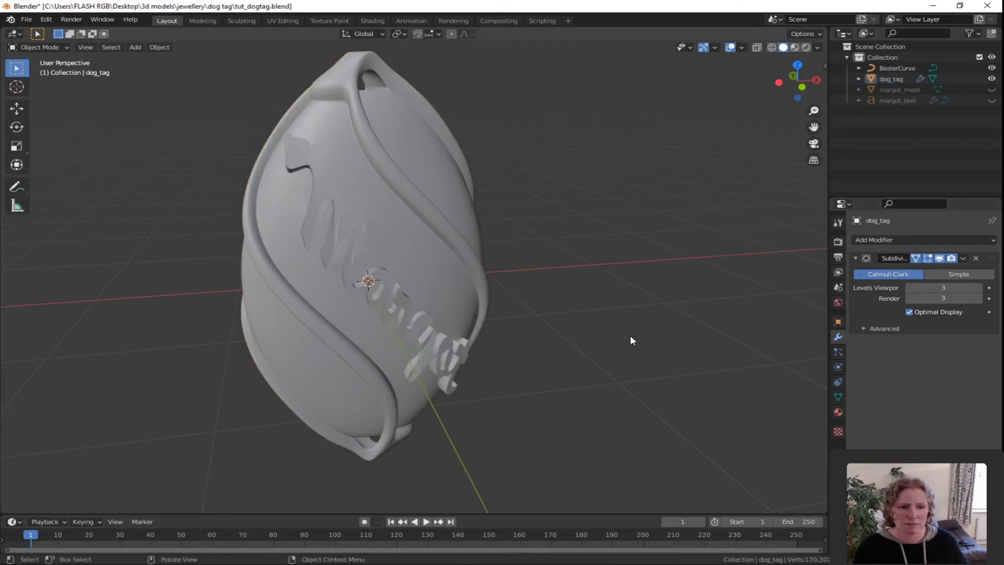
- Select the dog tag and rotate it 180° about the global Z axis to bring its blank side forward
{"action": "middle_click_drag", "start_coordinate": [599, 331], "coordinate": [644, 330]}
{"action": "scroll", "coordinate": [645, 326], "scroll_direction": "down", "scroll_amount": 3}
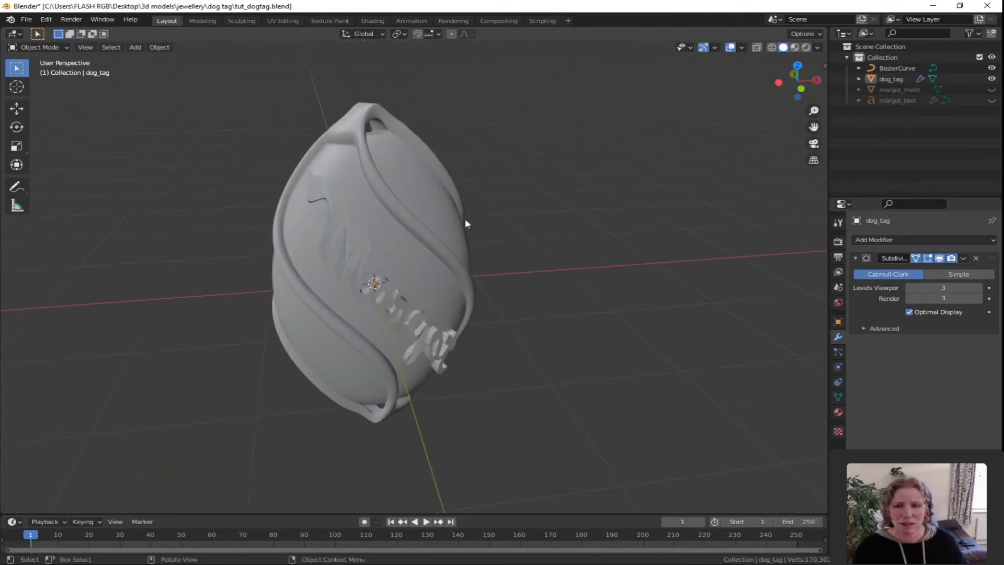
{"action": "left_click", "coordinate": [398, 183]}
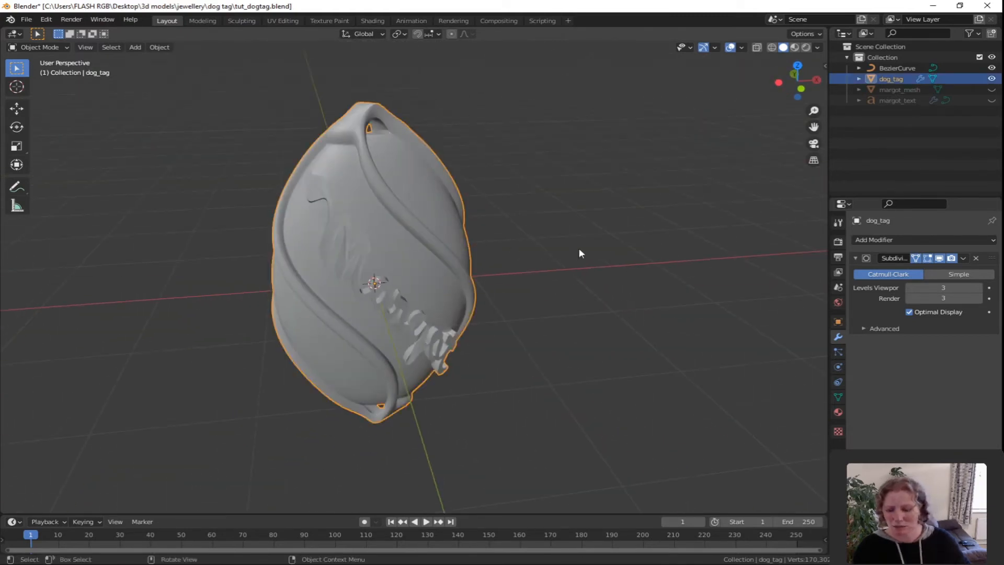
{"action": "key", "text": "r"}
{"action": "type", "text": "z"}
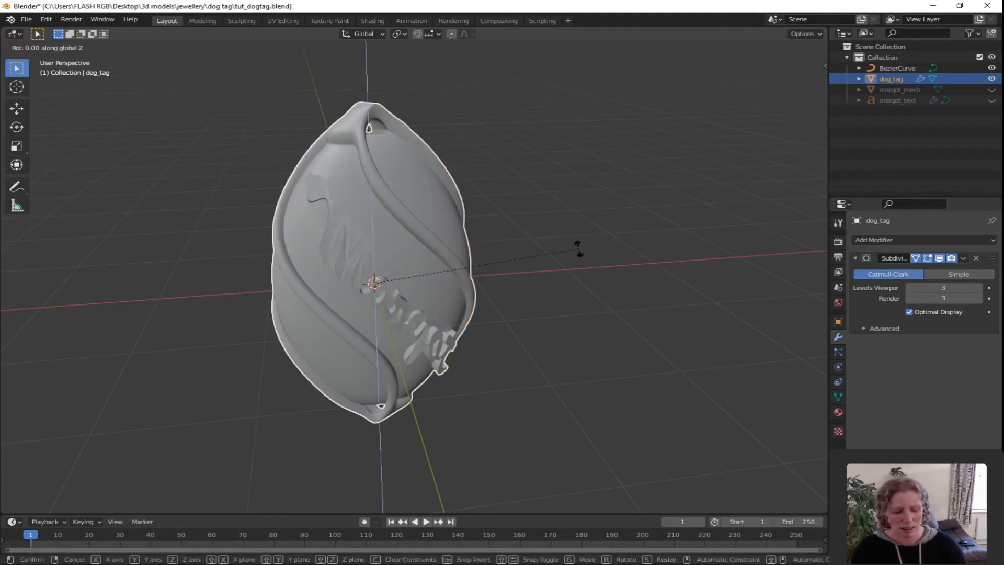
{"action": "type", "text": "180"}
{"action": "key", "text": "Return"}
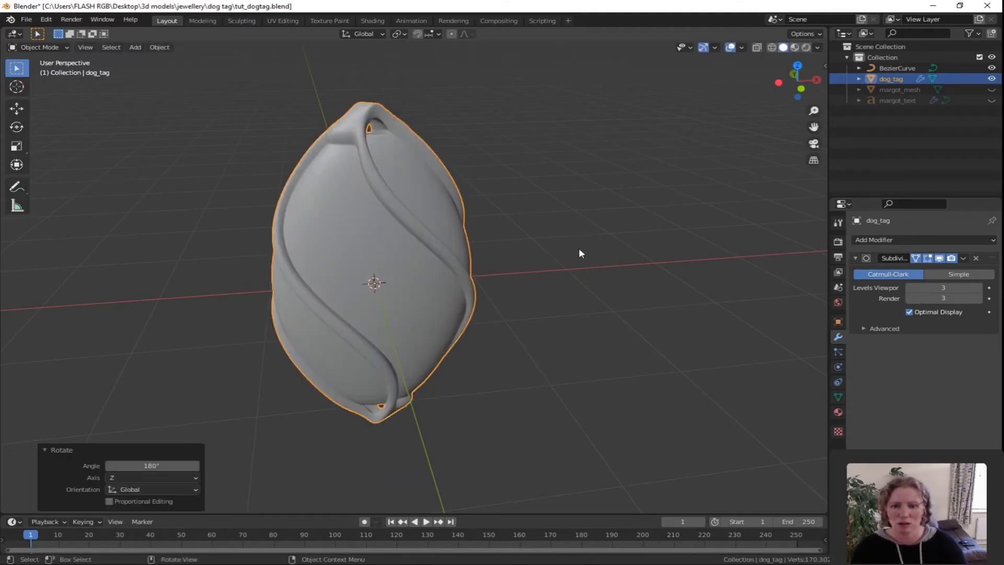
- Add a text object in front view and rotate it 90° about the global X axis
{"action": "middle_click_drag", "start_coordinate": [298, 264], "coordinate": [307, 180]}
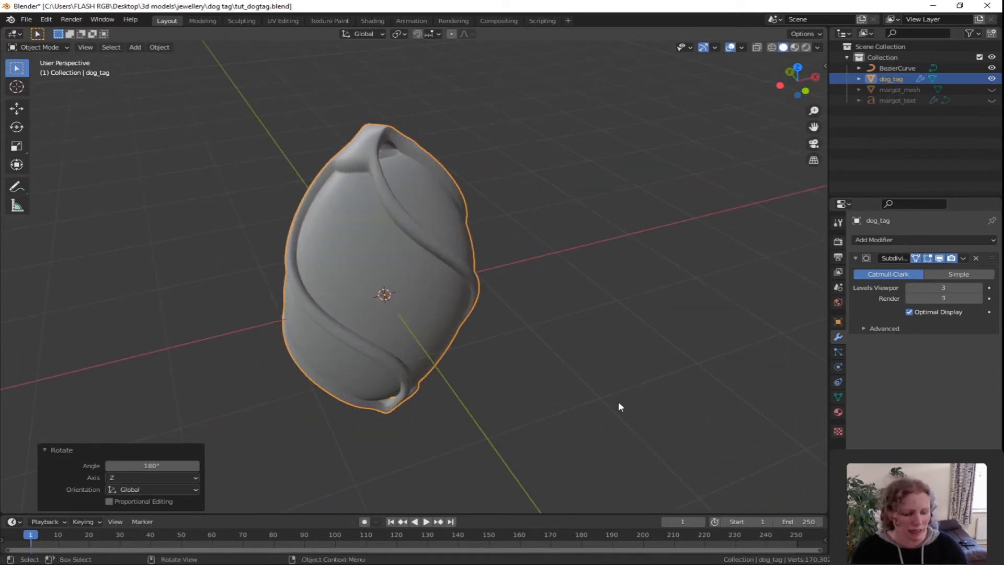
{"action": "key", "text": "KP_1"}
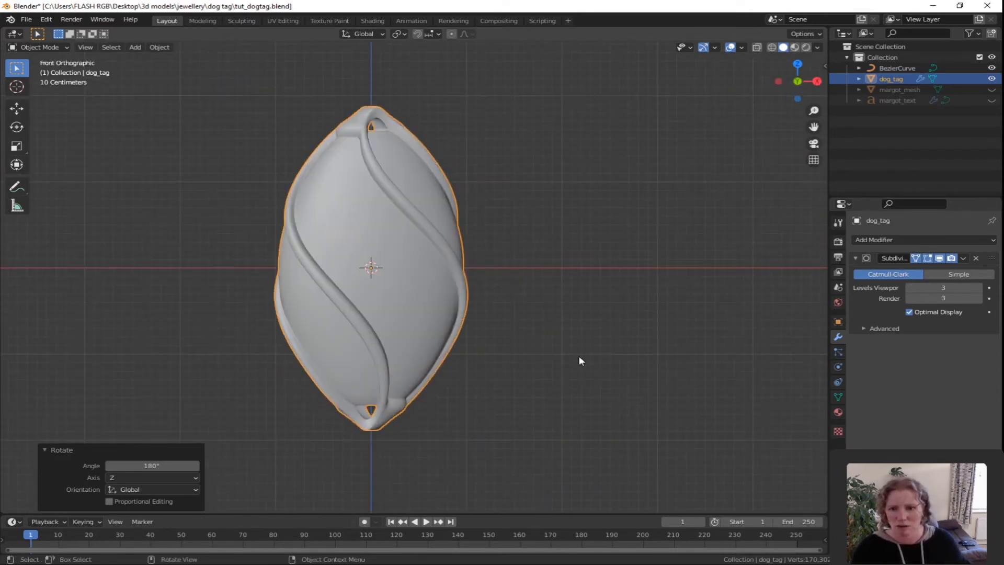
{"action": "key", "text": "shift+a"}
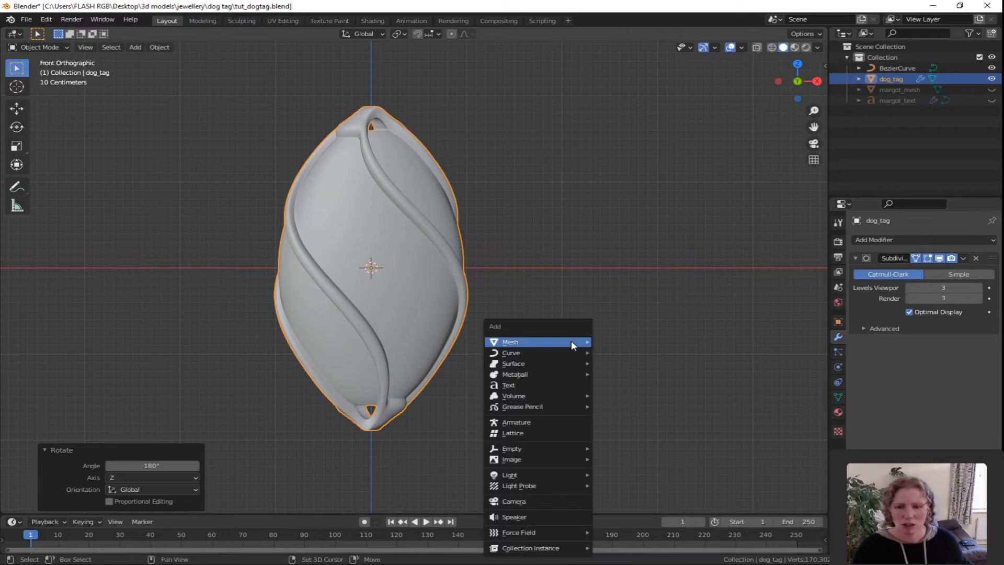
{"action": "left_click", "coordinate": [525, 386]}
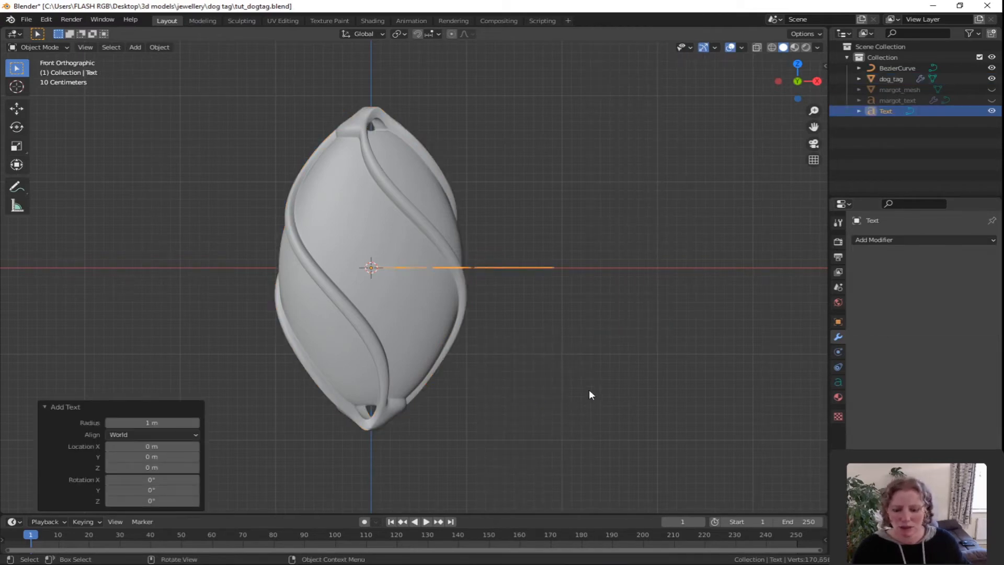
{"action": "type", "text": "rx"}
{"action": "type", "text": "90"}
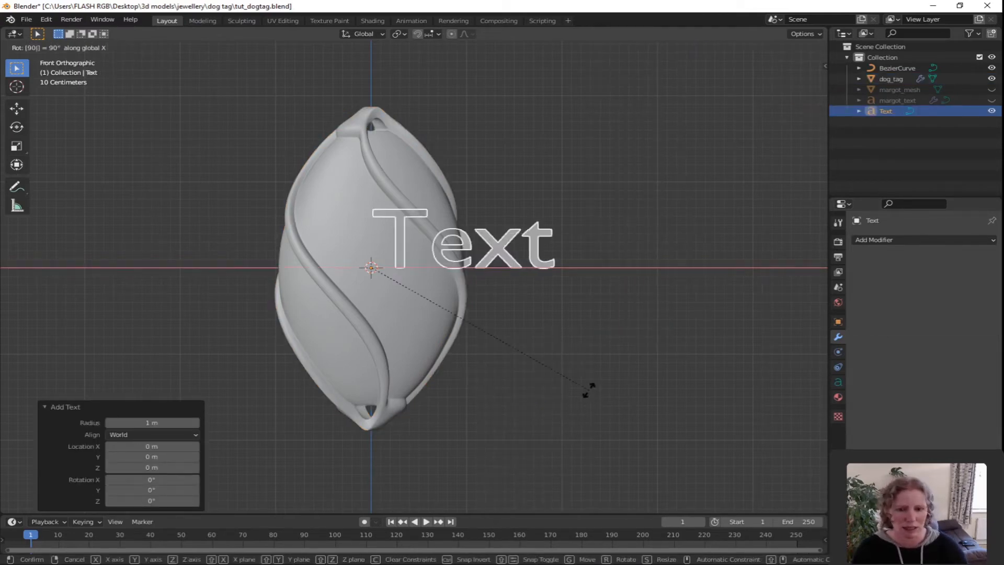
{"action": "key", "text": "Return"}
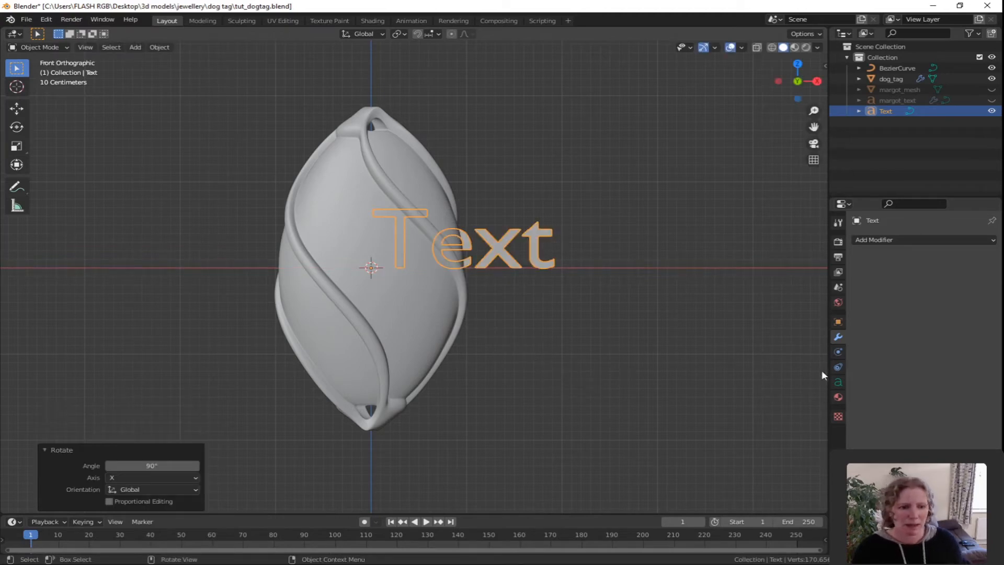
- Set both the horizontal and vertical alignment of the new text object to Center
{"action": "left_click", "coordinate": [838, 382]}
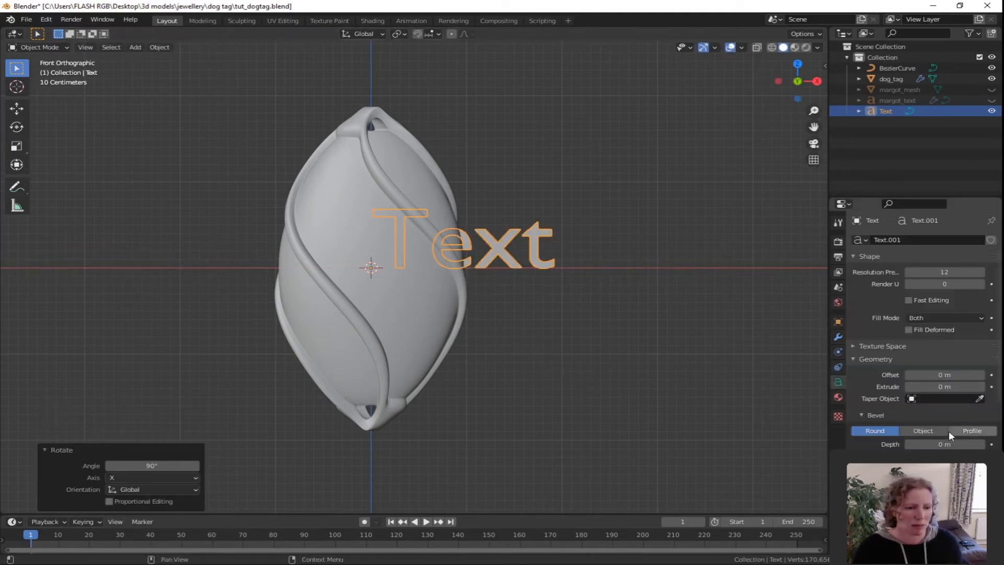
{"action": "scroll", "coordinate": [949, 434], "scroll_direction": "down", "scroll_amount": 10}
{"action": "scroll", "coordinate": [948, 446], "scroll_direction": "down", "scroll_amount": 2}
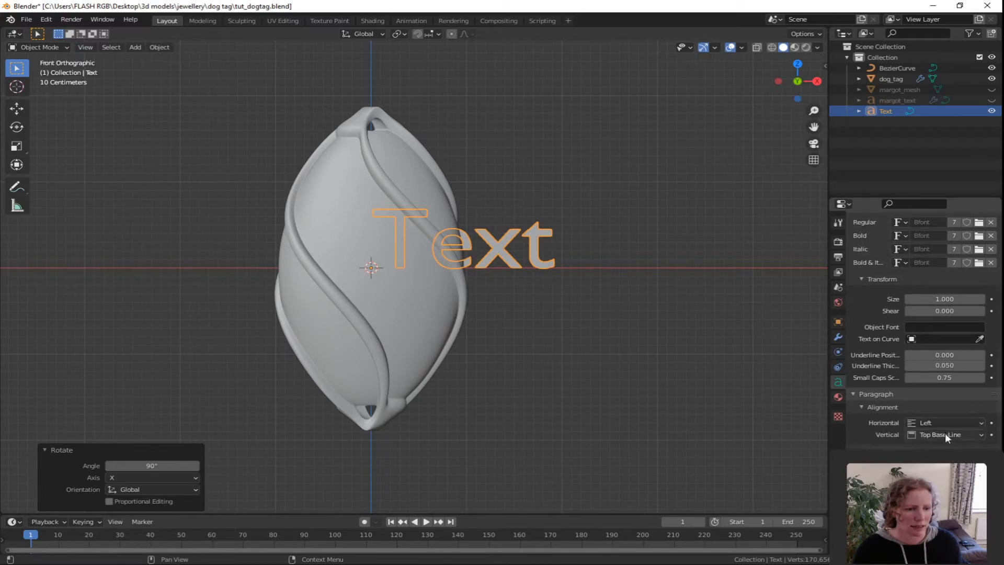
{"action": "left_click", "coordinate": [942, 425]}
{"action": "left_click", "coordinate": [936, 425]}
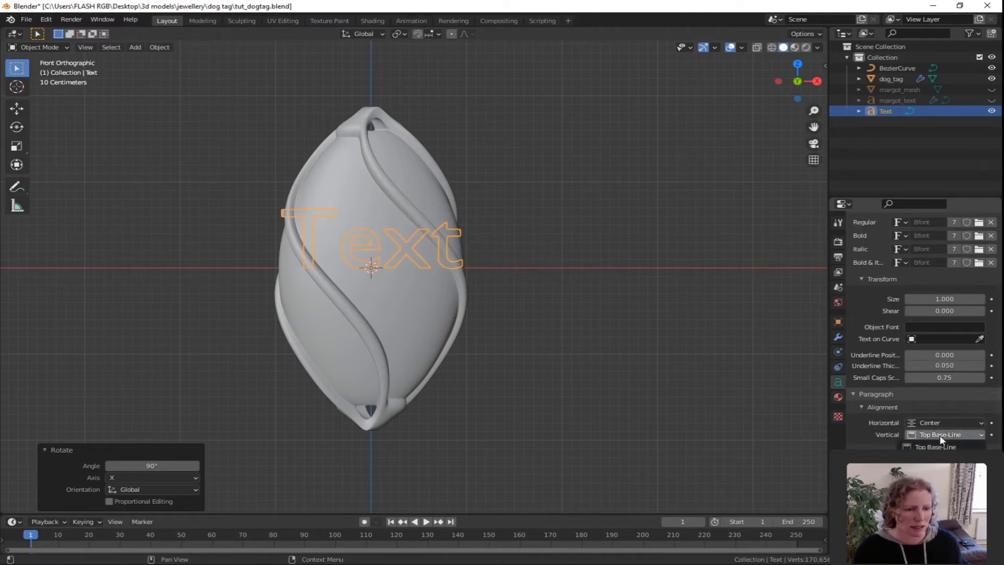
{"action": "left_click", "coordinate": [940, 435]}
{"action": "left_click", "coordinate": [939, 446]}
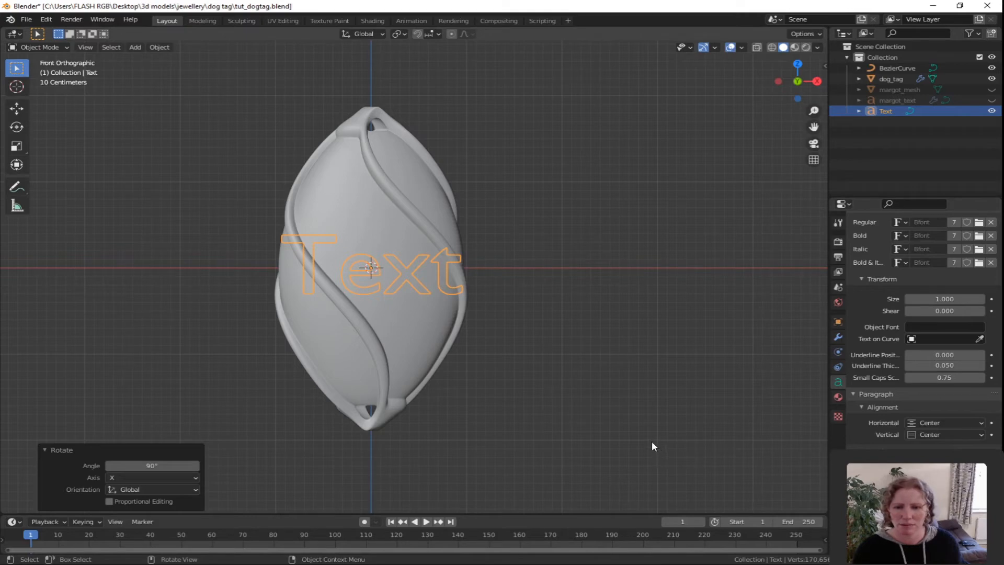
- Replace the new text object's default wording with the digits 1 to 6 in Edit Mode
{"action": "key", "text": "Tab"}
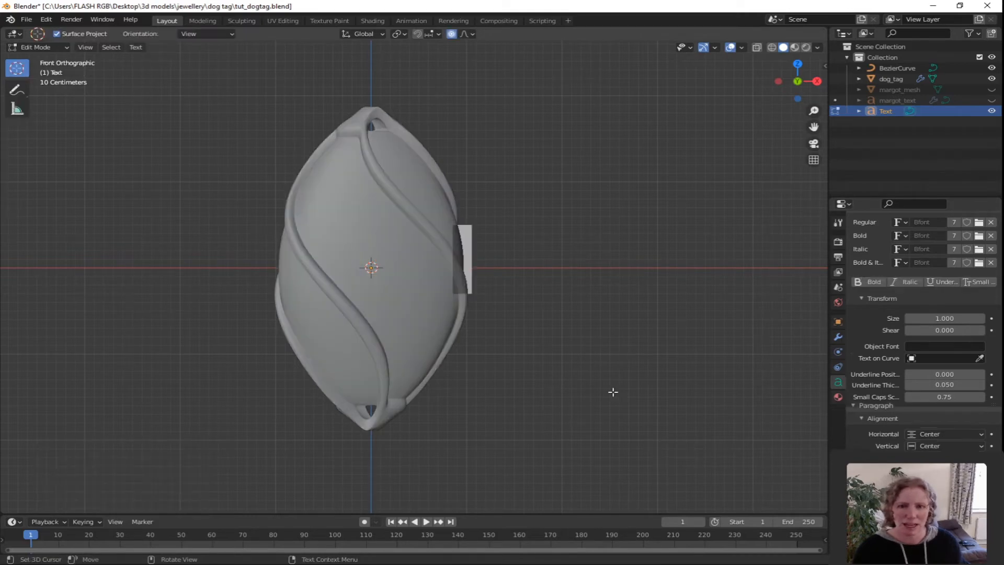
{"action": "key", "text": "BackSpace"}
{"action": "key", "text": "BackSpace"}
{"action": "key", "text": "BackSpace"}
{"action": "key", "text": "BackSpace"}
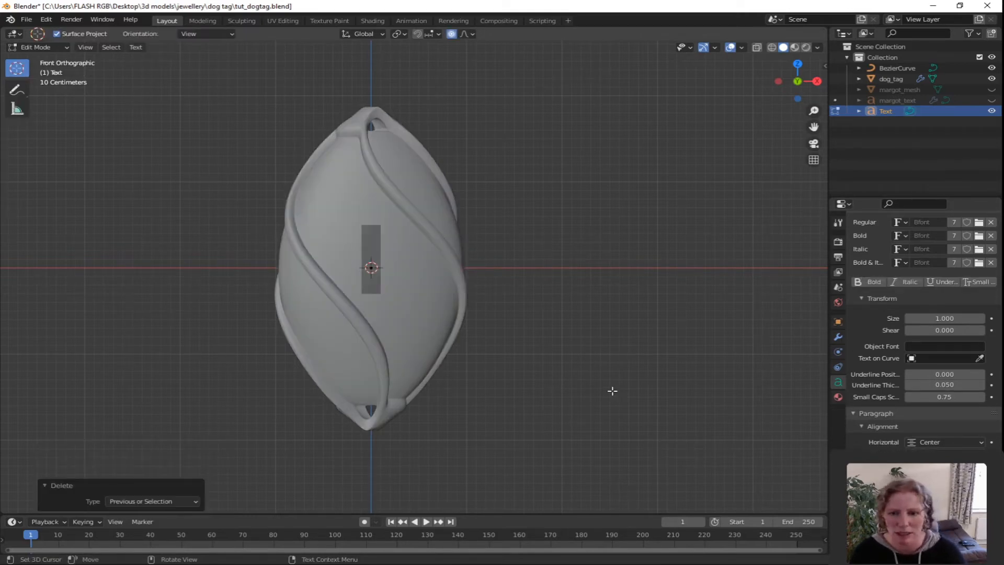
{"action": "type", "text": "012"}
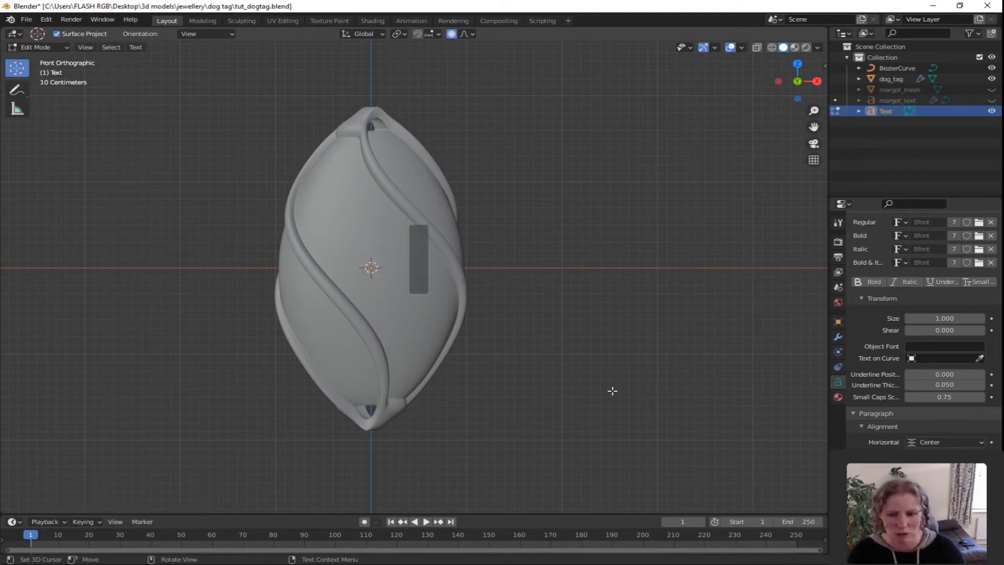
{"action": "type", "text": "456"}
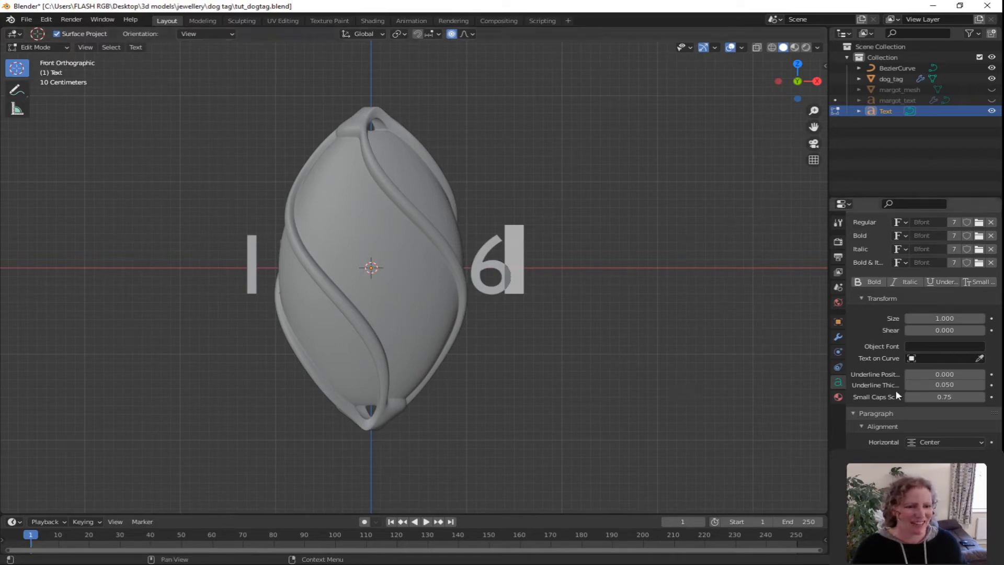
{"action": "scroll", "coordinate": [896, 391], "scroll_direction": "up", "scroll_amount": 3}
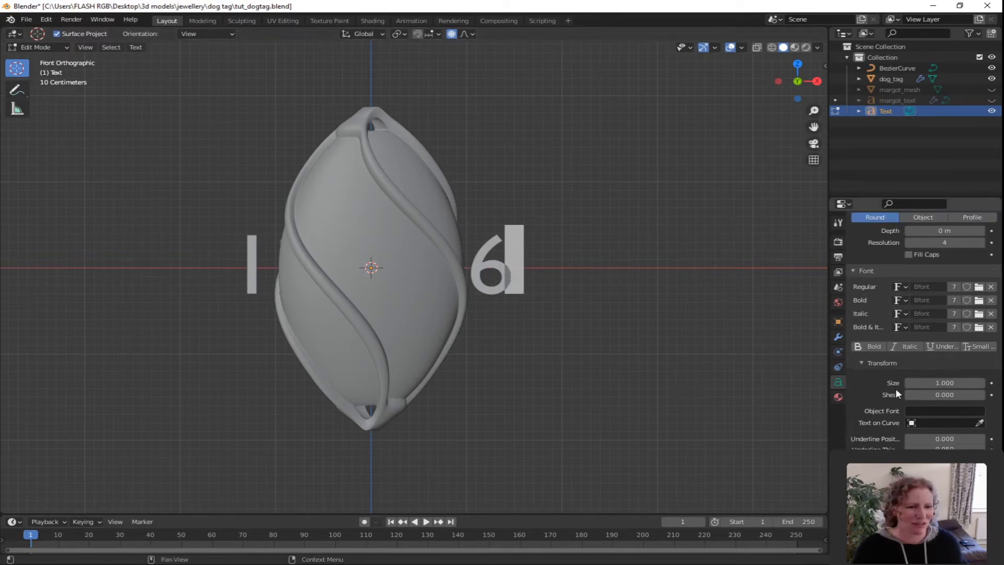
- Set the number text's regular font to BrushScriptMT and move the text object about -0.86 m along global Y, clear of the tag
{"action": "left_click", "coordinate": [901, 287]}
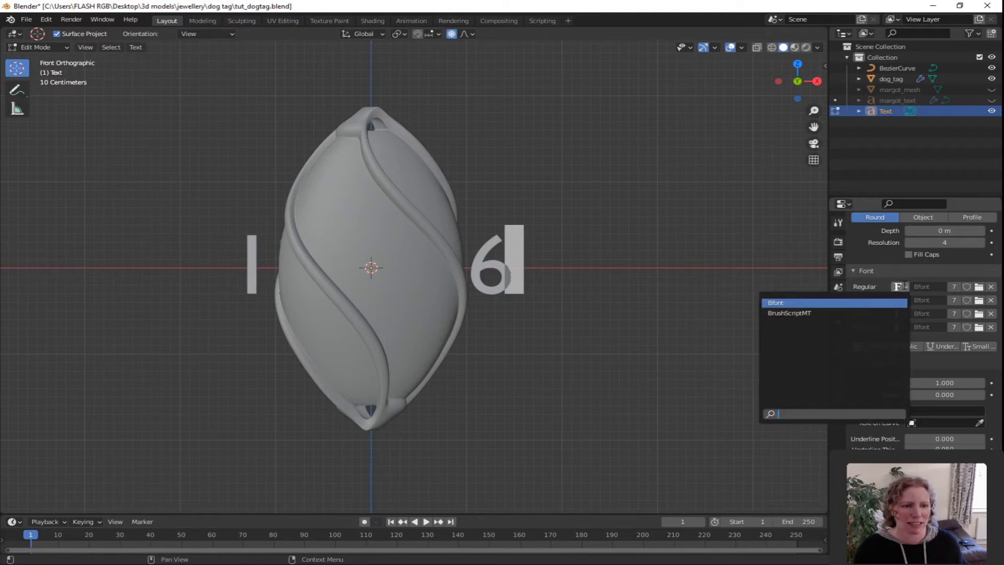
{"action": "left_click", "coordinate": [799, 314]}
{"action": "middle_click_drag", "start_coordinate": [685, 390], "coordinate": [595, 417]}
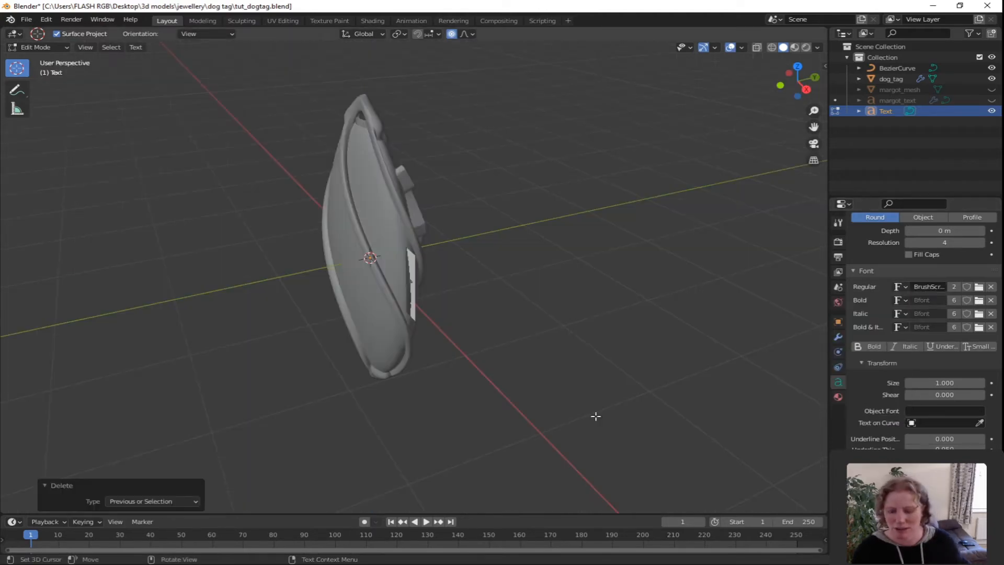
{"action": "key", "text": "Tab"}
{"action": "key", "text": "g"}
{"action": "key", "text": "y"}
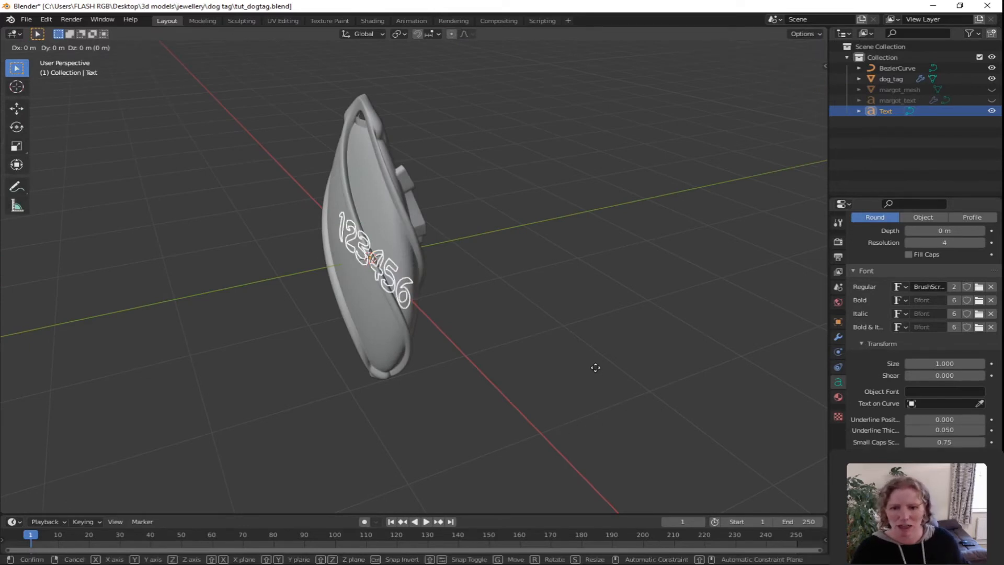
{"action": "left_click", "coordinate": [517, 385]}
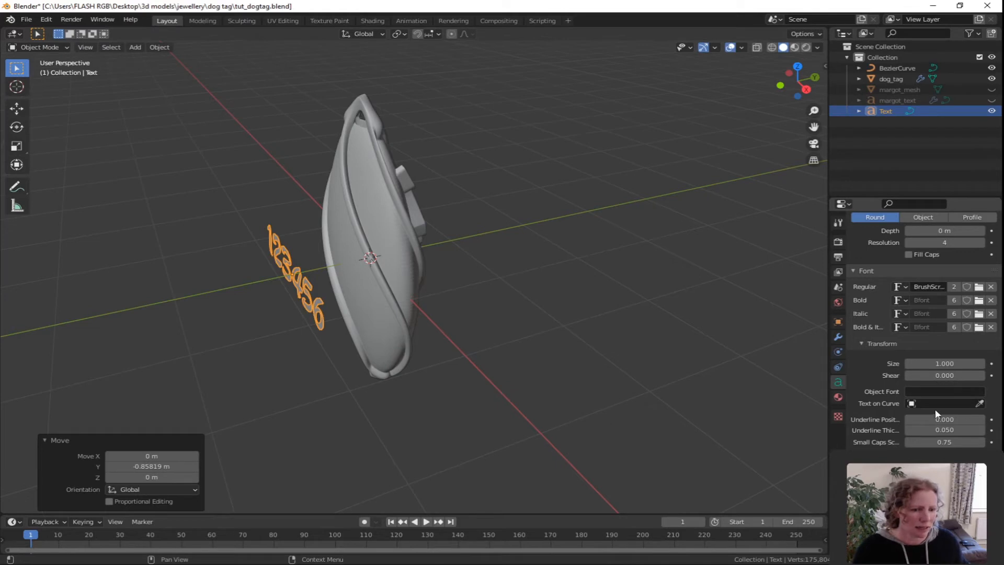
- Give the number text thickness with an extrude value of 0.09 m
{"action": "scroll", "coordinate": [936, 328], "scroll_direction": "up", "scroll_amount": 3}
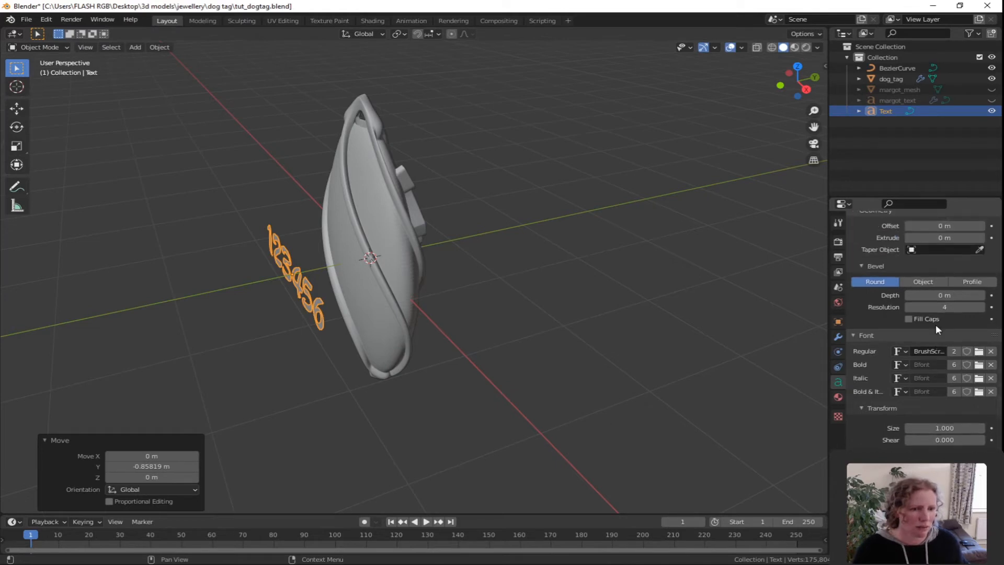
{"action": "scroll", "coordinate": [936, 324], "scroll_direction": "up", "scroll_amount": 3}
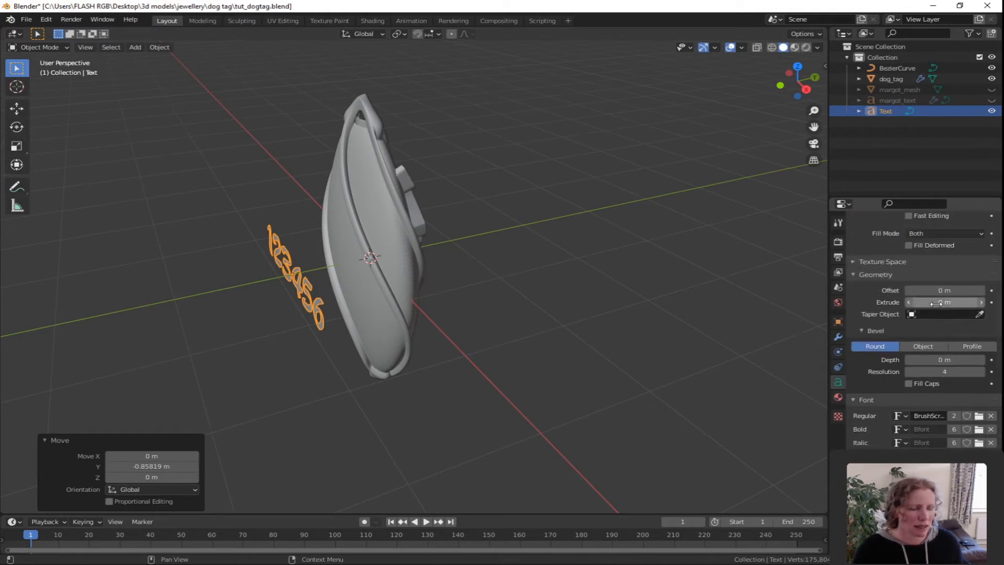
{"action": "left_click_drag", "start_coordinate": [937, 303], "coordinate": [952, 302]}
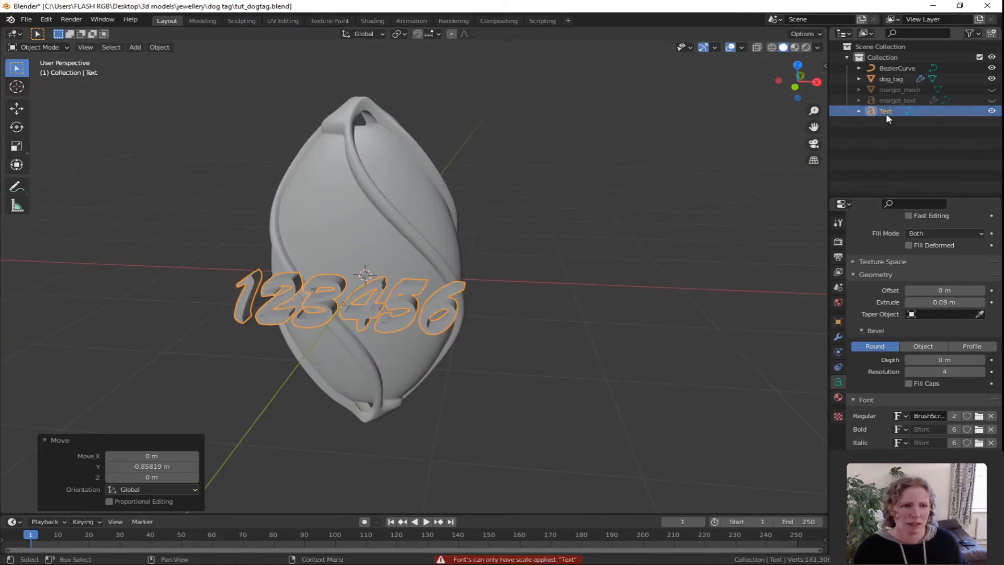
- Rename the number text object to NUMBER_TEXT
{"action": "double_click", "coordinate": [886, 112]}
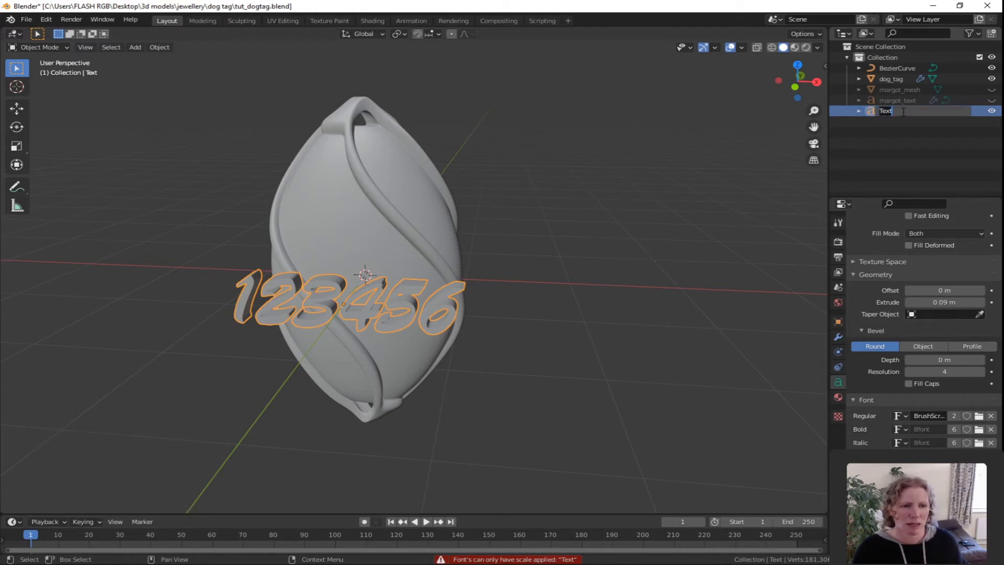
{"action": "type", "text": "NUM"}
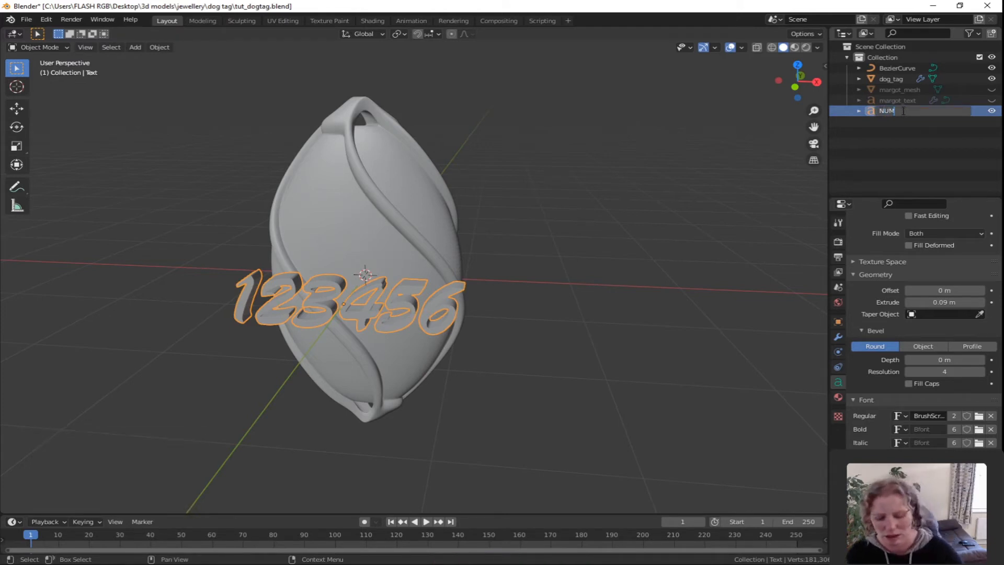
{"action": "type", "text": "BER_"}
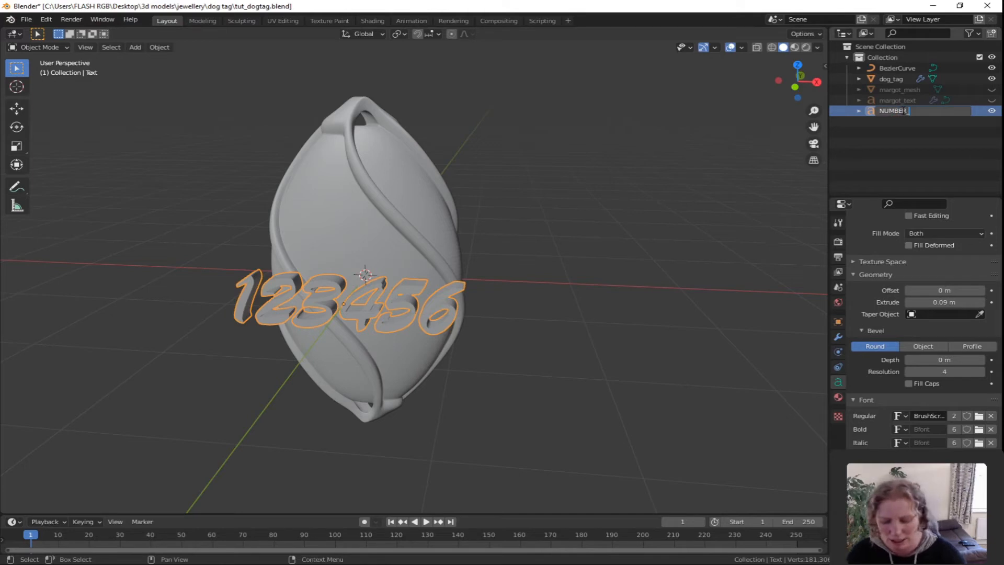
{"action": "type", "text": "TEXT"}
{"action": "key", "text": "Return"}
- Rotate the number text about -53.8° in front view to follow the tag's diagonal band, and shear its digits backward to stand upright
{"action": "key", "text": "KP_1"}
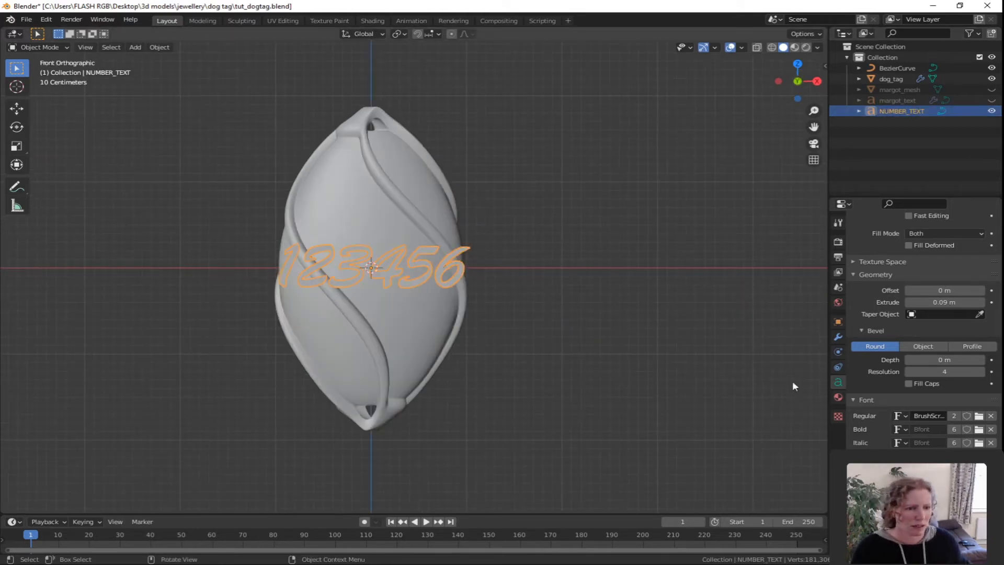
{"action": "key", "text": "r"}
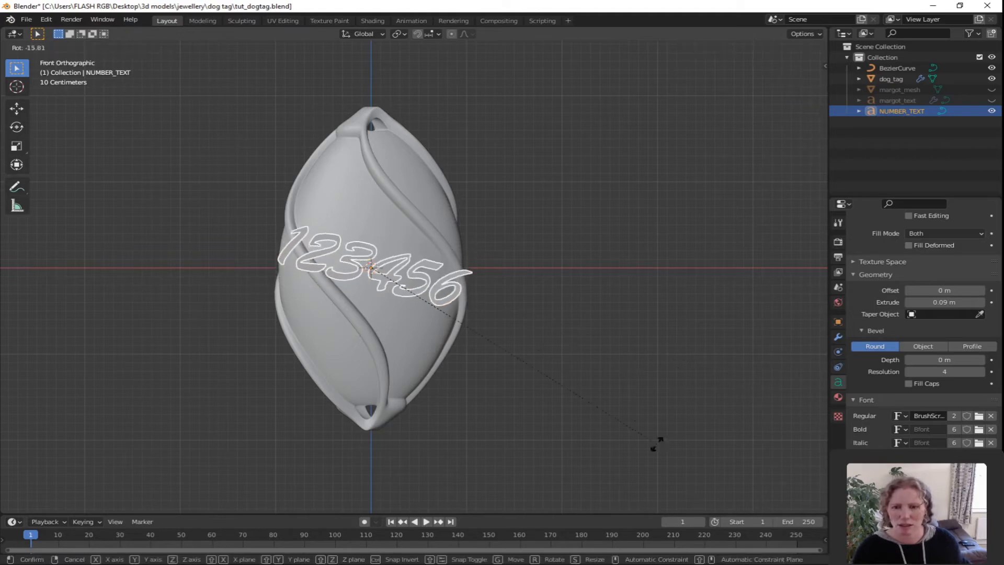
{"action": "left_click", "coordinate": [448, 482]}
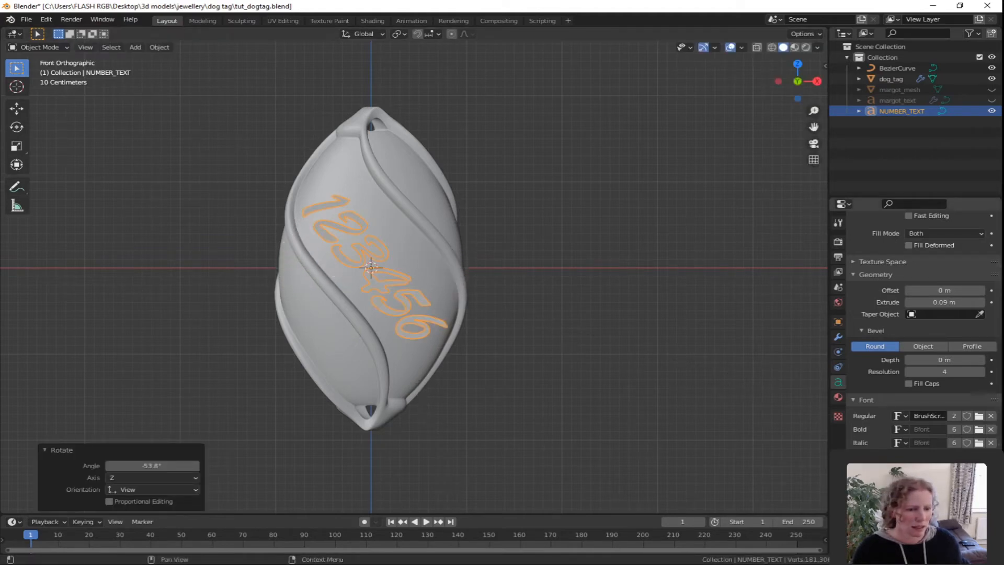
{"action": "left_click_drag", "start_coordinate": [945, 500], "coordinate": [912, 500]}
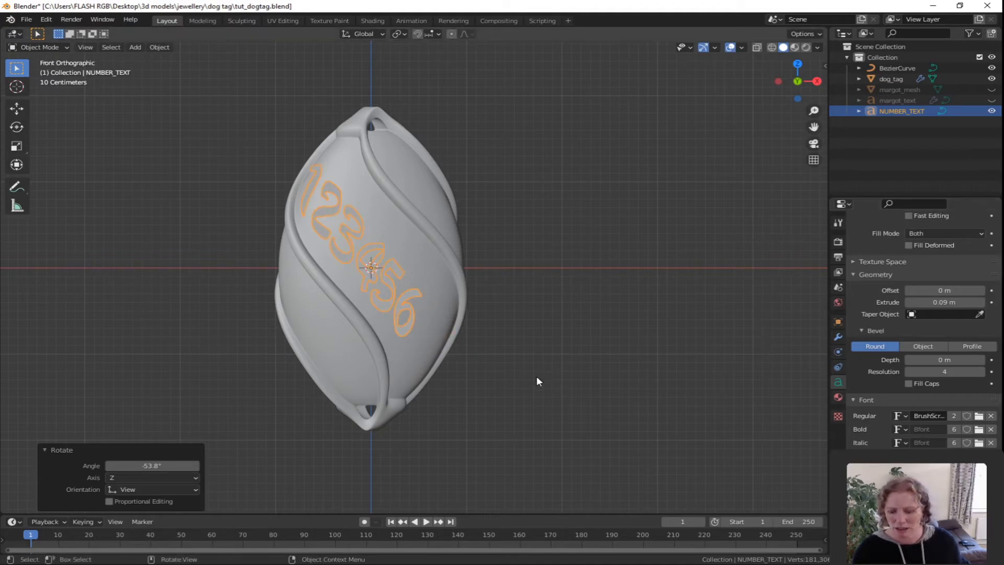
- Move the number text about 0.16 m in X and -0.17 m in Z onto the band, and about 0.5 m along Y towards the tag
{"action": "key", "text": "g"}
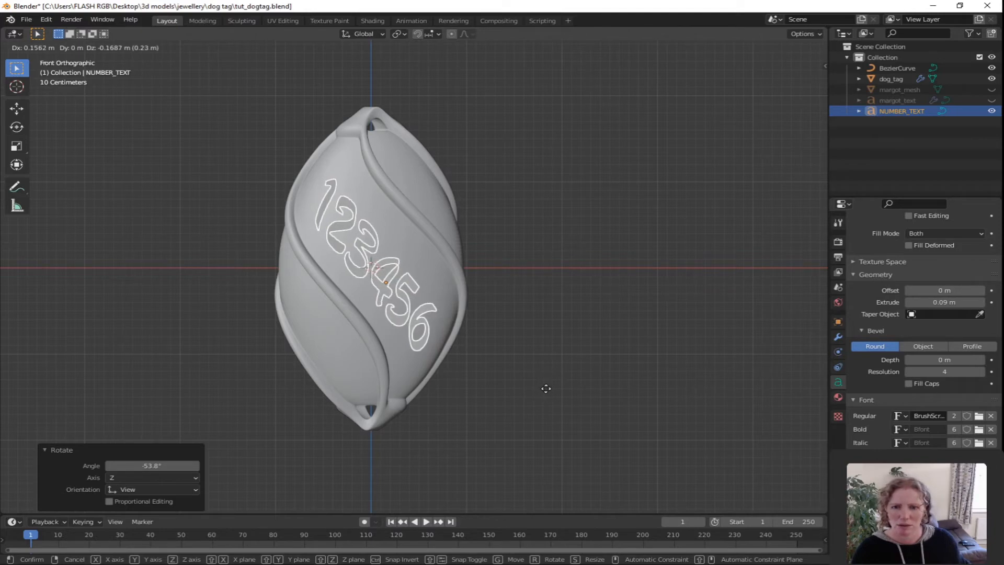
{"action": "left_click", "coordinate": [546, 389]}
{"action": "middle_click_drag", "start_coordinate": [567, 378], "coordinate": [458, 418]}
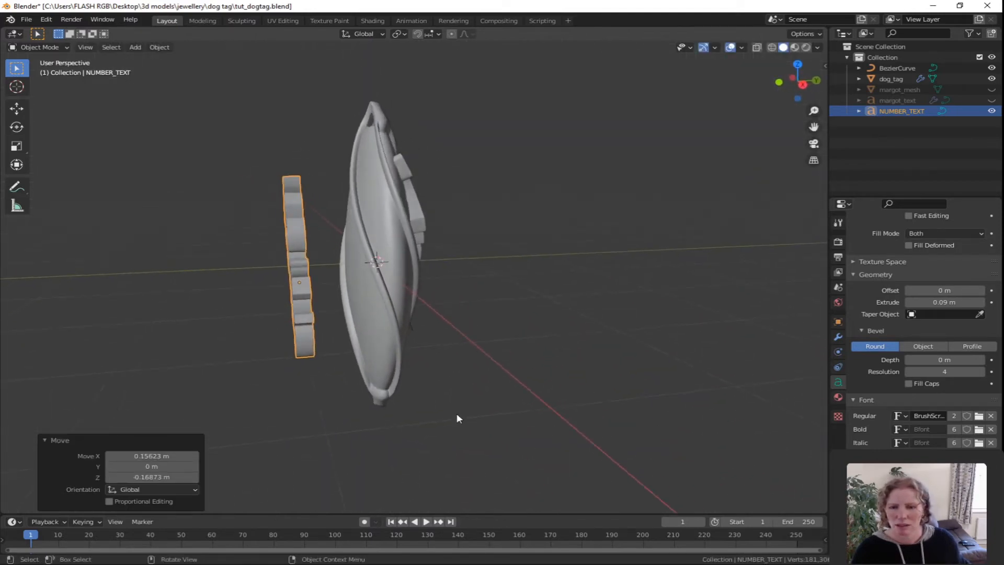
{"action": "key", "text": "g"}
{"action": "key", "text": "y"}
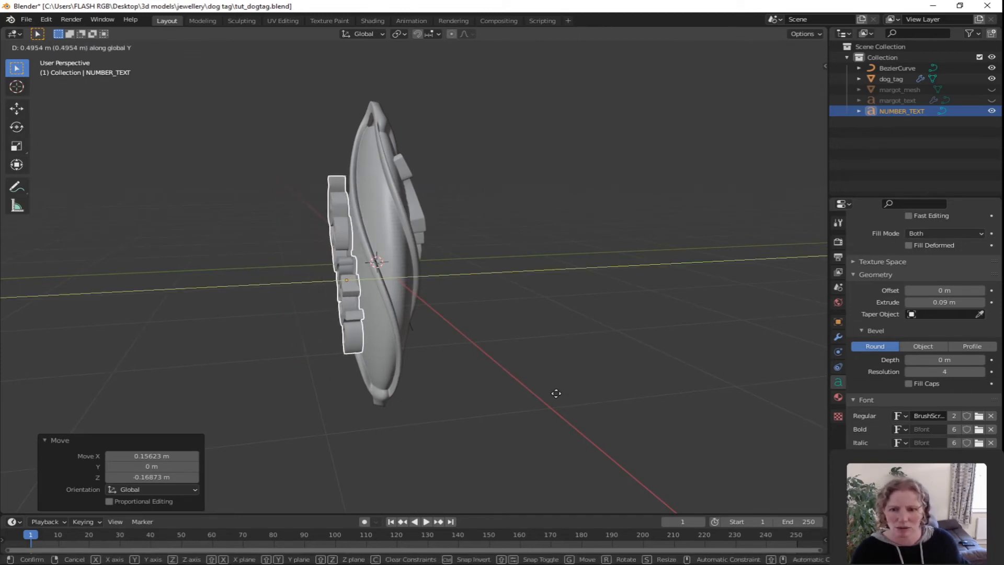
{"action": "left_click", "coordinate": [557, 395]}
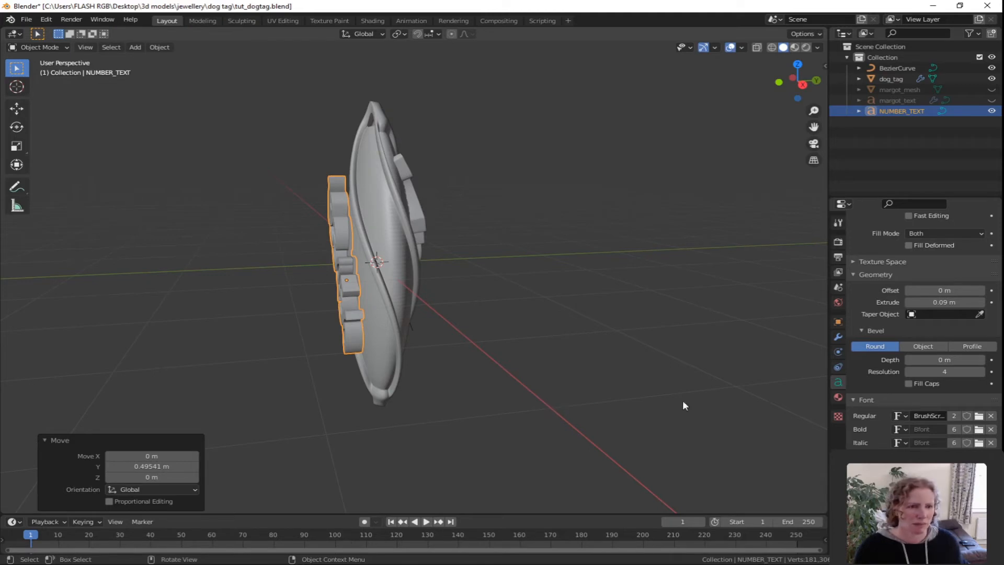
- Add a Curve modifier to NUMBER_TEXT with BezierCurve as its curve object
{"action": "left_click", "coordinate": [838, 338]}
{"action": "left_click", "coordinate": [923, 240]}
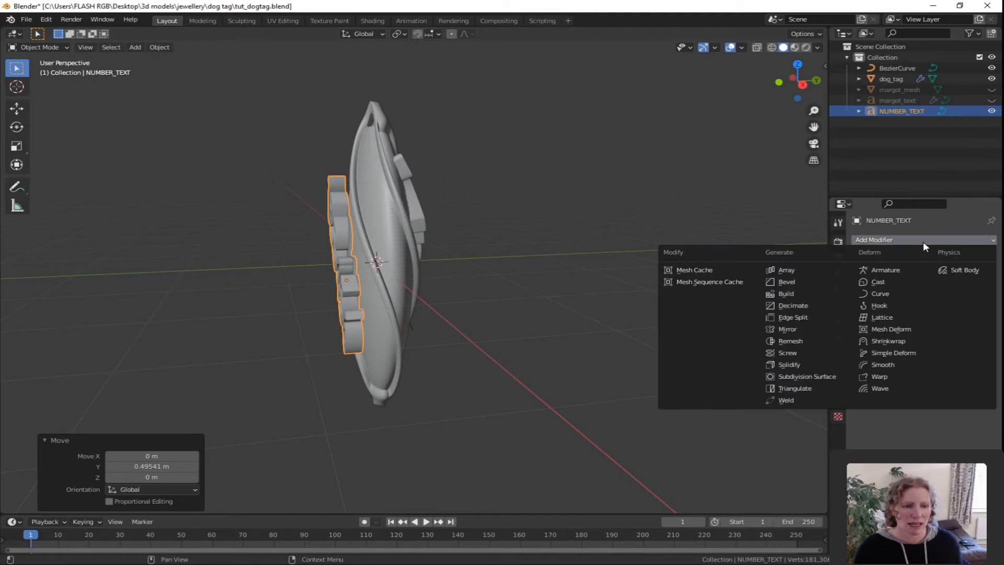
{"action": "left_click", "coordinate": [889, 294]}
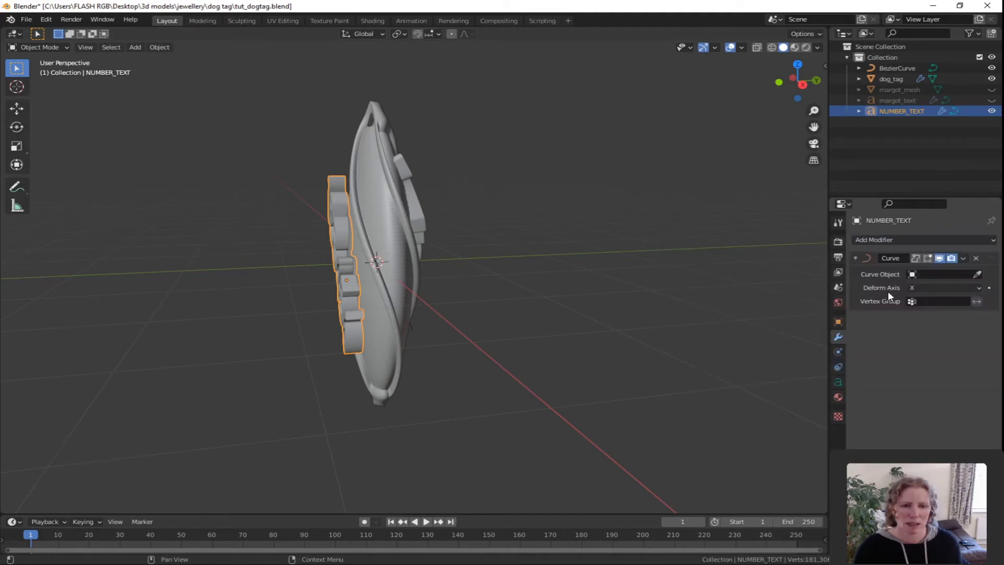
{"action": "left_click", "coordinate": [977, 275]}
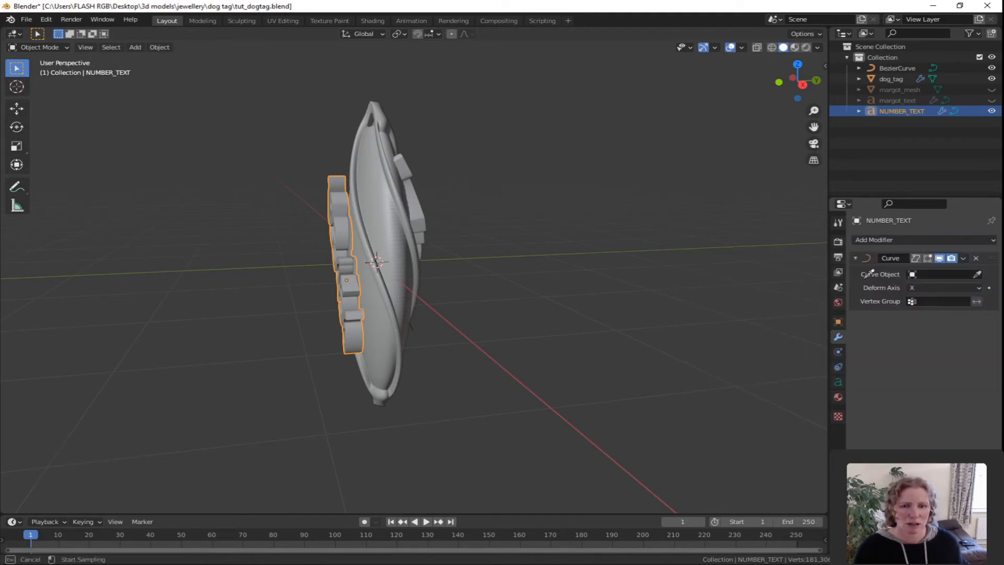
{"action": "left_click", "coordinate": [899, 66]}
- Move the curved numbers about 0.96 m down in front view onto the diagonal band and scale them to about 0.832
{"action": "middle_click_drag", "start_coordinate": [514, 249], "coordinate": [657, 260]}
{"action": "scroll", "coordinate": [656, 260], "scroll_direction": "up", "scroll_amount": 2}
{"action": "key", "text": "KP_1"}
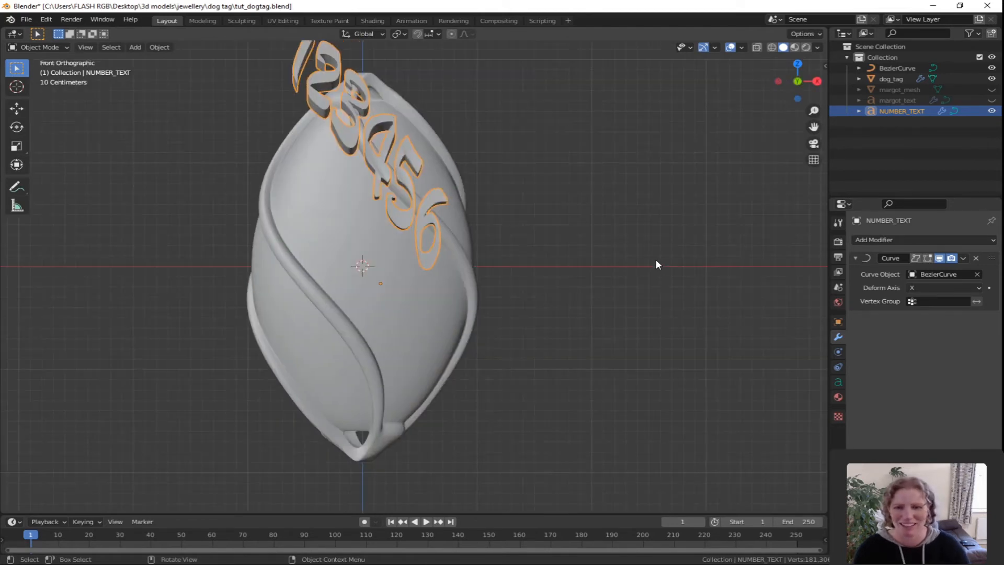
{"action": "key", "text": "g"}
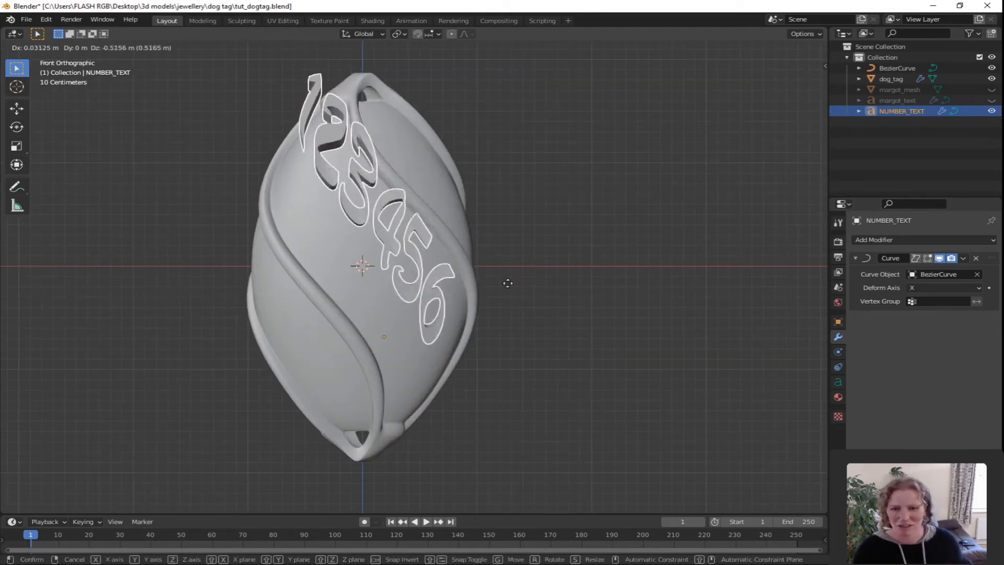
{"action": "left_click", "coordinate": [502, 329]}
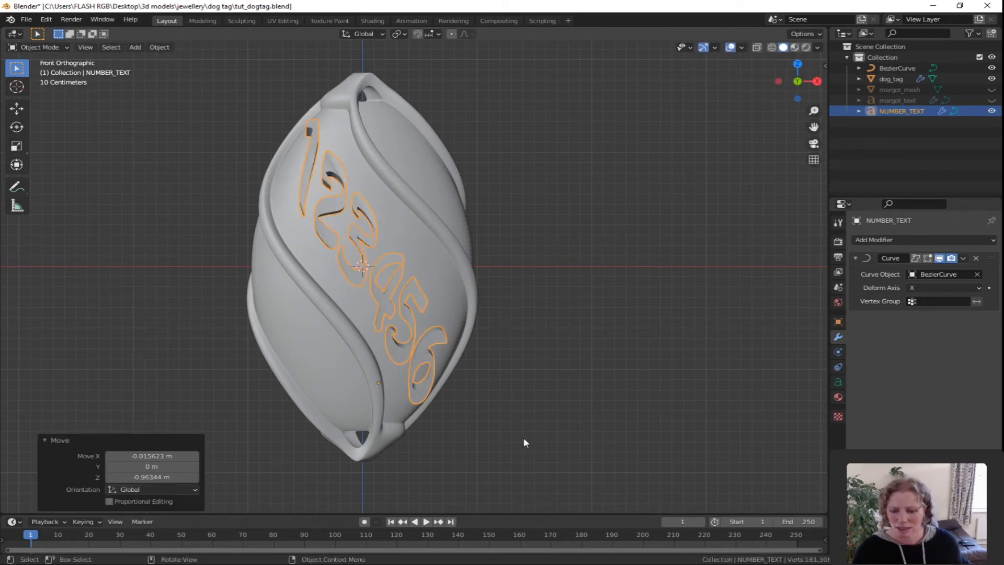
{"action": "key", "text": "s"}
{"action": "left_click", "coordinate": [505, 410]}
- Duplicate NUMBER_TEXT in place and rename the copy NUMBER_mesh
{"action": "middle_click_drag", "start_coordinate": [505, 410], "coordinate": [564, 359]}
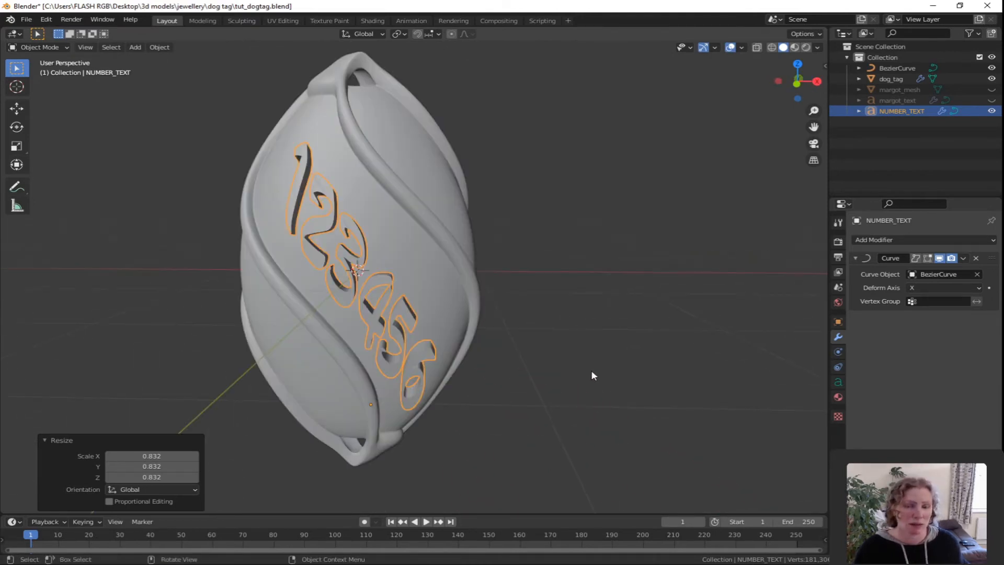
{"action": "key", "text": "shift+d"}
{"action": "right_click", "coordinate": [572, 333]}
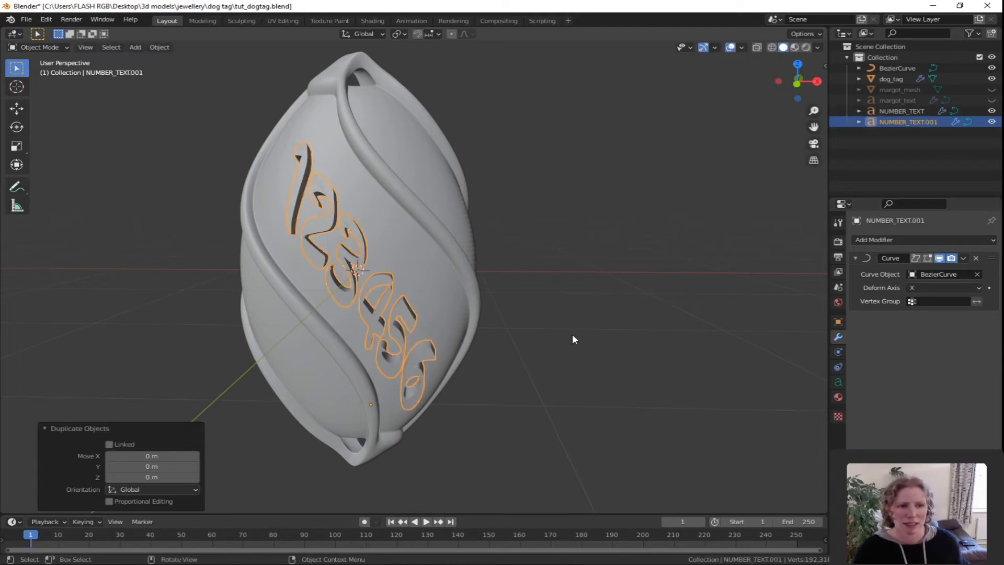
{"action": "double_click", "coordinate": [922, 121]}
{"action": "left_click", "coordinate": [938, 122]}
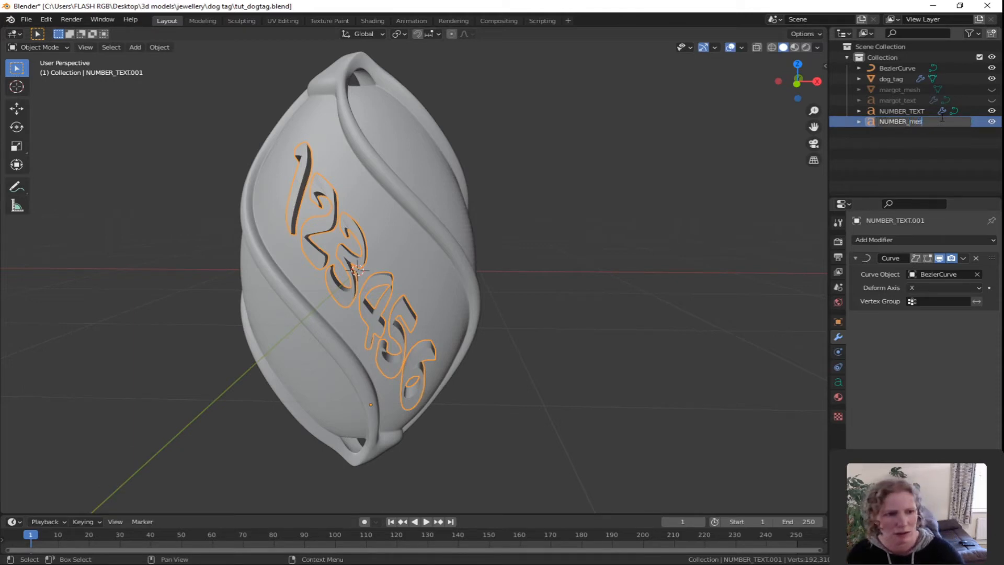
{"action": "type", "text": "mesh"}
{"action": "key", "text": "Return"}
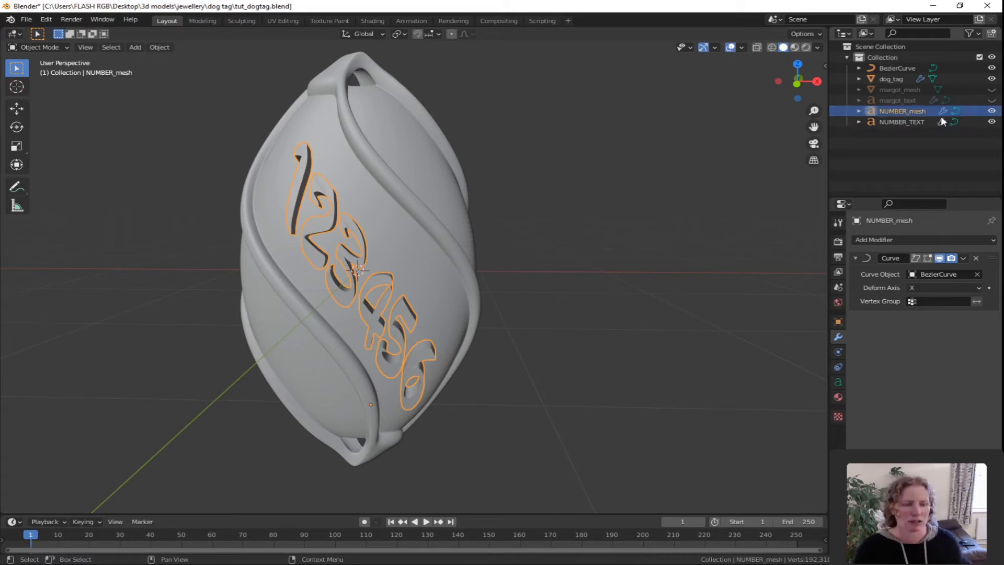
- Hide the original NUMBER_TEXT object and convert NUMBER_mesh to a mesh
{"action": "left_click", "coordinate": [992, 121]}
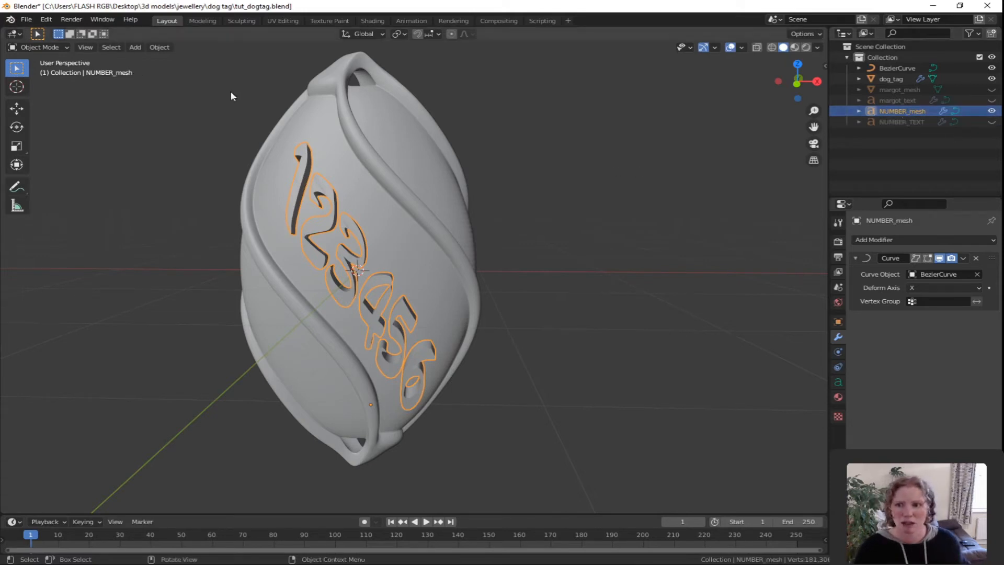
{"action": "left_click", "coordinate": [160, 47]}
{"action": "mouse_move", "coordinate": [172, 331]}
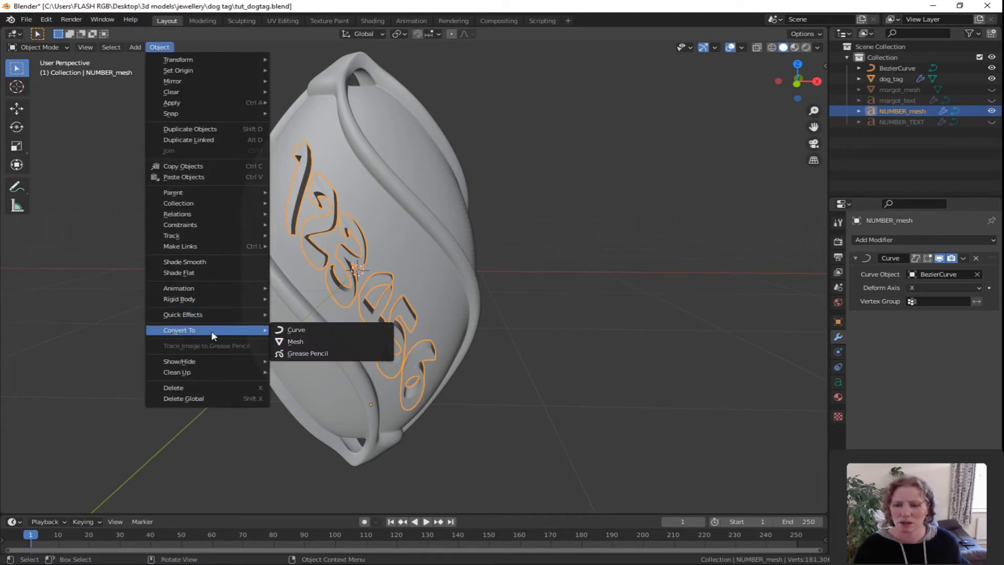
{"action": "left_click", "coordinate": [300, 342]}
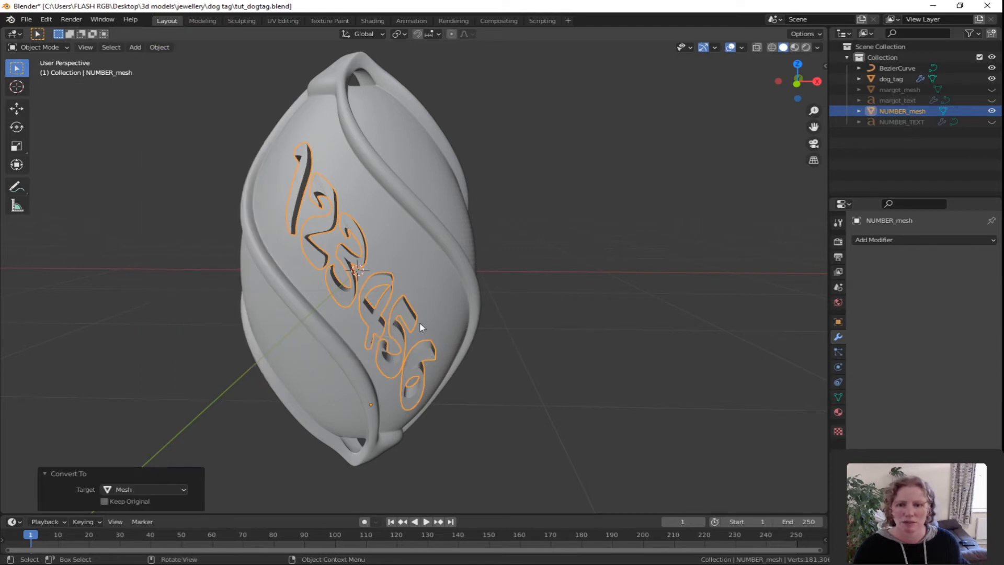
- Move NUMBER_mesh about 0.18 m along global Y in right view so the digits sink into the tag's surface
{"action": "middle_click_drag", "start_coordinate": [539, 333], "coordinate": [420, 321]}
{"action": "scroll", "coordinate": [420, 328], "scroll_direction": "up", "scroll_amount": 2}
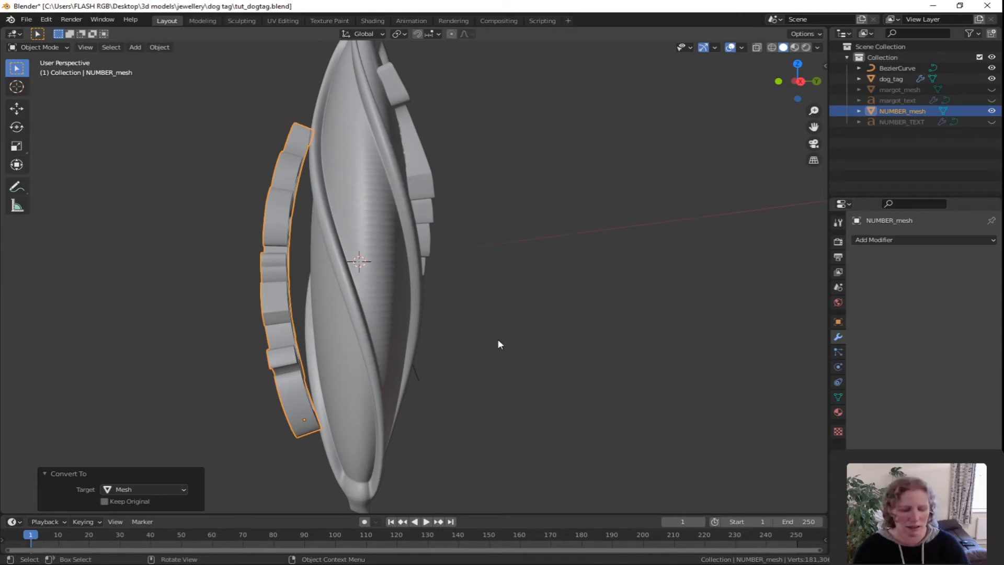
{"action": "key", "text": "KP_3"}
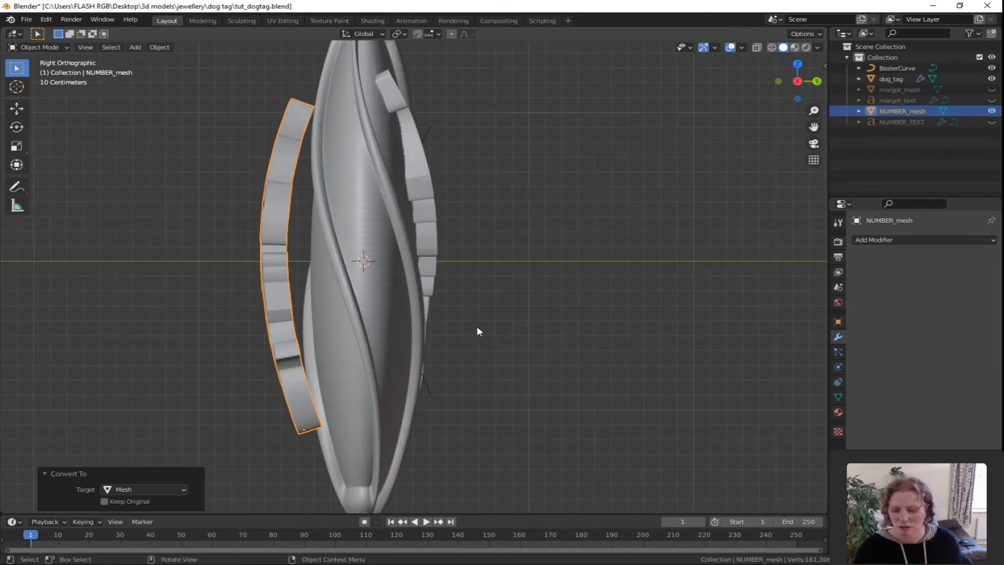
{"action": "key", "text": "g"}
{"action": "key", "text": "y"}
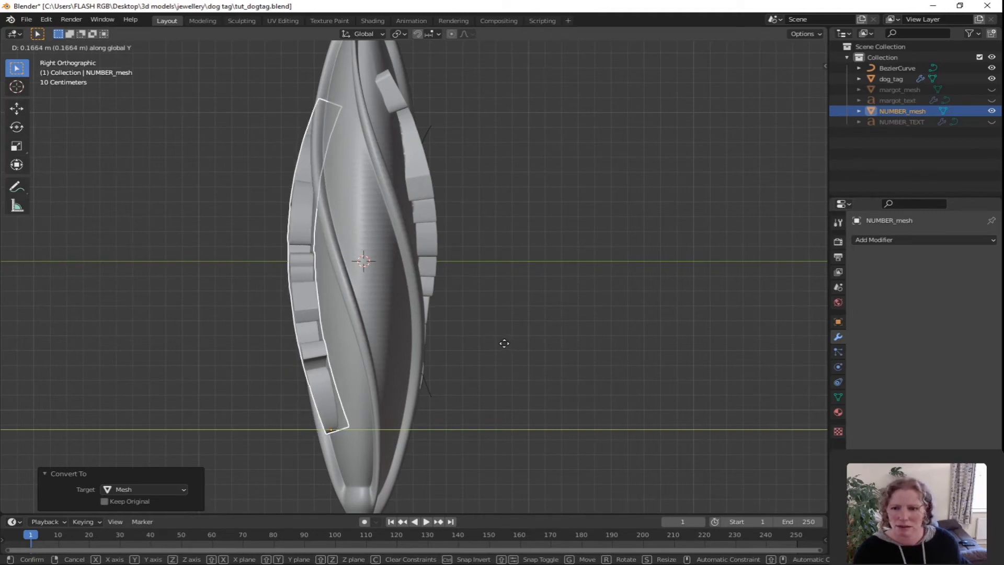
{"action": "left_click", "coordinate": [506, 344]}
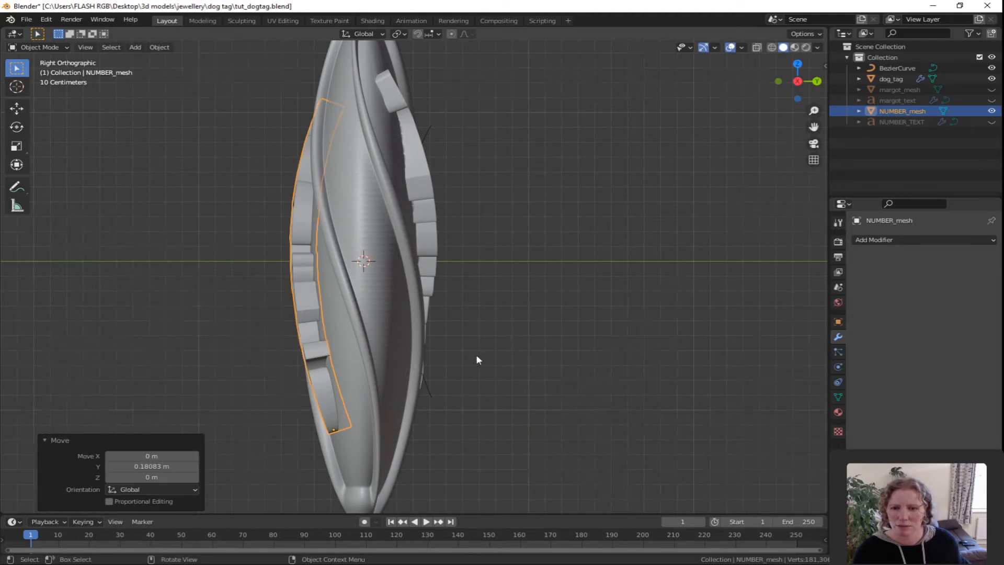
- Apply a Limited Dissolve with a 5° maximum angle to all of NUMBER_mesh's geometry in Edit Mode
{"action": "middle_click_drag", "start_coordinate": [476, 359], "coordinate": [542, 327]}
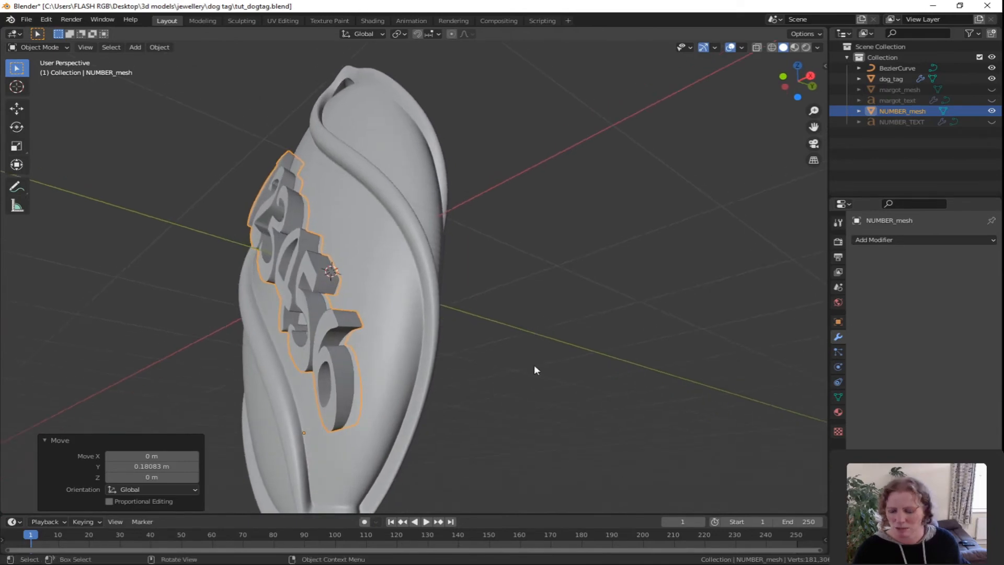
{"action": "key", "text": "Tab"}
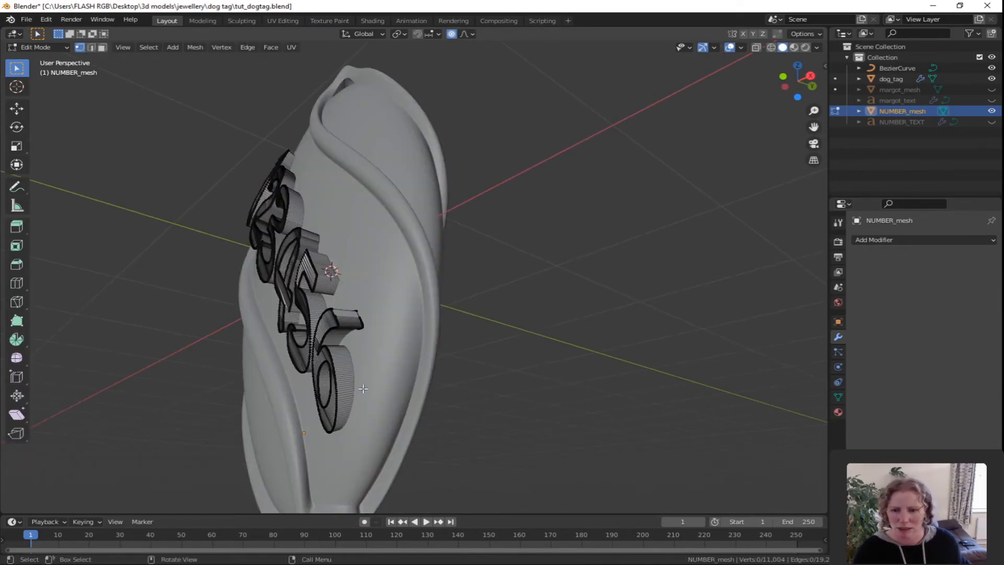
{"action": "key", "text": "KP_1"}
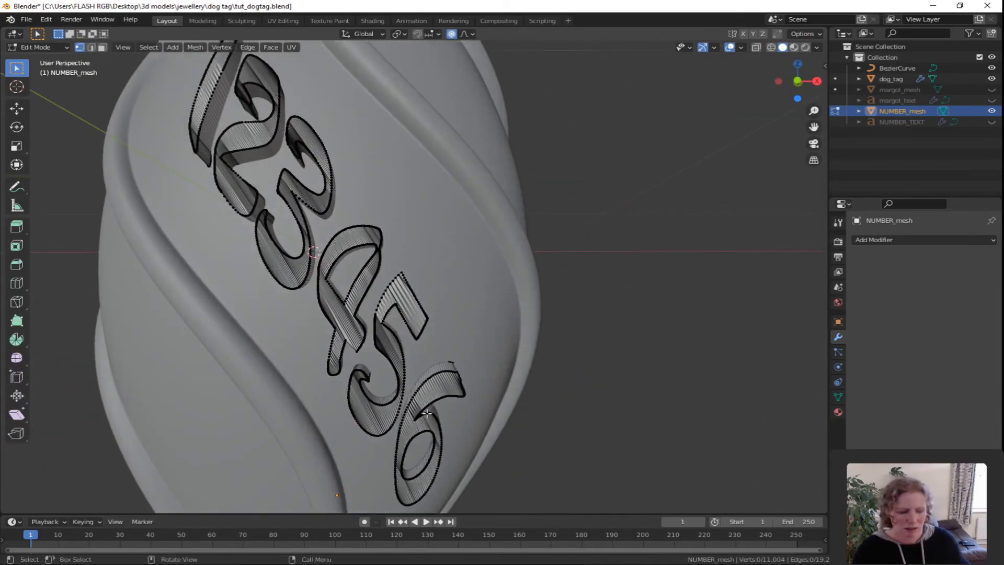
{"action": "scroll", "coordinate": [428, 413], "scroll_direction": "up", "scroll_amount": 1}
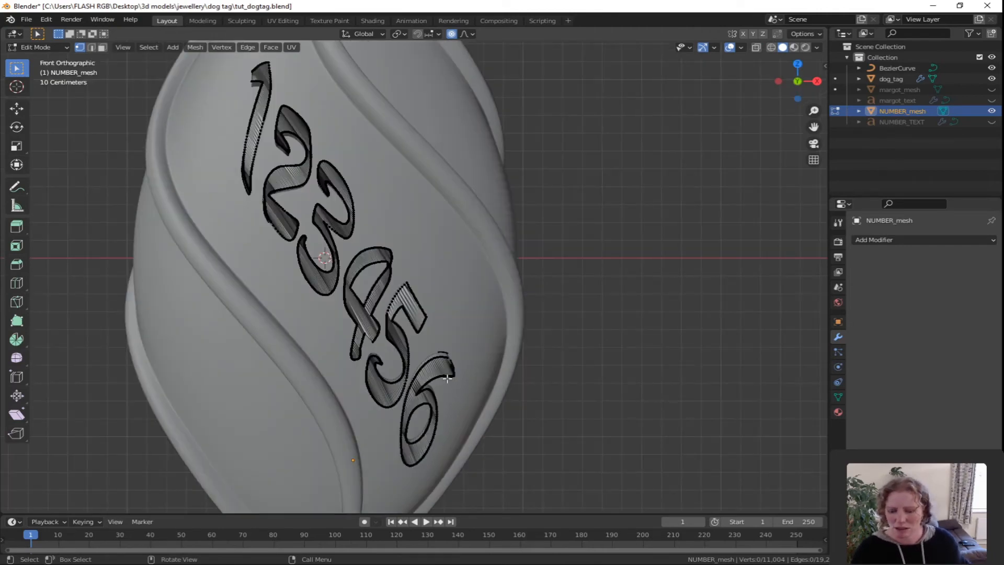
{"action": "key", "text": "a"}
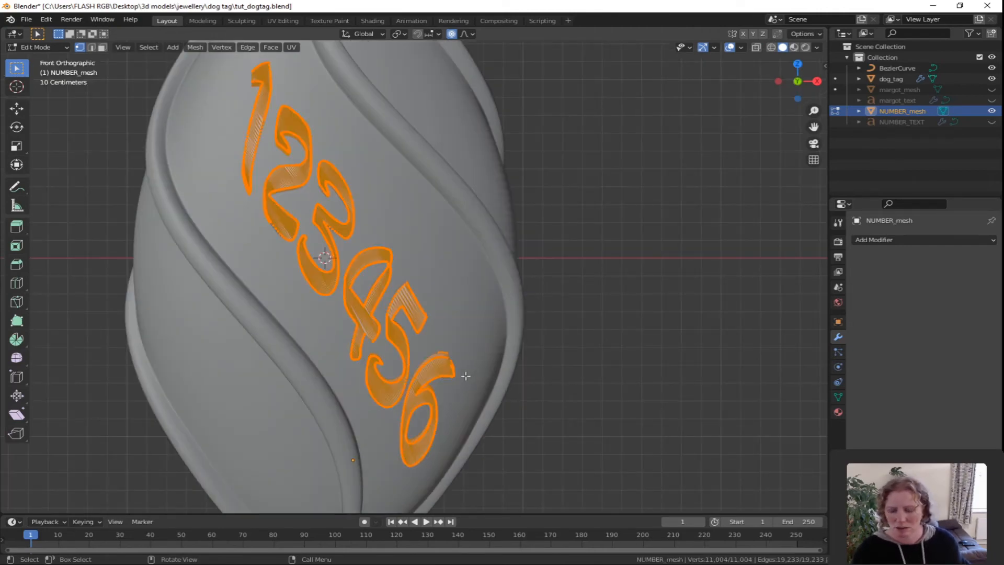
{"action": "key", "text": "x"}
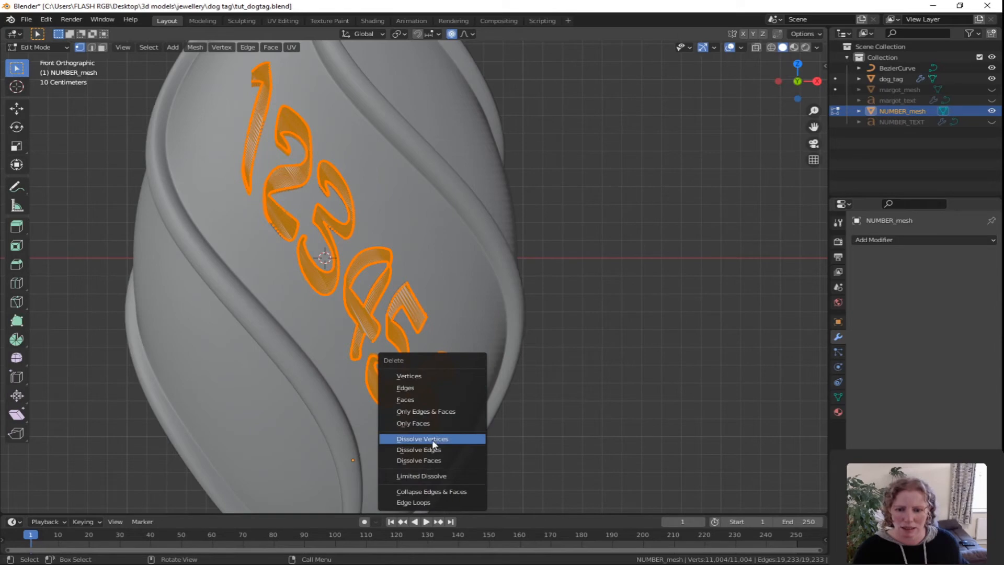
{"action": "left_click", "coordinate": [433, 476]}
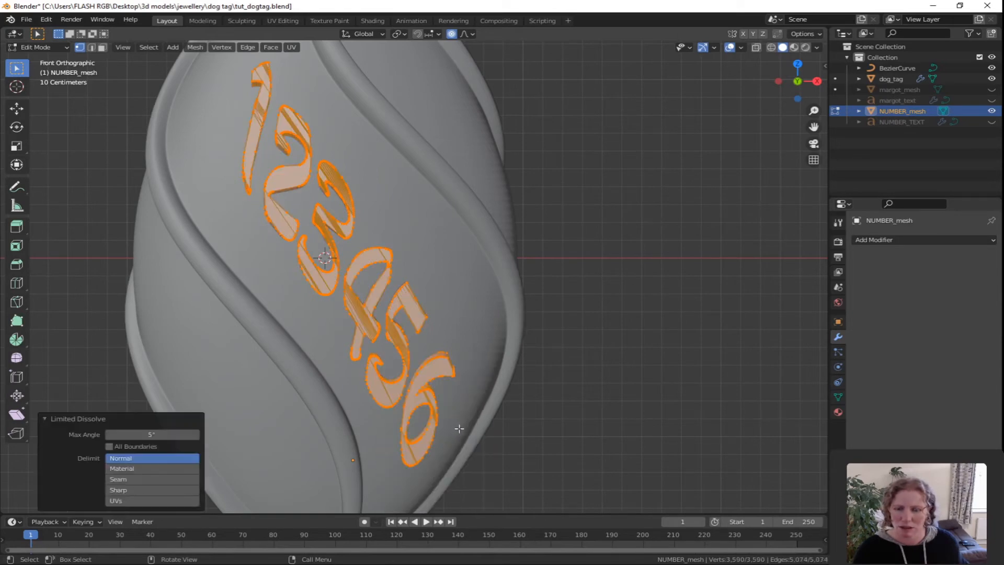
{"action": "middle_click_drag", "start_coordinate": [487, 429], "coordinate": [476, 411]}
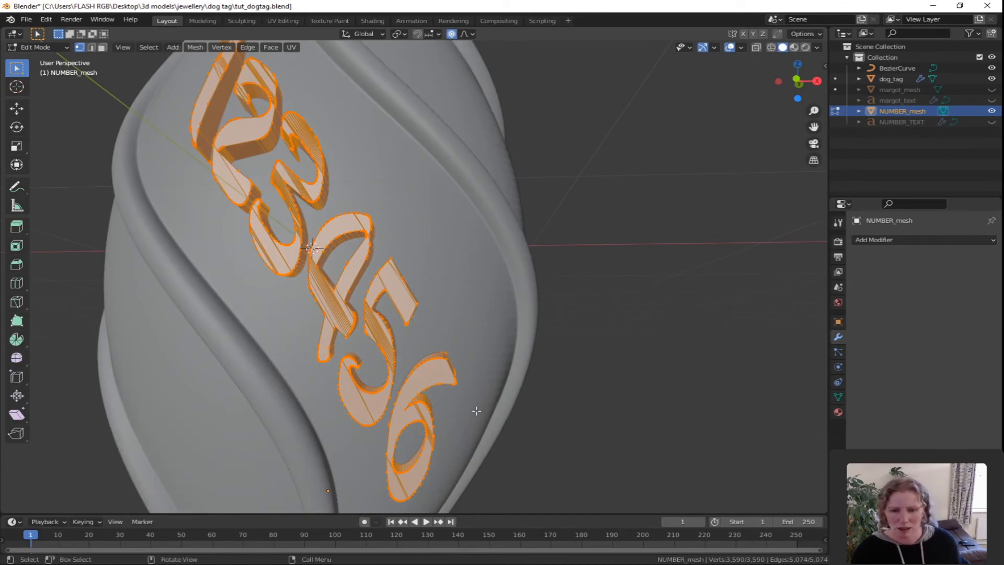
- Select the whole digit 6 with X-ray on and rotate it about -4.5° in side view with smooth proportional editing, size 0.51
{"action": "left_click", "coordinate": [602, 305]}
{"action": "left_click", "coordinate": [755, 48]}
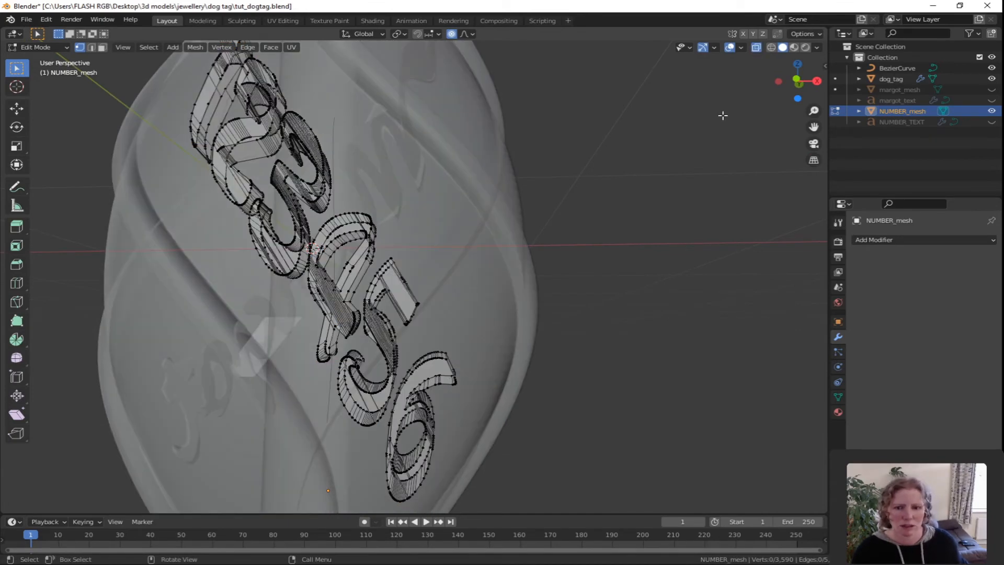
{"action": "key", "text": "KP_1"}
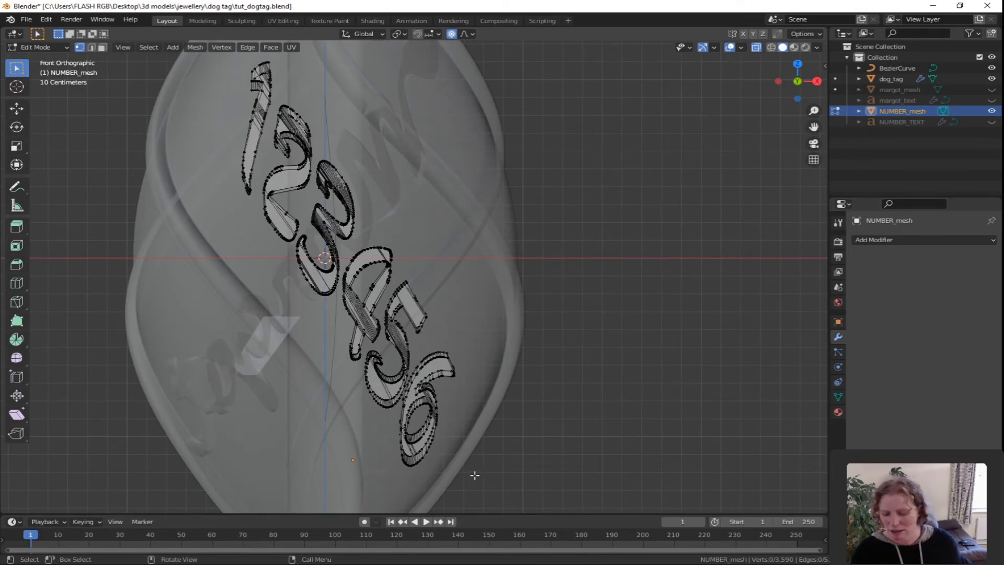
{"action": "key", "text": "c"}
{"action": "mouse_move", "coordinate": [434, 377]}
{"action": "left_mouse_down"}
{"action": "mouse_move", "coordinate": [435, 361]}
{"action": "mouse_move", "coordinate": [450, 366]}
{"action": "mouse_move", "coordinate": [431, 368]}
{"action": "mouse_move", "coordinate": [411, 444]}
{"action": "mouse_move", "coordinate": [433, 402]}
{"action": "left_mouse_up"}
{"action": "right_click", "coordinate": [433, 402]}
{"action": "middle_click_drag", "start_coordinate": [433, 402], "coordinate": [429, 381]}
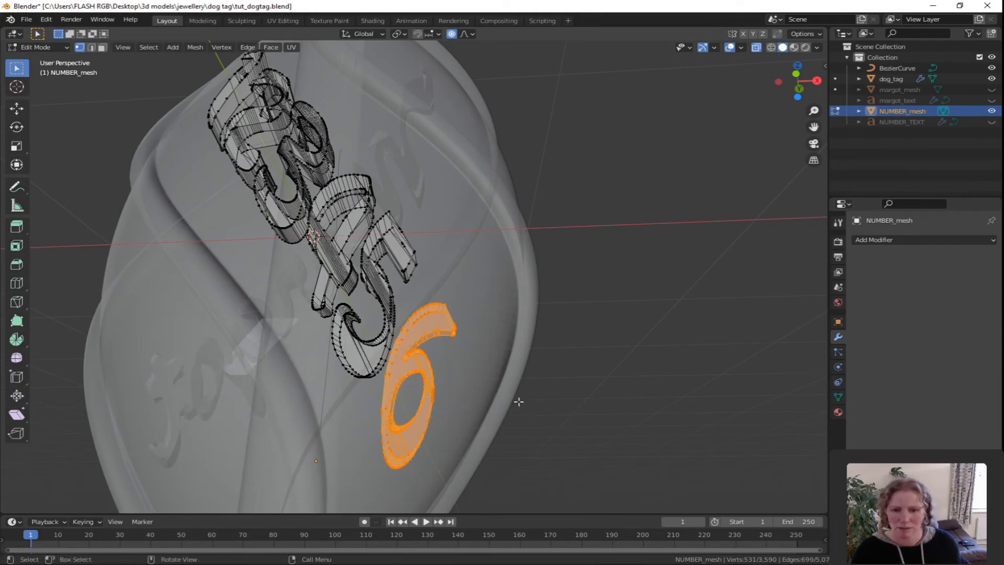
{"action": "middle_click_drag", "start_coordinate": [518, 402], "coordinate": [405, 397]}
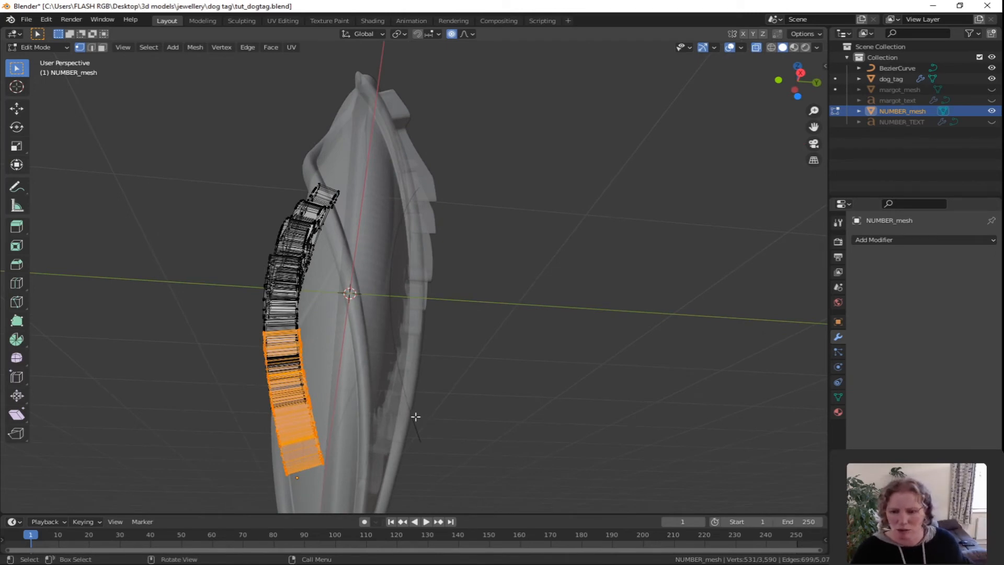
{"action": "key", "text": "r"}
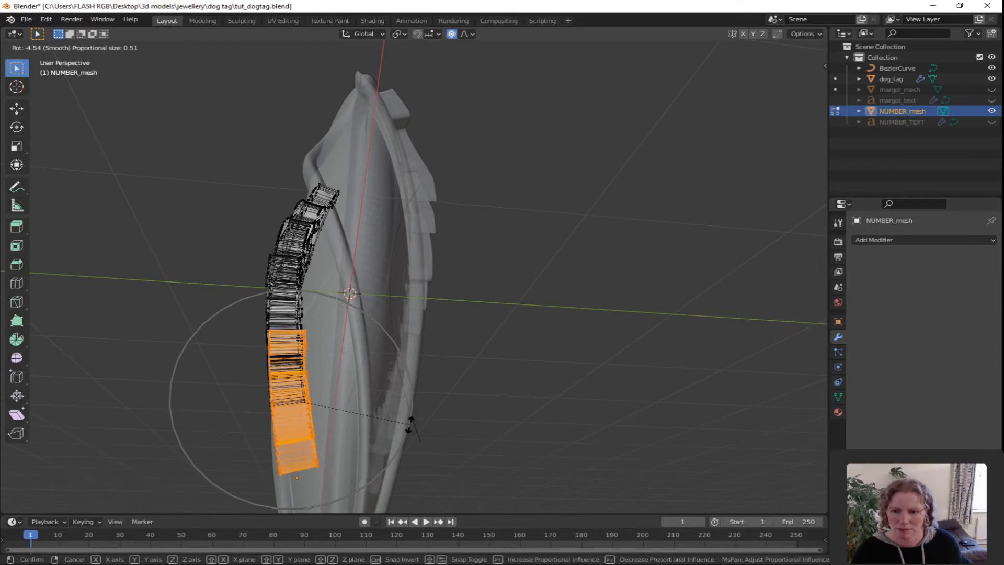
{"action": "left_click", "coordinate": [410, 426]}
- Select only the digit 1 and rotate it about -7.8° in side view with smooth proportional editing, size 1.21
{"action": "middle_click_drag", "start_coordinate": [373, 416], "coordinate": [308, 284]}
{"action": "key", "text": "alt+a"}
{"action": "key", "text": "c"}
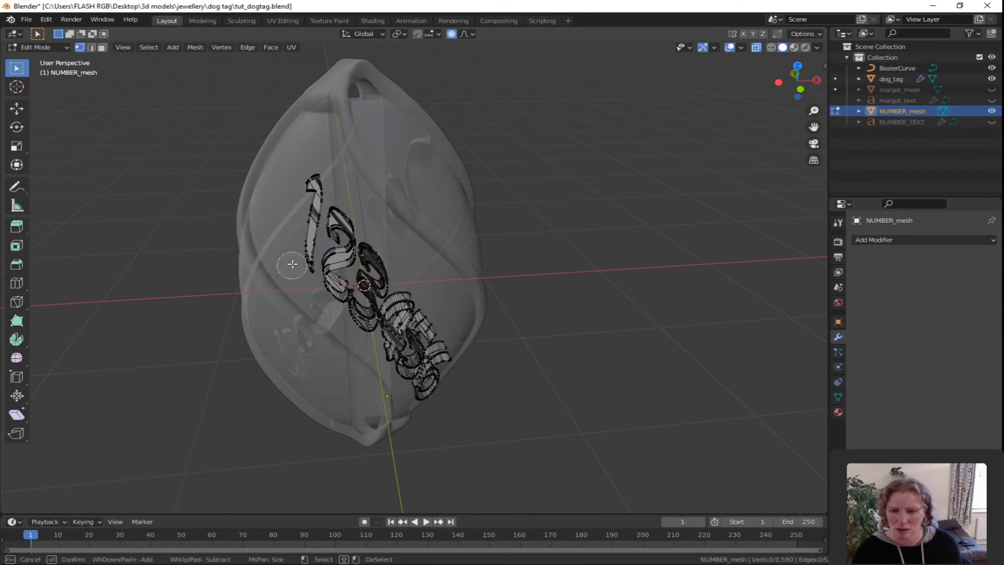
{"action": "mouse_move", "coordinate": [296, 267]}
{"action": "left_mouse_down"}
{"action": "mouse_move", "coordinate": [307, 262]}
{"action": "mouse_move", "coordinate": [309, 166]}
{"action": "left_mouse_up"}
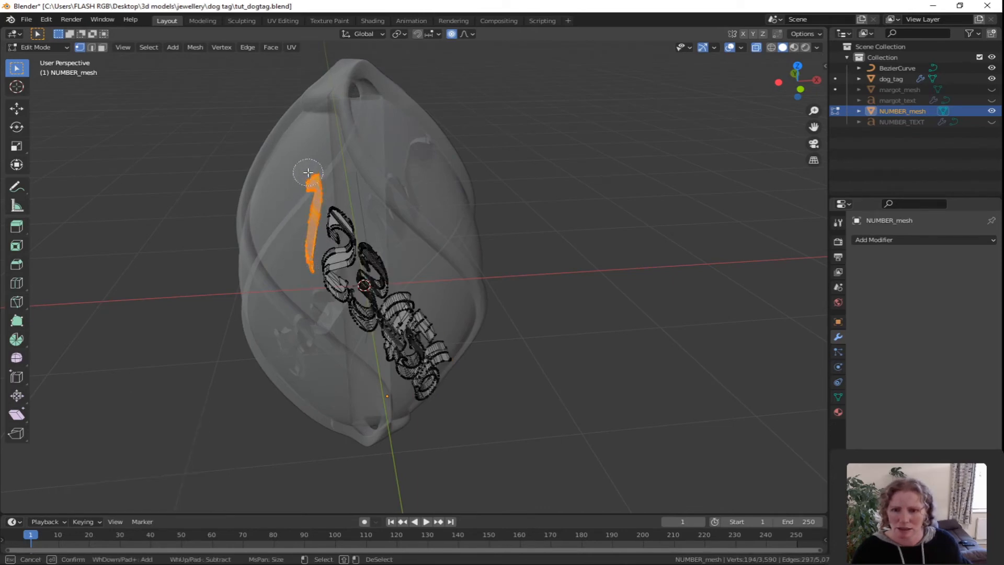
{"action": "key", "text": "Escape"}
{"action": "mouse_move", "coordinate": [314, 305]}
{"action": "middle_mouse_down"}
{"action": "mouse_move", "coordinate": [422, 313]}
{"action": "mouse_move", "coordinate": [463, 295]}
{"action": "middle_mouse_up"}
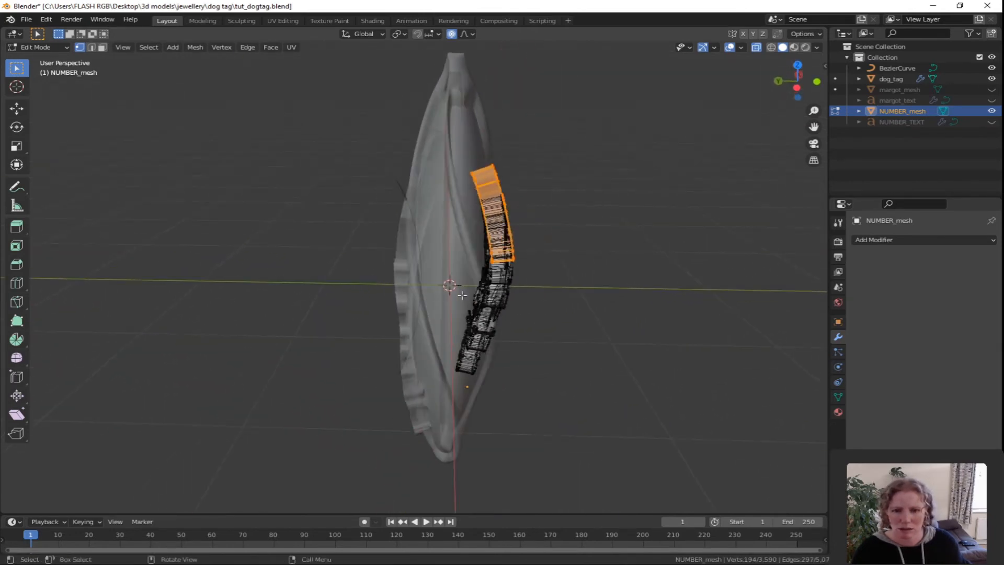
{"action": "key", "text": "r"}
{"action": "scroll", "coordinate": [530, 303], "scroll_direction": "down", "scroll_amount": 10}
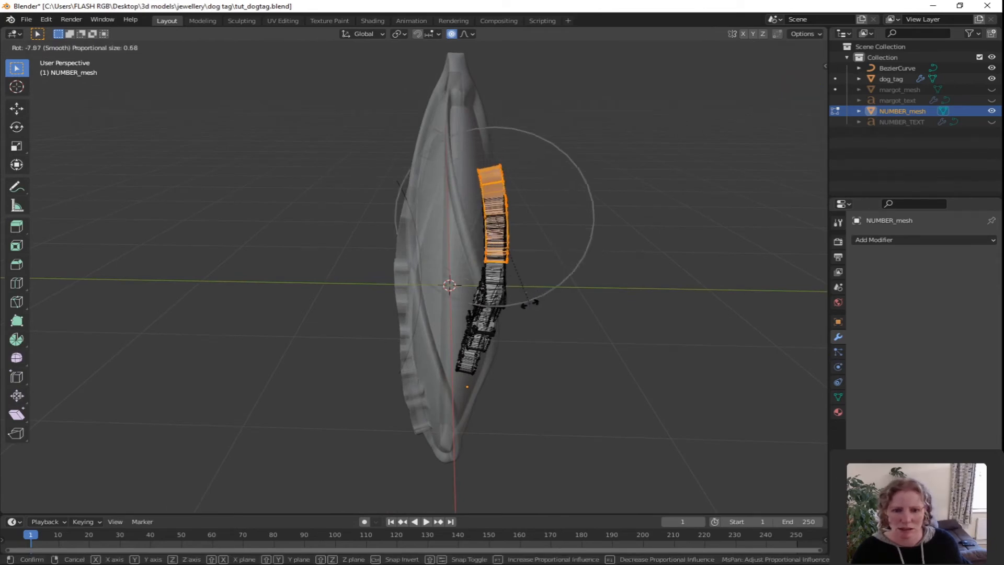
{"action": "scroll", "coordinate": [530, 303], "scroll_direction": "down", "scroll_amount": 2}
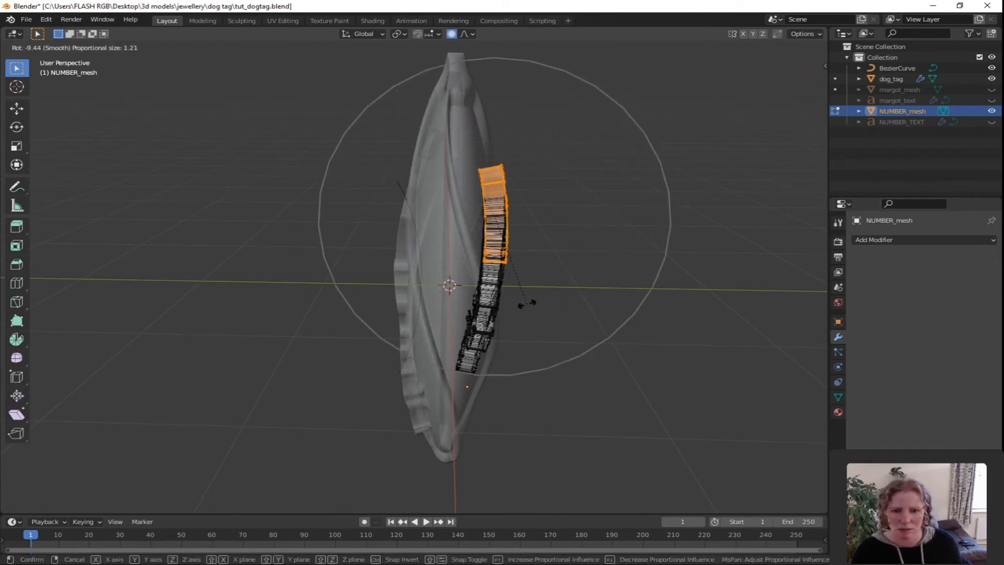
{"action": "left_click", "coordinate": [530, 302]}
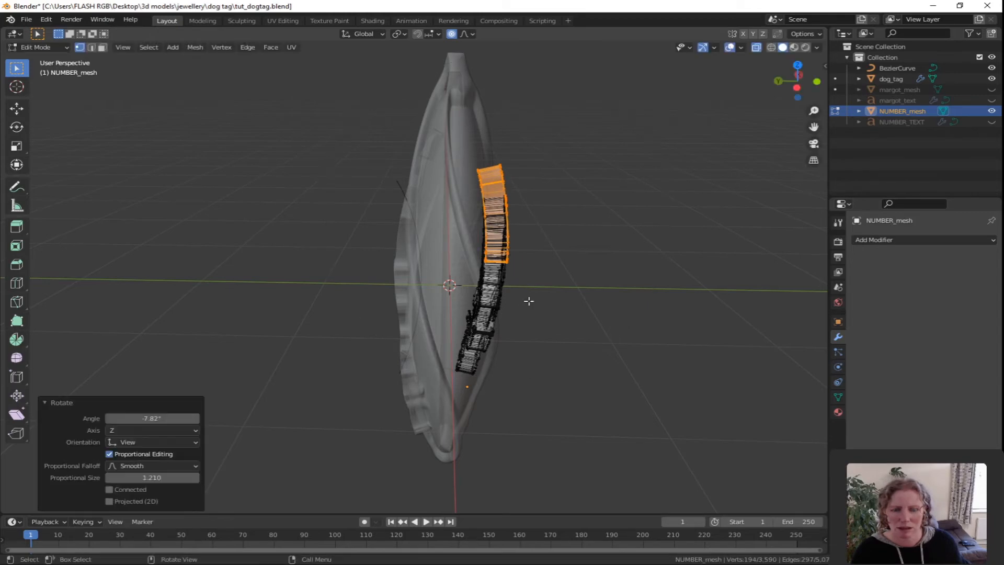
- Turn off X-ray, return NUMBER_mesh to Object Mode and save the file
{"action": "middle_click_drag", "start_coordinate": [529, 300], "coordinate": [453, 313]}
{"action": "left_click", "coordinate": [757, 48]}
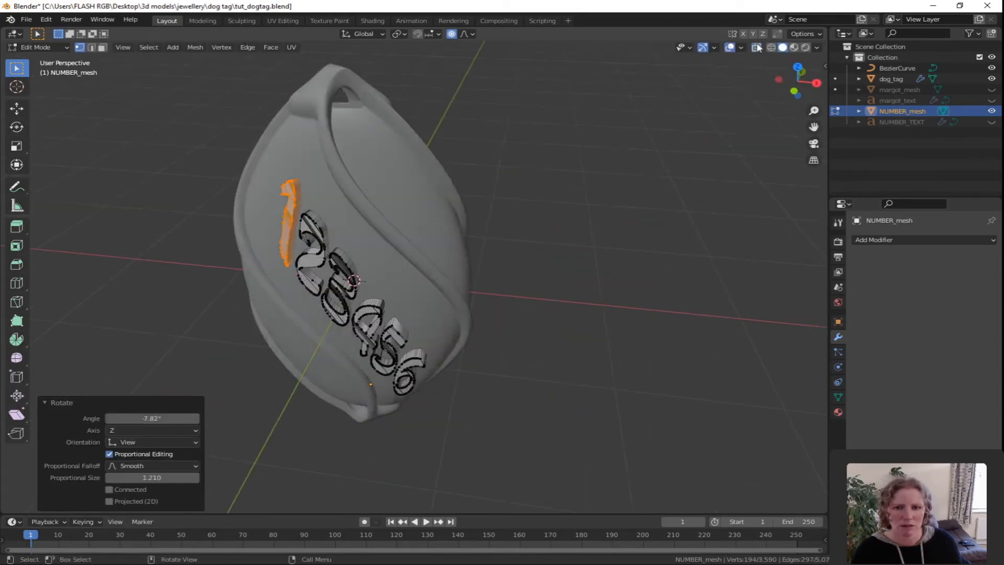
{"action": "middle_click_drag", "start_coordinate": [694, 206], "coordinate": [599, 274]}
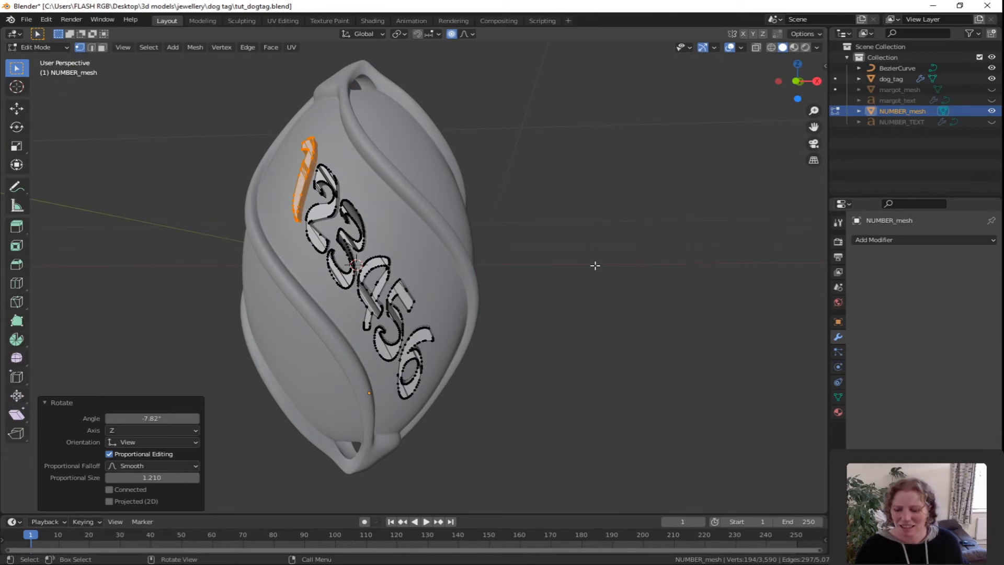
{"action": "key", "text": "Tab"}
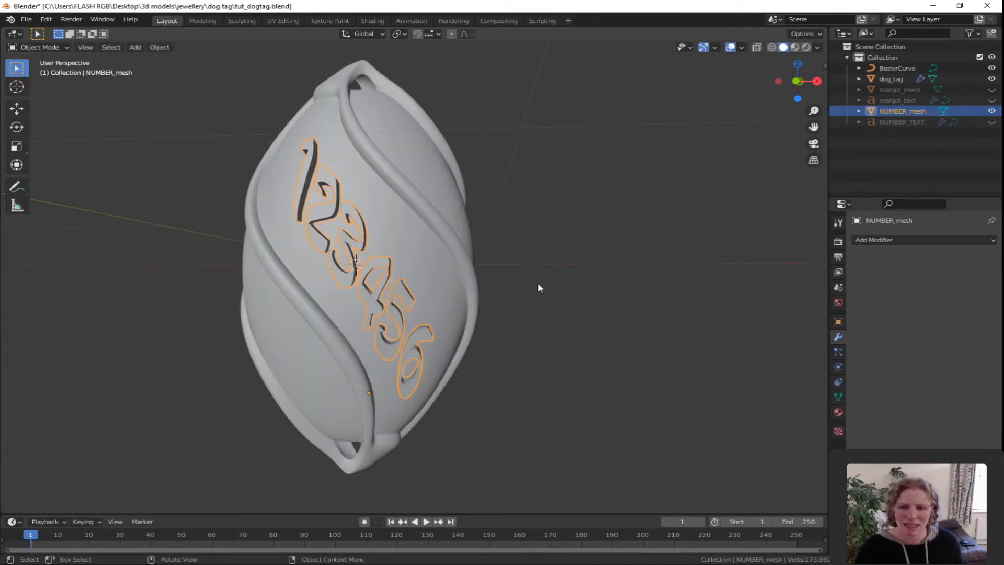
{"action": "middle_click_drag", "start_coordinate": [490, 272], "coordinate": [565, 348]}
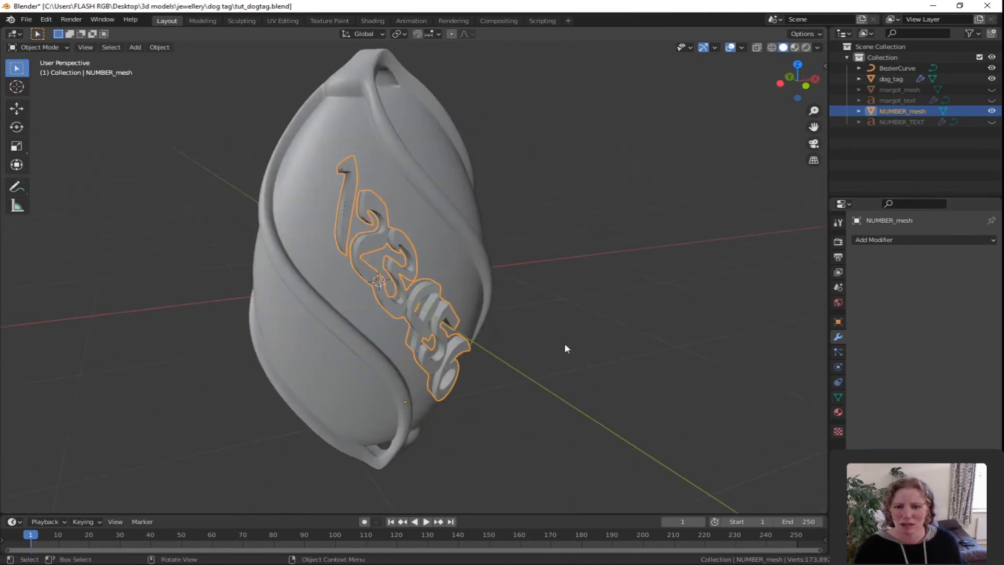
{"action": "left_click", "coordinate": [26, 20]}
{"action": "left_click", "coordinate": [46, 88]}
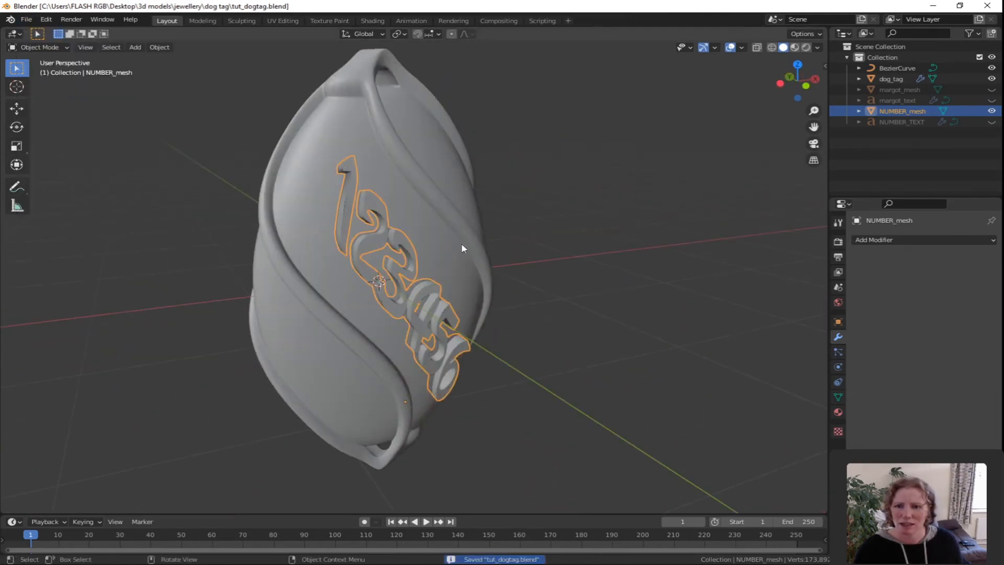
- Add a Boolean modifier to dog_tag set to Union with the Fast solver and NUMBER_mesh as its object
{"action": "left_click", "coordinate": [348, 340]}
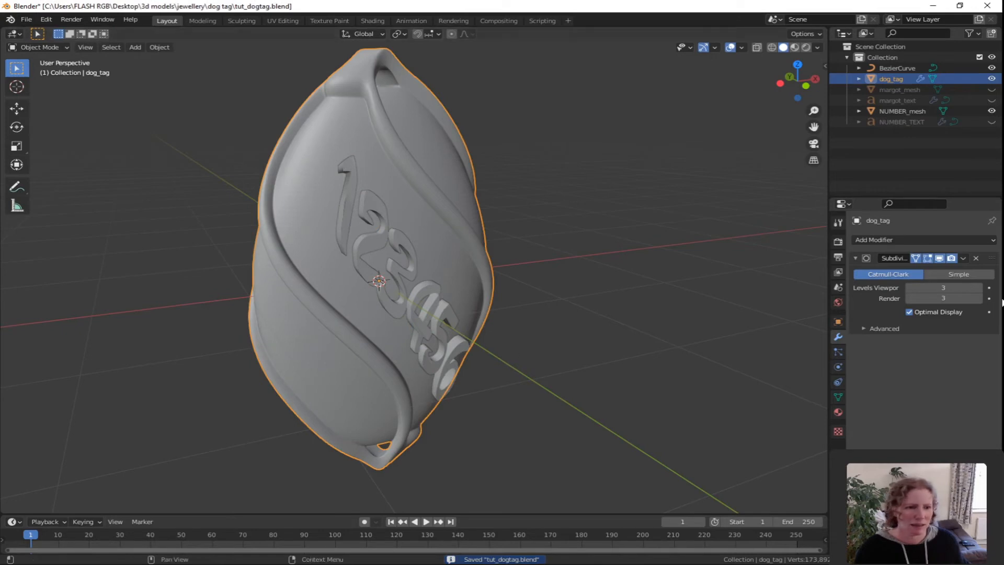
{"action": "left_click", "coordinate": [914, 238]}
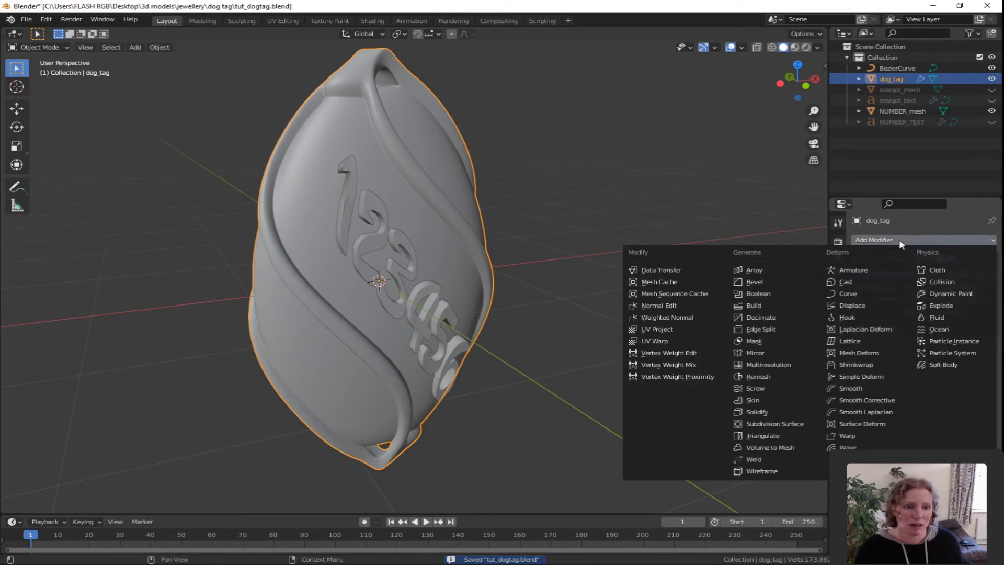
{"action": "left_click", "coordinate": [759, 294]}
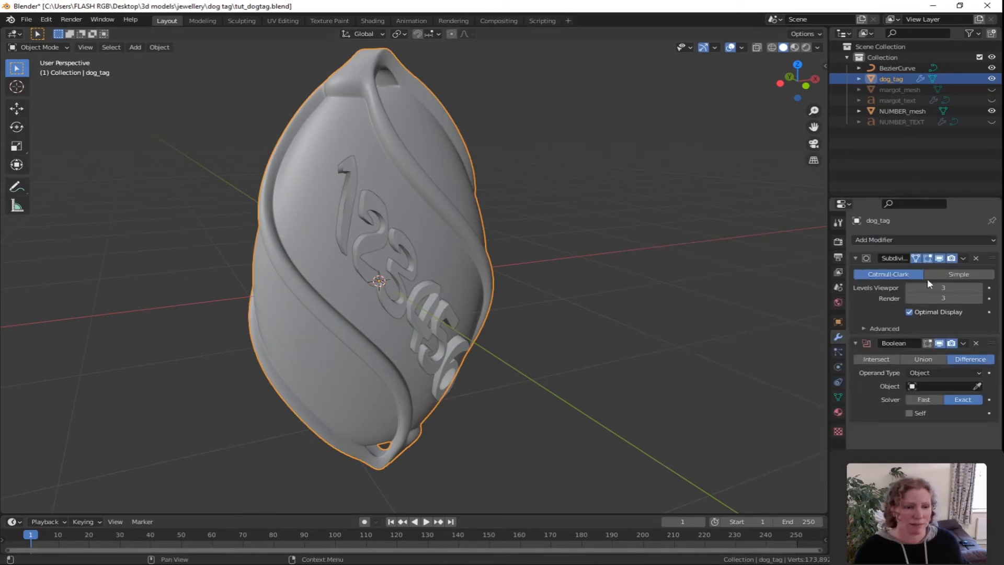
{"action": "left_click", "coordinate": [925, 399]}
{"action": "left_click", "coordinate": [977, 386]}
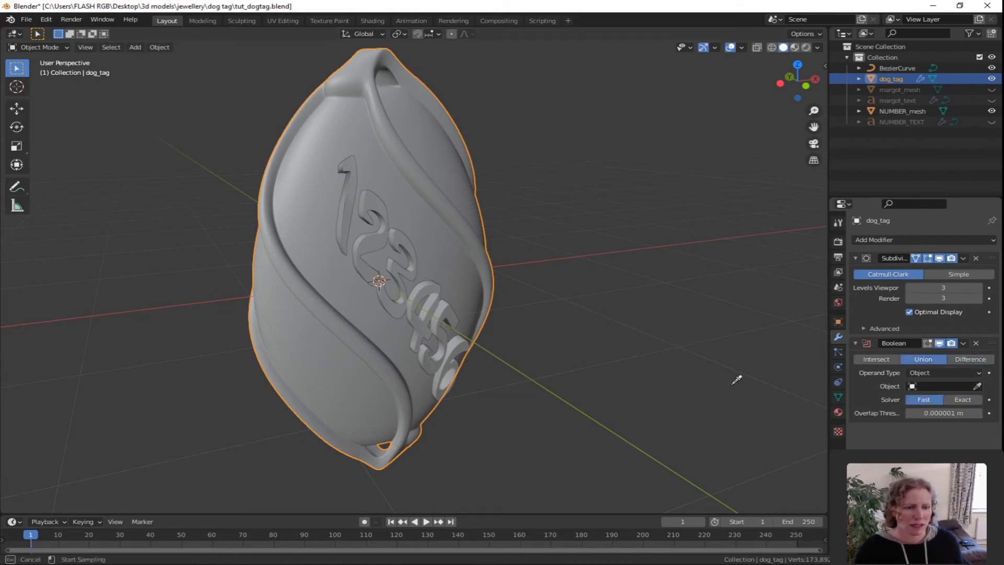
{"action": "left_click", "coordinate": [397, 243]}
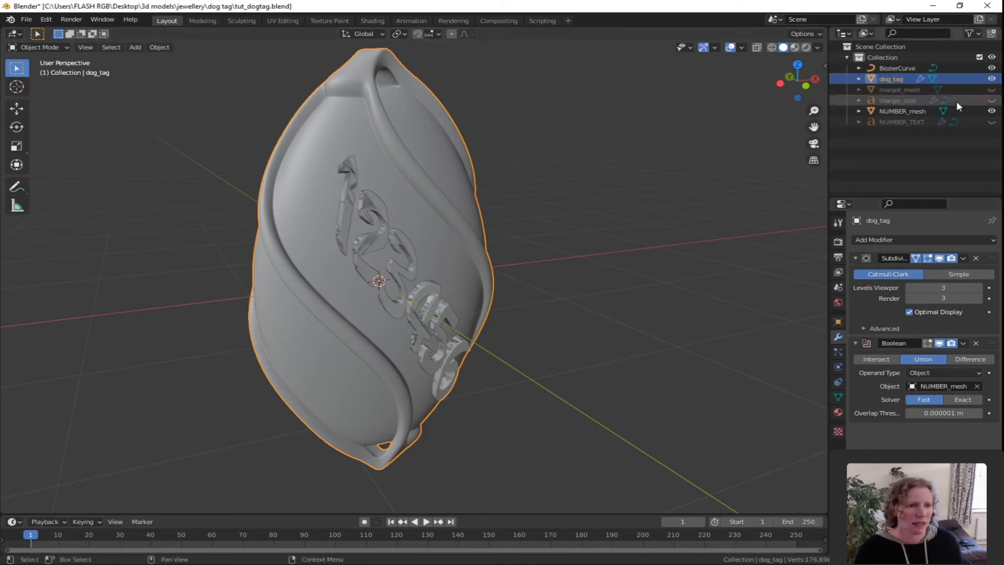
- Hide NUMBER_mesh and inspect the merged digits on the tag from the side and from below
{"action": "left_click", "coordinate": [993, 111]}
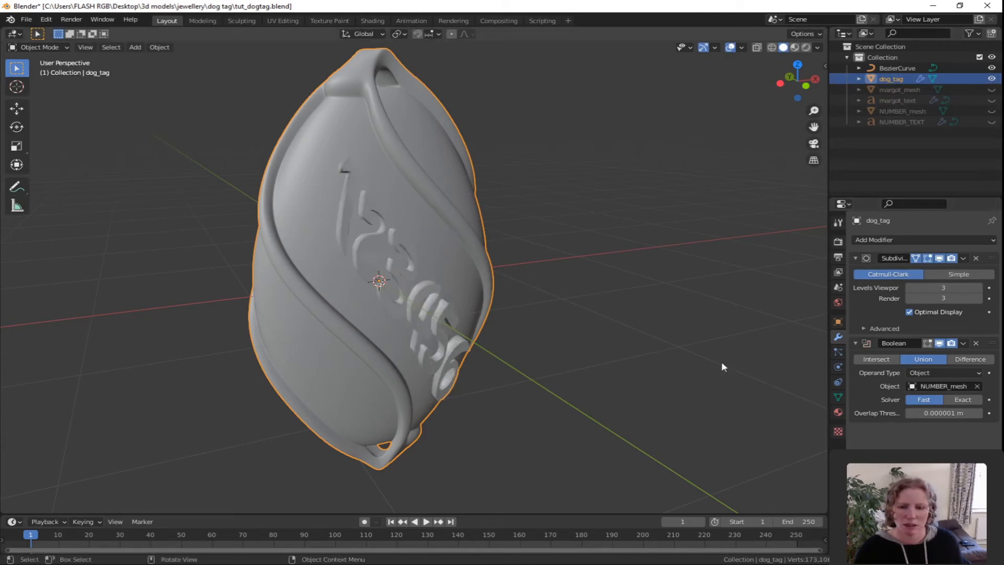
{"action": "mouse_move", "coordinate": [722, 363]}
{"action": "middle_mouse_down"}
{"action": "mouse_move", "coordinate": [762, 394]}
{"action": "mouse_move", "coordinate": [784, 353]}
{"action": "mouse_move", "coordinate": [704, 343]}
{"action": "mouse_move", "coordinate": [410, 347]}
{"action": "mouse_move", "coordinate": [654, 346]}
{"action": "mouse_move", "coordinate": [701, 352]}
{"action": "mouse_move", "coordinate": [723, 368]}
{"action": "middle_mouse_up"}
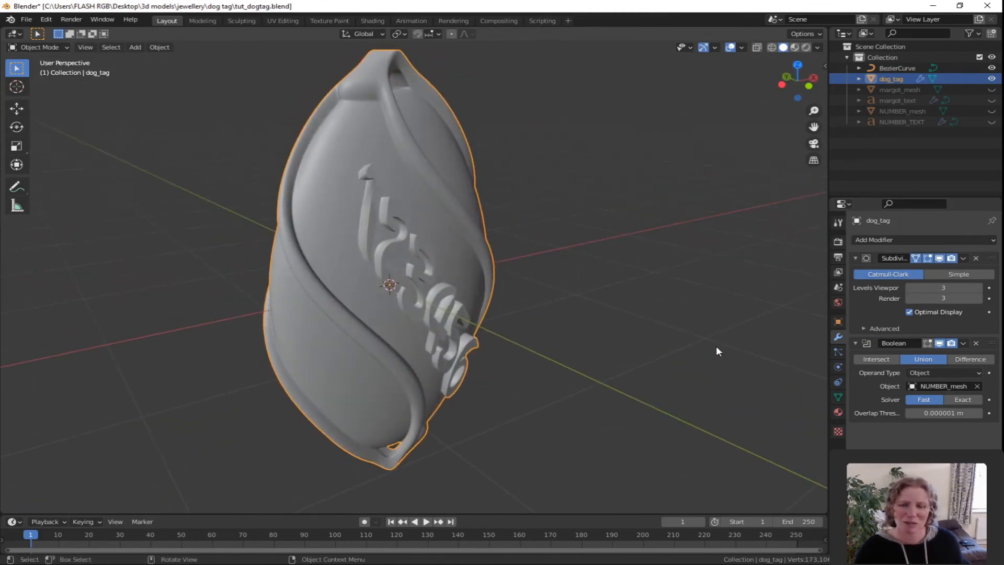
{"action": "middle_click_drag", "start_coordinate": [605, 344], "coordinate": [532, 249]}
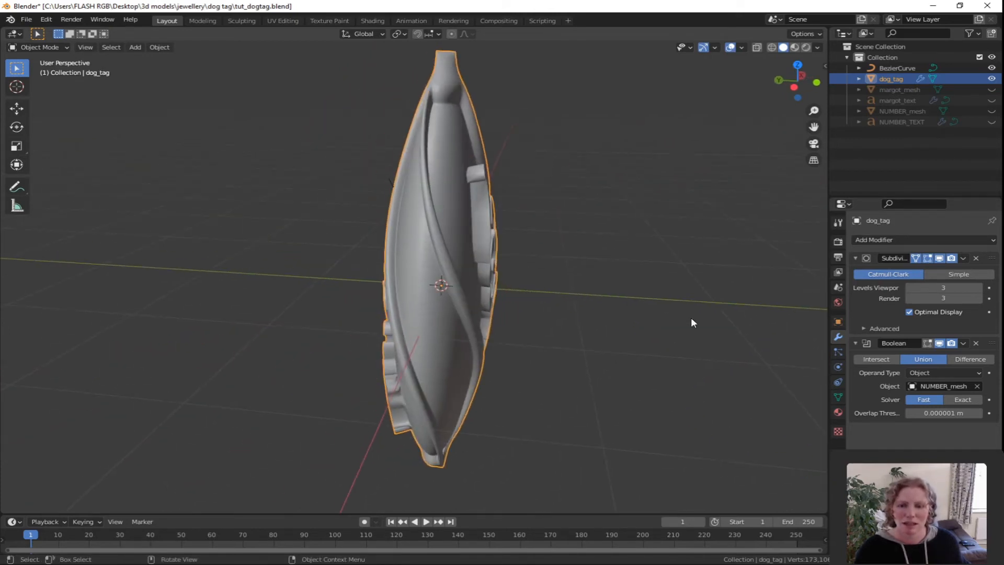
{"action": "middle_click_drag", "start_coordinate": [692, 323], "coordinate": [588, 330]}
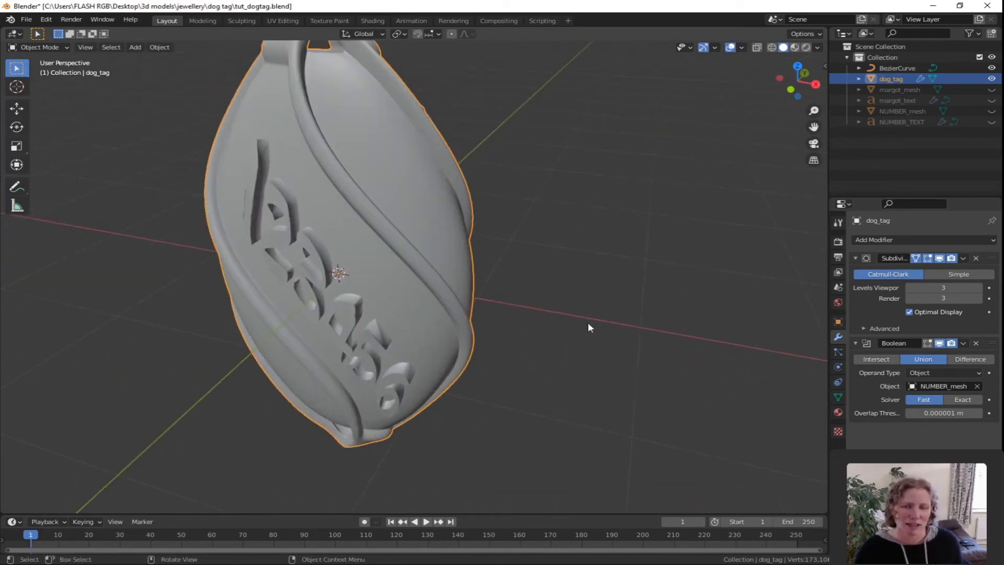
- Save the tag with its Boolean union to tut_dogtag.blend
{"action": "left_click", "coordinate": [25, 21]}
{"action": "left_click", "coordinate": [43, 90]}
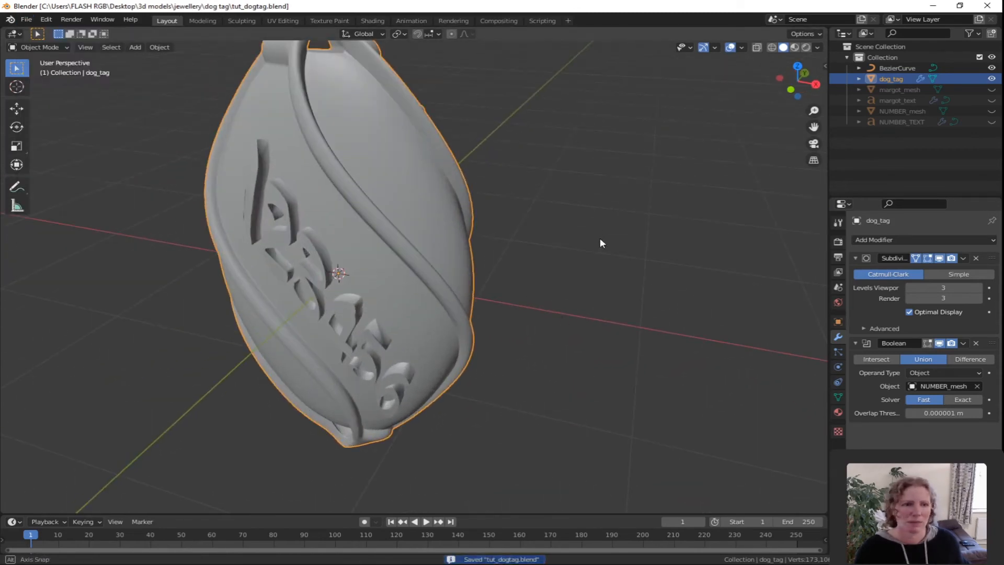
{"action": "middle_click_drag", "start_coordinate": [601, 242], "coordinate": [639, 243]}
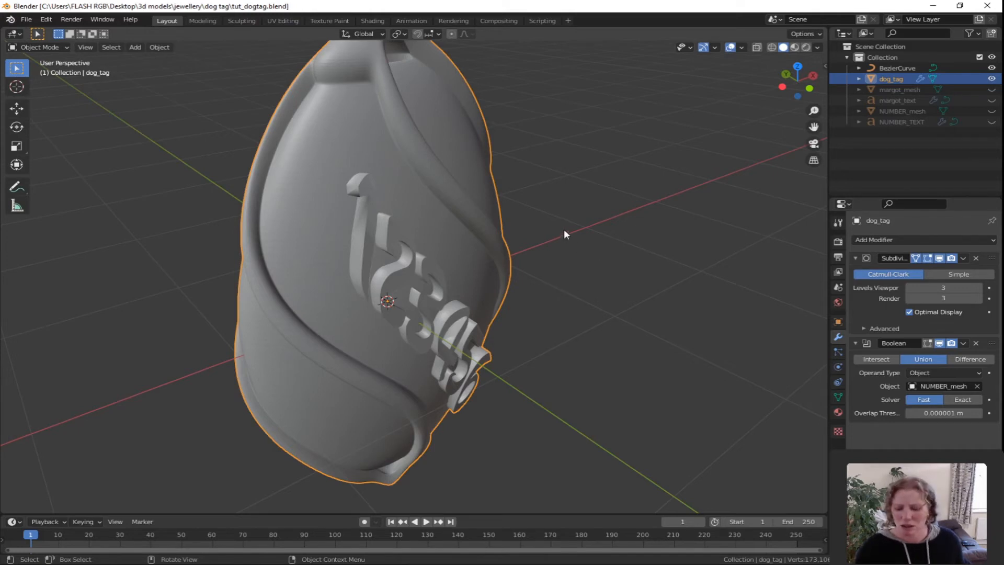
- Keep a hidden duplicate of dog_tag, and apply the Boolean and Subdivision modifiers on the original dog_tag
{"action": "key", "text": "shift"}
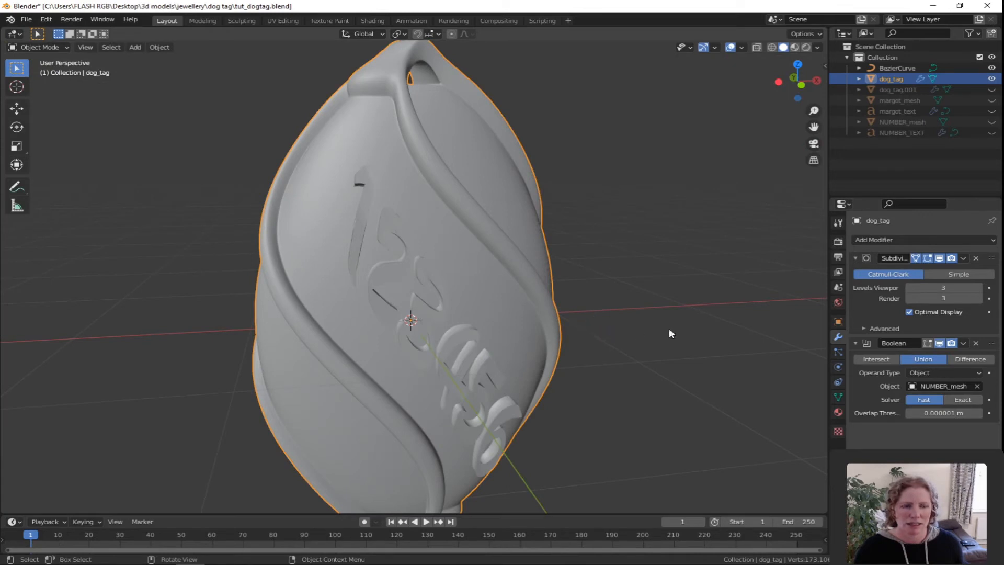
{"action": "left_click", "coordinate": [963, 343]}
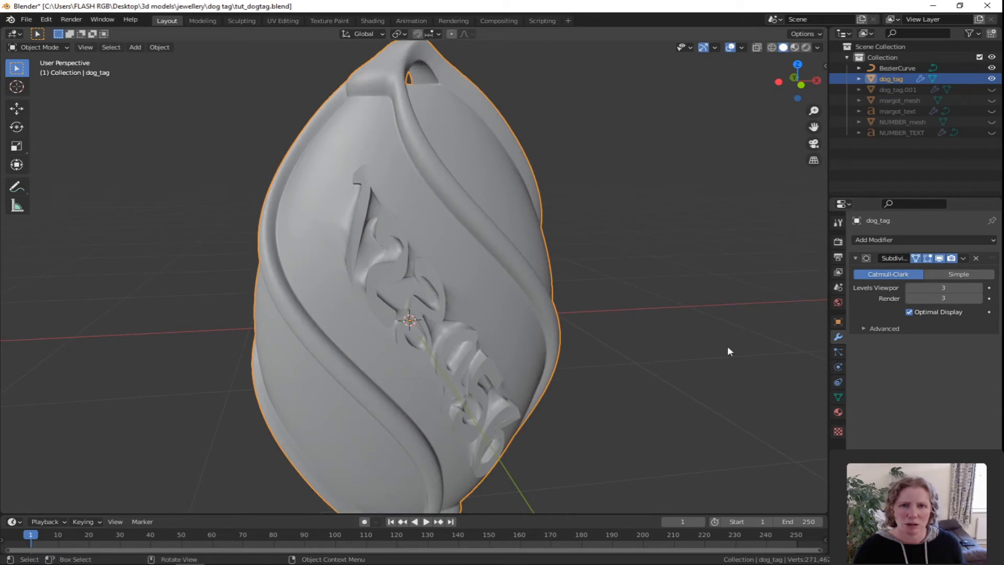
{"action": "left_click", "coordinate": [963, 258]}
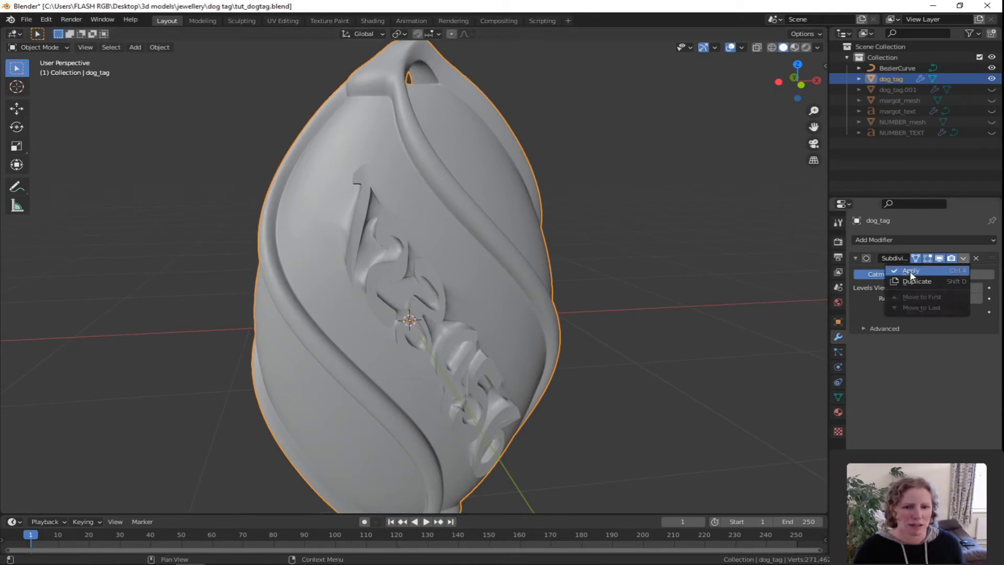
{"action": "left_click", "coordinate": [911, 271]}
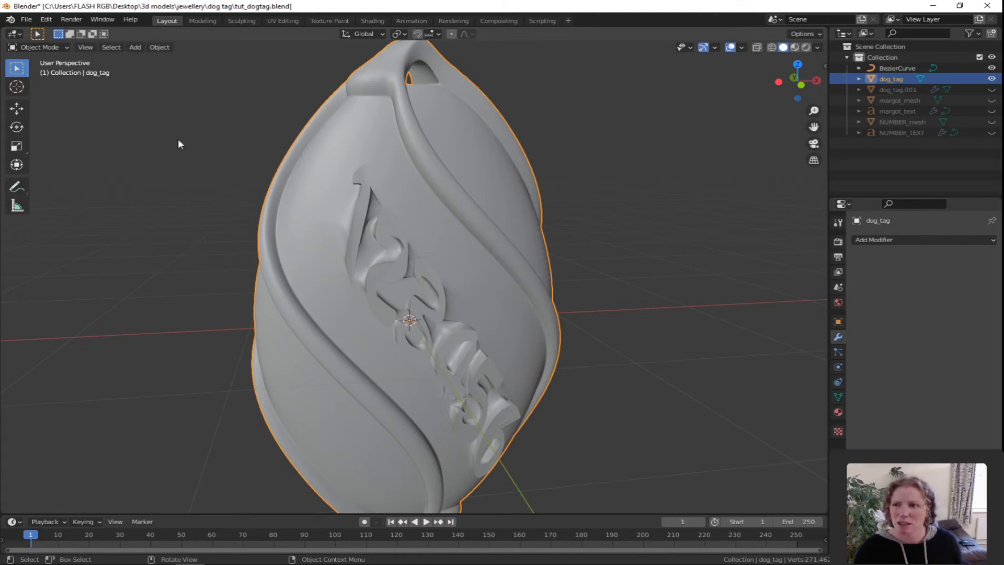
- Switch dog_tag to Sculpt Mode and enable Dyntopo for it
{"action": "left_click", "coordinate": [64, 47]}
{"action": "left_click", "coordinate": [42, 83]}
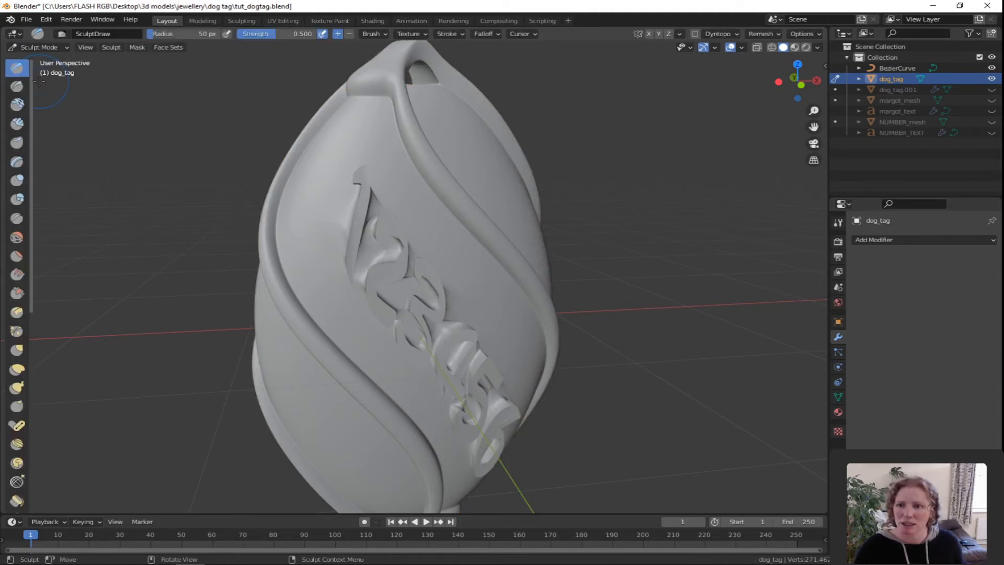
{"action": "middle_click_drag", "start_coordinate": [674, 127], "coordinate": [612, 117]}
{"action": "scroll", "coordinate": [612, 117], "scroll_direction": "down", "scroll_amount": 3}
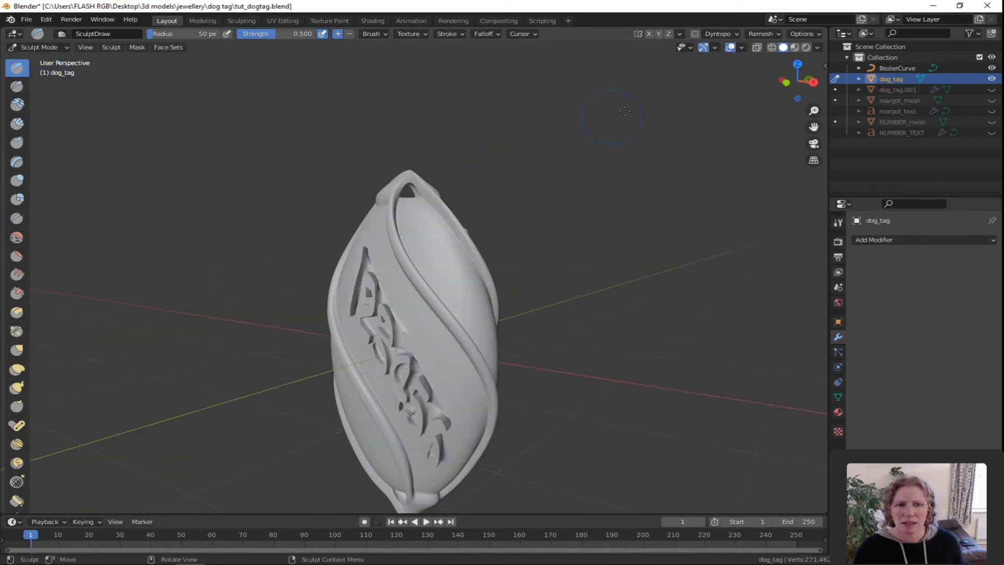
{"action": "left_click", "coordinate": [696, 34]}
{"action": "left_click", "coordinate": [589, 66]}
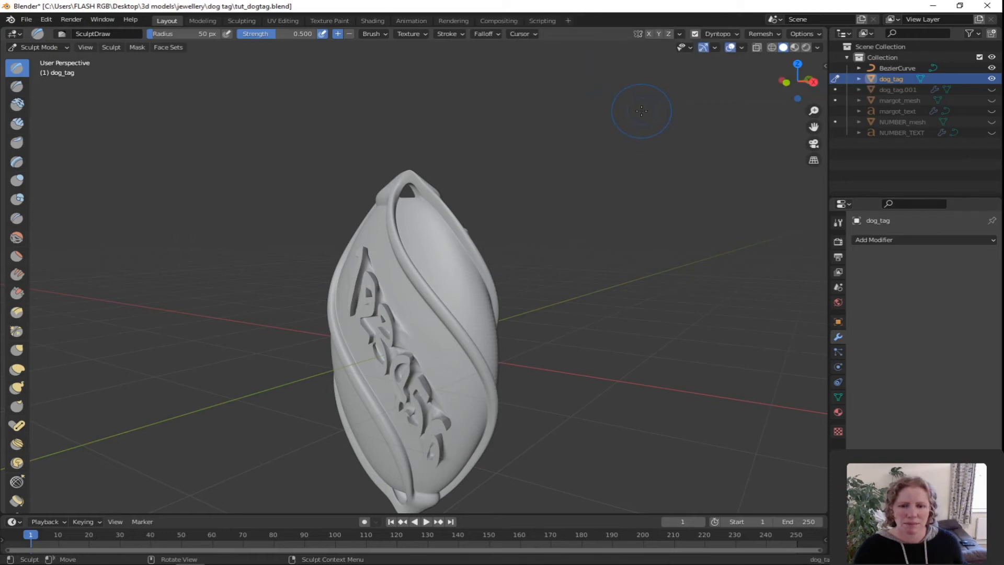
{"action": "left_click", "coordinate": [738, 33]}
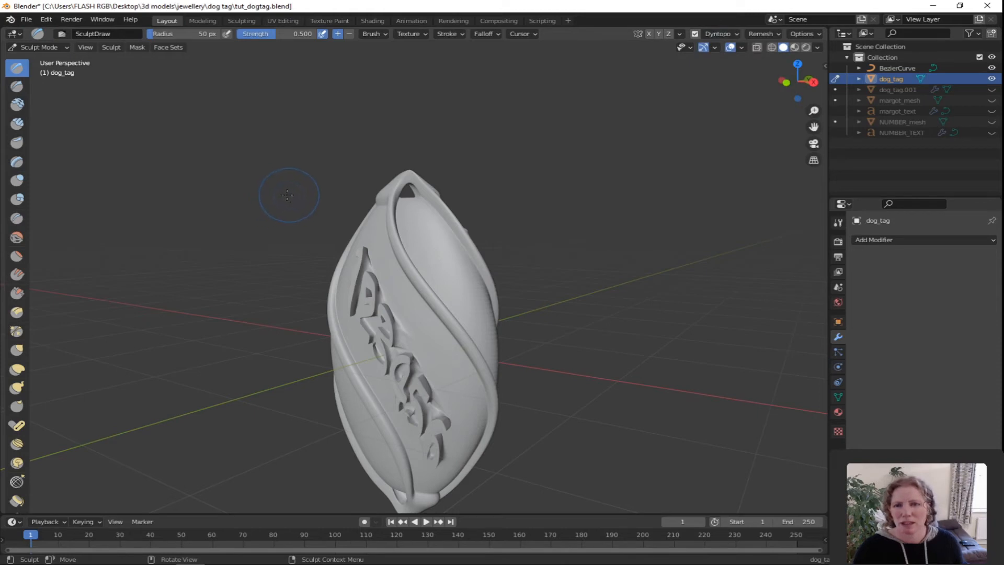
- Choose the Inflate/Deflate brush with a radius of 25 px and a strength of 1.000
{"action": "left_click", "coordinate": [17, 180]}
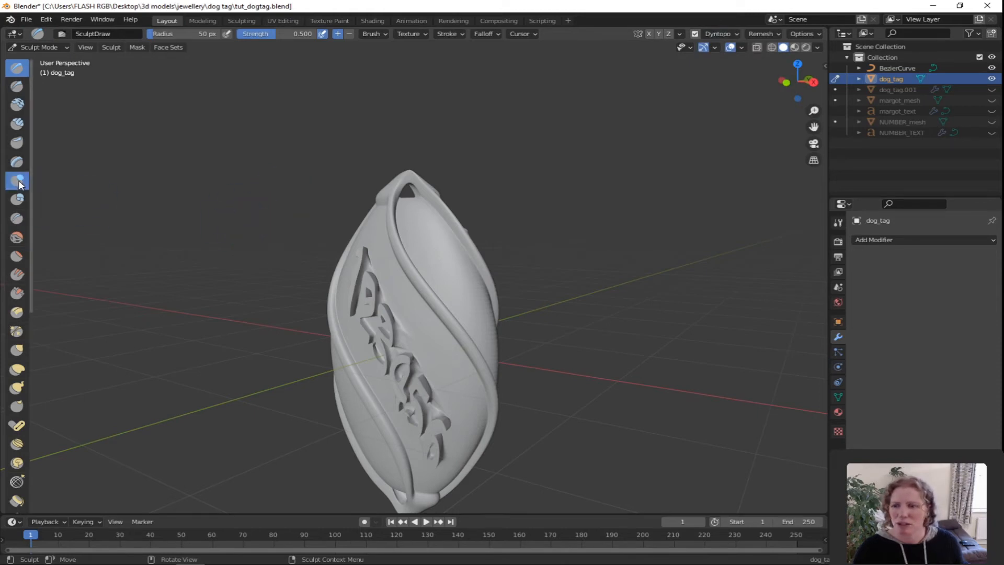
{"action": "mouse_move", "coordinate": [370, 213]}
{"action": "middle_mouse_down"}
{"action": "mouse_move", "coordinate": [387, 246]}
{"action": "mouse_move", "coordinate": [426, 247]}
{"action": "mouse_move", "coordinate": [274, 63]}
{"action": "middle_mouse_up"}
{"action": "scroll", "coordinate": [395, 257], "scroll_direction": "up", "scroll_amount": 5}
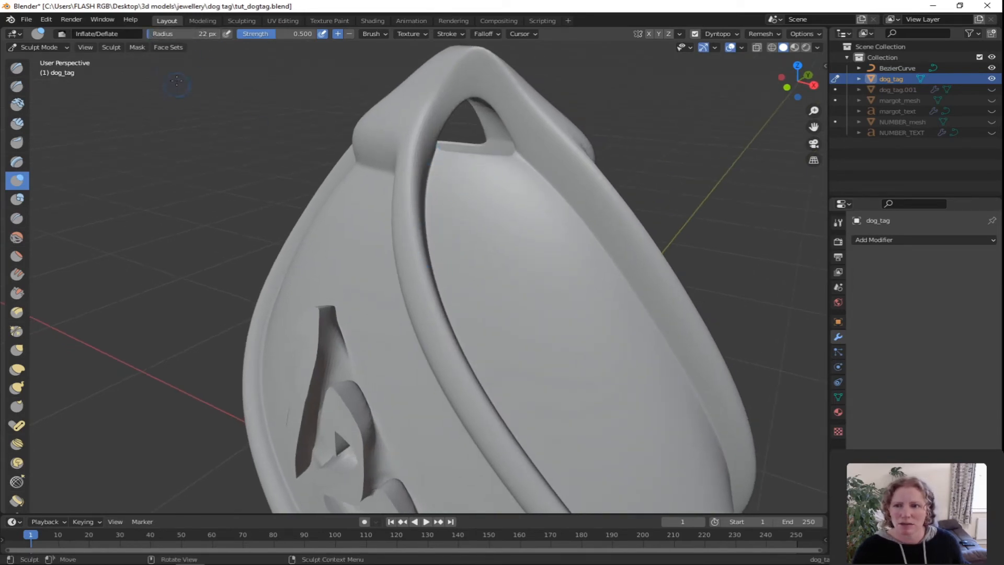
{"action": "left_click", "coordinate": [157, 34]}
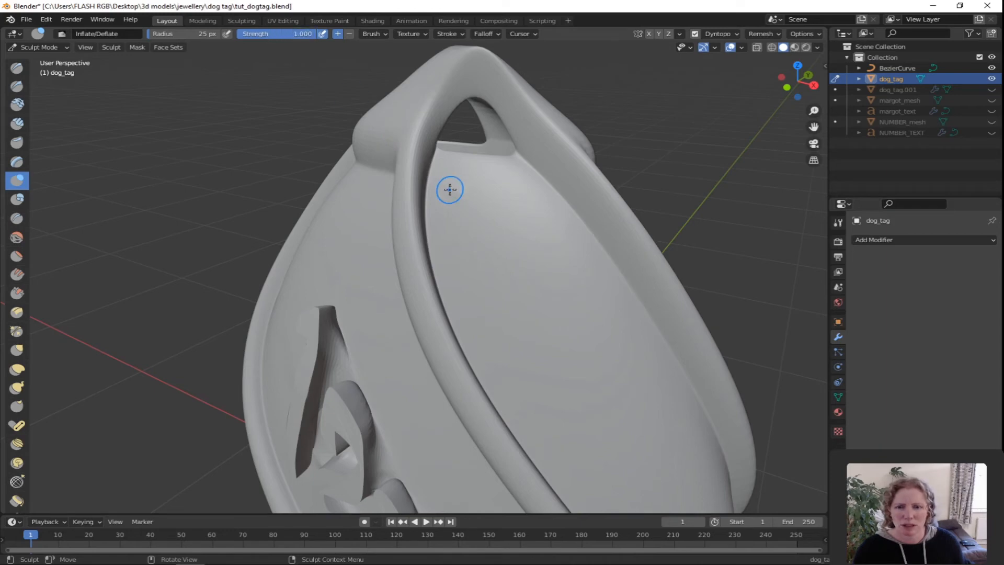
- Try inflating a row of small round beads from the upper opening down along the inside of the raised band
{"action": "left_click_drag", "start_coordinate": [451, 187], "coordinate": [448, 192]}
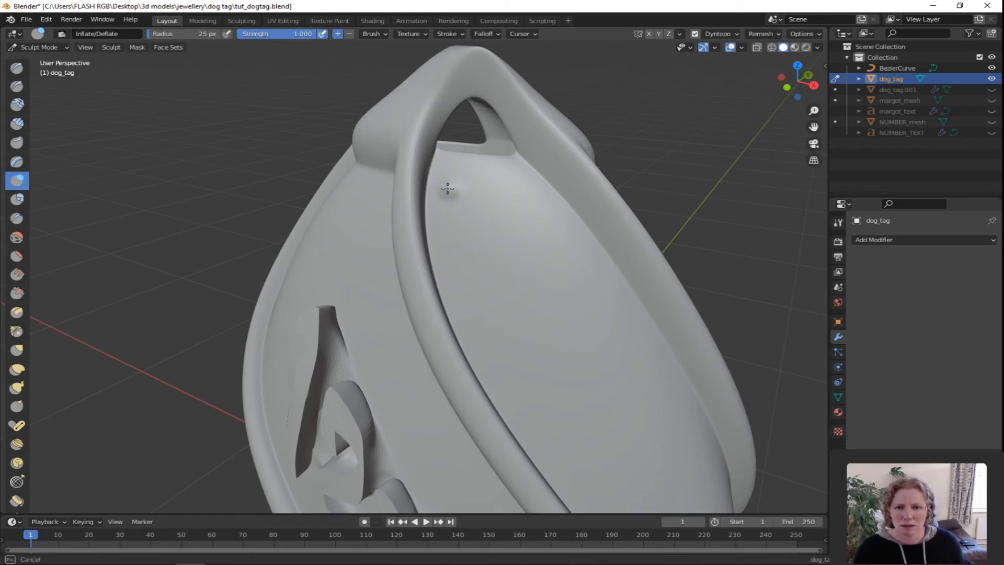
{"action": "left_click", "coordinate": [448, 189]}
{"action": "left_click", "coordinate": [448, 189]}
{"action": "left_click", "coordinate": [447, 189]}
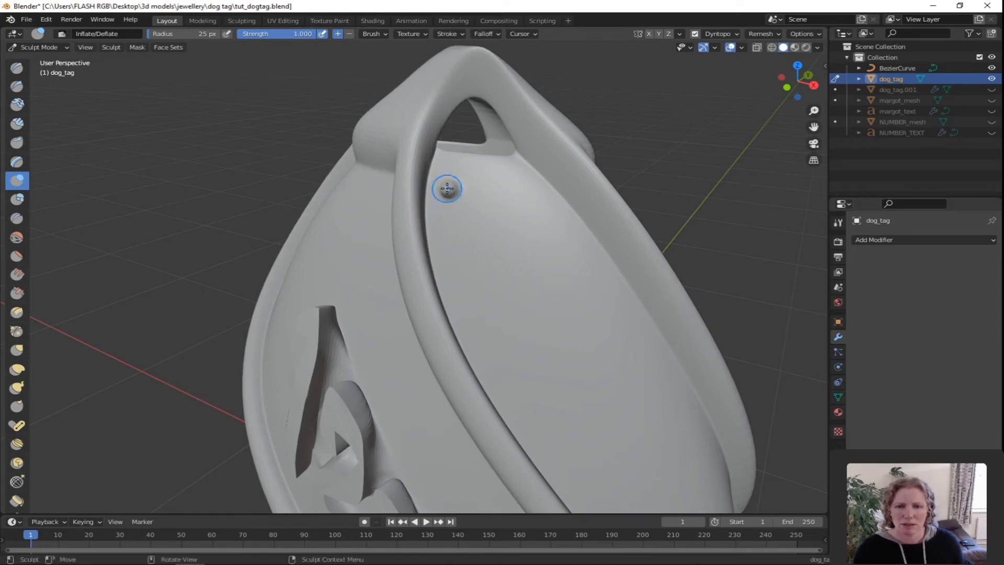
{"action": "left_click", "coordinate": [448, 189]}
{"action": "scroll", "coordinate": [511, 181], "scroll_direction": "up", "scroll_amount": 2}
{"action": "mouse_move", "coordinate": [493, 247]}
{"action": "middle_mouse_down"}
{"action": "mouse_move", "coordinate": [512, 181]}
{"action": "mouse_move", "coordinate": [432, 198]}
{"action": "middle_mouse_up"}
{"action": "scroll", "coordinate": [511, 182], "scroll_direction": "down", "scroll_amount": 2}
{"action": "left_click", "coordinate": [429, 192]}
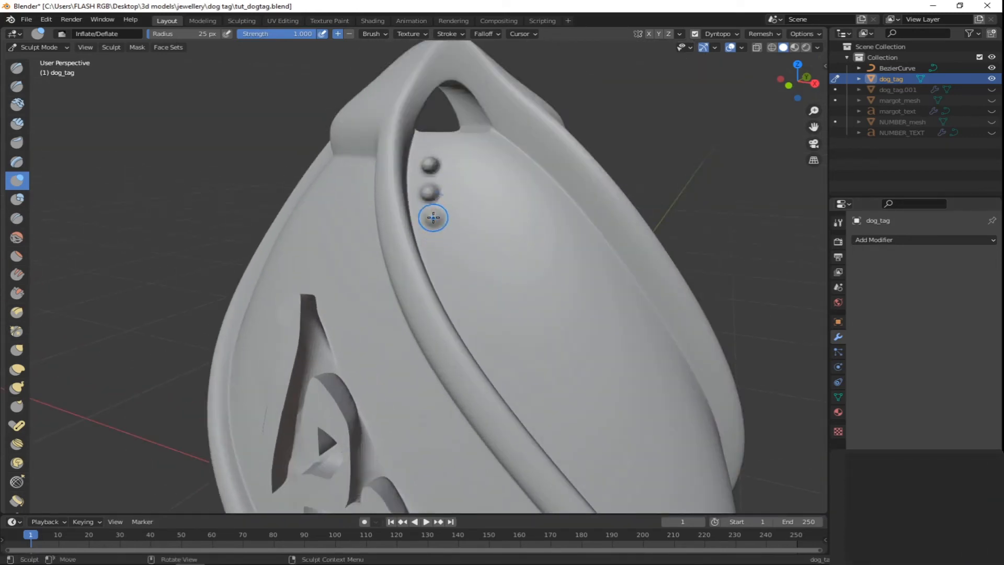
{"action": "left_click", "coordinate": [434, 218]}
{"action": "left_click", "coordinate": [440, 244]}
{"action": "middle_click_drag", "start_coordinate": [440, 245], "coordinate": [387, 220]}
{"action": "left_click", "coordinate": [420, 200]}
{"action": "left_click", "coordinate": [379, 212]}
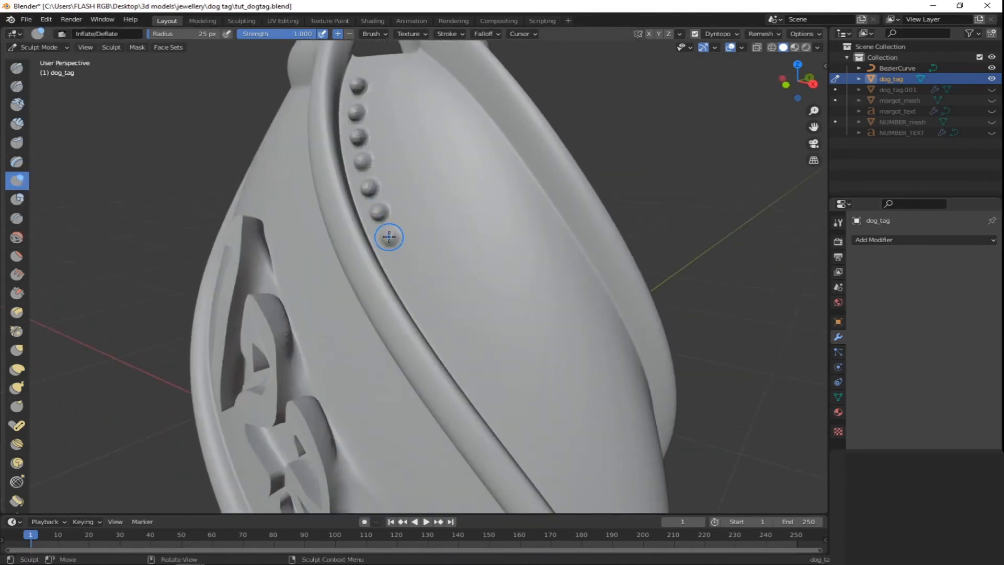
{"action": "left_click", "coordinate": [390, 237]}
{"action": "left_click", "coordinate": [401, 262]}
{"action": "left_click", "coordinate": [416, 288]}
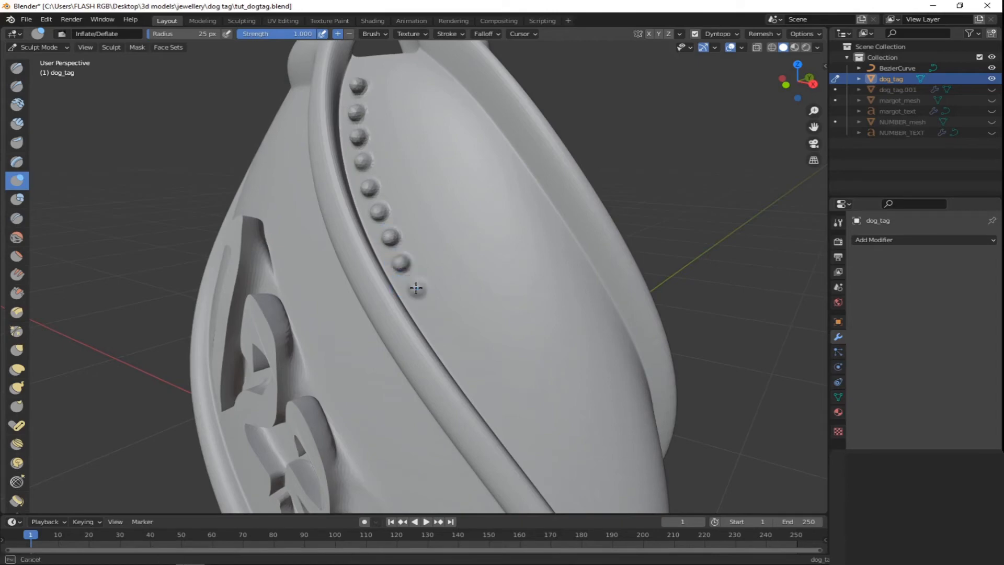
- Try extending the bead row towards the middle of the tag, then check the bead sizes from a distance
{"action": "middle_click_drag", "start_coordinate": [433, 311], "coordinate": [426, 228]}
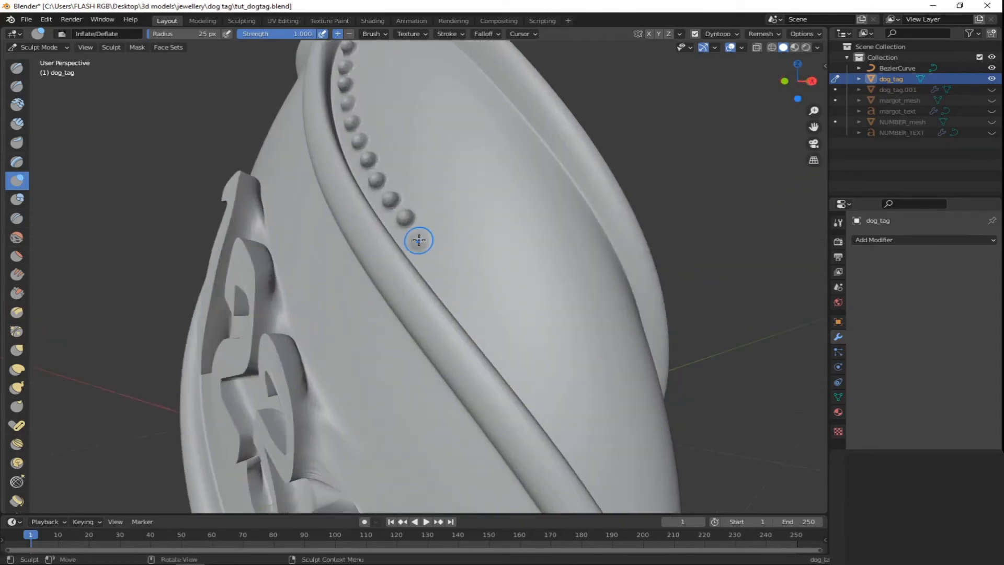
{"action": "left_click", "coordinate": [419, 240]}
{"action": "left_click", "coordinate": [436, 264]}
{"action": "mouse_move", "coordinate": [436, 265]}
{"action": "middle_mouse_down"}
{"action": "mouse_move", "coordinate": [470, 311]}
{"action": "mouse_move", "coordinate": [448, 257]}
{"action": "middle_mouse_up"}
{"action": "scroll", "coordinate": [470, 312], "scroll_direction": "up", "scroll_amount": 1}
{"action": "left_click", "coordinate": [450, 264]}
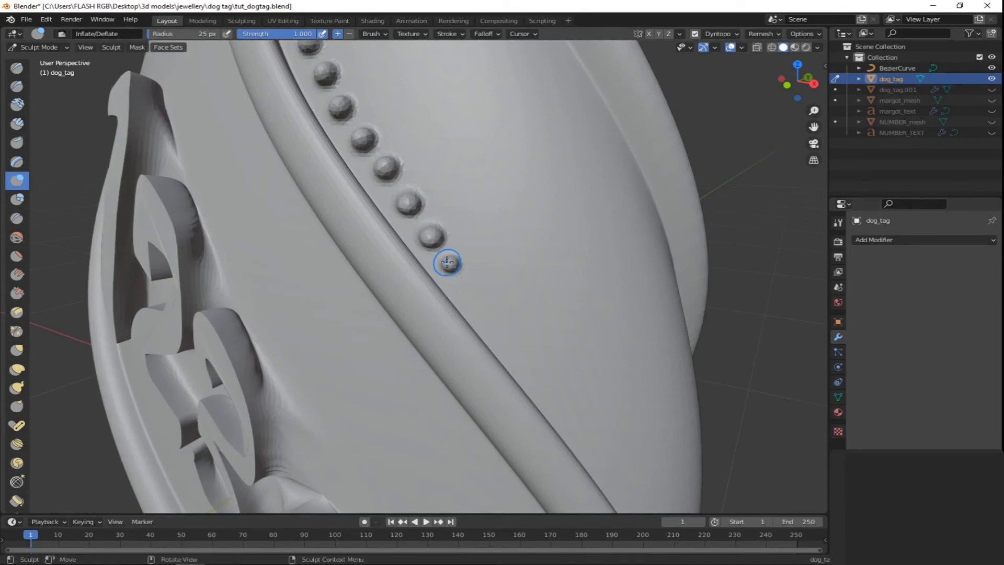
{"action": "middle_click_drag", "start_coordinate": [449, 266], "coordinate": [473, 297]}
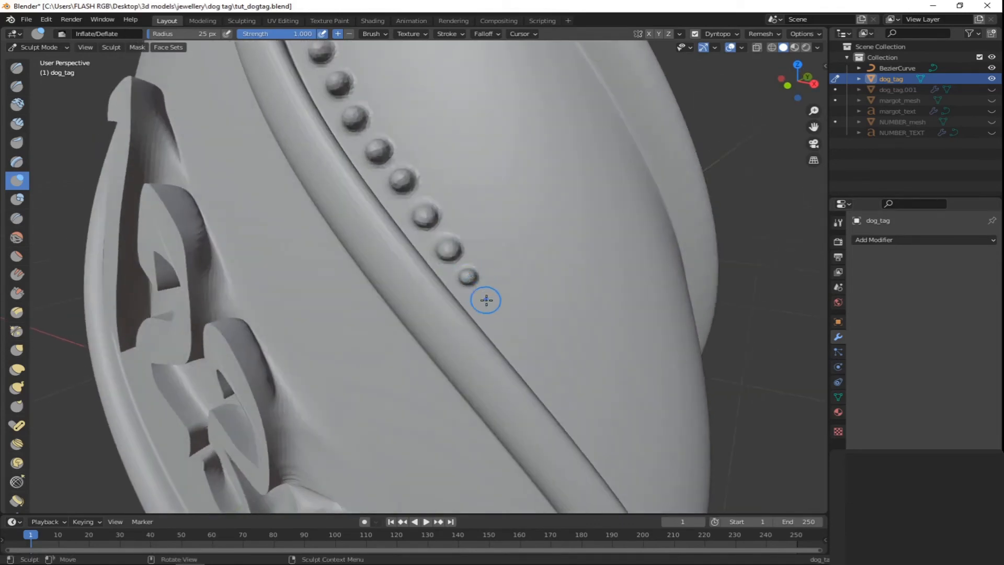
{"action": "left_click", "coordinate": [487, 301]}
{"action": "middle_click_drag", "start_coordinate": [528, 332], "coordinate": [474, 274], "text": "shift"}
{"action": "scroll", "coordinate": [474, 272], "scroll_direction": "up", "scroll_amount": 2}
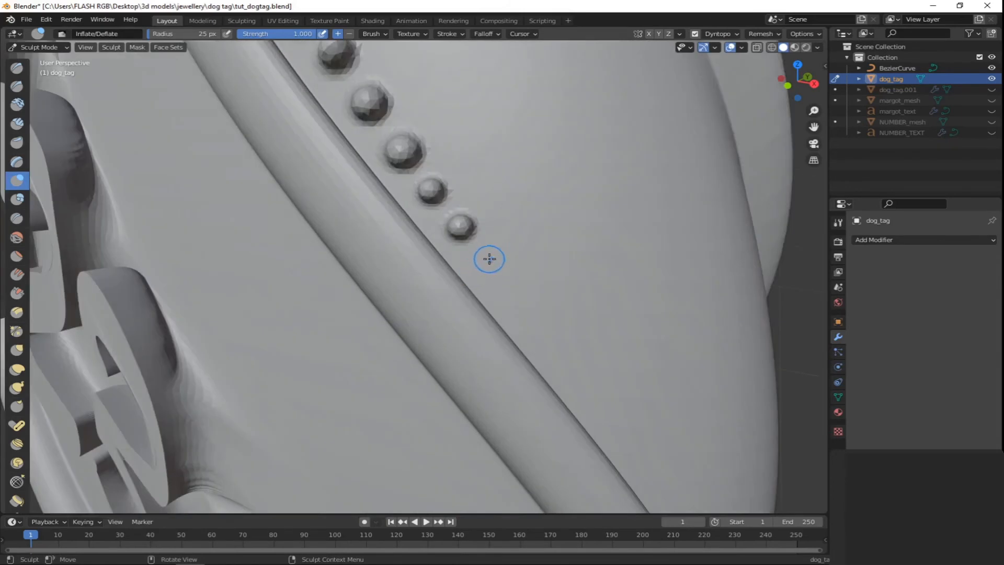
{"action": "scroll", "coordinate": [504, 249], "scroll_direction": "down", "scroll_amount": 2}
{"action": "left_click", "coordinate": [467, 267]}
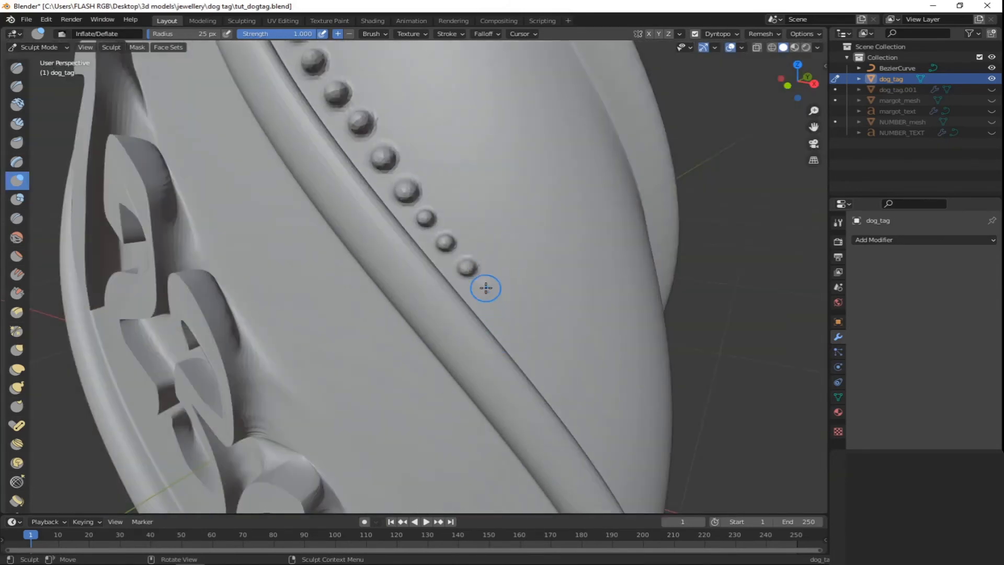
{"action": "scroll", "coordinate": [486, 289], "scroll_direction": "down", "scroll_amount": 6}
{"action": "mouse_move", "coordinate": [516, 310]}
{"action": "middle_mouse_down"}
{"action": "mouse_move", "coordinate": [481, 311]}
{"action": "mouse_move", "coordinate": [522, 315]}
{"action": "middle_mouse_up"}
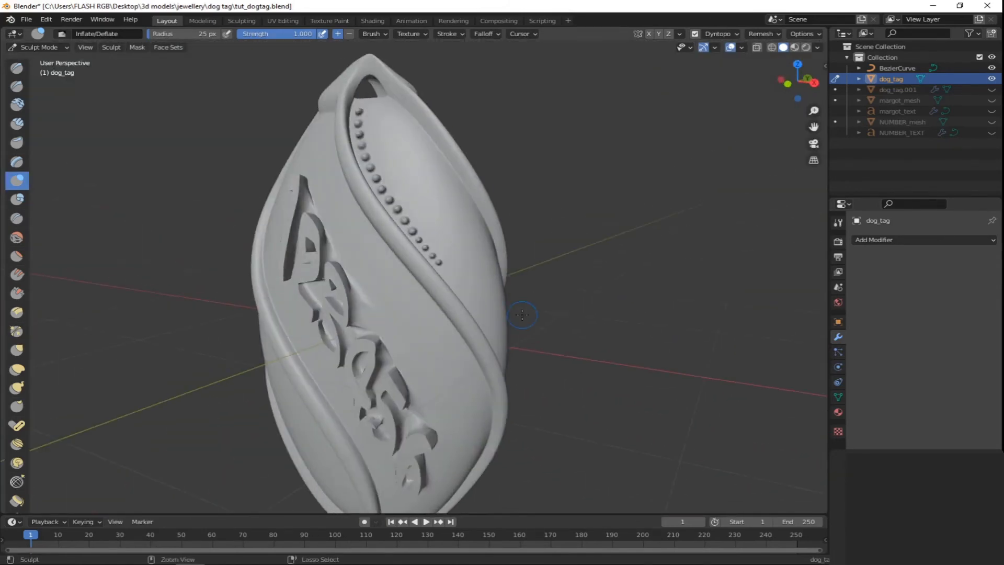
{"action": "scroll", "coordinate": [460, 293], "scroll_direction": "up", "scroll_amount": 8}
{"action": "scroll", "coordinate": [422, 309], "scroll_direction": "down", "scroll_amount": 5}
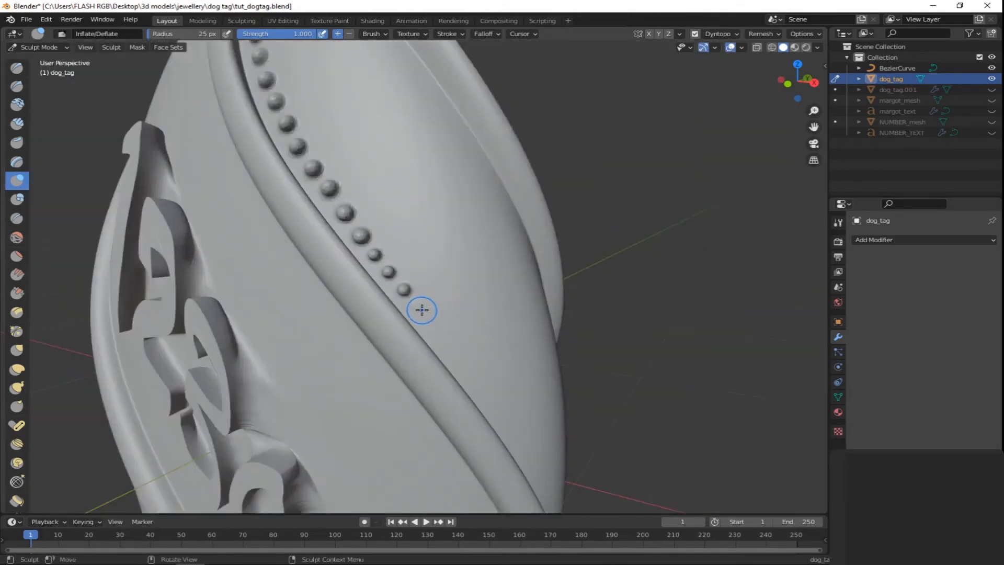
- Inflate a new, evenly sized bead row from the upper opening down along the band towards the middle of the tag
{"action": "scroll", "coordinate": [424, 323], "scroll_direction": "up", "scroll_amount": 3}
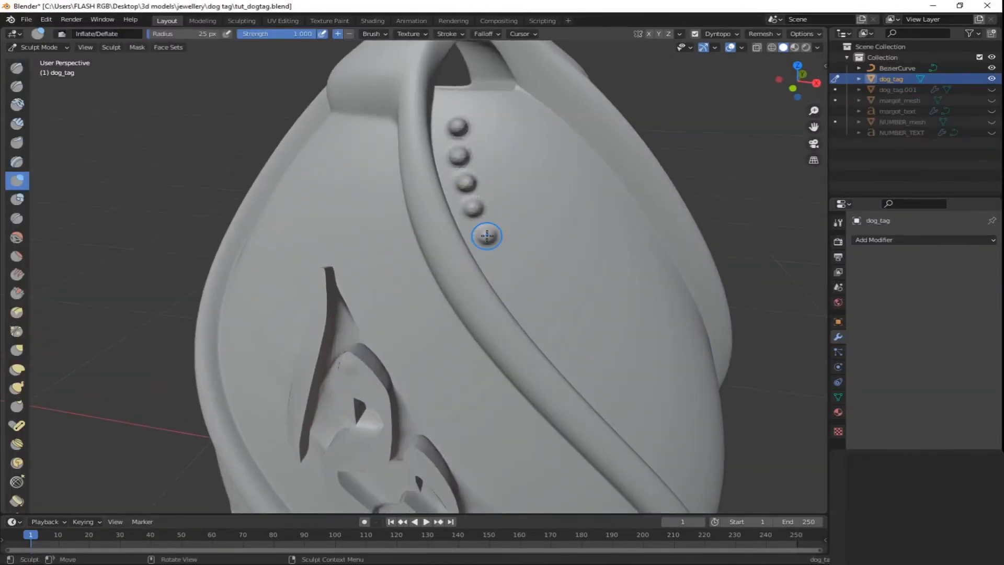
{"action": "left_click", "coordinate": [500, 257]}
{"action": "mouse_move", "coordinate": [500, 258]}
{"action": "middle_mouse_down"}
{"action": "mouse_move", "coordinate": [525, 265]}
{"action": "mouse_move", "coordinate": [489, 251]}
{"action": "middle_mouse_up"}
{"action": "left_click", "coordinate": [513, 276]}
{"action": "left_click", "coordinate": [525, 264]}
{"action": "left_click", "coordinate": [489, 251]}
{"action": "left_click", "coordinate": [509, 273]}
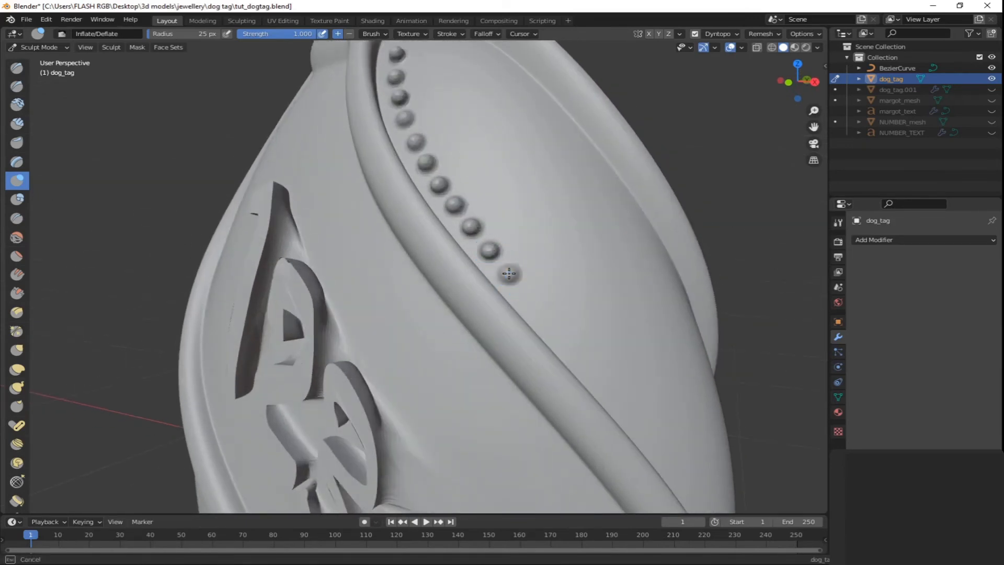
{"action": "left_click", "coordinate": [527, 294]}
{"action": "mouse_move", "coordinate": [553, 325]}
{"action": "middle_mouse_down"}
{"action": "mouse_move", "coordinate": [473, 240]}
{"action": "mouse_move", "coordinate": [451, 243]}
{"action": "middle_mouse_up"}
{"action": "left_click", "coordinate": [461, 249]}
{"action": "left_click", "coordinate": [482, 276]}
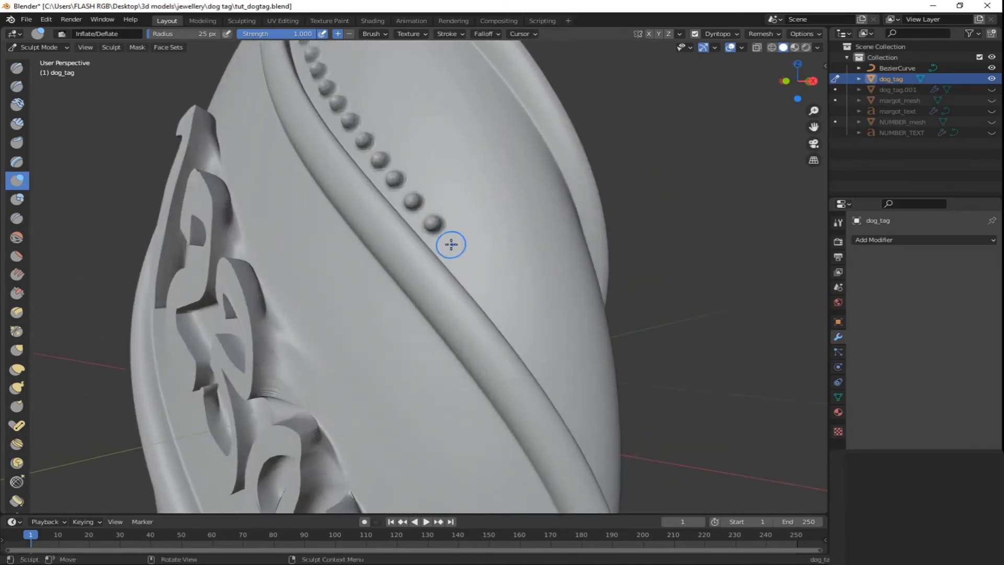
{"action": "left_click", "coordinate": [471, 269]}
{"action": "left_click", "coordinate": [491, 287]}
- Continue the bead row along the same band down the tag's lower half to just above the lower opening
{"action": "mouse_move", "coordinate": [516, 324]}
{"action": "middle_mouse_down"}
{"action": "mouse_move", "coordinate": [505, 329]}
{"action": "mouse_move", "coordinate": [476, 277]}
{"action": "mouse_move", "coordinate": [450, 300]}
{"action": "mouse_move", "coordinate": [461, 333]}
{"action": "mouse_move", "coordinate": [414, 210]}
{"action": "mouse_move", "coordinate": [359, 203]}
{"action": "mouse_move", "coordinate": [330, 224]}
{"action": "mouse_move", "coordinate": [329, 215]}
{"action": "mouse_move", "coordinate": [328, 270]}
{"action": "mouse_move", "coordinate": [289, 238]}
{"action": "mouse_move", "coordinate": [244, 251]}
{"action": "mouse_move", "coordinate": [214, 233]}
{"action": "mouse_move", "coordinate": [233, 263]}
{"action": "mouse_move", "coordinate": [251, 264]}
{"action": "mouse_move", "coordinate": [232, 248]}
{"action": "middle_mouse_up"}
{"action": "left_click", "coordinate": [451, 300]}
{"action": "left_click", "coordinate": [475, 354]}
{"action": "left_click", "coordinate": [330, 224]}
{"action": "left_click", "coordinate": [329, 215]}
{"action": "left_click", "coordinate": [233, 264]}
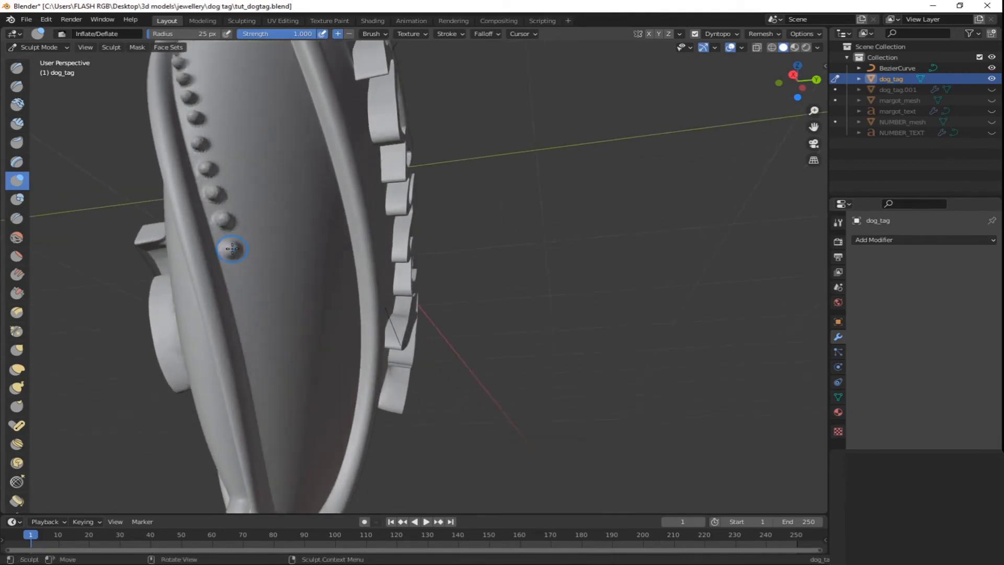
{"action": "left_click_drag", "start_coordinate": [233, 249], "coordinate": [240, 277]}
{"action": "left_click", "coordinate": [248, 307]}
{"action": "left_click", "coordinate": [245, 304]}
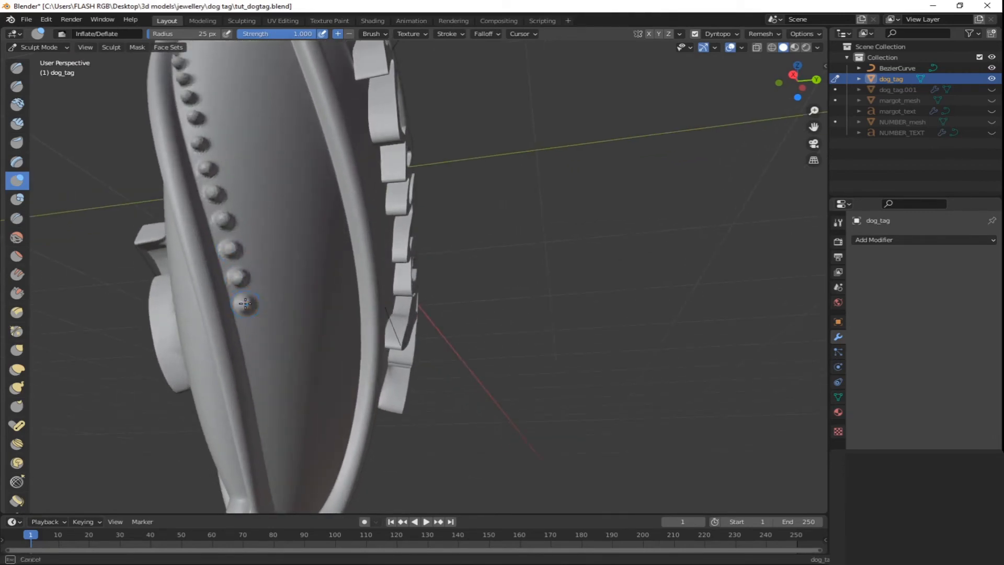
{"action": "mouse_move", "coordinate": [246, 325]}
{"action": "middle_mouse_down"}
{"action": "mouse_move", "coordinate": [236, 296]}
{"action": "mouse_move", "coordinate": [230, 326]}
{"action": "middle_mouse_up"}
{"action": "left_click_drag", "start_coordinate": [230, 326], "coordinate": [223, 325]}
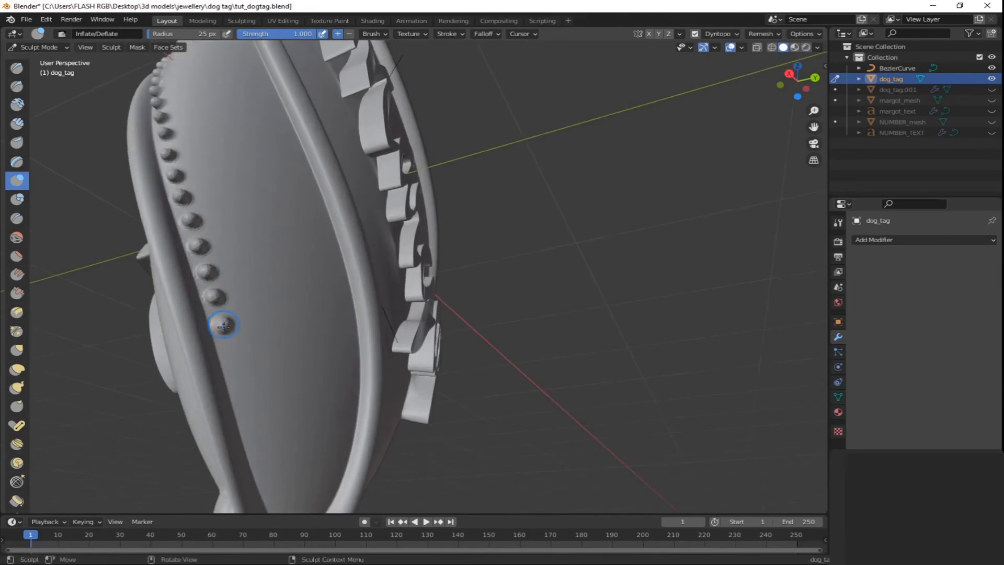
{"action": "left_click", "coordinate": [232, 354]}
{"action": "middle_click_drag", "start_coordinate": [242, 381], "coordinate": [249, 310]}
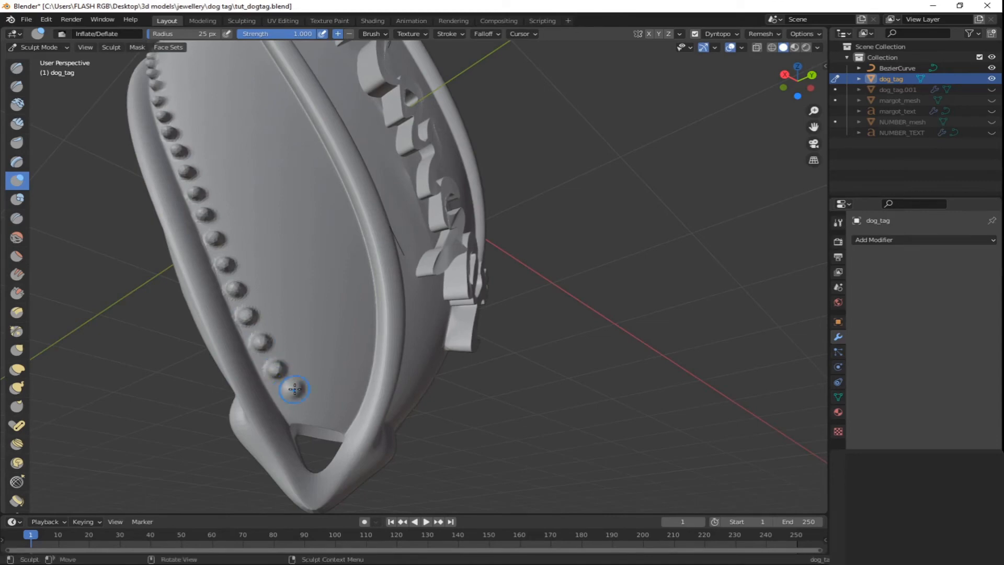
- Carry the beads around the edge of the lower opening and onto the start of the opposite band
{"action": "middle_click_drag", "start_coordinate": [320, 401], "coordinate": [354, 411]}
{"action": "left_click_drag", "start_coordinate": [353, 409], "coordinate": [359, 382]}
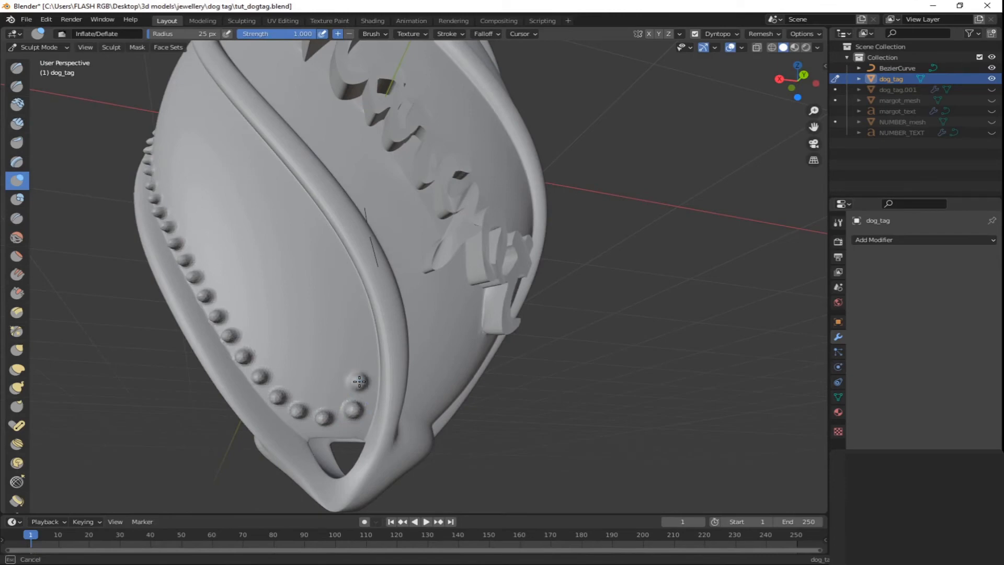
{"action": "left_click", "coordinate": [359, 352]}
{"action": "middle_click_drag", "start_coordinate": [360, 333], "coordinate": [384, 336]}
{"action": "left_click", "coordinate": [383, 336]}
{"action": "left_click", "coordinate": [366, 312]}
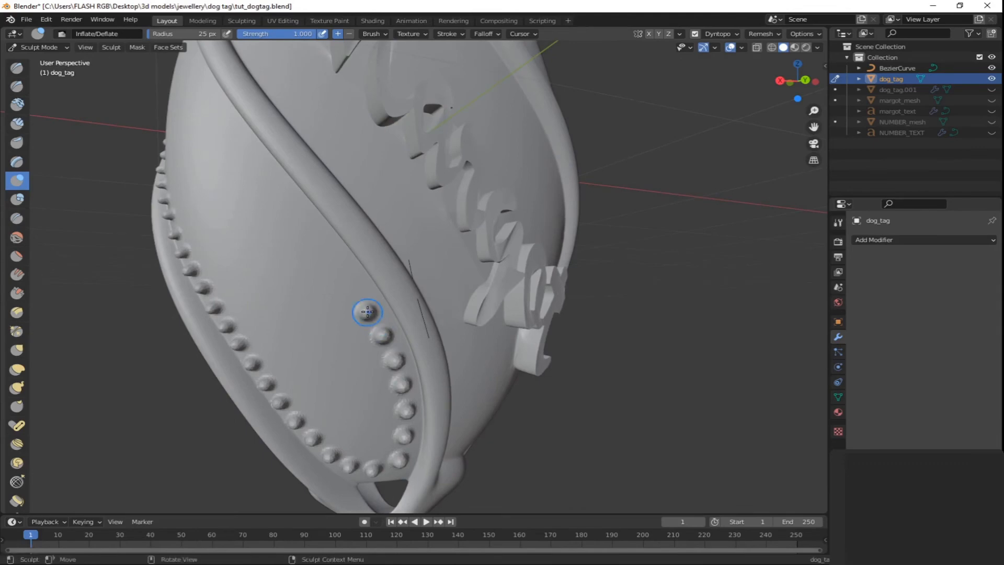
- Continue the bead row from the lower opening up along the opposite band, keeping the beads evenly spaced
{"action": "left_click", "coordinate": [352, 288]}
{"action": "middle_click_drag", "start_coordinate": [332, 265], "coordinate": [381, 316]}
{"action": "left_click", "coordinate": [381, 315]}
{"action": "left_click", "coordinate": [363, 293]}
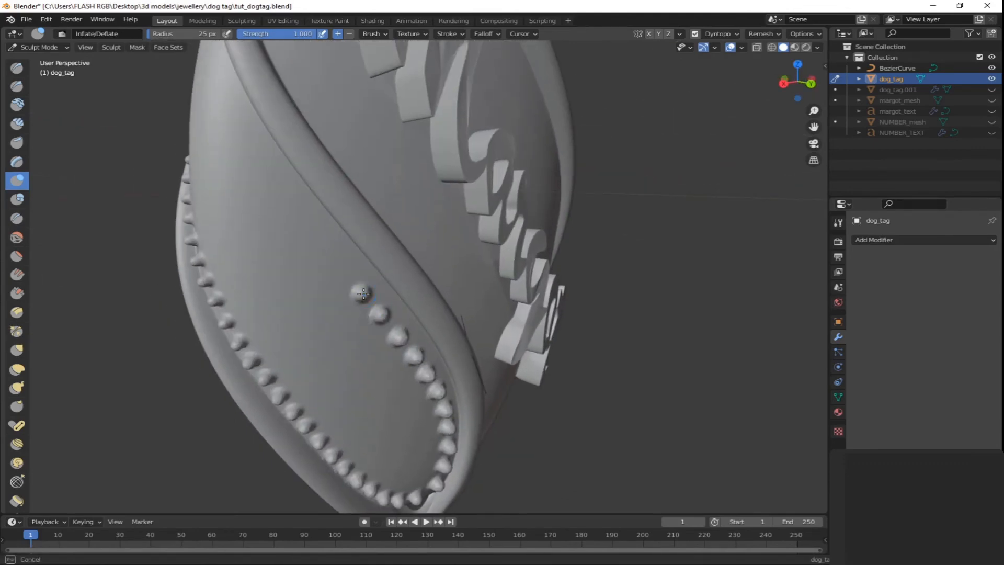
{"action": "left_click", "coordinate": [343, 270]}
{"action": "mouse_move", "coordinate": [327, 244]}
{"action": "middle_mouse_down"}
{"action": "mouse_move", "coordinate": [336, 287]}
{"action": "mouse_move", "coordinate": [294, 254]}
{"action": "mouse_move", "coordinate": [292, 221]}
{"action": "middle_mouse_up"}
{"action": "left_click_drag", "start_coordinate": [291, 224], "coordinate": [272, 198]}
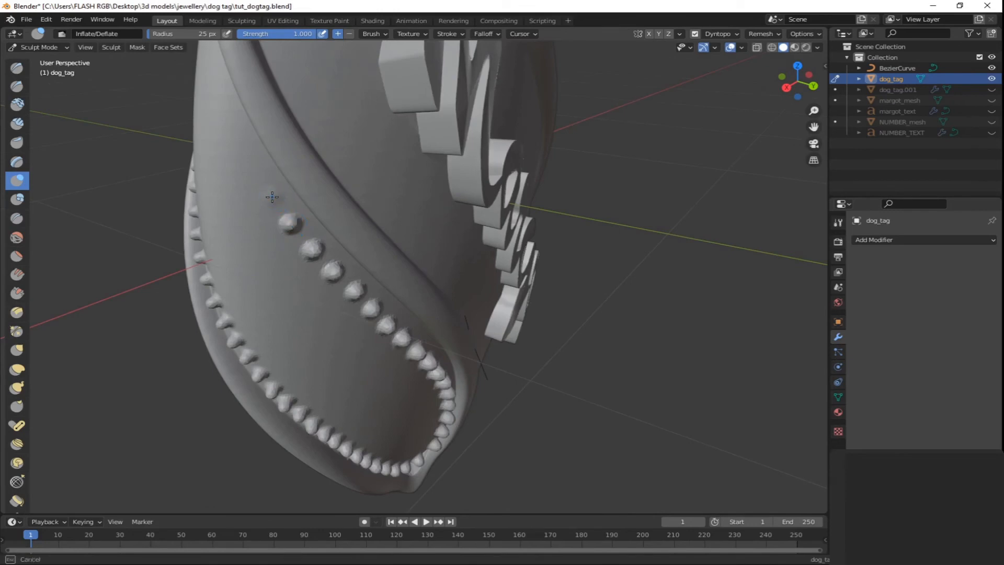
- Extend the bead row along that band through the middle of the tag's side panel
{"action": "mouse_move", "coordinate": [272, 197]}
{"action": "middle_mouse_down", "text": "shift"}
{"action": "mouse_move", "coordinate": [366, 251]}
{"action": "mouse_move", "coordinate": [361, 199]}
{"action": "mouse_move", "coordinate": [383, 227]}
{"action": "mouse_move", "coordinate": [427, 234]}
{"action": "mouse_move", "coordinate": [436, 226]}
{"action": "mouse_move", "coordinate": [504, 272]}
{"action": "mouse_move", "coordinate": [495, 281]}
{"action": "middle_mouse_up", "text": "shift"}
{"action": "left_click", "coordinate": [362, 200]}
{"action": "left_click", "coordinate": [418, 209]}
{"action": "left_click", "coordinate": [453, 244]}
{"action": "left_click", "coordinate": [447, 217]}
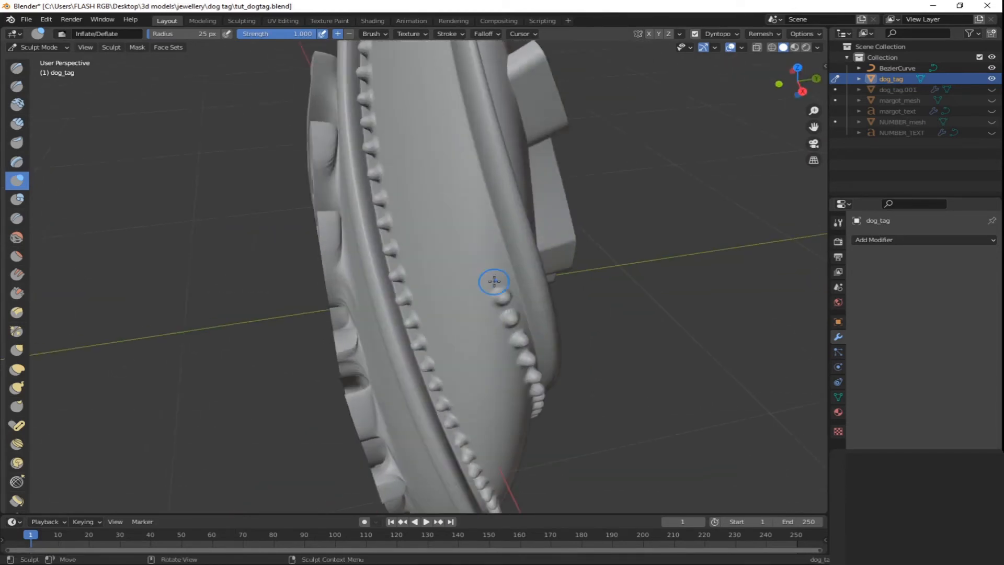
{"action": "left_click", "coordinate": [492, 273]}
{"action": "left_click", "coordinate": [482, 245]}
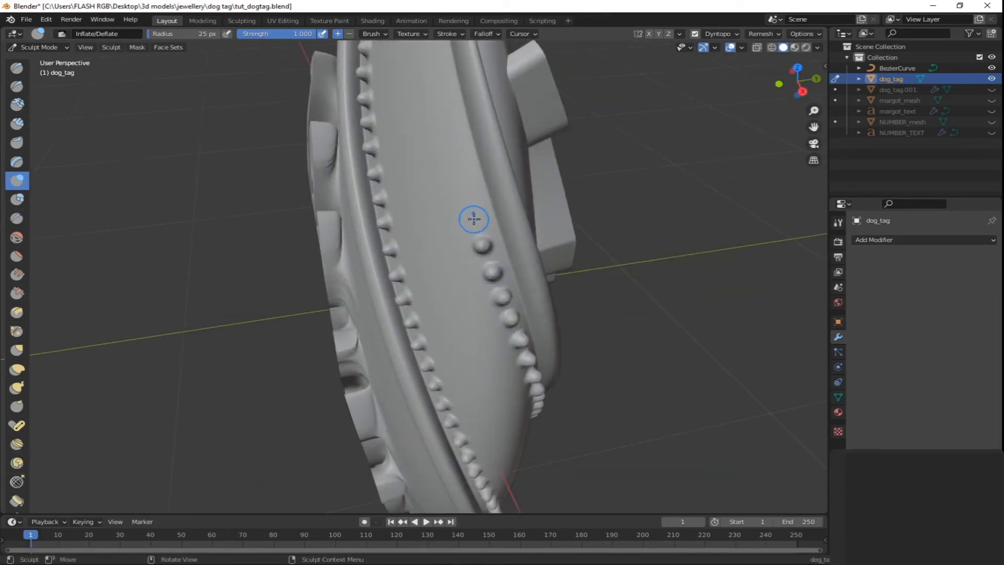
{"action": "left_click", "coordinate": [468, 189]}
- Inflate the remaining beads up to and across the upper opening to close the loop, and save the file
{"action": "mouse_move", "coordinate": [468, 190]}
{"action": "middle_mouse_down", "text": "shift"}
{"action": "mouse_move", "coordinate": [491, 288]}
{"action": "mouse_move", "coordinate": [507, 287]}
{"action": "mouse_move", "coordinate": [482, 303]}
{"action": "middle_mouse_up", "text": "shift"}
{"action": "left_click", "coordinate": [491, 290]}
{"action": "left_click", "coordinate": [490, 263]}
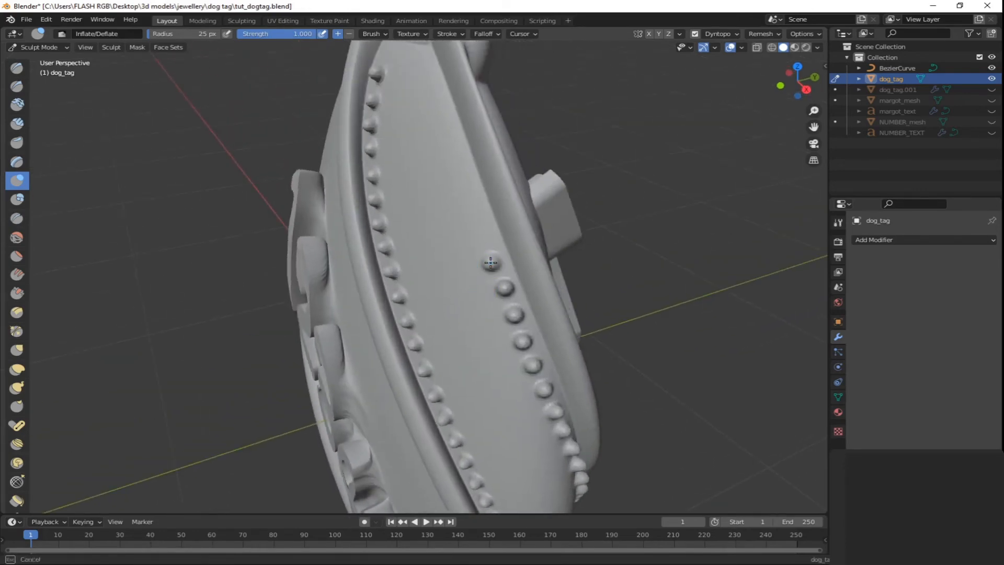
{"action": "left_click", "coordinate": [479, 237]}
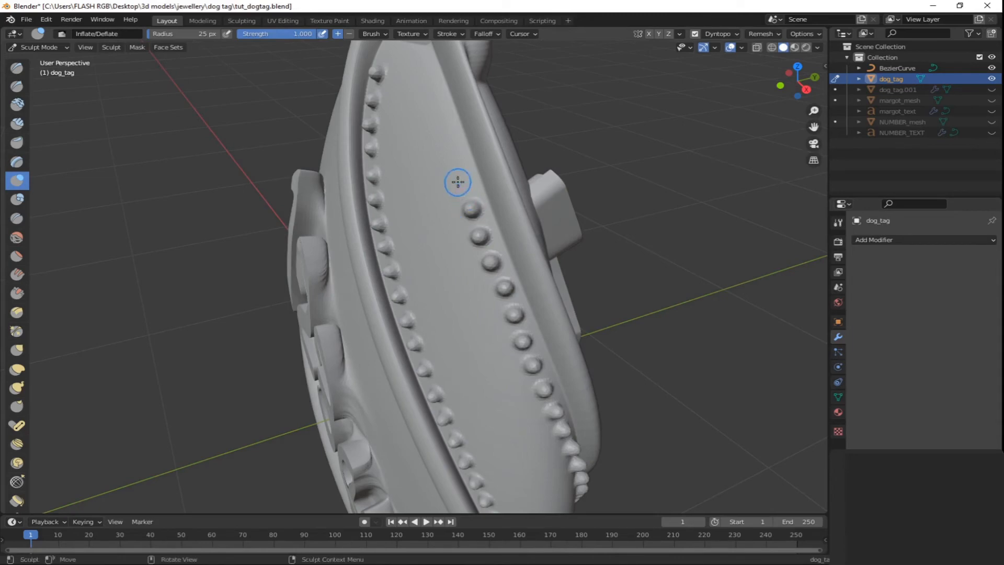
{"action": "mouse_move", "coordinate": [460, 184]}
{"action": "middle_mouse_down"}
{"action": "mouse_move", "coordinate": [485, 220]}
{"action": "mouse_move", "coordinate": [529, 184]}
{"action": "middle_mouse_up"}
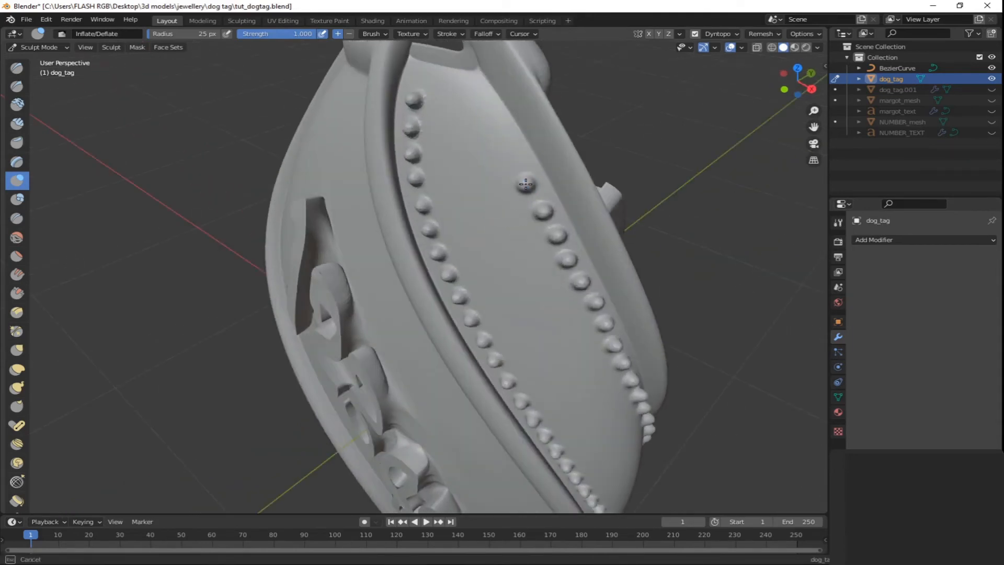
{"action": "left_click", "coordinate": [493, 128]}
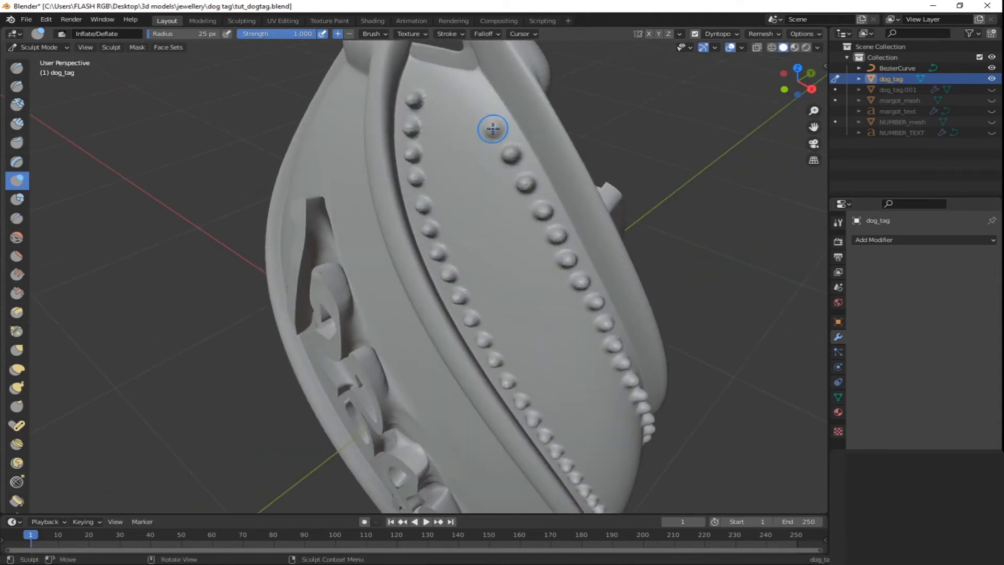
{"action": "left_click", "coordinate": [481, 105]}
{"action": "left_click", "coordinate": [453, 90]}
{"action": "left_click", "coordinate": [26, 20]}
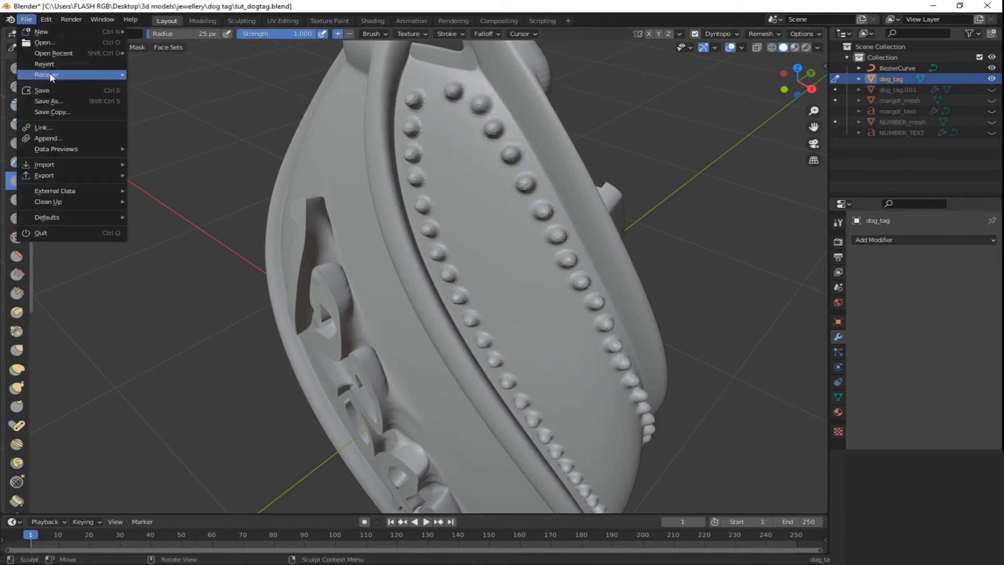
{"action": "left_click", "coordinate": [44, 90]}
- Try the Blob brush on the undecorated side panel, then return to Inflate/Deflate and start a bead row below its upper opening
{"action": "middle_click_drag", "start_coordinate": [248, 362], "coordinate": [494, 368]}
{"action": "middle_click_drag", "start_coordinate": [336, 243], "coordinate": [377, 335], "text": "shift"}
{"action": "left_click", "coordinate": [17, 199]}
{"action": "scroll", "coordinate": [433, 196], "scroll_direction": "up", "scroll_amount": 1}
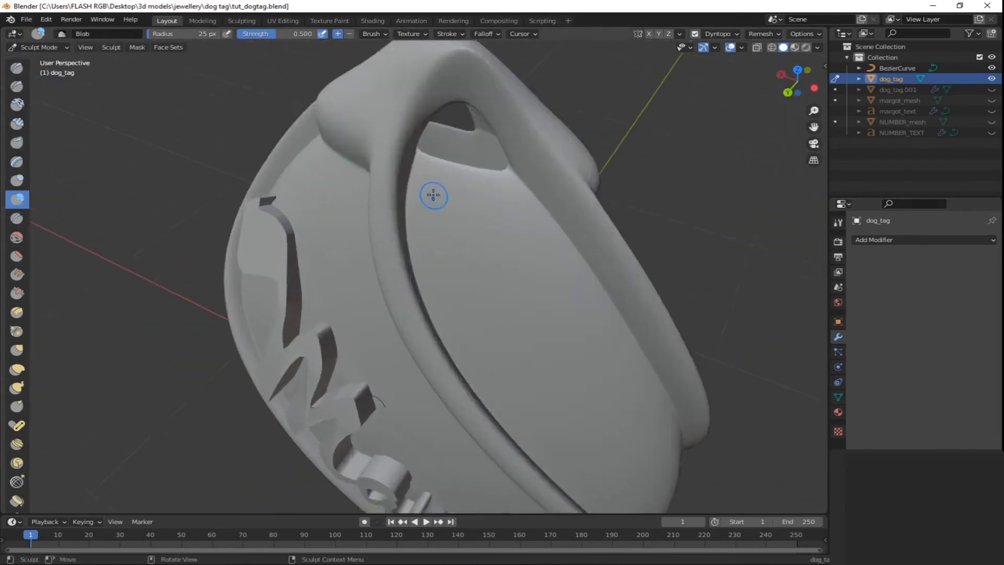
{"action": "scroll", "coordinate": [432, 199], "scroll_direction": "down", "scroll_amount": 1}
{"action": "left_click", "coordinate": [430, 211]}
{"action": "mouse_move", "coordinate": [471, 255]}
{"action": "middle_mouse_down"}
{"action": "mouse_move", "coordinate": [369, 254]}
{"action": "mouse_move", "coordinate": [468, 254]}
{"action": "mouse_move", "coordinate": [441, 198]}
{"action": "middle_mouse_up"}
{"action": "left_click", "coordinate": [17, 181]}
{"action": "scroll", "coordinate": [442, 198], "scroll_direction": "up", "scroll_amount": 1}
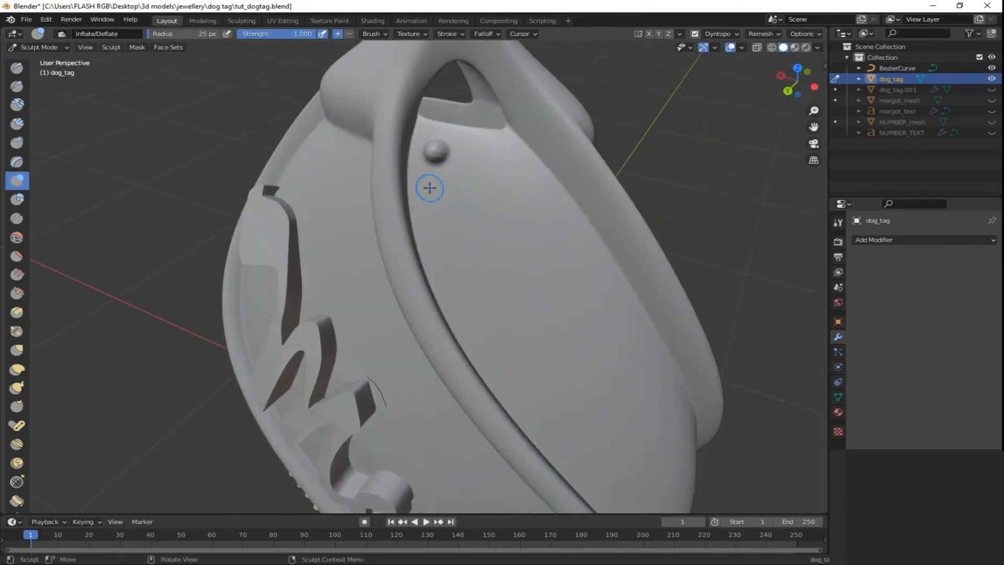
{"action": "middle_click_drag", "start_coordinate": [454, 241], "coordinate": [457, 228]}
{"action": "scroll", "coordinate": [455, 221], "scroll_direction": "down", "scroll_amount": 1}
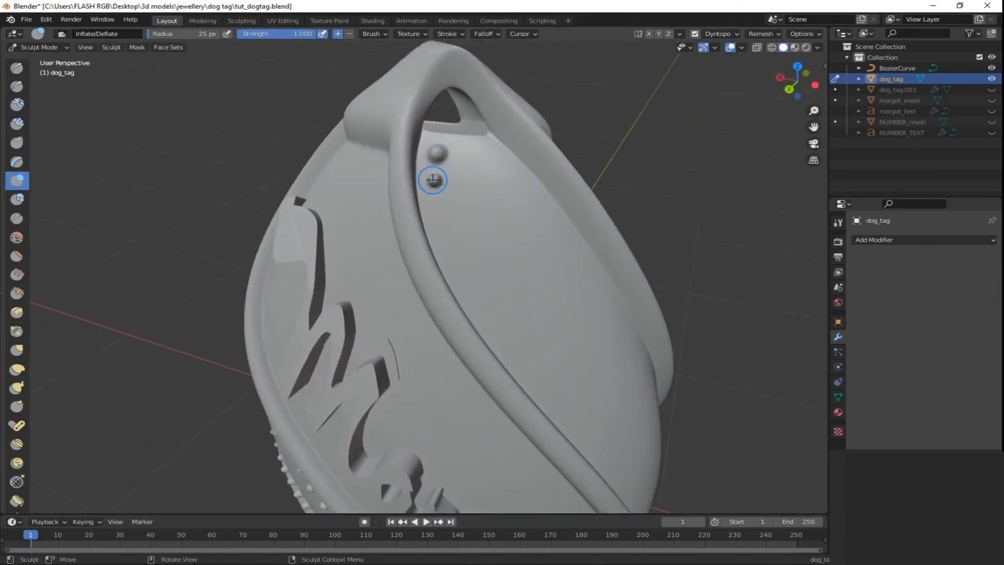
- Inflate evenly spaced beads from the upper opening down along the second panel's band
{"action": "left_click", "coordinate": [440, 206]}
{"action": "left_click_drag", "start_coordinate": [440, 205], "coordinate": [440, 206]}
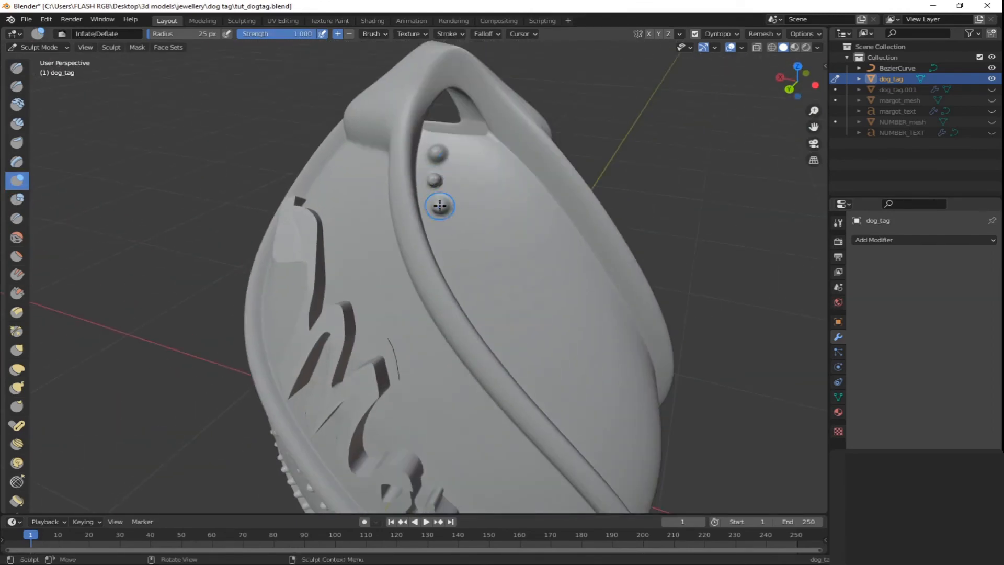
{"action": "left_click", "coordinate": [458, 254]}
{"action": "middle_click_drag", "start_coordinate": [501, 310], "coordinate": [453, 224], "text": "shift"}
{"action": "left_click", "coordinate": [414, 186]}
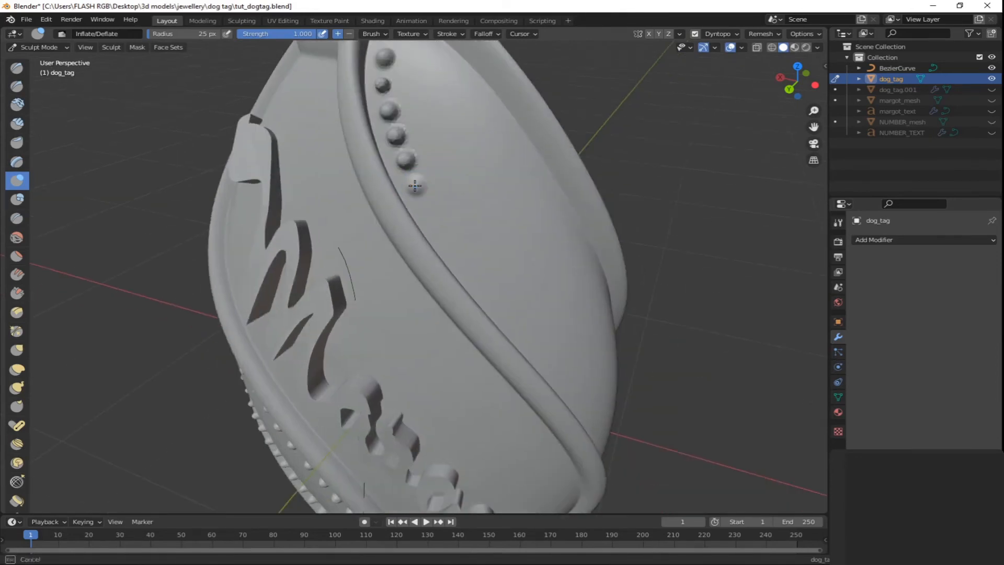
{"action": "left_click", "coordinate": [429, 209]}
{"action": "left_click", "coordinate": [442, 229]}
{"action": "left_click", "coordinate": [460, 253]}
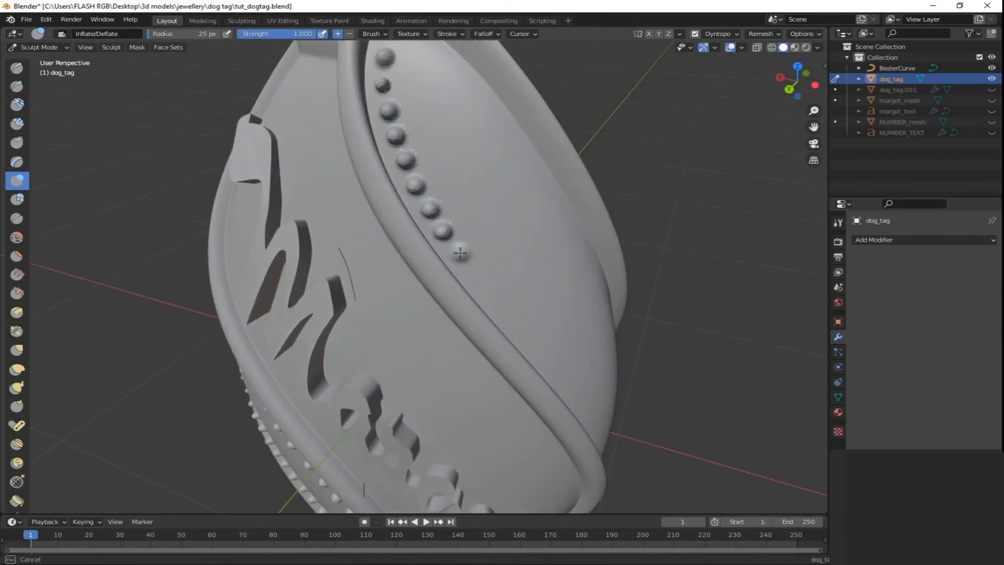
- Continue the second panel's bead row down the same band to about the middle of the tag
{"action": "middle_click_drag", "start_coordinate": [483, 294], "coordinate": [469, 278]}
{"action": "left_click", "coordinate": [443, 226]}
{"action": "left_click", "coordinate": [485, 258]}
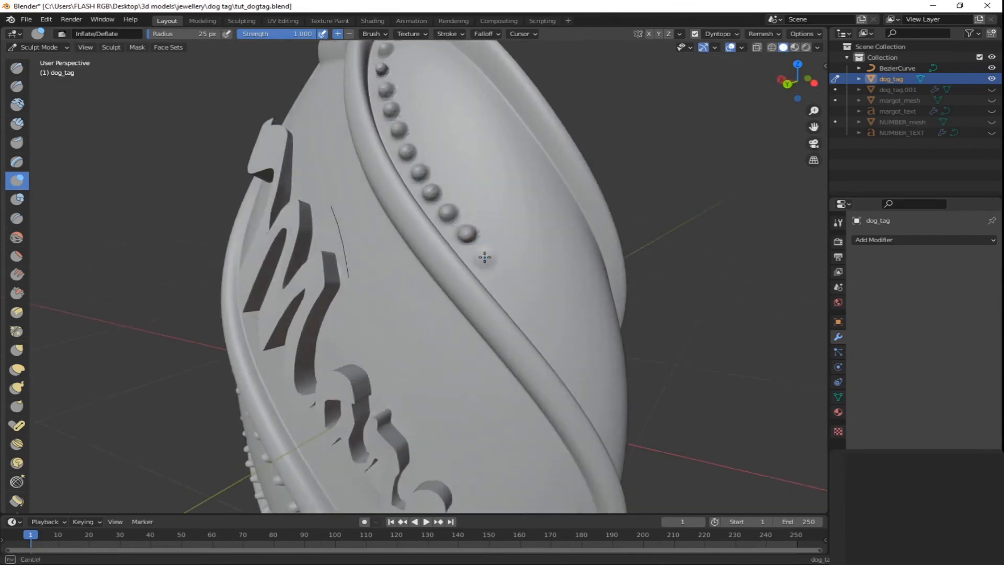
{"action": "left_click", "coordinate": [505, 281]}
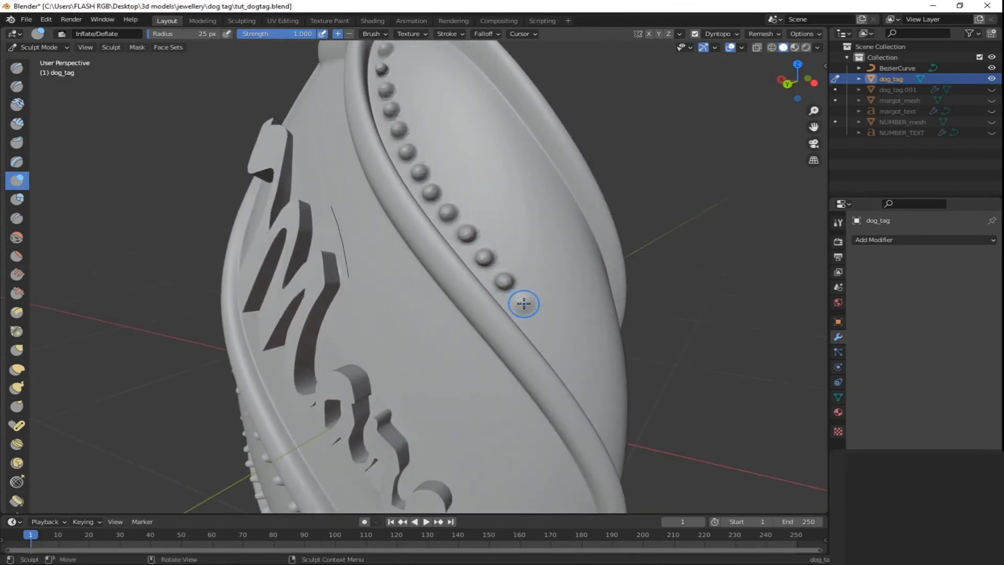
{"action": "middle_click_drag", "start_coordinate": [524, 304], "coordinate": [442, 233], "text": "shift"}
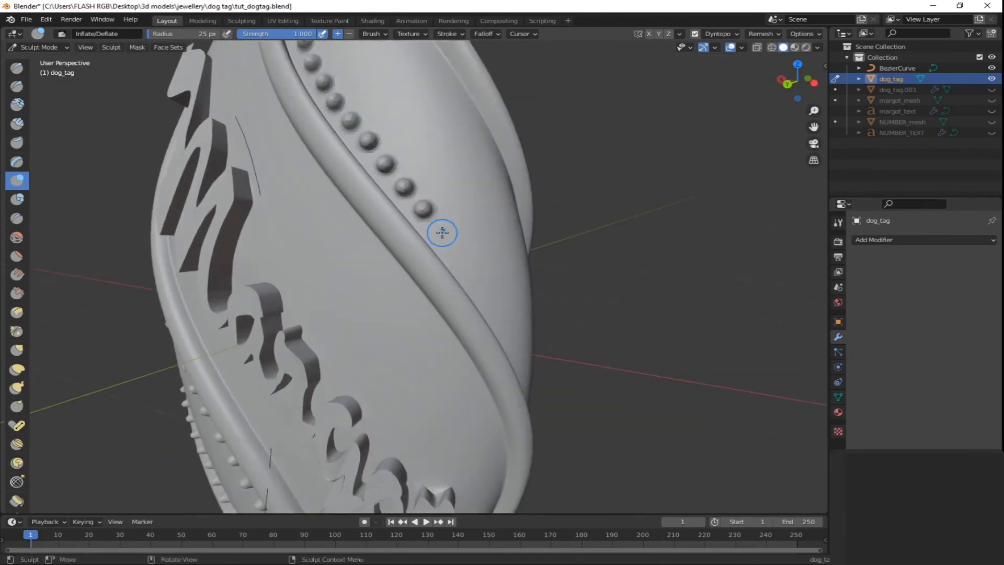
{"action": "left_click", "coordinate": [462, 256]}
{"action": "middle_click_drag", "start_coordinate": [467, 270], "coordinate": [451, 263]}
{"action": "left_click", "coordinate": [447, 265]}
{"action": "left_click", "coordinate": [466, 290]}
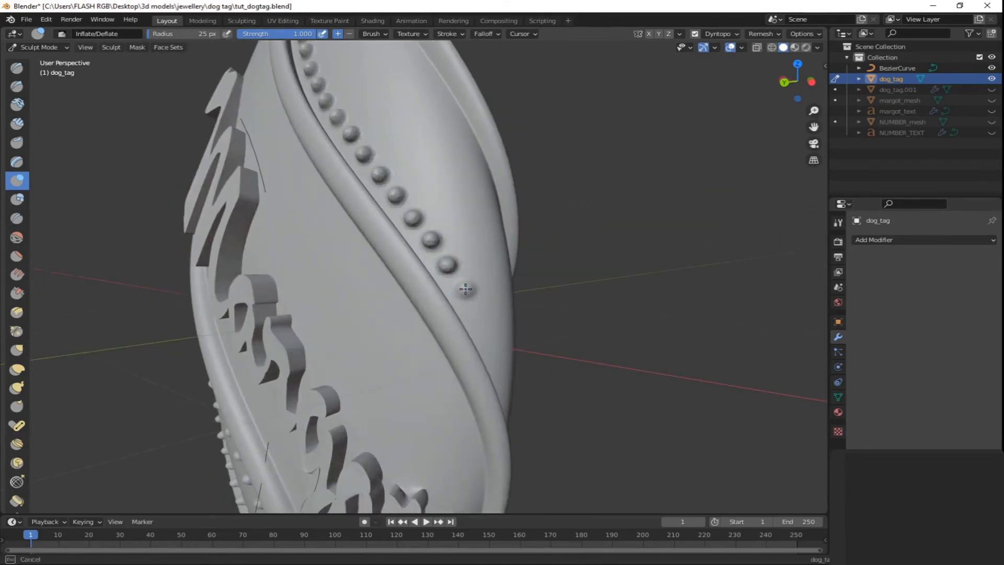
- Extend the second panel's bead row past the middle onto the lower half of the tag
{"action": "middle_click_drag", "start_coordinate": [466, 309], "coordinate": [330, 340]}
{"action": "left_click", "coordinate": [427, 334]}
{"action": "left_click", "coordinate": [376, 319]}
{"action": "left_click", "coordinate": [330, 340]}
{"action": "middle_click_drag", "start_coordinate": [374, 383], "coordinate": [304, 331]}
{"action": "left_click", "coordinate": [304, 330]}
{"action": "left_click", "coordinate": [316, 355]}
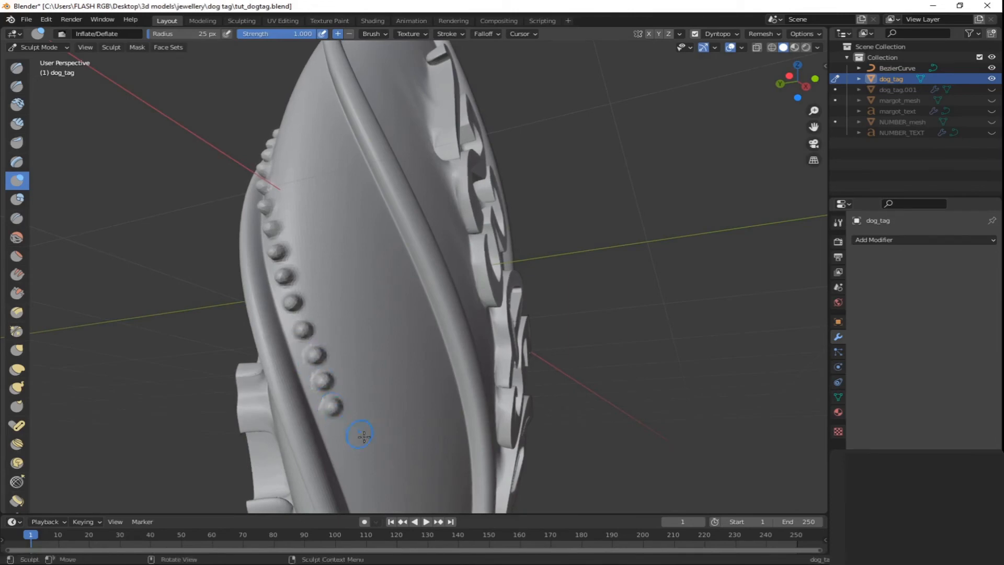
- Carry the second panel's beads down to the lower opening and around its edge
{"action": "middle_click_drag", "start_coordinate": [365, 436], "coordinate": [285, 297]}
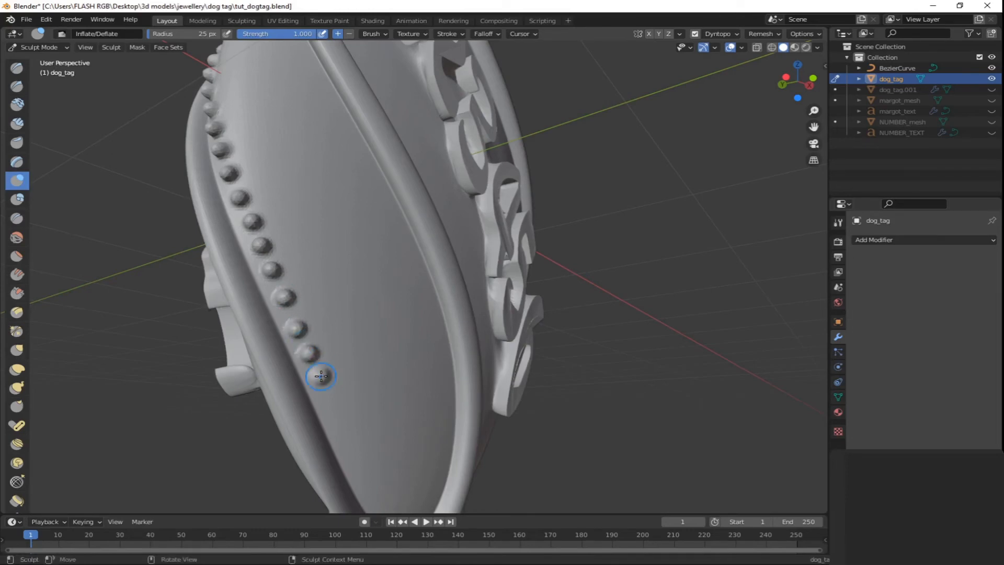
{"action": "middle_click_drag", "start_coordinate": [321, 376], "coordinate": [310, 355]}
{"action": "left_click", "coordinate": [322, 381]}
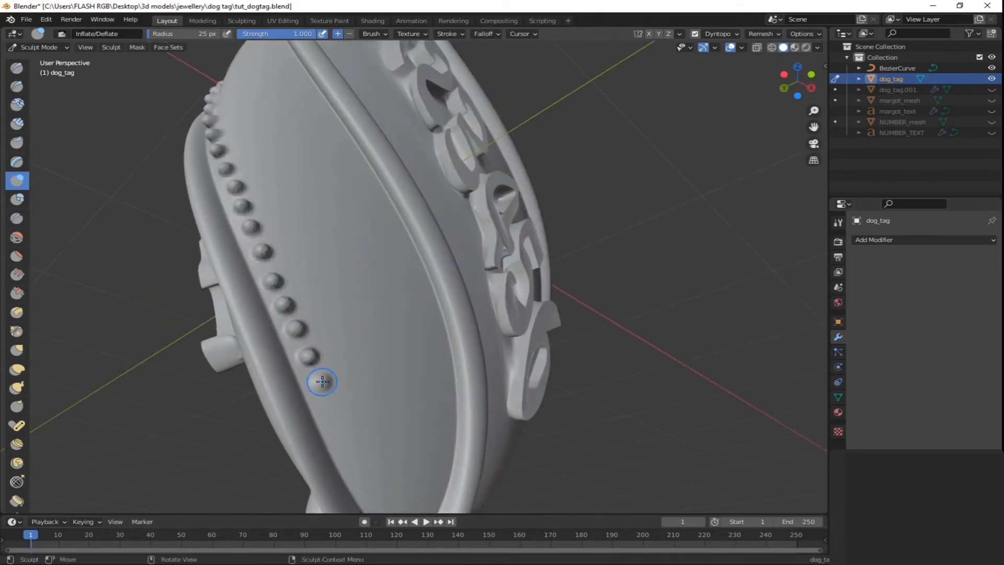
{"action": "middle_click_drag", "start_coordinate": [334, 408], "coordinate": [310, 352], "text": "shift"}
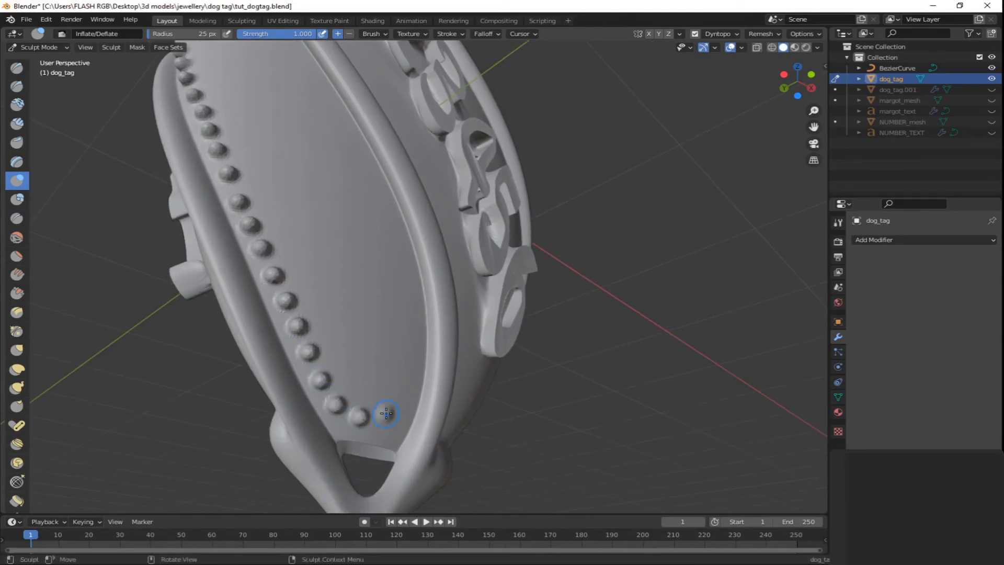
{"action": "middle_click_drag", "start_coordinate": [385, 414], "coordinate": [374, 444]}
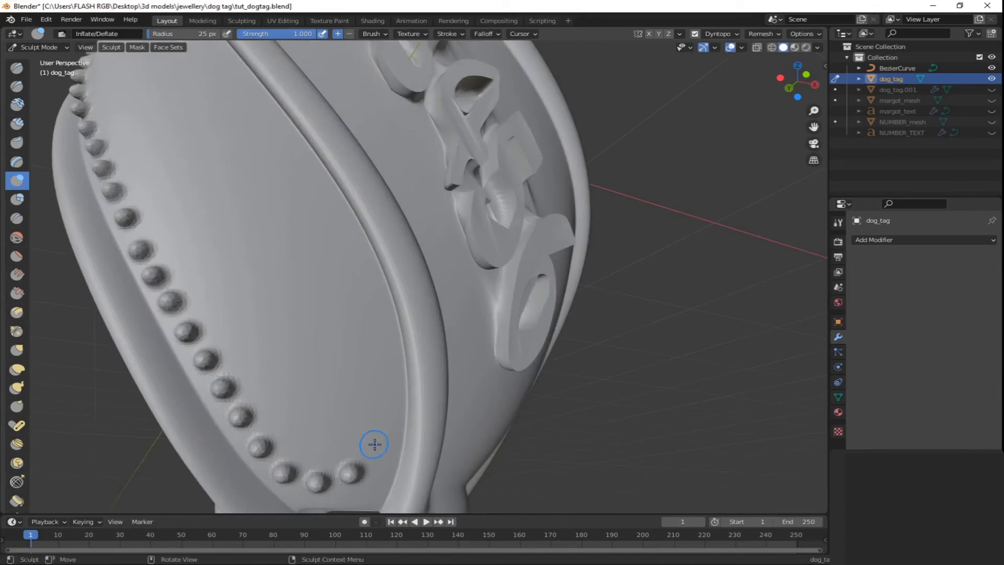
- Inflate beads from the lower opening up along the opposite band of the second panel
{"action": "left_click", "coordinate": [381, 416]}
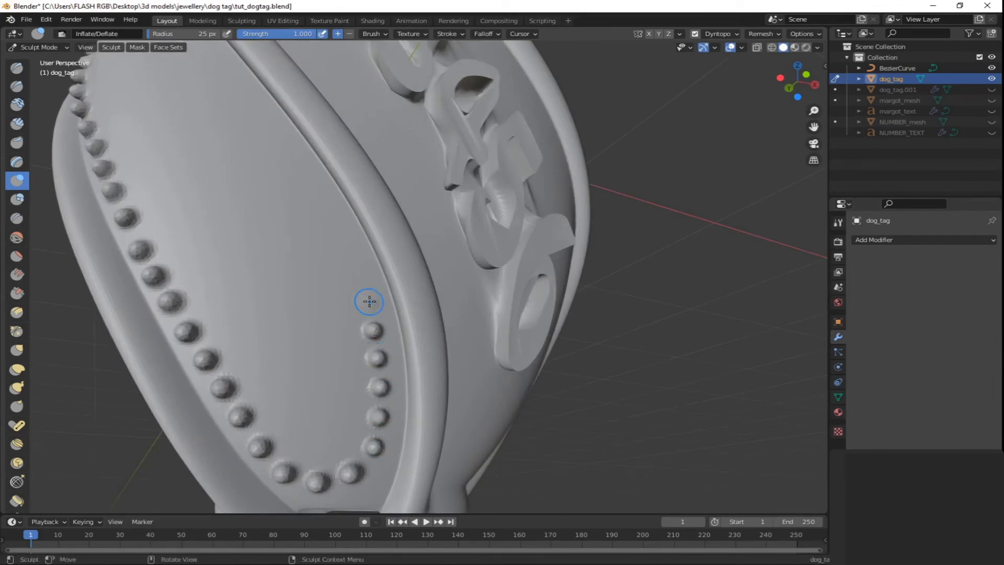
{"action": "middle_click_drag", "start_coordinate": [369, 302], "coordinate": [345, 321]}
{"action": "left_click", "coordinate": [331, 311]}
{"action": "left_click", "coordinate": [313, 286]}
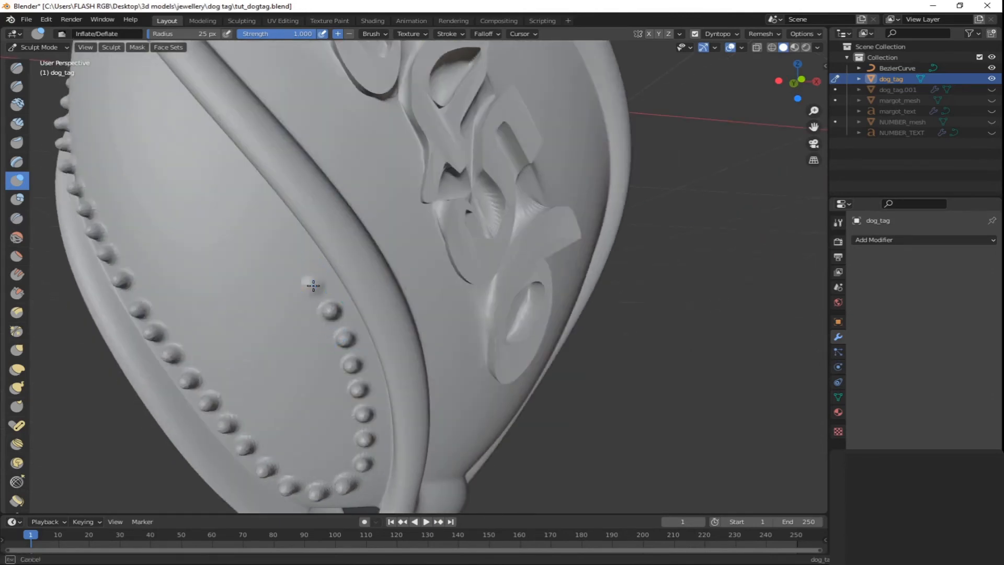
{"action": "left_click", "coordinate": [296, 258]}
{"action": "left_click", "coordinate": [281, 235]}
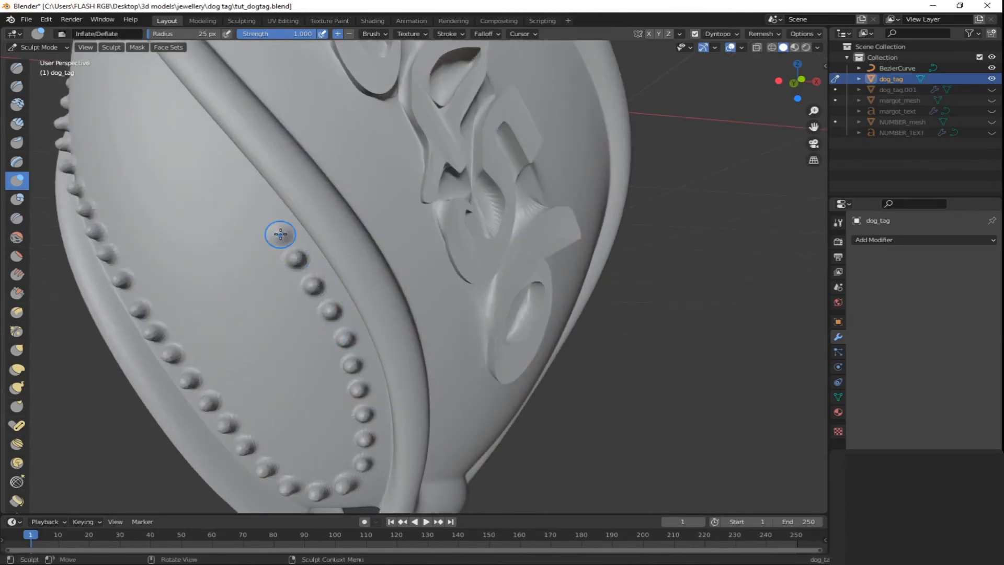
{"action": "left_click", "coordinate": [259, 210]}
- Continue the second panel's returning bead row up the opposite band towards the middle of the tag
{"action": "middle_click_drag", "start_coordinate": [420, 314], "coordinate": [371, 286]}
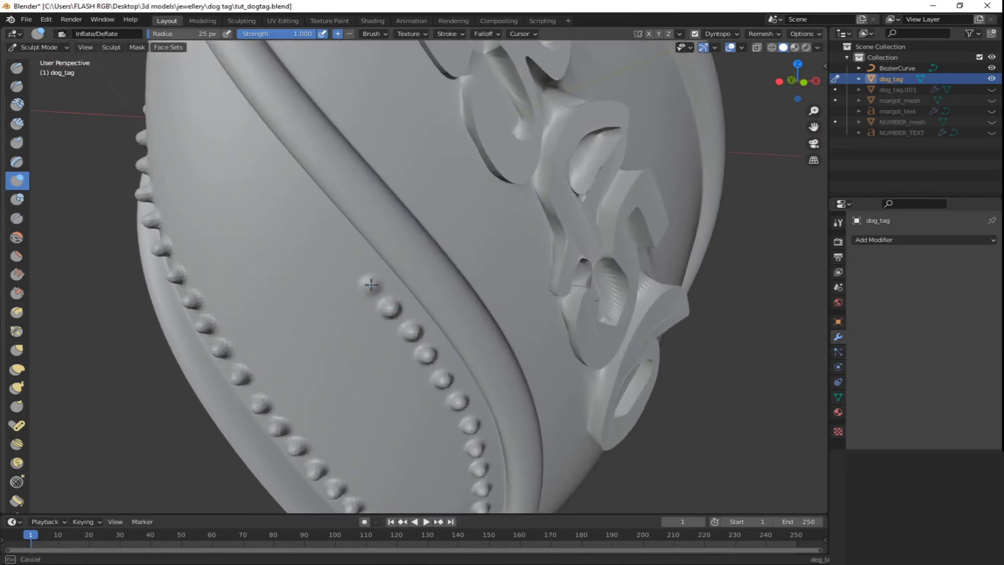
{"action": "left_click", "coordinate": [327, 235]}
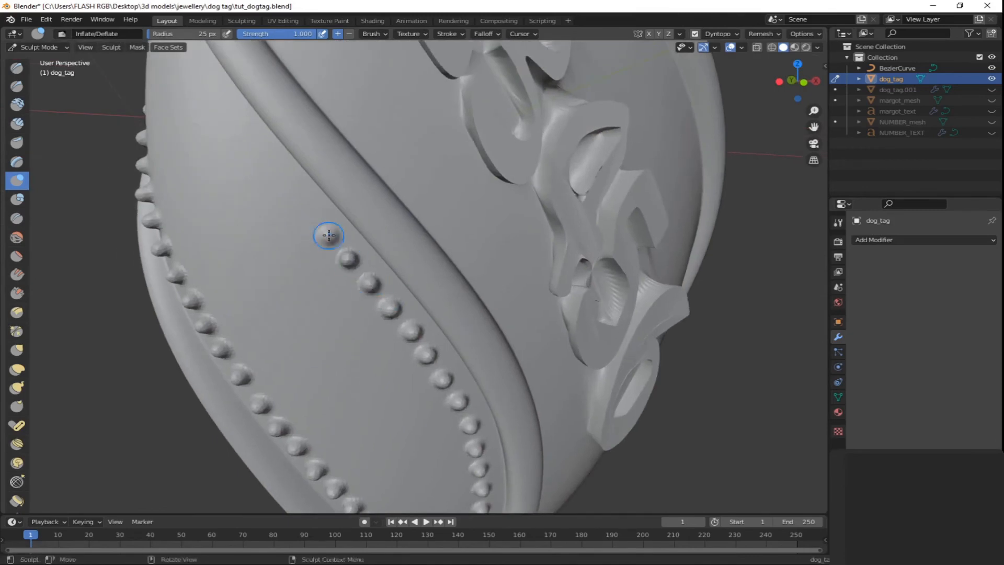
{"action": "left_click", "coordinate": [306, 212]}
{"action": "left_click", "coordinate": [287, 188]}
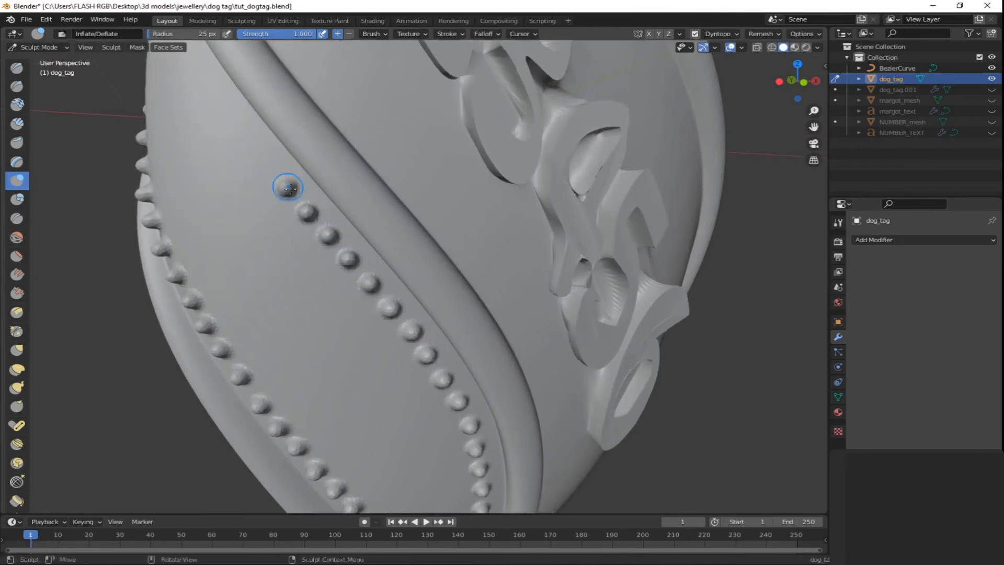
{"action": "middle_click_drag", "start_coordinate": [289, 188], "coordinate": [325, 179]}
{"action": "left_click", "coordinate": [300, 153]}
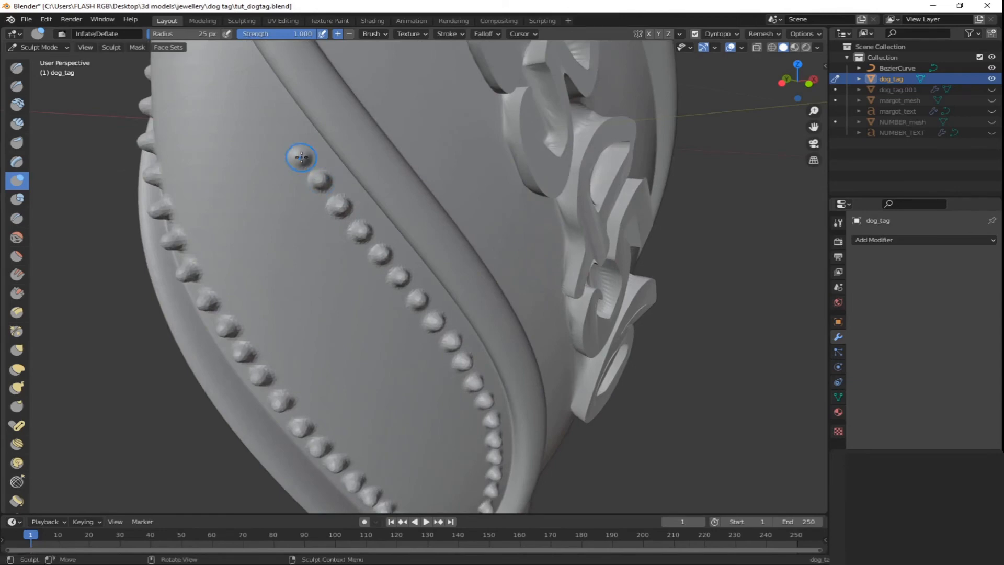
- Continue the second panel's returning bead row with Inflate along the opposite band past the middle of the tag
{"action": "mouse_move", "coordinate": [278, 135]}
{"action": "middle_mouse_down"}
{"action": "mouse_move", "coordinate": [308, 183]}
{"action": "mouse_move", "coordinate": [394, 240]}
{"action": "middle_mouse_up"}
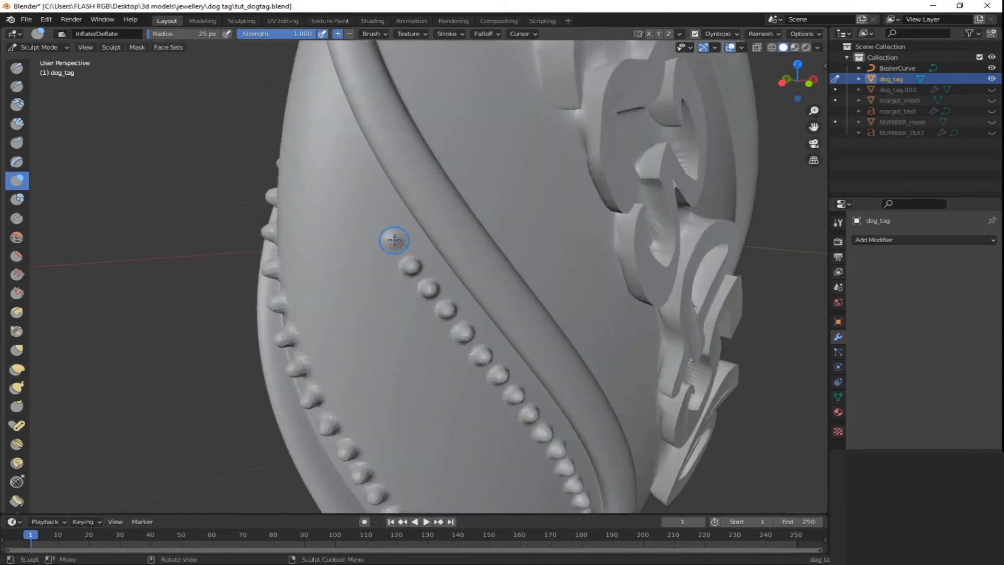
{"action": "left_click_drag", "start_coordinate": [378, 207], "coordinate": [343, 155]}
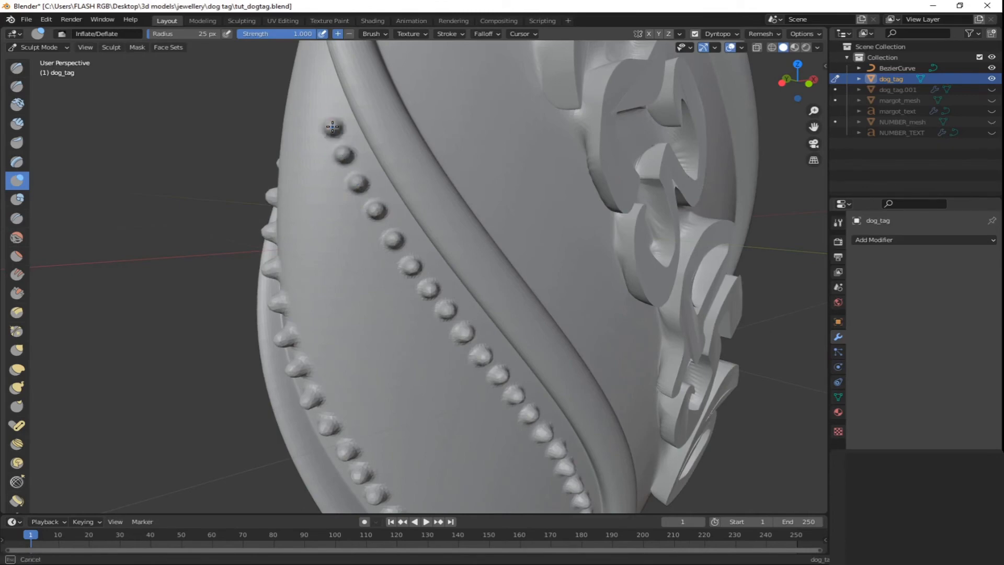
{"action": "middle_click_drag", "start_coordinate": [333, 127], "coordinate": [397, 201]}
{"action": "left_click", "coordinate": [387, 170]}
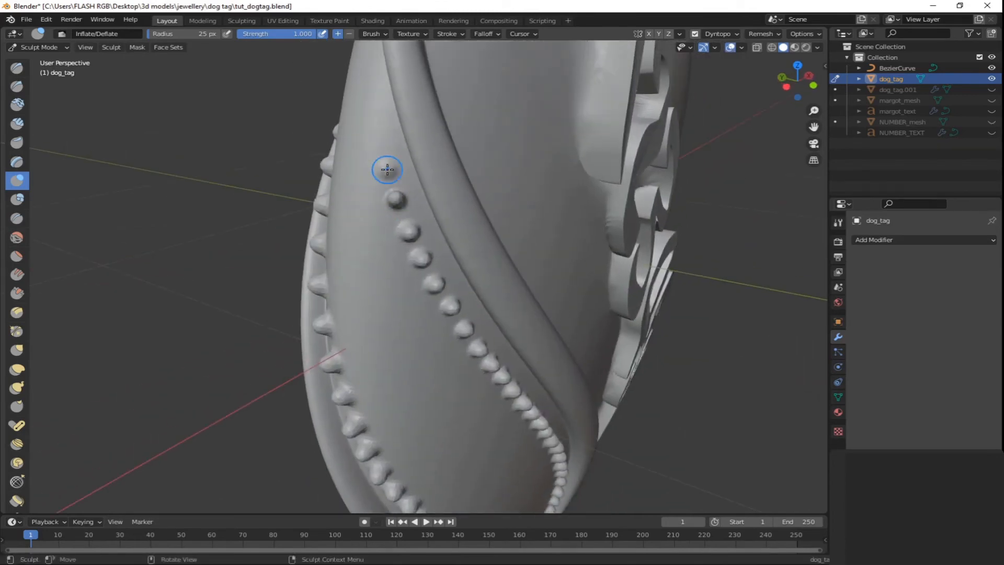
{"action": "left_click", "coordinate": [382, 140]}
{"action": "middle_click_drag", "start_coordinate": [383, 141], "coordinate": [537, 348], "text": "shift"}
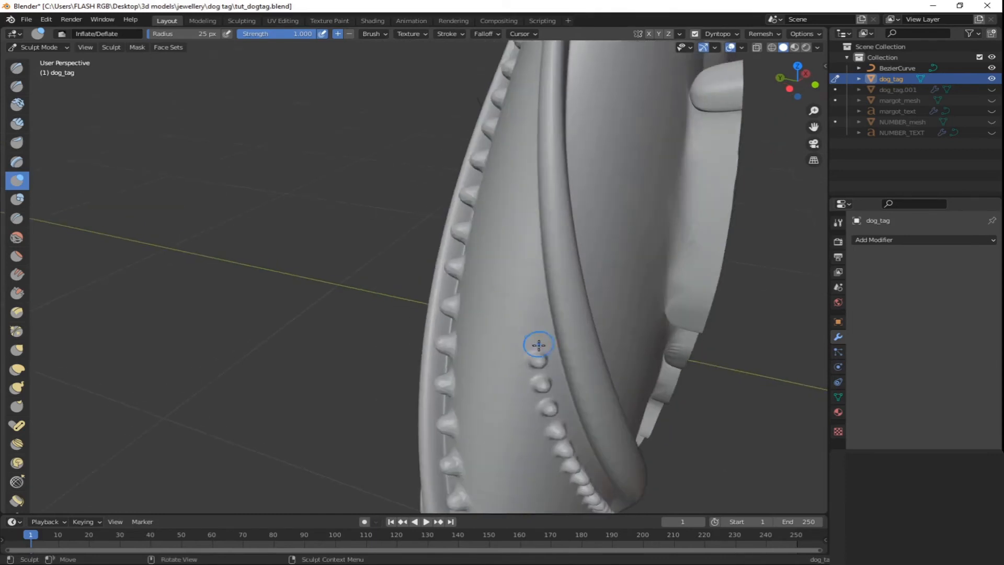
- Extend the second panel's bead row along the opposite band over the upper half of the tag
{"action": "mouse_move", "coordinate": [511, 223]}
{"action": "middle_mouse_down"}
{"action": "mouse_move", "coordinate": [521, 269]}
{"action": "mouse_move", "coordinate": [527, 244]}
{"action": "mouse_move", "coordinate": [586, 255]}
{"action": "middle_mouse_up"}
{"action": "left_click", "coordinate": [538, 247]}
{"action": "left_click", "coordinate": [585, 255]}
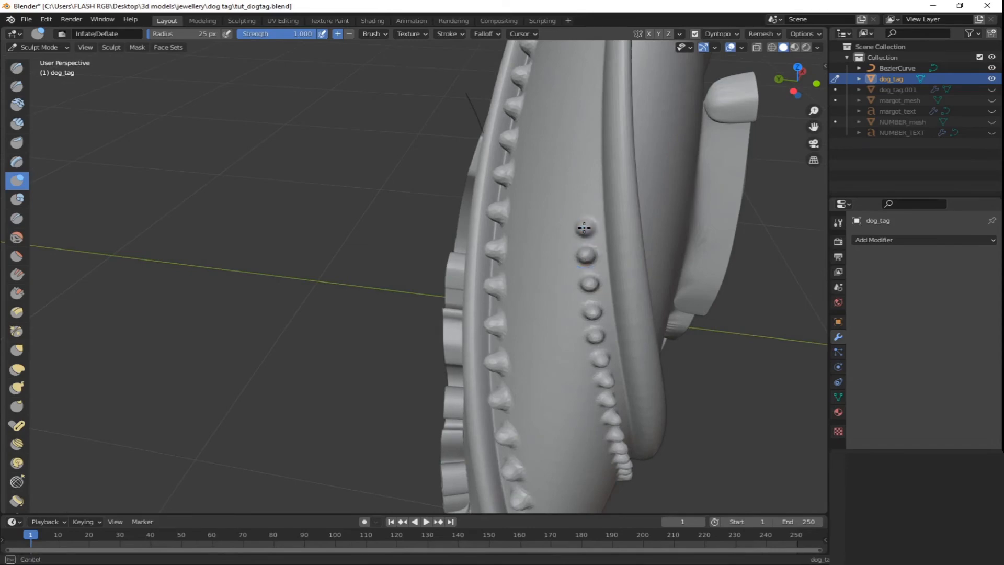
{"action": "left_click", "coordinate": [581, 197]}
{"action": "mouse_move", "coordinate": [581, 195]}
{"action": "middle_mouse_down"}
{"action": "mouse_move", "coordinate": [550, 251]}
{"action": "mouse_move", "coordinate": [570, 175]}
{"action": "middle_mouse_up"}
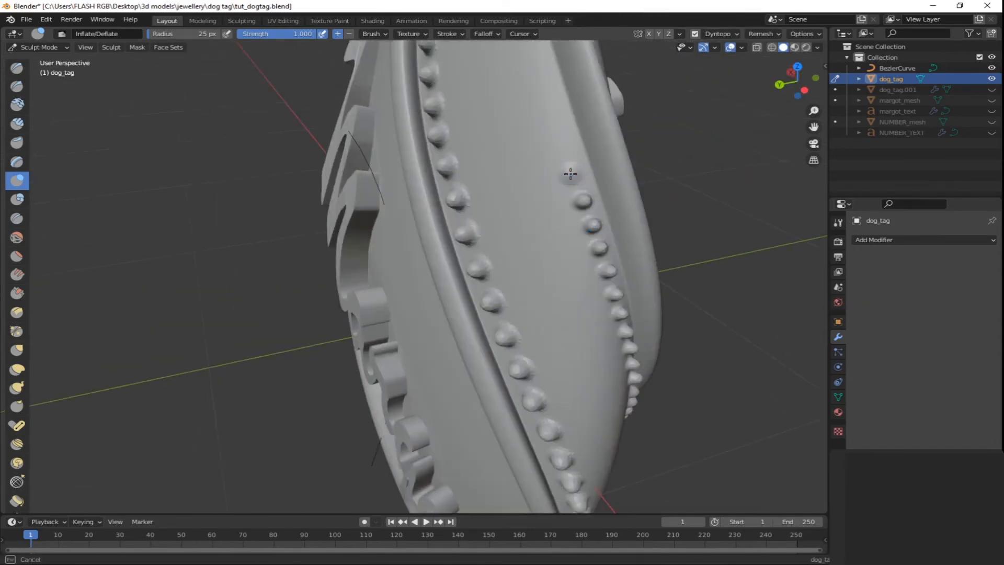
{"action": "left_click", "coordinate": [560, 149]}
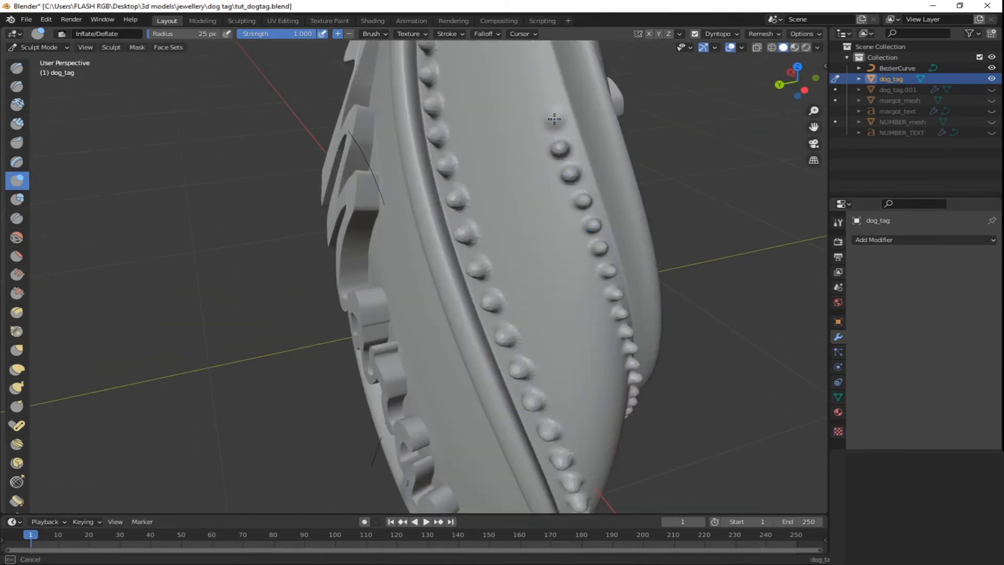
{"action": "middle_click_drag", "start_coordinate": [551, 119], "coordinate": [551, 231]}
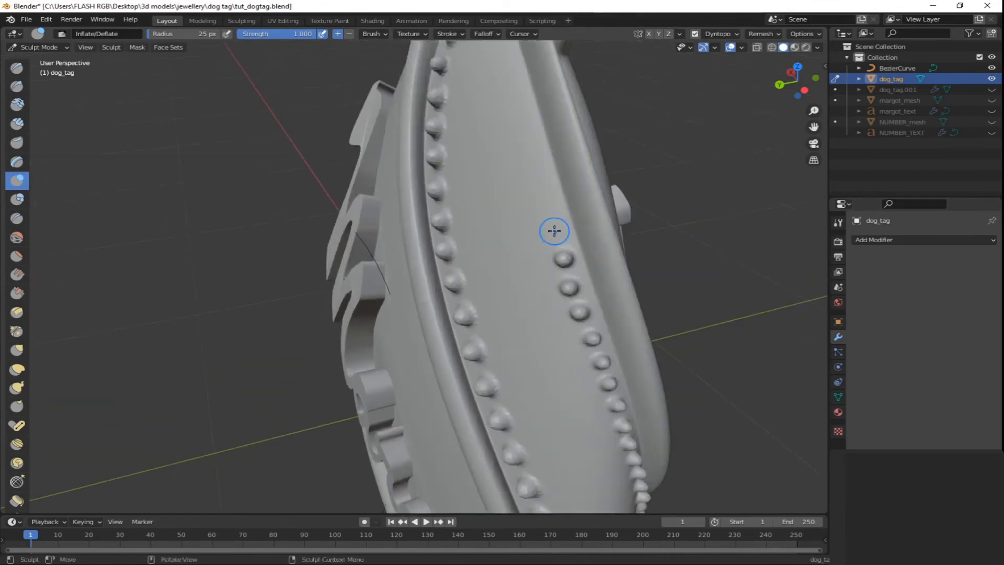
{"action": "left_click", "coordinate": [547, 204]}
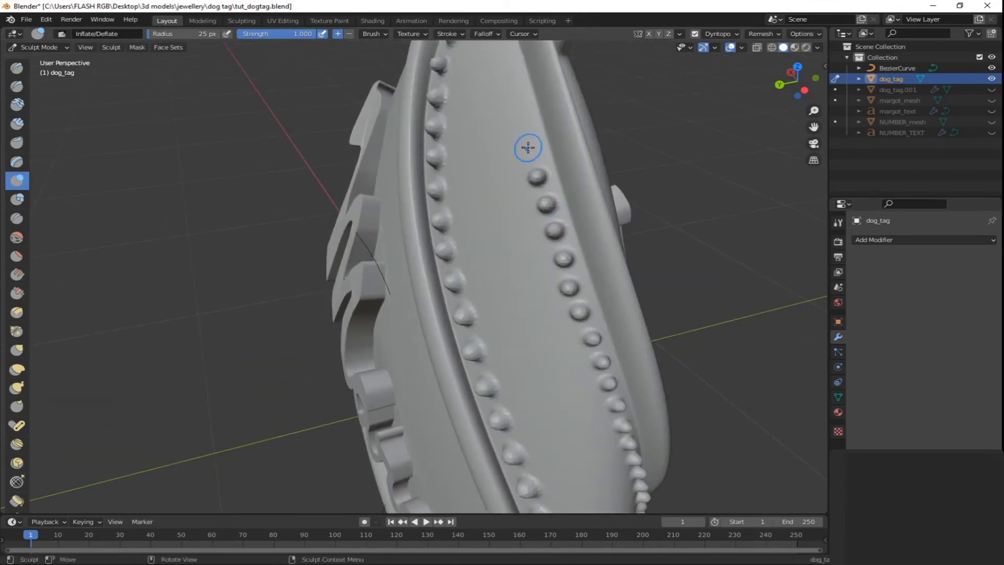
- Close the second panel's bead border with the last beads beneath the upper opening and save the file
{"action": "mouse_move", "coordinate": [529, 152]}
{"action": "middle_mouse_down"}
{"action": "mouse_move", "coordinate": [504, 237]}
{"action": "mouse_move", "coordinate": [582, 242]}
{"action": "middle_mouse_up"}
{"action": "left_click", "coordinate": [582, 243]}
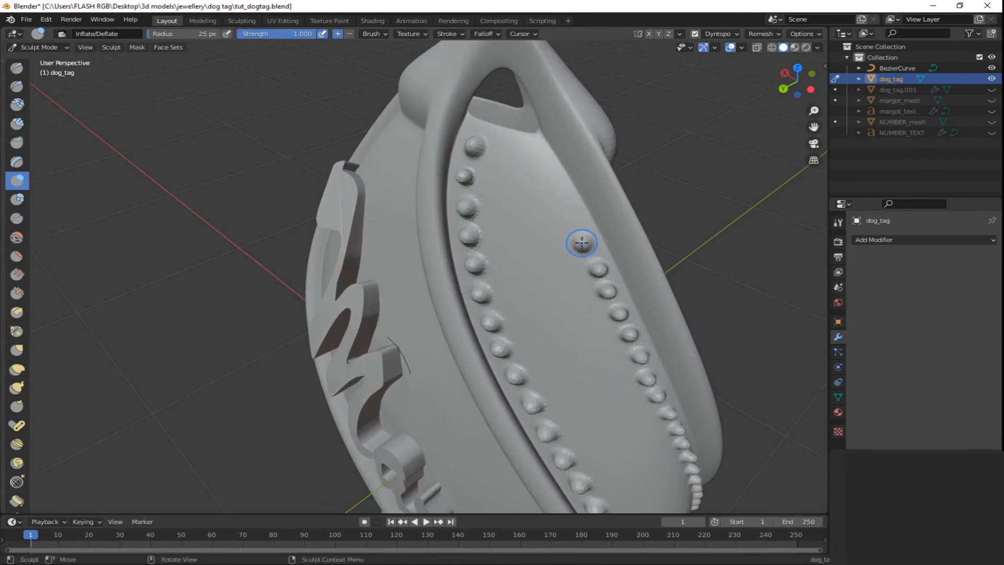
{"action": "left_click", "coordinate": [566, 219]}
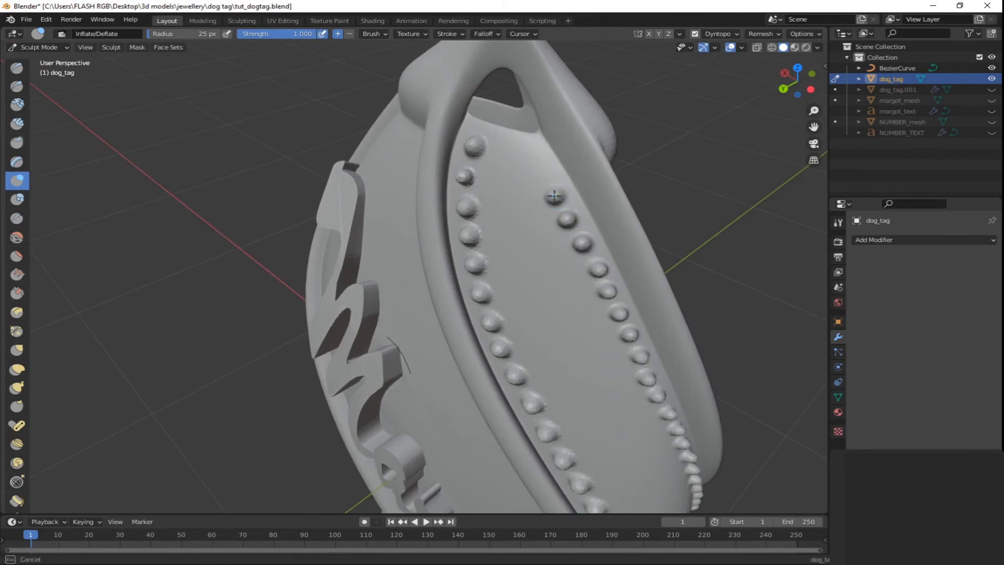
{"action": "left_click", "coordinate": [539, 175]}
{"action": "left_click", "coordinate": [521, 158]}
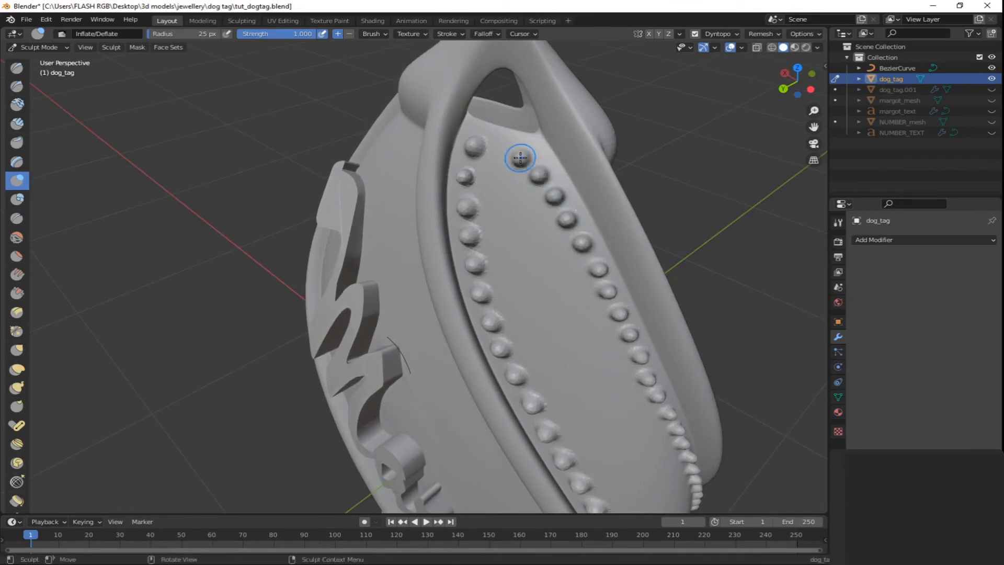
{"action": "left_click", "coordinate": [502, 142]}
{"action": "key", "text": "ctrl+s"}
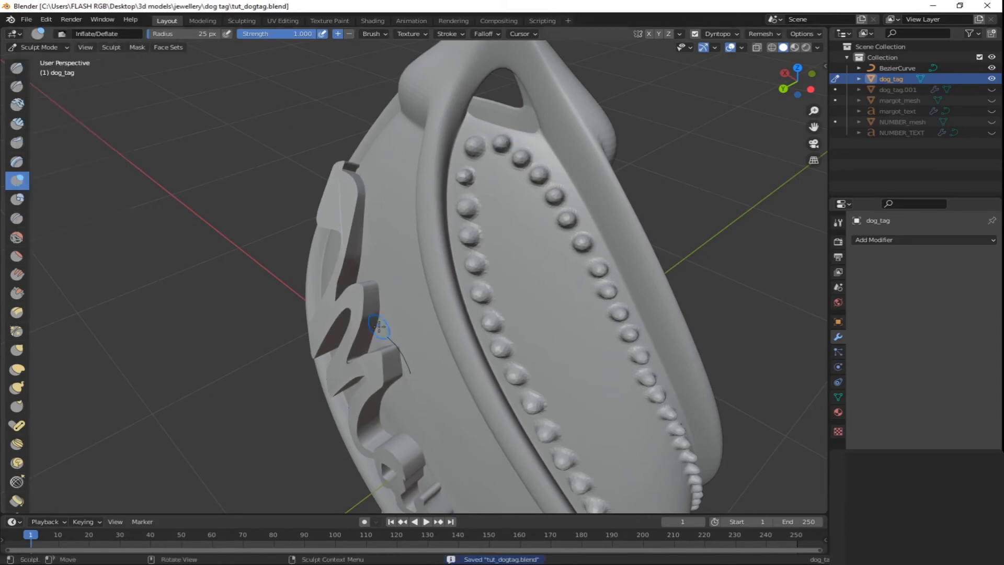
- Switch to the Draw sculpting brush and set its radius to 13 px for decorating the inside of the beaded panel
{"action": "scroll", "coordinate": [380, 327], "scroll_direction": "down", "scroll_amount": 5}
{"action": "mouse_move", "coordinate": [379, 327]}
{"action": "middle_mouse_down"}
{"action": "mouse_move", "coordinate": [504, 291]}
{"action": "mouse_move", "coordinate": [365, 335]}
{"action": "mouse_move", "coordinate": [382, 327]}
{"action": "middle_mouse_up"}
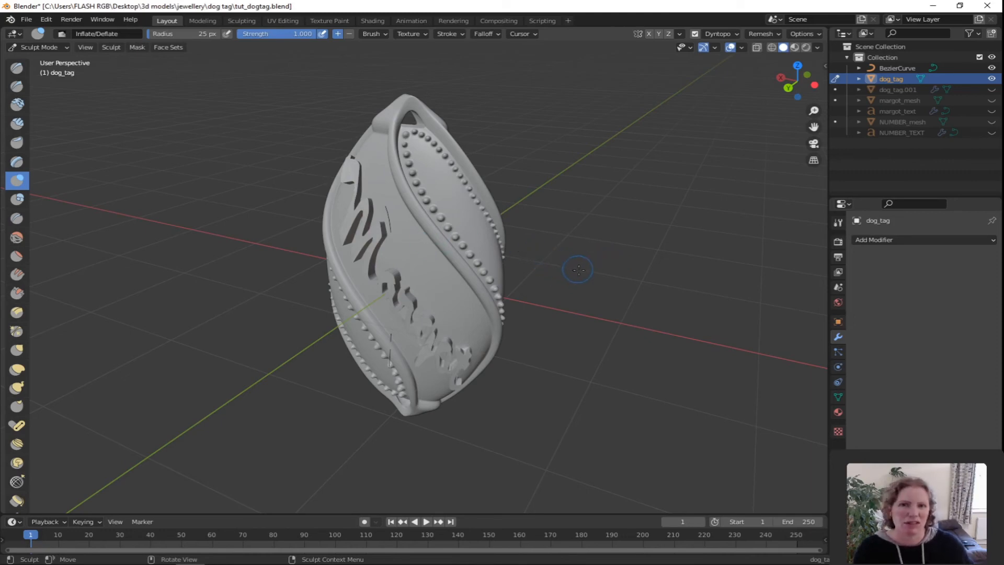
{"action": "middle_click_drag", "start_coordinate": [579, 274], "coordinate": [512, 288]}
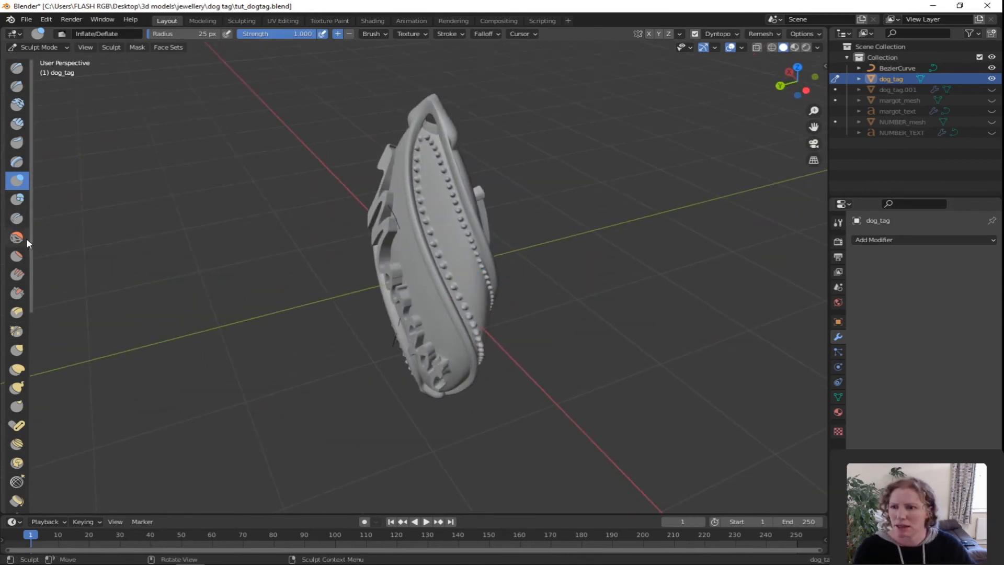
{"action": "left_click", "coordinate": [17, 69]}
{"action": "middle_click_drag", "start_coordinate": [430, 242], "coordinate": [441, 260]}
{"action": "scroll", "coordinate": [442, 251], "scroll_direction": "up", "scroll_amount": 4}
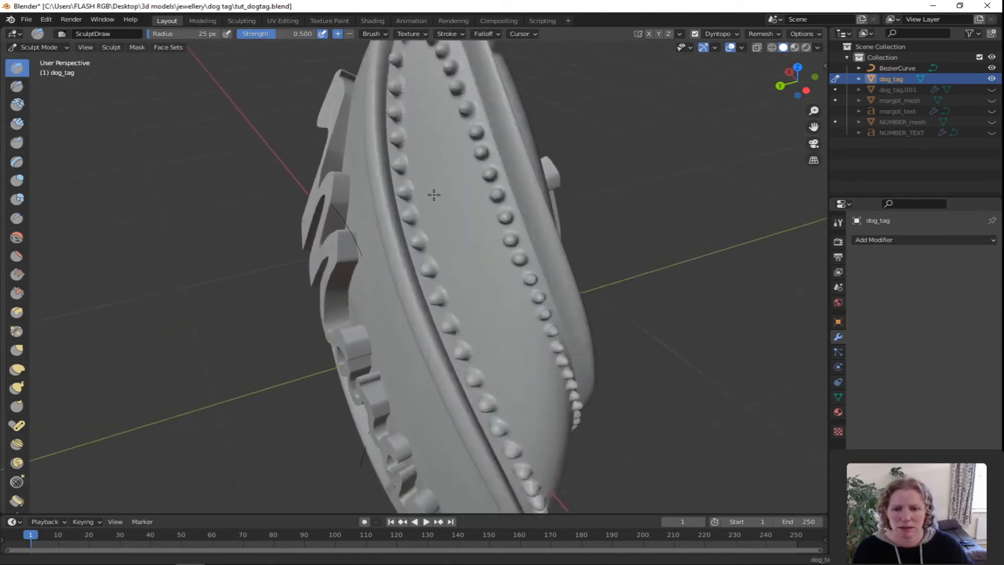
{"action": "middle_click_drag", "start_coordinate": [433, 195], "coordinate": [476, 238]}
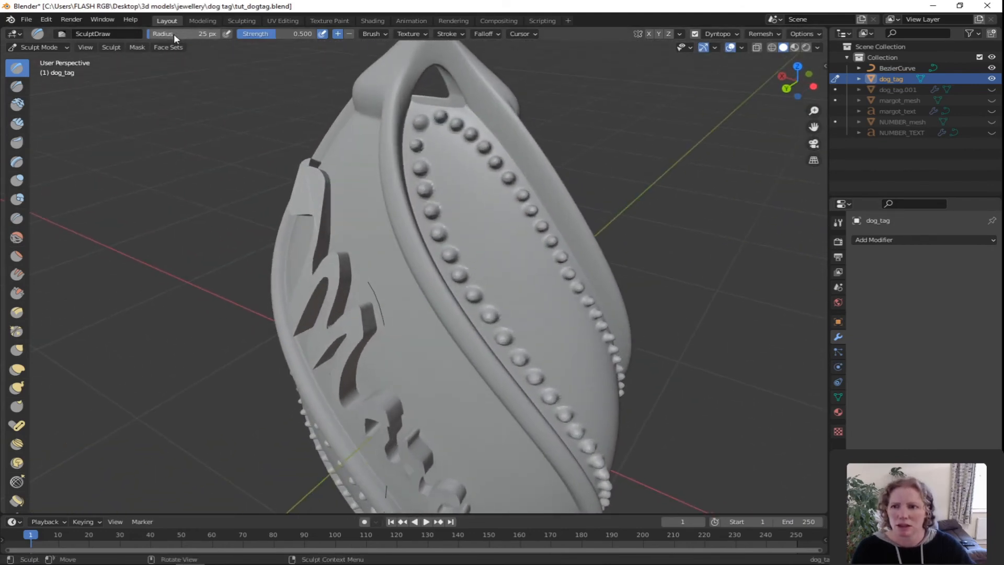
{"action": "left_click_drag", "start_coordinate": [173, 33], "coordinate": [168, 32]}
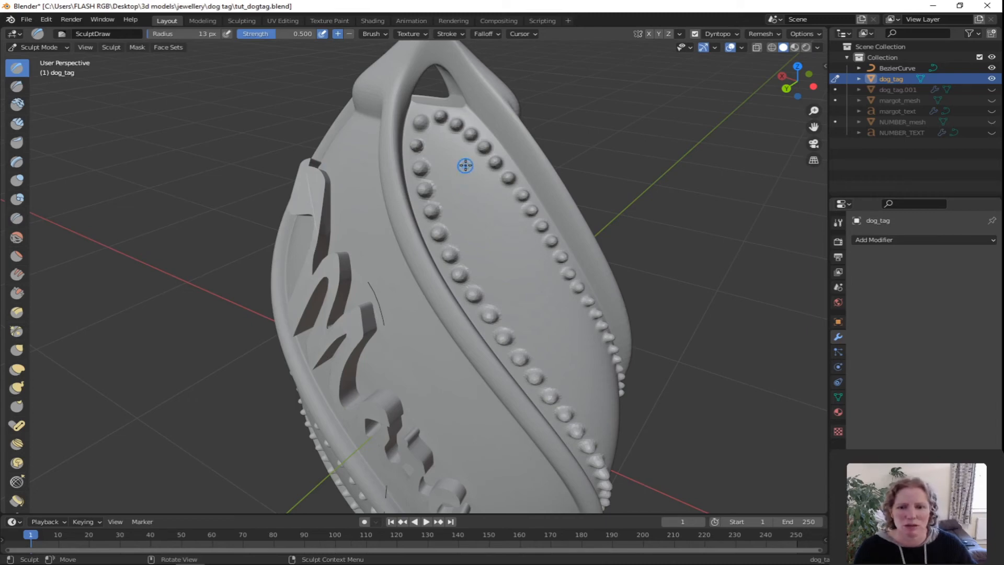
- Draw a raised closed teardrop loop inside the bead border at the panel's upper end and retrace it
{"action": "left_click", "coordinate": [463, 154]}
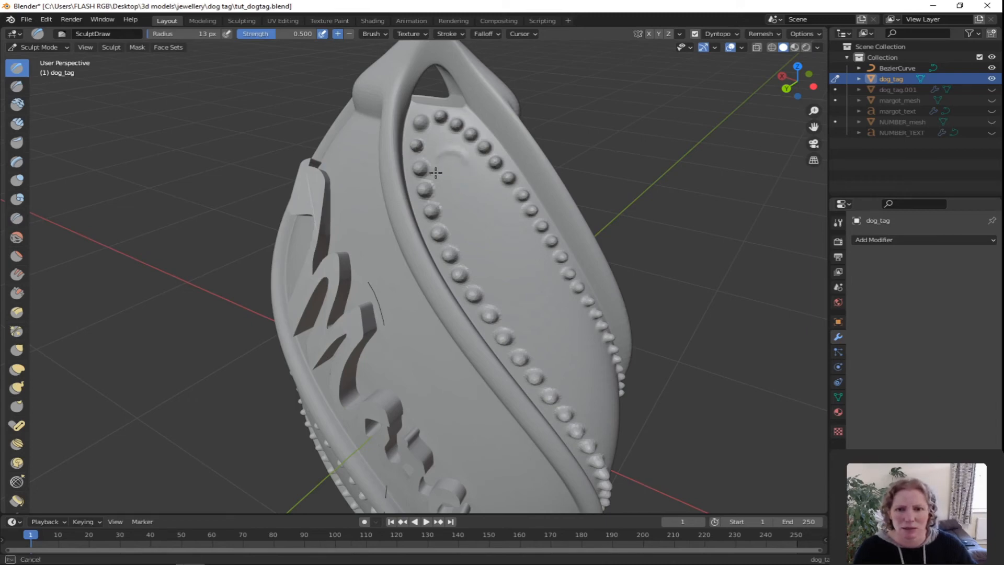
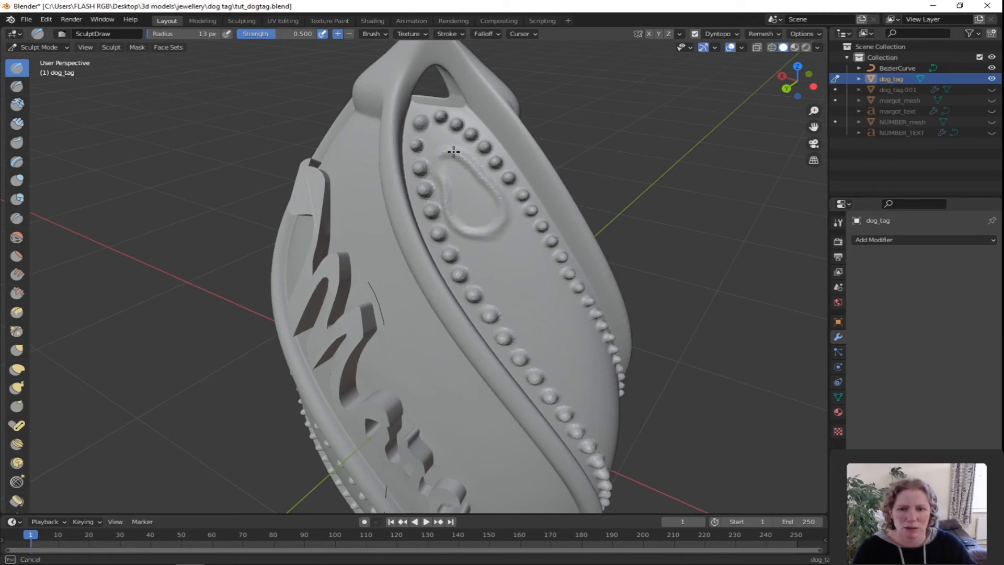
{"action": "left_click_drag", "start_coordinate": [439, 175], "coordinate": [445, 148]}
{"action": "left_click", "coordinate": [372, 34]}
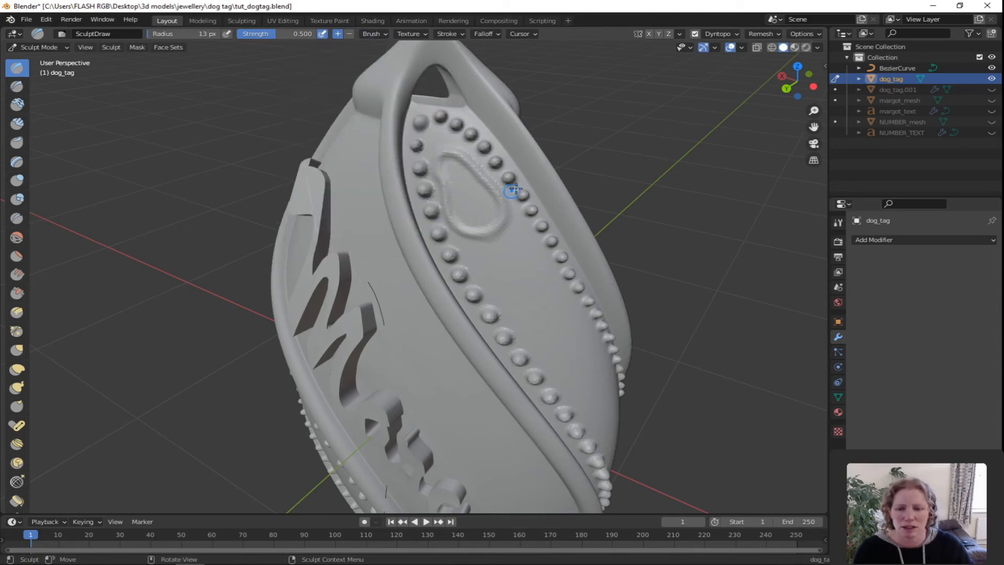
{"action": "left_click_drag", "start_coordinate": [462, 159], "coordinate": [463, 157]}
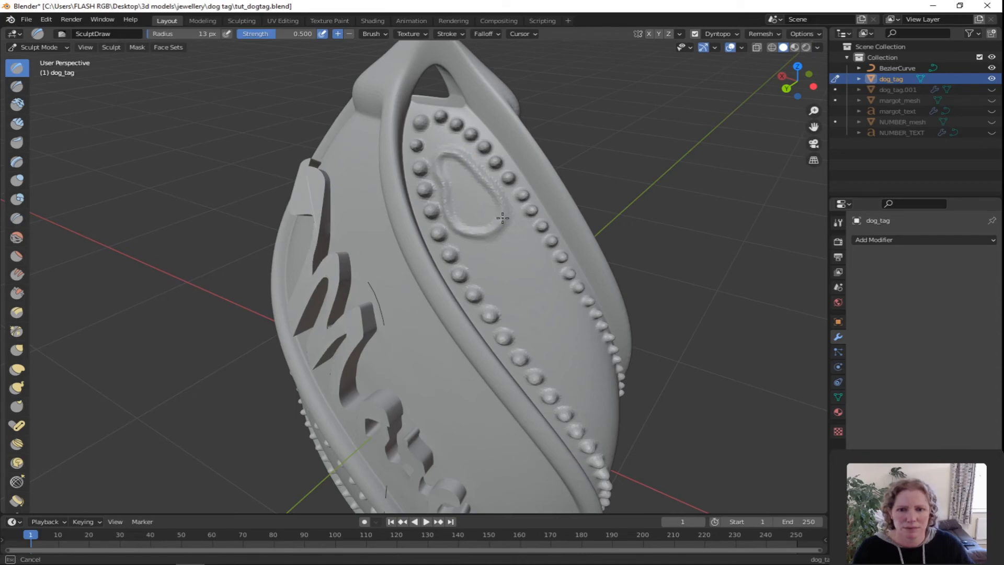
{"action": "left_click_drag", "start_coordinate": [439, 156], "coordinate": [439, 157]}
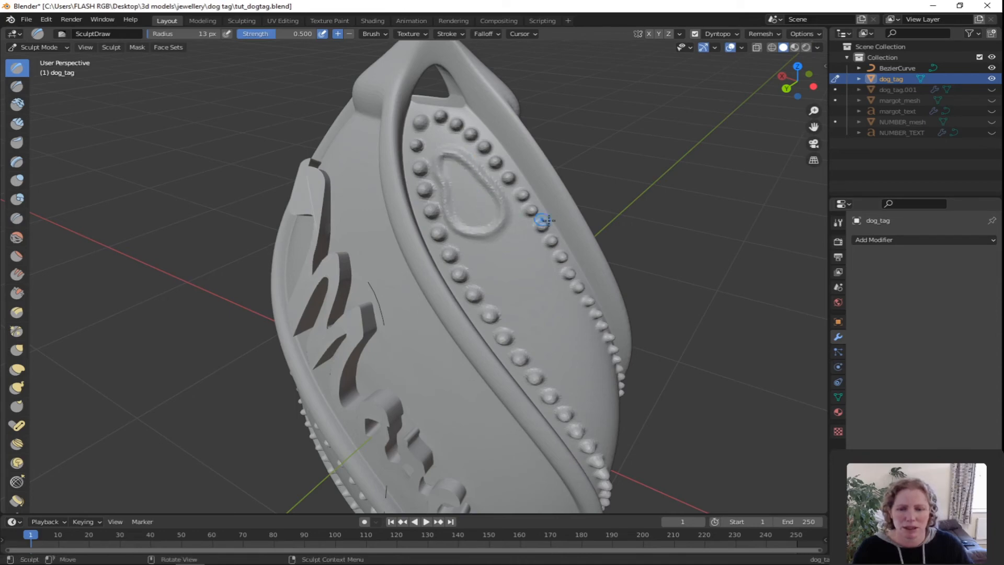
- Set the Draw brush strength to 1.000, retrace the teardrop loop and add a nested ring inside it
{"action": "middle_click_drag", "start_coordinate": [538, 217], "coordinate": [478, 197]}
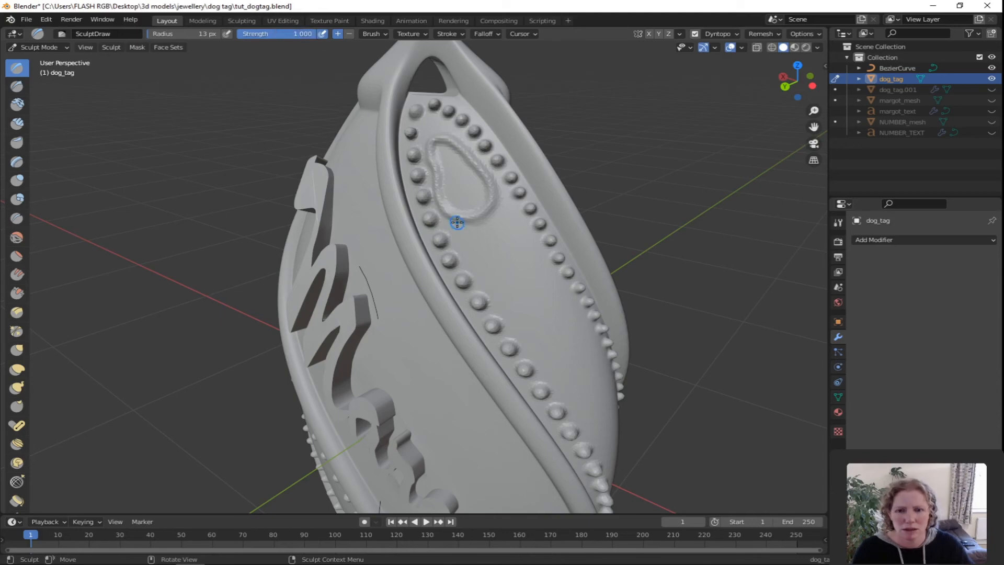
{"action": "left_click_drag", "start_coordinate": [457, 222], "coordinate": [468, 221]}
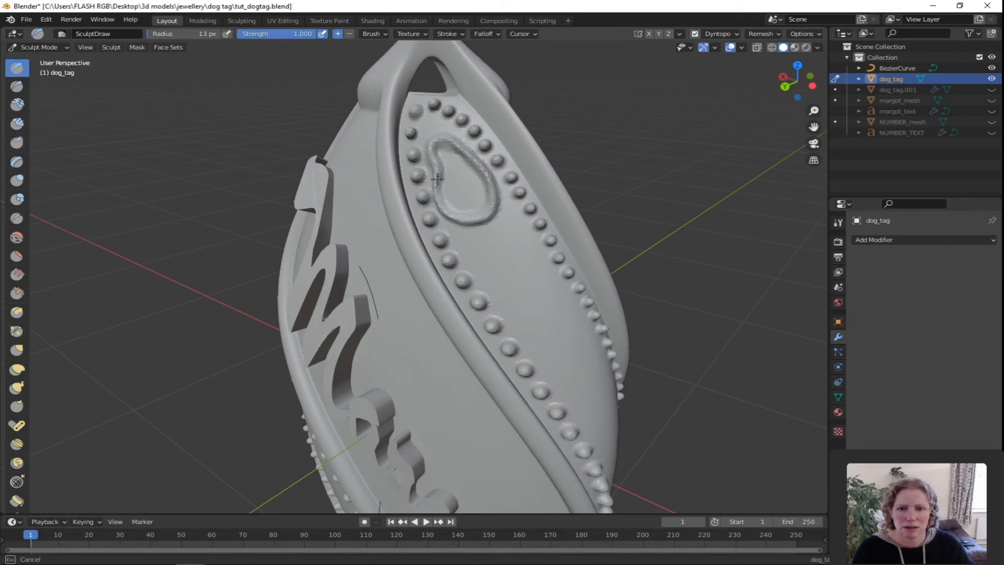
{"action": "left_click_drag", "start_coordinate": [441, 209], "coordinate": [470, 222]}
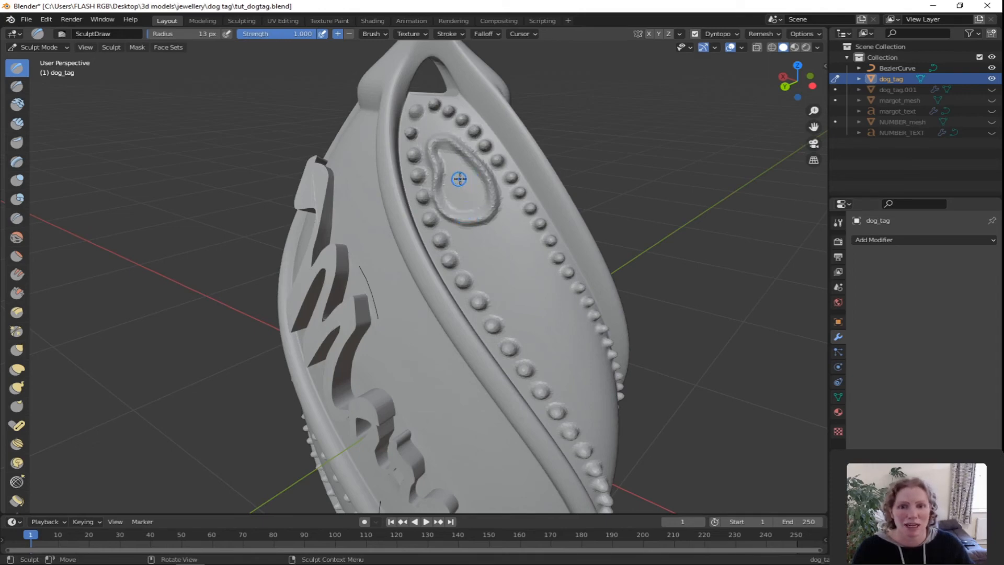
{"action": "mouse_move", "coordinate": [468, 183]}
{"action": "left_mouse_down"}
{"action": "mouse_move", "coordinate": [460, 164]}
{"action": "mouse_move", "coordinate": [454, 170]}
{"action": "left_mouse_up"}
- Draw a small ringed oval and a larger nested teardrop directly below the first loop
{"action": "mouse_move", "coordinate": [497, 273]}
{"action": "middle_mouse_down"}
{"action": "mouse_move", "coordinate": [492, 254]}
{"action": "mouse_move", "coordinate": [500, 245]}
{"action": "middle_mouse_up"}
{"action": "mouse_move", "coordinate": [514, 218]}
{"action": "left_mouse_down"}
{"action": "mouse_move", "coordinate": [495, 208]}
{"action": "mouse_move", "coordinate": [503, 224]}
{"action": "mouse_move", "coordinate": [468, 257]}
{"action": "mouse_move", "coordinate": [561, 295]}
{"action": "mouse_move", "coordinate": [487, 273]}
{"action": "mouse_move", "coordinate": [537, 293]}
{"action": "mouse_move", "coordinate": [528, 286]}
{"action": "left_mouse_up"}
{"action": "middle_click_drag", "start_coordinate": [539, 296], "coordinate": [519, 287]}
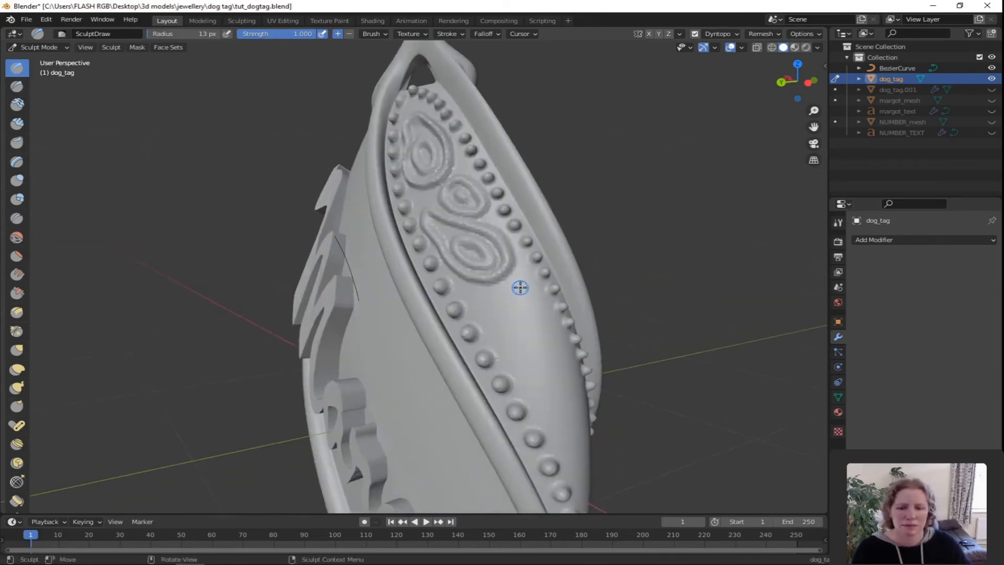
- Draw two round shapes with nested inner rings side by side below the nested teardrop
{"action": "mouse_move", "coordinate": [473, 297]}
{"action": "left_mouse_down"}
{"action": "mouse_move", "coordinate": [513, 336]}
{"action": "mouse_move", "coordinate": [488, 290]}
{"action": "mouse_move", "coordinate": [539, 297]}
{"action": "mouse_move", "coordinate": [515, 304]}
{"action": "left_mouse_up"}
{"action": "middle_click_drag", "start_coordinate": [554, 321], "coordinate": [517, 300]}
{"action": "mouse_move", "coordinate": [506, 285]}
{"action": "left_mouse_down"}
{"action": "mouse_move", "coordinate": [491, 281]}
{"action": "mouse_move", "coordinate": [489, 297]}
{"action": "mouse_move", "coordinate": [495, 287]}
{"action": "mouse_move", "coordinate": [448, 312]}
{"action": "left_mouse_up"}
{"action": "left_click", "coordinate": [457, 309]}
{"action": "middle_click_drag", "start_coordinate": [494, 309], "coordinate": [482, 293]}
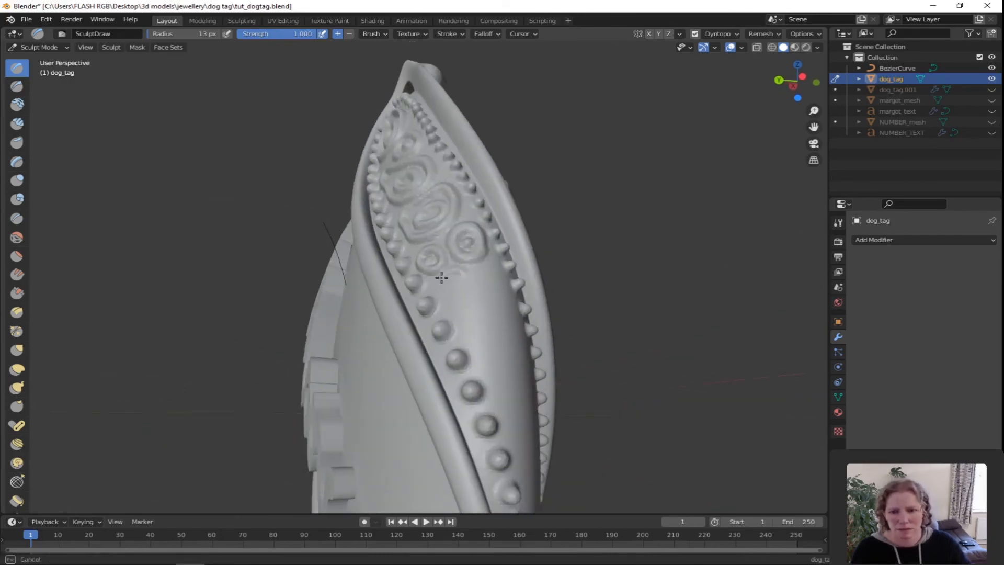
- Draw a large rounded loop across the panel below the two round shapes and fill it with nested rings
{"action": "mouse_move", "coordinate": [445, 279]}
{"action": "left_mouse_down"}
{"action": "mouse_move", "coordinate": [509, 315]}
{"action": "mouse_move", "coordinate": [448, 297]}
{"action": "mouse_move", "coordinate": [487, 270]}
{"action": "left_mouse_up"}
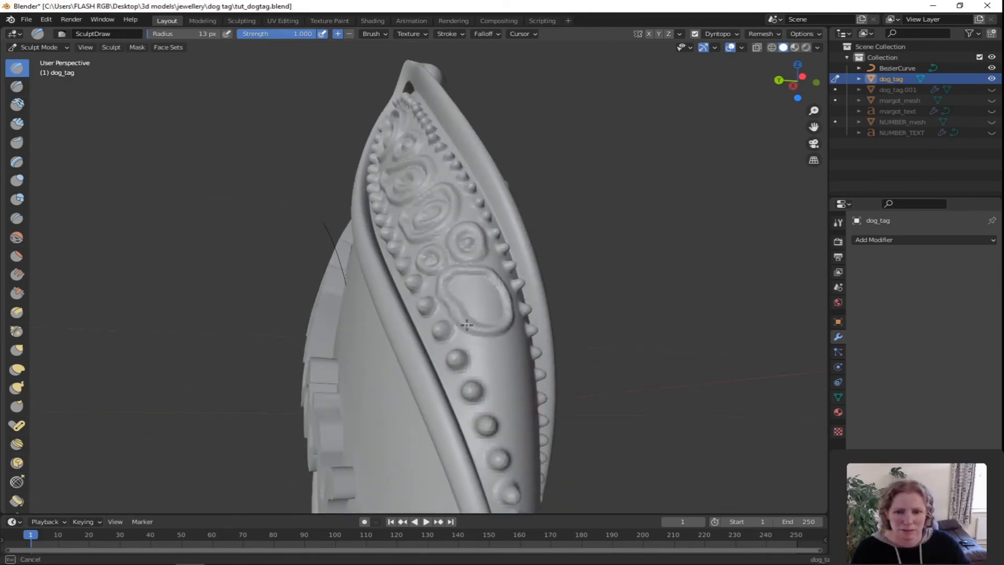
{"action": "left_click_drag", "start_coordinate": [467, 325], "coordinate": [470, 301]}
{"action": "middle_click_drag", "start_coordinate": [470, 301], "coordinate": [401, 288]}
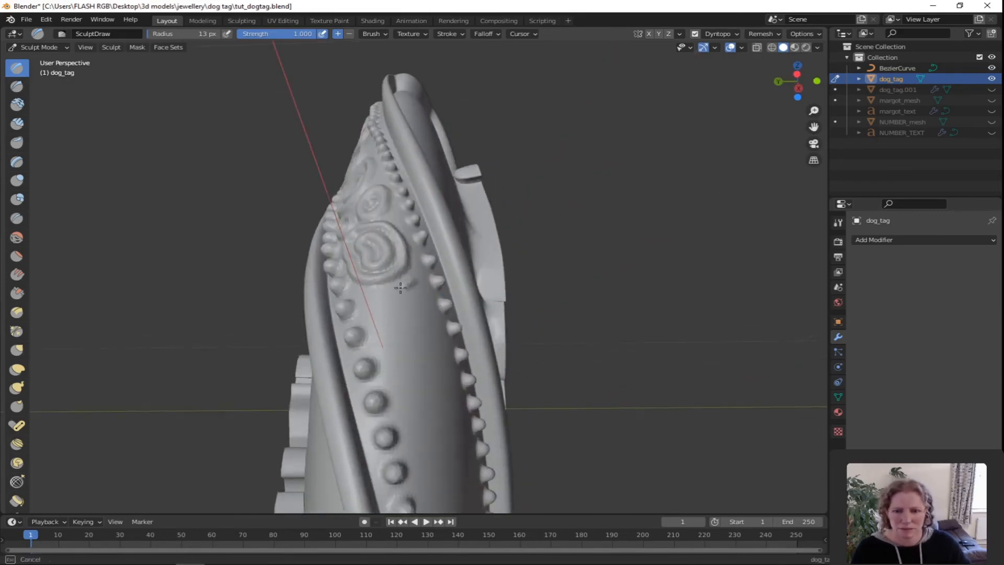
- Draw further ringed shapes below the large rounded loop, continuing the pattern towards the middle of the panel
{"action": "mouse_move", "coordinate": [401, 288]}
{"action": "left_mouse_down"}
{"action": "mouse_move", "coordinate": [427, 335]}
{"action": "mouse_move", "coordinate": [382, 300]}
{"action": "mouse_move", "coordinate": [377, 307]}
{"action": "left_mouse_up"}
{"action": "middle_click_drag", "start_coordinate": [377, 307], "coordinate": [329, 287]}
{"action": "mouse_move", "coordinate": [329, 287]}
{"action": "left_mouse_down"}
{"action": "mouse_move", "coordinate": [359, 283]}
{"action": "mouse_move", "coordinate": [400, 311]}
{"action": "mouse_move", "coordinate": [390, 297]}
{"action": "mouse_move", "coordinate": [388, 327]}
{"action": "mouse_move", "coordinate": [348, 311]}
{"action": "mouse_move", "coordinate": [343, 293]}
{"action": "left_mouse_up"}
{"action": "left_click", "coordinate": [375, 34]}
{"action": "mouse_move", "coordinate": [362, 303]}
{"action": "left_mouse_down"}
{"action": "mouse_move", "coordinate": [383, 302]}
{"action": "mouse_move", "coordinate": [374, 316]}
{"action": "left_mouse_up"}
{"action": "middle_click_drag", "start_coordinate": [490, 306], "coordinate": [441, 317]}
- Add irregular loops with nested inner rings between the two bead rows around the middle of the panel
{"action": "mouse_move", "coordinate": [388, 340]}
{"action": "left_mouse_down"}
{"action": "mouse_move", "coordinate": [370, 350]}
{"action": "mouse_move", "coordinate": [407, 353]}
{"action": "mouse_move", "coordinate": [373, 349]}
{"action": "mouse_move", "coordinate": [385, 343]}
{"action": "mouse_move", "coordinate": [380, 402]}
{"action": "mouse_move", "coordinate": [390, 383]}
{"action": "left_mouse_up"}
{"action": "middle_click_drag", "start_coordinate": [413, 361], "coordinate": [439, 354]}
{"action": "mouse_move", "coordinate": [443, 330]}
{"action": "left_mouse_down"}
{"action": "mouse_move", "coordinate": [422, 343]}
{"action": "mouse_move", "coordinate": [467, 358]}
{"action": "mouse_move", "coordinate": [487, 400]}
{"action": "mouse_move", "coordinate": [442, 369]}
{"action": "mouse_move", "coordinate": [456, 343]}
{"action": "mouse_move", "coordinate": [476, 386]}
{"action": "left_mouse_up"}
{"action": "middle_click_drag", "start_coordinate": [476, 386], "coordinate": [460, 377]}
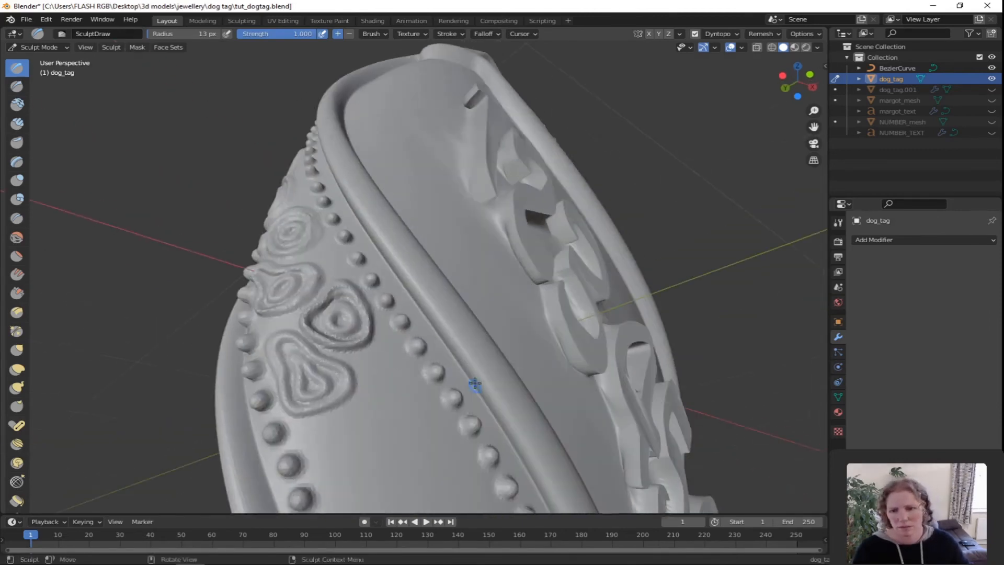
- Draw a large kidney-shaped loop beside the lowest ringed shapes and fill it with nested contours
{"action": "mouse_move", "coordinate": [387, 349]}
{"action": "left_mouse_down"}
{"action": "mouse_move", "coordinate": [351, 408]}
{"action": "mouse_move", "coordinate": [398, 471]}
{"action": "mouse_move", "coordinate": [369, 378]}
{"action": "left_mouse_up"}
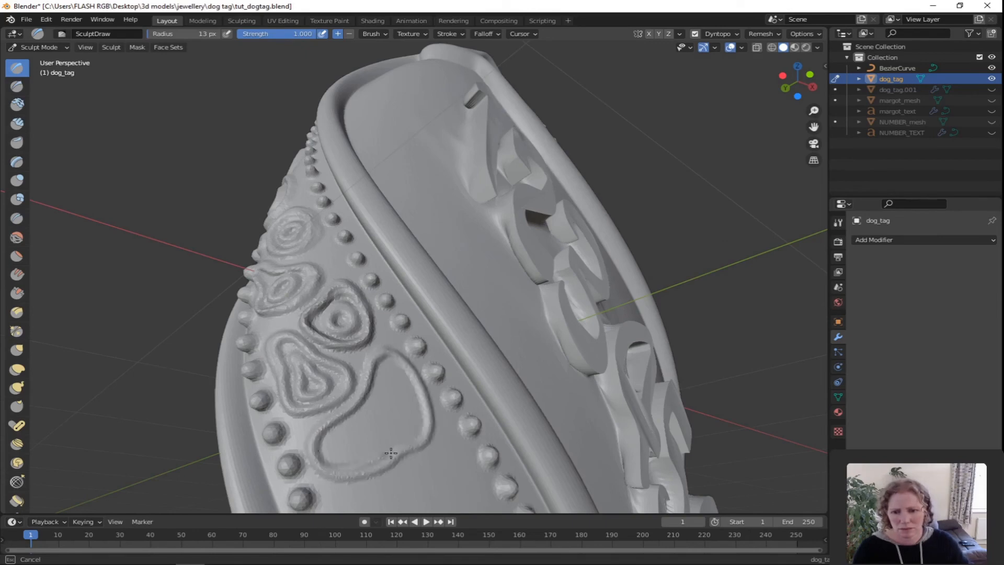
{"action": "mouse_move", "coordinate": [391, 453]}
{"action": "left_mouse_down"}
{"action": "mouse_move", "coordinate": [385, 366]}
{"action": "mouse_move", "coordinate": [327, 444]}
{"action": "mouse_move", "coordinate": [386, 387]}
{"action": "mouse_move", "coordinate": [403, 423]}
{"action": "mouse_move", "coordinate": [352, 447]}
{"action": "mouse_move", "coordinate": [391, 419]}
{"action": "left_mouse_up"}
{"action": "left_click_drag", "start_coordinate": [395, 410], "coordinate": [366, 433]}
- Draw a nested rounded-triangle shape below the kidney shape and a slender ringed loop beside the opposite bead row
{"action": "mouse_move", "coordinate": [466, 387]}
{"action": "middle_mouse_down"}
{"action": "mouse_move", "coordinate": [435, 403]}
{"action": "mouse_move", "coordinate": [386, 258]}
{"action": "middle_mouse_up"}
{"action": "mouse_move", "coordinate": [386, 258]}
{"action": "left_mouse_down"}
{"action": "mouse_move", "coordinate": [347, 303]}
{"action": "mouse_move", "coordinate": [418, 251]}
{"action": "mouse_move", "coordinate": [412, 326]}
{"action": "left_mouse_up"}
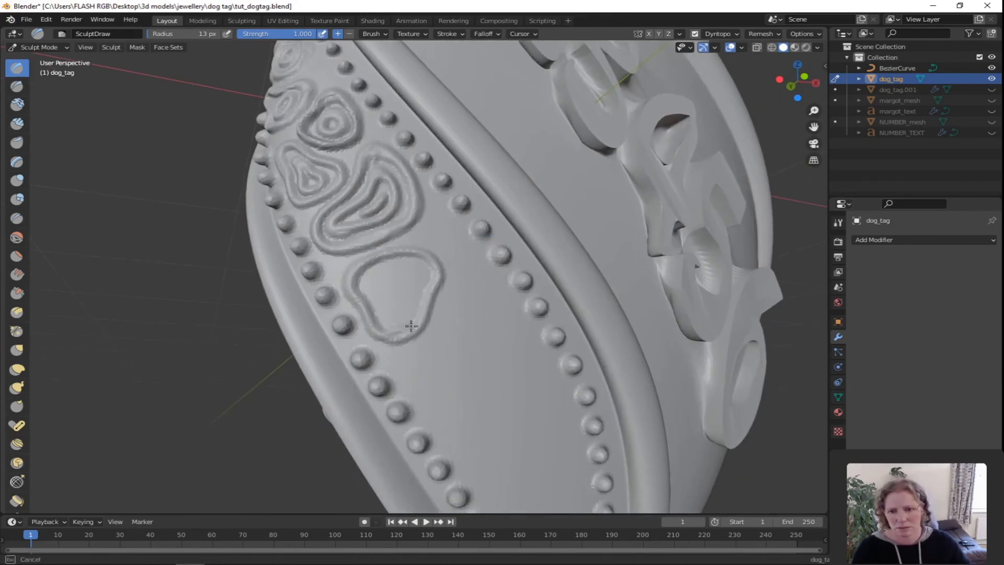
{"action": "mouse_move", "coordinate": [439, 279]}
{"action": "left_mouse_down"}
{"action": "mouse_move", "coordinate": [385, 339]}
{"action": "mouse_move", "coordinate": [372, 281]}
{"action": "mouse_move", "coordinate": [416, 313]}
{"action": "mouse_move", "coordinate": [386, 296]}
{"action": "mouse_move", "coordinate": [409, 285]}
{"action": "mouse_move", "coordinate": [389, 306]}
{"action": "left_mouse_up"}
{"action": "middle_click_drag", "start_coordinate": [497, 296], "coordinate": [456, 302]}
{"action": "mouse_move", "coordinate": [368, 248]}
{"action": "left_mouse_down"}
{"action": "mouse_move", "coordinate": [382, 276]}
{"action": "mouse_move", "coordinate": [366, 248]}
{"action": "mouse_move", "coordinate": [376, 243]}
{"action": "mouse_move", "coordinate": [388, 258]}
{"action": "left_mouse_up"}
{"action": "mouse_move", "coordinate": [387, 261]}
{"action": "left_mouse_down"}
{"action": "mouse_move", "coordinate": [401, 298]}
{"action": "mouse_move", "coordinate": [398, 277]}
{"action": "left_mouse_up"}
- Draw a wide lobed shape with nested contours on the panel's lower half and a small curved loop above its lobe
{"action": "middle_click_drag", "start_coordinate": [444, 406], "coordinate": [473, 283], "text": "shift"}
{"action": "mouse_move", "coordinate": [431, 210]}
{"action": "left_mouse_down"}
{"action": "mouse_move", "coordinate": [395, 234]}
{"action": "mouse_move", "coordinate": [434, 309]}
{"action": "mouse_move", "coordinate": [443, 226]}
{"action": "mouse_move", "coordinate": [362, 277]}
{"action": "mouse_move", "coordinate": [511, 306]}
{"action": "mouse_move", "coordinate": [455, 231]}
{"action": "mouse_move", "coordinate": [393, 219]}
{"action": "mouse_move", "coordinate": [486, 314]}
{"action": "mouse_move", "coordinate": [456, 241]}
{"action": "mouse_move", "coordinate": [403, 254]}
{"action": "mouse_move", "coordinate": [477, 287]}
{"action": "mouse_move", "coordinate": [398, 238]}
{"action": "mouse_move", "coordinate": [435, 243]}
{"action": "left_mouse_up"}
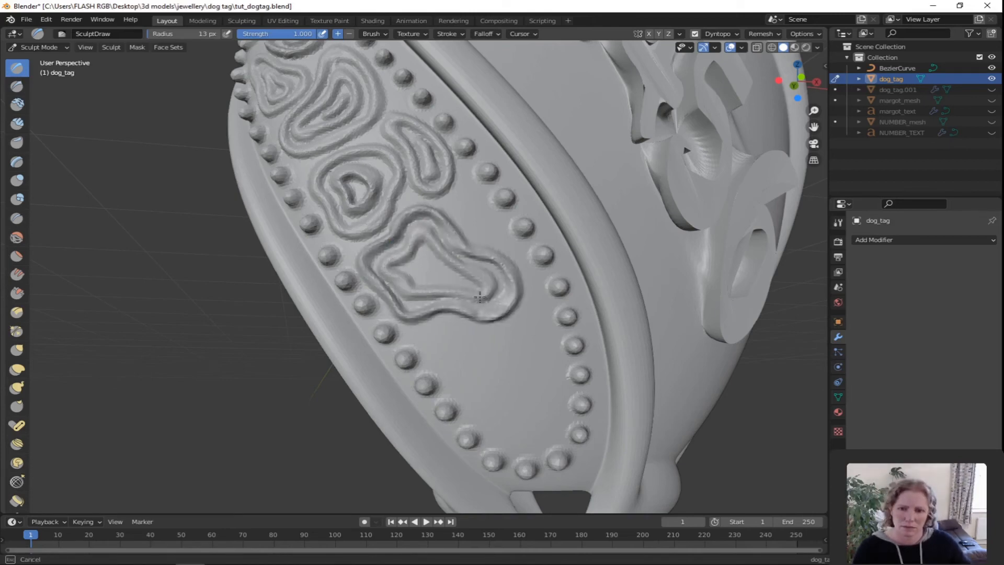
{"action": "mouse_move", "coordinate": [479, 297]}
{"action": "left_mouse_down"}
{"action": "mouse_move", "coordinate": [426, 262]}
{"action": "mouse_move", "coordinate": [439, 267]}
{"action": "left_mouse_up"}
{"action": "mouse_move", "coordinate": [452, 210]}
{"action": "left_mouse_down"}
{"action": "mouse_move", "coordinate": [460, 202]}
{"action": "mouse_move", "coordinate": [497, 230]}
{"action": "mouse_move", "coordinate": [489, 241]}
{"action": "left_mouse_up"}
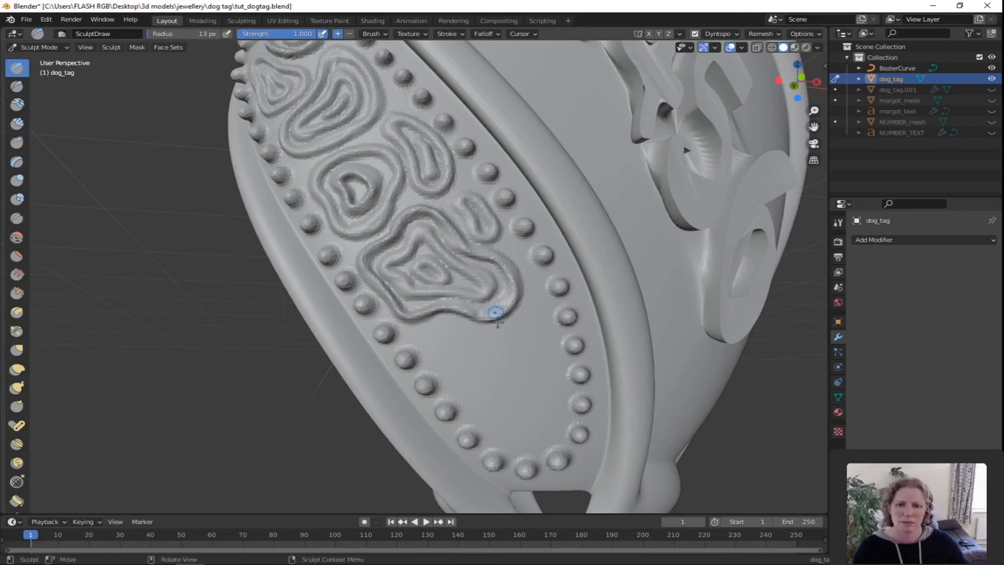
- Draw a nested oval and a tall bean-shaped loop with an inner ring at the panel's lower tip, and save the file
{"action": "middle_click_drag", "start_coordinate": [494, 313], "coordinate": [446, 197], "text": "shift"}
{"action": "mouse_move", "coordinate": [447, 197]}
{"action": "left_mouse_down"}
{"action": "mouse_move", "coordinate": [497, 248]}
{"action": "mouse_move", "coordinate": [427, 219]}
{"action": "mouse_move", "coordinate": [470, 260]}
{"action": "mouse_move", "coordinate": [455, 218]}
{"action": "mouse_move", "coordinate": [455, 229]}
{"action": "left_mouse_up"}
{"action": "mouse_move", "coordinate": [529, 188]}
{"action": "left_mouse_down"}
{"action": "mouse_move", "coordinate": [473, 291]}
{"action": "mouse_move", "coordinate": [547, 222]}
{"action": "mouse_move", "coordinate": [487, 263]}
{"action": "left_mouse_up"}
{"action": "mouse_move", "coordinate": [551, 255]}
{"action": "left_mouse_down"}
{"action": "mouse_move", "coordinate": [534, 218]}
{"action": "mouse_move", "coordinate": [494, 288]}
{"action": "mouse_move", "coordinate": [518, 214]}
{"action": "mouse_move", "coordinate": [538, 242]}
{"action": "mouse_move", "coordinate": [523, 220]}
{"action": "left_mouse_up"}
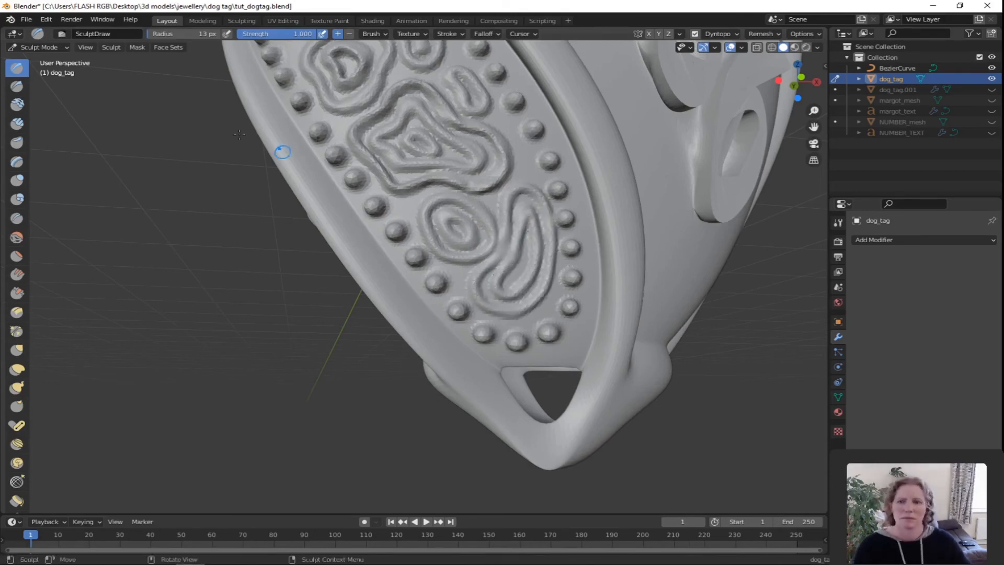
{"action": "left_click", "coordinate": [26, 20]}
{"action": "left_click", "coordinate": [42, 90]}
- On the upper end of the other beaded panel, draw a large oval and a smaller irregular loop, both with nested inner rings
{"action": "mouse_move", "coordinate": [467, 170]}
{"action": "middle_mouse_down", "text": "shift"}
{"action": "mouse_move", "coordinate": [526, 280]}
{"action": "mouse_move", "coordinate": [455, 335]}
{"action": "middle_mouse_up", "text": "shift"}
{"action": "scroll", "coordinate": [455, 335], "scroll_direction": "down", "scroll_amount": 5}
{"action": "middle_click_drag", "start_coordinate": [623, 272], "coordinate": [462, 132]}
{"action": "scroll", "coordinate": [527, 258], "scroll_direction": "up", "scroll_amount": 4}
{"action": "mouse_move", "coordinate": [462, 132]}
{"action": "left_mouse_down"}
{"action": "mouse_move", "coordinate": [422, 214]}
{"action": "mouse_move", "coordinate": [495, 157]}
{"action": "mouse_move", "coordinate": [430, 230]}
{"action": "mouse_move", "coordinate": [479, 143]}
{"action": "mouse_move", "coordinate": [447, 239]}
{"action": "left_mouse_up"}
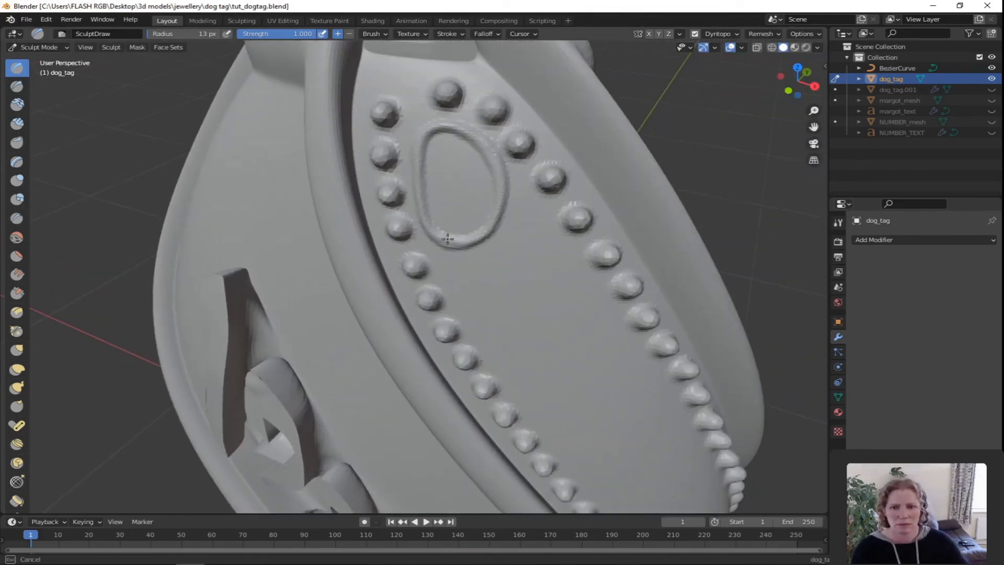
{"action": "mouse_move", "coordinate": [469, 157]}
{"action": "left_mouse_down"}
{"action": "mouse_move", "coordinate": [444, 225]}
{"action": "mouse_move", "coordinate": [454, 174]}
{"action": "mouse_move", "coordinate": [461, 195]}
{"action": "left_mouse_up"}
{"action": "mouse_move", "coordinate": [532, 206]}
{"action": "left_mouse_down"}
{"action": "mouse_move", "coordinate": [566, 238]}
{"action": "mouse_move", "coordinate": [557, 279]}
{"action": "left_mouse_up"}
{"action": "mouse_move", "coordinate": [534, 226]}
{"action": "left_mouse_down"}
{"action": "mouse_move", "coordinate": [527, 273]}
{"action": "mouse_move", "coordinate": [535, 236]}
{"action": "left_mouse_up"}
{"action": "middle_click_drag", "start_coordinate": [535, 236], "coordinate": [559, 308]}
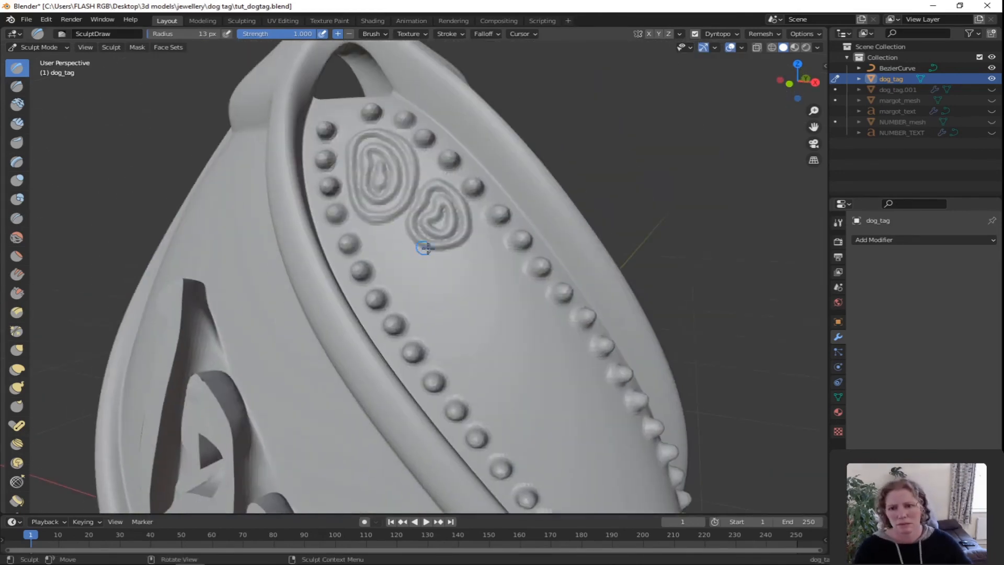
- Draw two teardrop-shaped loops side by side below the oval shapes and fill each with nested contours
{"action": "mouse_move", "coordinate": [426, 248]}
{"action": "left_mouse_down"}
{"action": "mouse_move", "coordinate": [392, 283]}
{"action": "mouse_move", "coordinate": [471, 273]}
{"action": "mouse_move", "coordinate": [478, 308]}
{"action": "mouse_move", "coordinate": [395, 270]}
{"action": "left_mouse_up"}
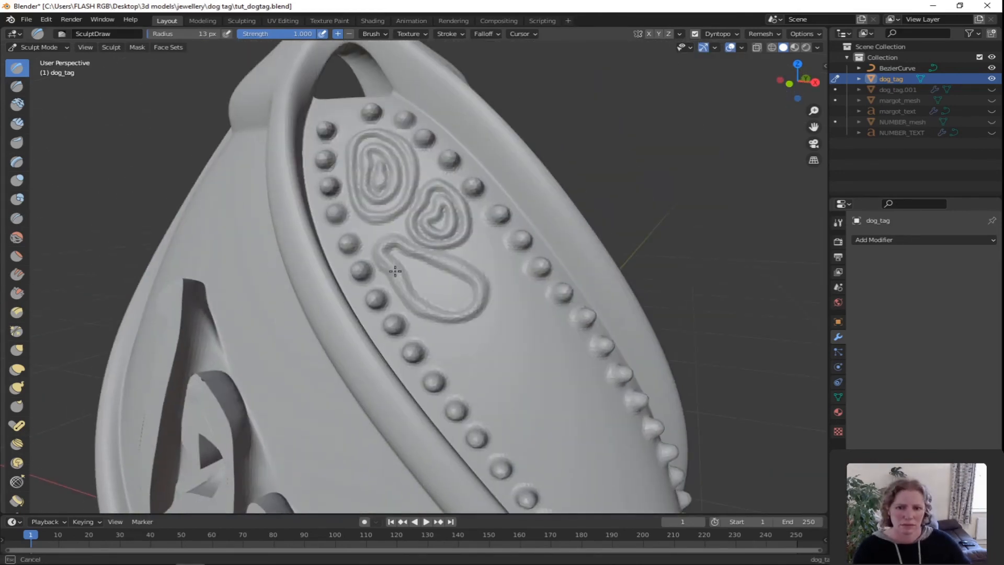
{"action": "mouse_move", "coordinate": [478, 286]}
{"action": "left_mouse_down"}
{"action": "mouse_move", "coordinate": [416, 272]}
{"action": "mouse_move", "coordinate": [455, 287]}
{"action": "mouse_move", "coordinate": [444, 298]}
{"action": "left_mouse_up"}
{"action": "mouse_move", "coordinate": [481, 240]}
{"action": "left_mouse_down"}
{"action": "mouse_move", "coordinate": [501, 338]}
{"action": "mouse_move", "coordinate": [482, 250]}
{"action": "left_mouse_up"}
{"action": "left_click_drag", "start_coordinate": [505, 339], "coordinate": [482, 251]}
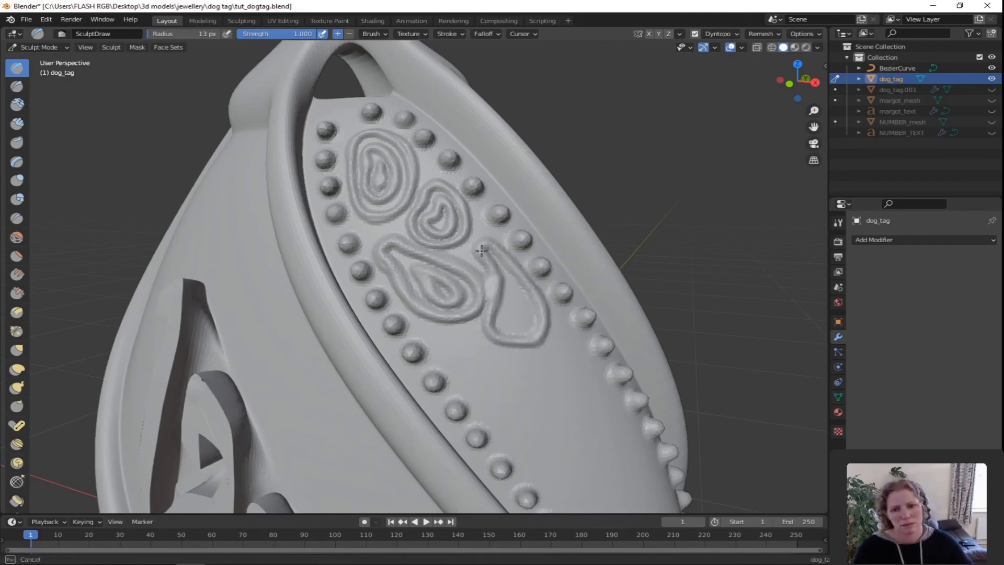
{"action": "left_click_drag", "start_coordinate": [532, 289], "coordinate": [527, 325]}
- Add a small ringed circle and a nested kidney shape below the teardrops, plus a small ring beside the opposite bead row
{"action": "middle_click_drag", "start_coordinate": [522, 301], "coordinate": [291, 242], "text": "shift"}
{"action": "mouse_move", "coordinate": [291, 234]}
{"action": "left_mouse_down"}
{"action": "mouse_move", "coordinate": [280, 240]}
{"action": "mouse_move", "coordinate": [290, 256]}
{"action": "left_mouse_up"}
{"action": "mouse_move", "coordinate": [351, 265]}
{"action": "left_mouse_down"}
{"action": "mouse_move", "coordinate": [334, 273]}
{"action": "mouse_move", "coordinate": [370, 318]}
{"action": "mouse_move", "coordinate": [315, 310]}
{"action": "left_mouse_up"}
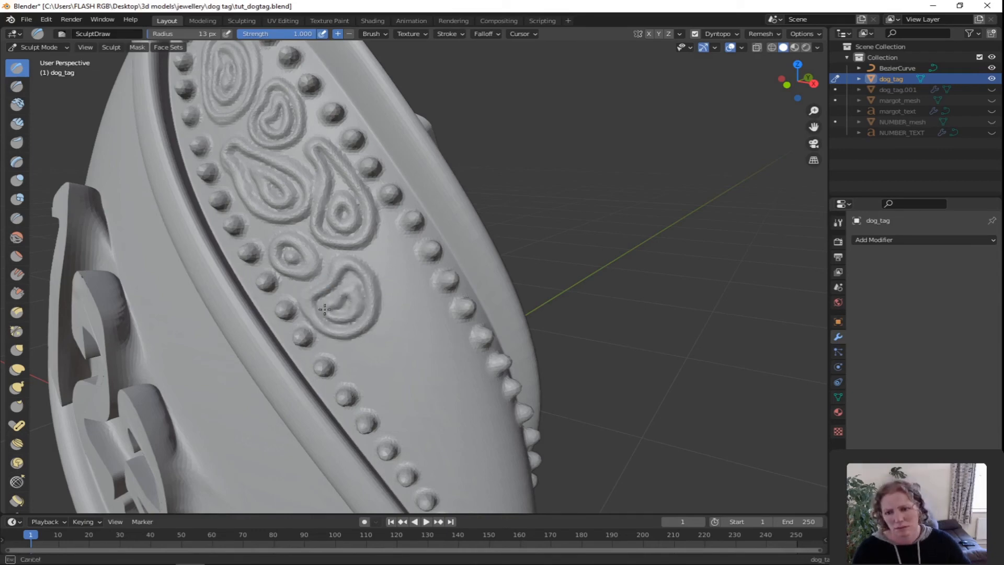
{"action": "mouse_move", "coordinate": [413, 250]}
{"action": "left_mouse_down"}
{"action": "mouse_move", "coordinate": [381, 268]}
{"action": "mouse_move", "coordinate": [416, 264]}
{"action": "mouse_move", "coordinate": [381, 256]}
{"action": "left_mouse_up"}
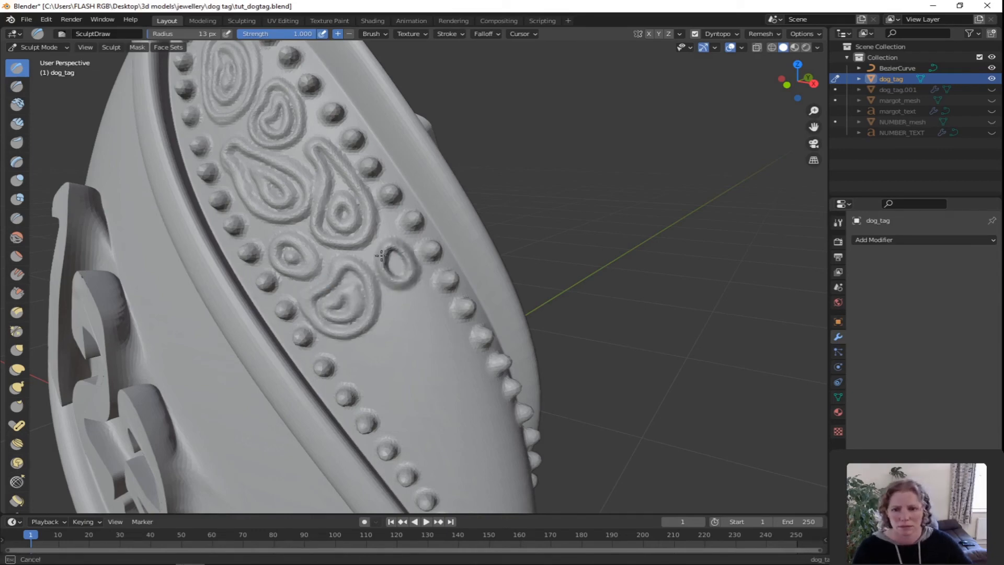
{"action": "middle_click_drag", "start_coordinate": [415, 336], "coordinate": [287, 231]}
- Draw a three-lobed shape across the panel and an elongated pear-shaped loop below it, filling both with nested contours
{"action": "left_click_drag", "start_coordinate": [305, 192], "coordinate": [283, 197]}
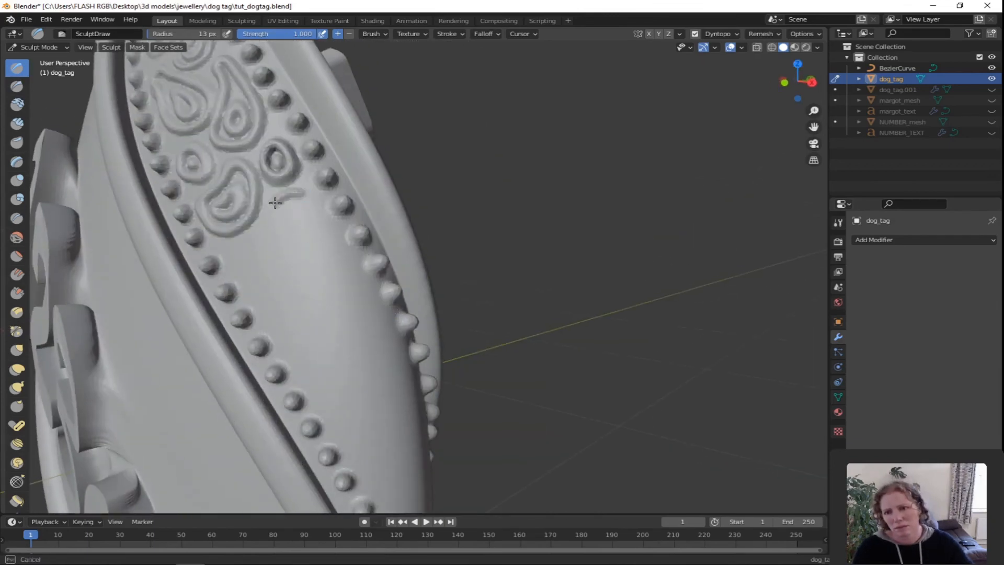
{"action": "left_click_drag", "start_coordinate": [251, 271], "coordinate": [305, 201]}
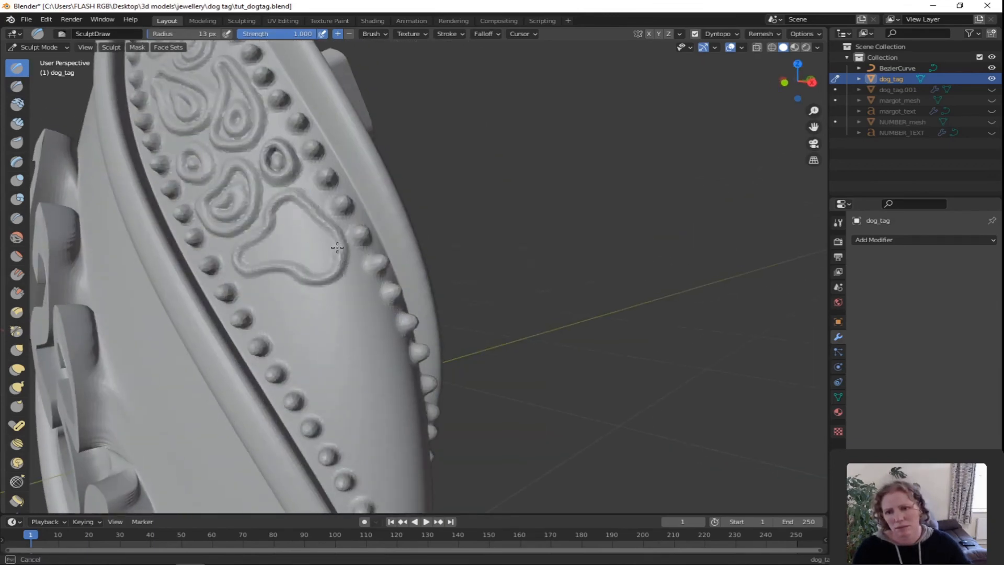
{"action": "mouse_move", "coordinate": [276, 219]}
{"action": "left_mouse_down"}
{"action": "mouse_move", "coordinate": [313, 244]}
{"action": "mouse_move", "coordinate": [256, 252]}
{"action": "left_mouse_up"}
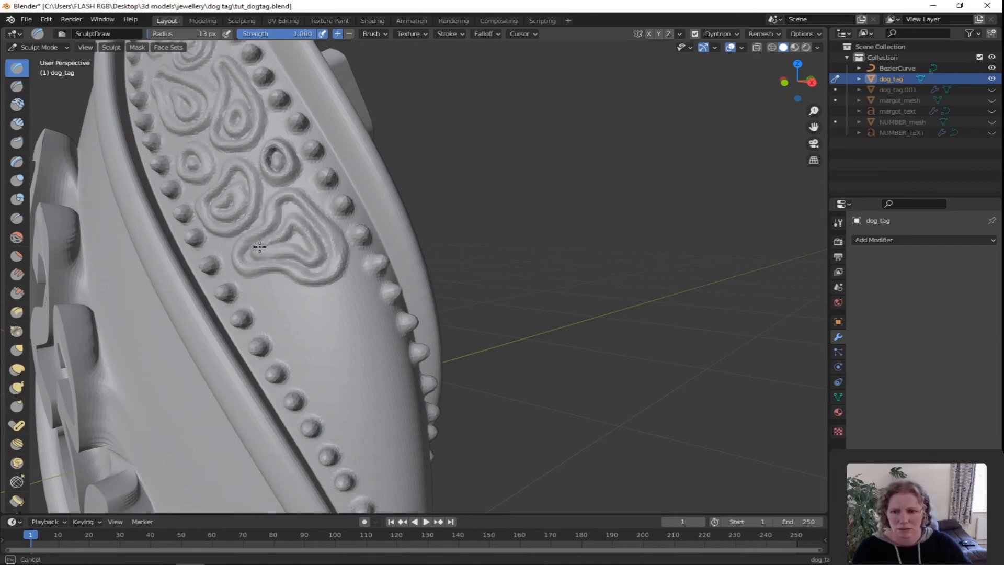
{"action": "mouse_move", "coordinate": [259, 247]}
{"action": "middle_mouse_down"}
{"action": "mouse_move", "coordinate": [381, 303]}
{"action": "mouse_move", "coordinate": [374, 236]}
{"action": "middle_mouse_up"}
{"action": "mouse_move", "coordinate": [376, 222]}
{"action": "left_mouse_down"}
{"action": "mouse_move", "coordinate": [360, 240]}
{"action": "mouse_move", "coordinate": [459, 296]}
{"action": "mouse_move", "coordinate": [364, 236]}
{"action": "left_mouse_up"}
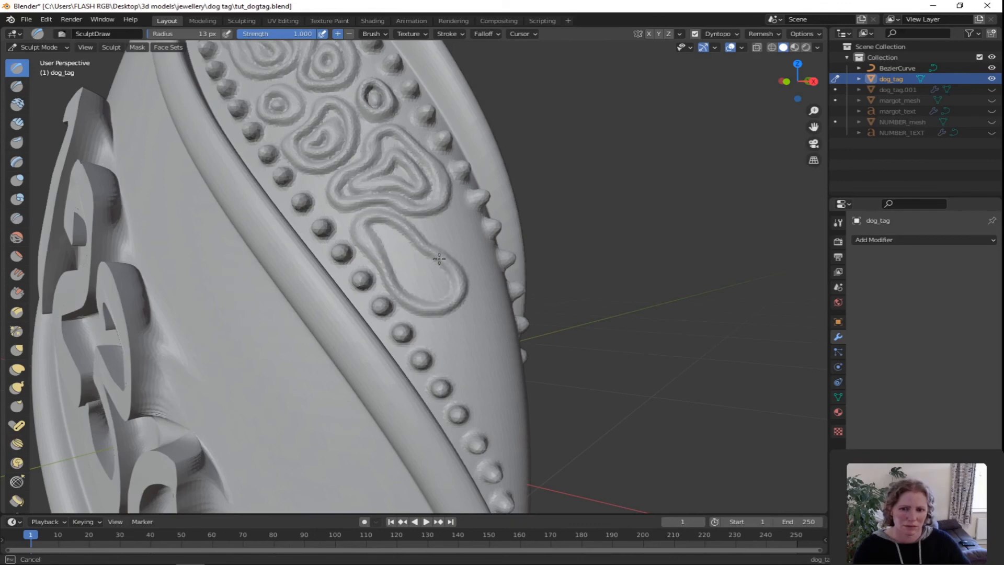
{"action": "left_click_drag", "start_coordinate": [398, 285], "coordinate": [418, 289]}
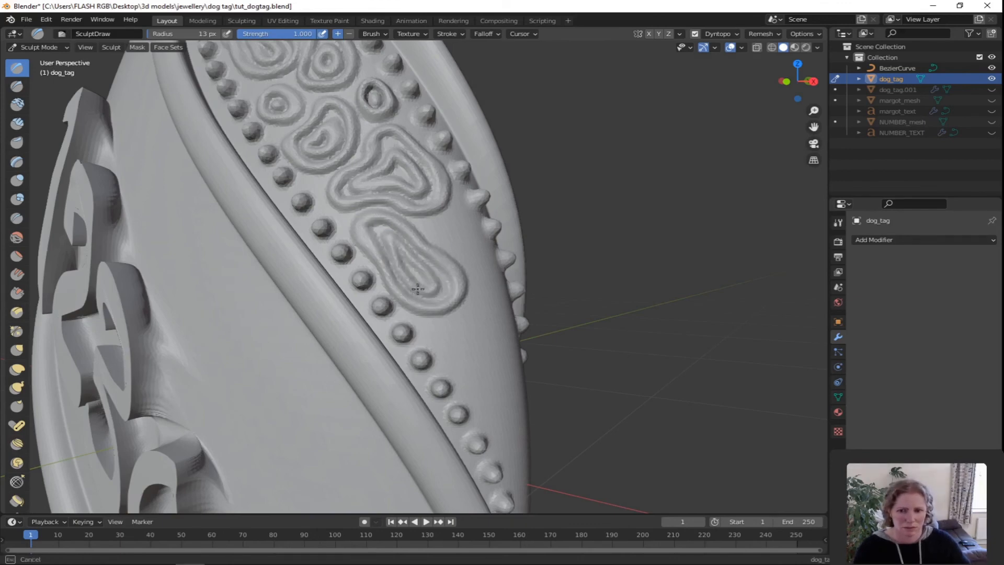
{"action": "left_click_drag", "start_coordinate": [407, 254], "coordinate": [424, 267]}
- Add a small ringed oval beside the pear shape and a bean-shaped loop with nested contours below it
{"action": "mouse_move", "coordinate": [483, 280]}
{"action": "middle_mouse_down"}
{"action": "mouse_move", "coordinate": [453, 300]}
{"action": "mouse_move", "coordinate": [607, 278]}
{"action": "middle_mouse_up"}
{"action": "mouse_move", "coordinate": [423, 265]}
{"action": "left_mouse_down"}
{"action": "mouse_move", "coordinate": [407, 268]}
{"action": "mouse_move", "coordinate": [429, 265]}
{"action": "mouse_move", "coordinate": [430, 298]}
{"action": "left_mouse_up"}
{"action": "middle_click_drag", "start_coordinate": [401, 272], "coordinate": [485, 224]}
{"action": "left_click_drag", "start_coordinate": [485, 224], "coordinate": [441, 254]}
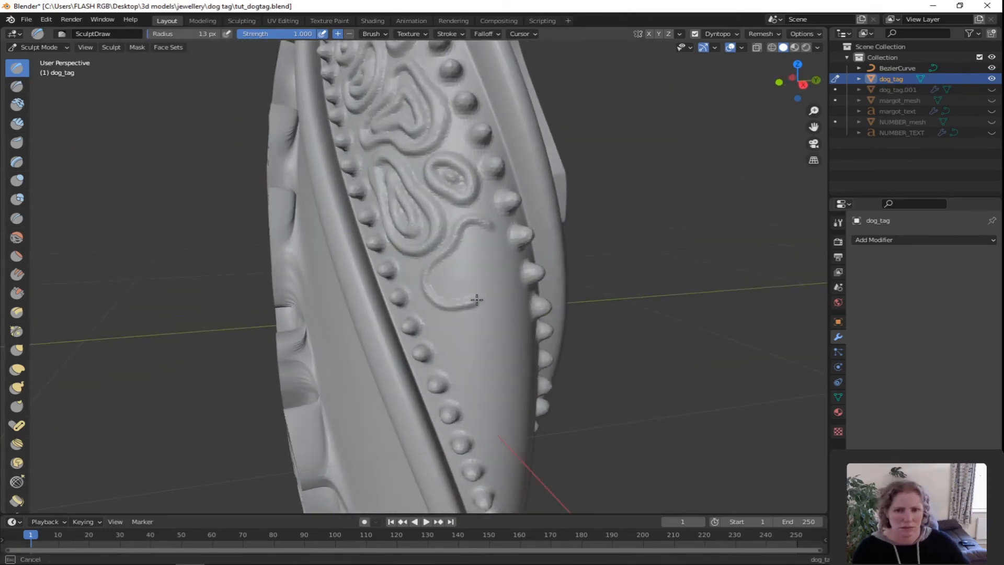
{"action": "mouse_move", "coordinate": [477, 300]}
{"action": "left_mouse_down"}
{"action": "mouse_move", "coordinate": [451, 234]}
{"action": "mouse_move", "coordinate": [501, 262]}
{"action": "left_mouse_up"}
{"action": "mouse_move", "coordinate": [427, 285]}
{"action": "left_mouse_down"}
{"action": "mouse_move", "coordinate": [494, 256]}
{"action": "mouse_move", "coordinate": [471, 244]}
{"action": "left_mouse_up"}
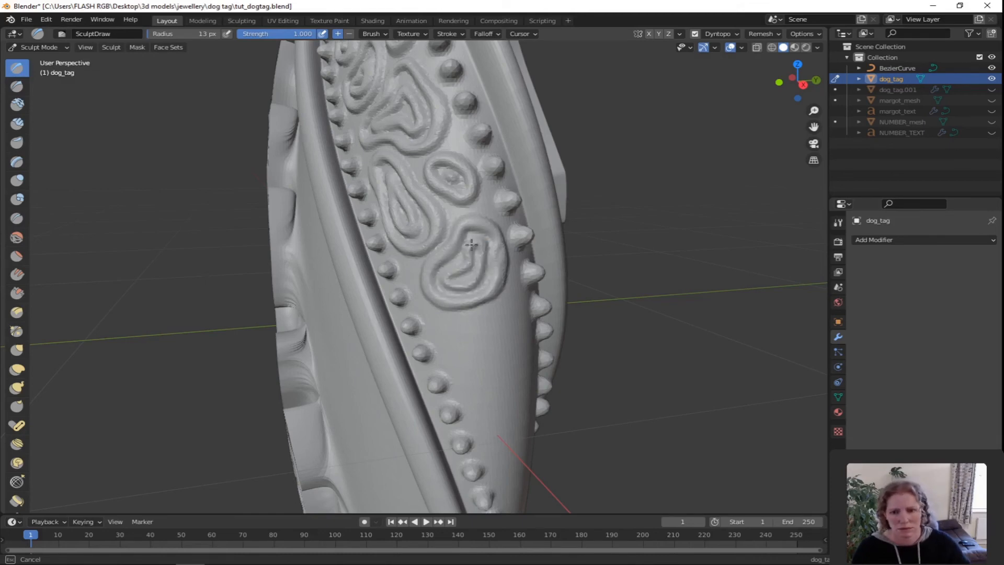
{"action": "left_click_drag", "start_coordinate": [453, 289], "coordinate": [462, 270]}
- Draw a rounded loop and a pointed triangular loop side by side below the bean shape, each with nested inner rings
{"action": "mouse_move", "coordinate": [477, 251]}
{"action": "middle_mouse_down"}
{"action": "mouse_move", "coordinate": [513, 266]}
{"action": "mouse_move", "coordinate": [629, 212]}
{"action": "middle_mouse_up"}
{"action": "mouse_move", "coordinate": [630, 213]}
{"action": "left_mouse_down"}
{"action": "mouse_move", "coordinate": [600, 224]}
{"action": "mouse_move", "coordinate": [670, 219]}
{"action": "mouse_move", "coordinate": [622, 266]}
{"action": "left_mouse_up"}
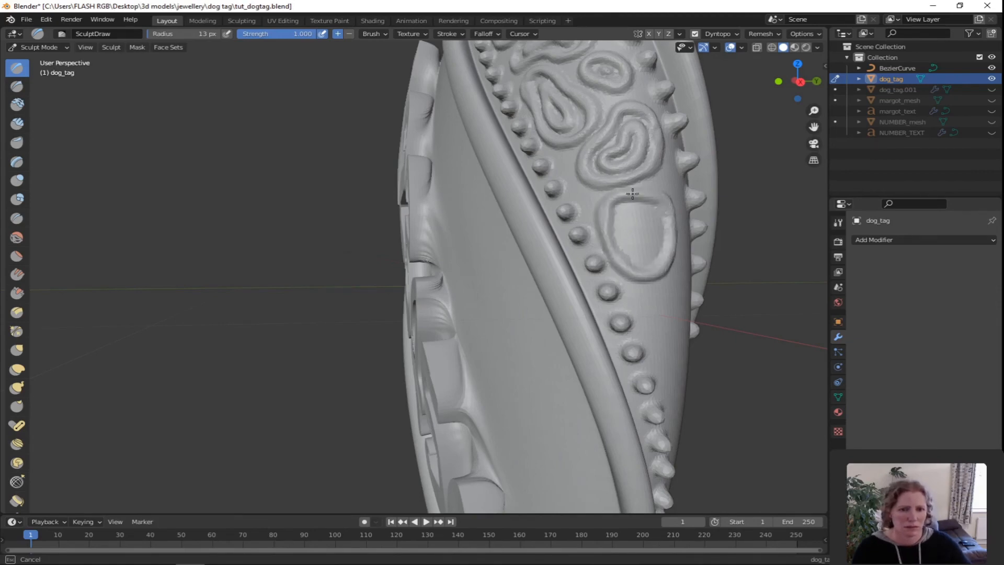
{"action": "mouse_move", "coordinate": [632, 194]}
{"action": "left_mouse_down"}
{"action": "mouse_move", "coordinate": [658, 249]}
{"action": "mouse_move", "coordinate": [652, 225]}
{"action": "left_mouse_up"}
{"action": "mouse_move", "coordinate": [649, 223]}
{"action": "middle_mouse_down"}
{"action": "mouse_move", "coordinate": [518, 240]}
{"action": "mouse_move", "coordinate": [491, 157]}
{"action": "middle_mouse_up"}
{"action": "mouse_move", "coordinate": [491, 157]}
{"action": "left_mouse_down"}
{"action": "mouse_move", "coordinate": [460, 223]}
{"action": "mouse_move", "coordinate": [493, 157]}
{"action": "mouse_move", "coordinate": [492, 212]}
{"action": "mouse_move", "coordinate": [489, 202]}
{"action": "left_mouse_up"}
- Draw a wide kidney-shaped loop across the panel and a rounded-triangle loop below it, both with nested contours
{"action": "mouse_move", "coordinate": [489, 201]}
{"action": "middle_mouse_down"}
{"action": "mouse_move", "coordinate": [565, 285]}
{"action": "mouse_move", "coordinate": [487, 226]}
{"action": "middle_mouse_up"}
{"action": "mouse_move", "coordinate": [482, 245]}
{"action": "left_mouse_down"}
{"action": "mouse_move", "coordinate": [527, 247]}
{"action": "mouse_move", "coordinate": [573, 308]}
{"action": "mouse_move", "coordinate": [508, 239]}
{"action": "left_mouse_up"}
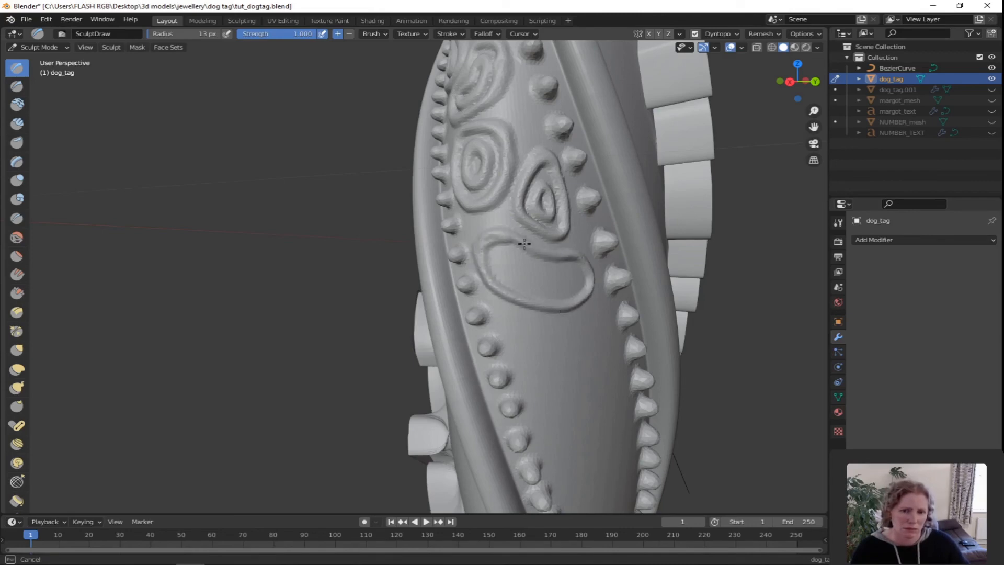
{"action": "left_click_drag", "start_coordinate": [515, 255], "coordinate": [530, 288]}
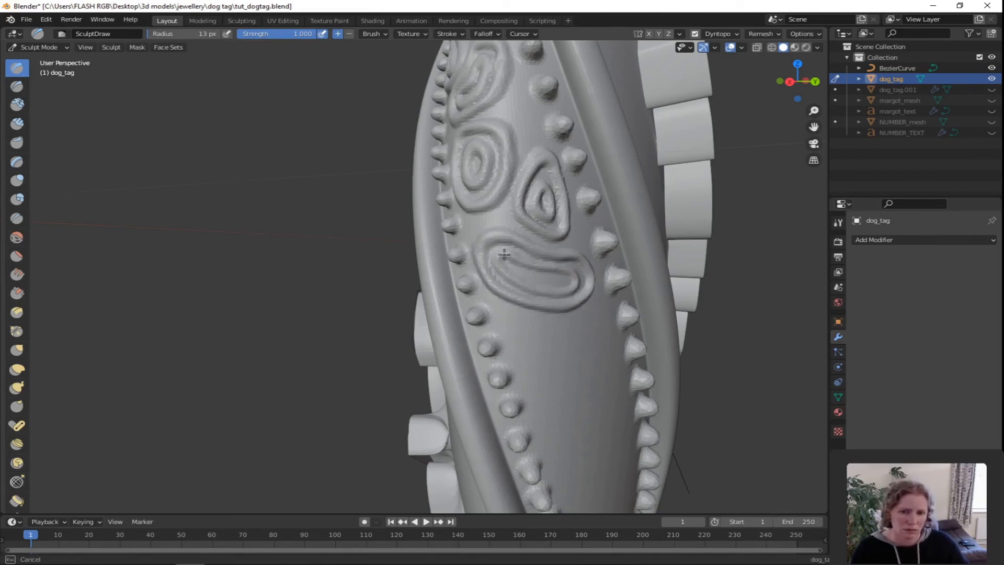
{"action": "mouse_move", "coordinate": [531, 261]}
{"action": "middle_mouse_down"}
{"action": "mouse_move", "coordinate": [600, 242]}
{"action": "mouse_move", "coordinate": [489, 159]}
{"action": "middle_mouse_up"}
{"action": "mouse_move", "coordinate": [489, 159]}
{"action": "left_mouse_down"}
{"action": "mouse_move", "coordinate": [407, 192]}
{"action": "mouse_move", "coordinate": [522, 205]}
{"action": "left_mouse_up"}
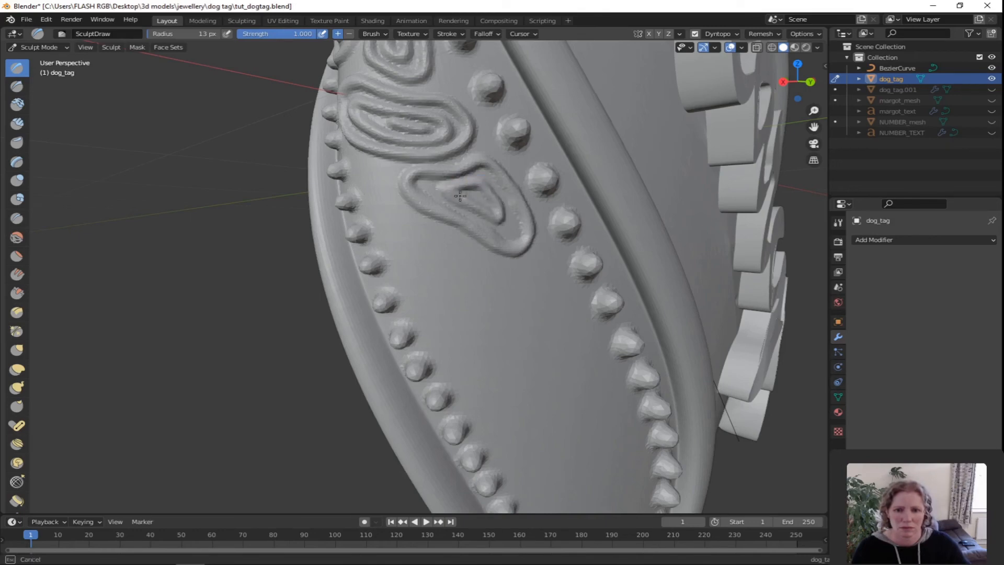
- Add a slender loop beside the rounded triangle and a round loop with concentric inner rings below it
{"action": "middle_click_drag", "start_coordinate": [493, 196], "coordinate": [506, 193]}
{"action": "mouse_move", "coordinate": [514, 164]}
{"action": "left_mouse_down"}
{"action": "mouse_move", "coordinate": [520, 235]}
{"action": "mouse_move", "coordinate": [516, 165]}
{"action": "left_mouse_up"}
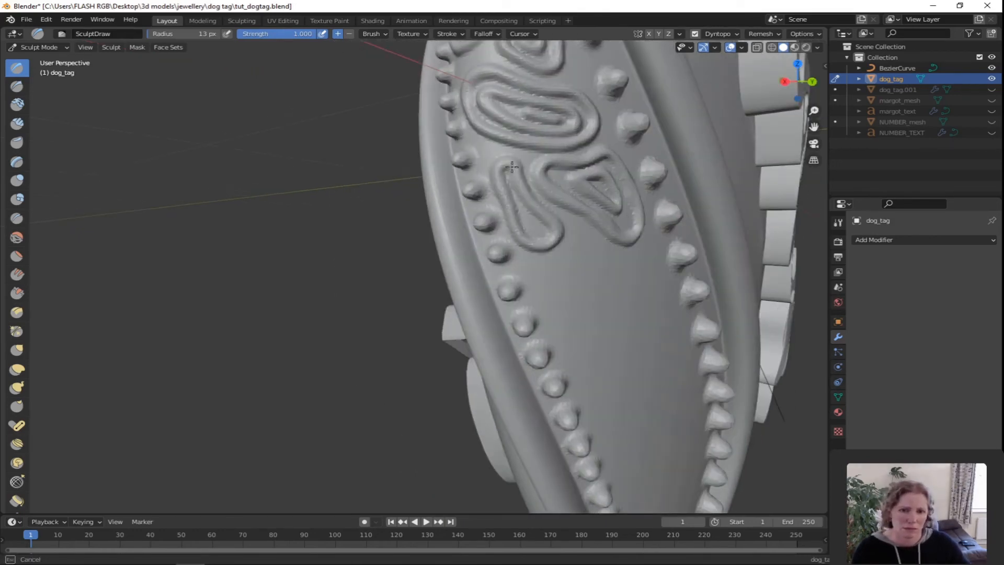
{"action": "middle_click_drag", "start_coordinate": [556, 224], "coordinate": [512, 178], "text": "shift"}
{"action": "mouse_move", "coordinate": [516, 177]}
{"action": "left_mouse_down"}
{"action": "mouse_move", "coordinate": [471, 258]}
{"action": "mouse_move", "coordinate": [527, 186]}
{"action": "left_mouse_up"}
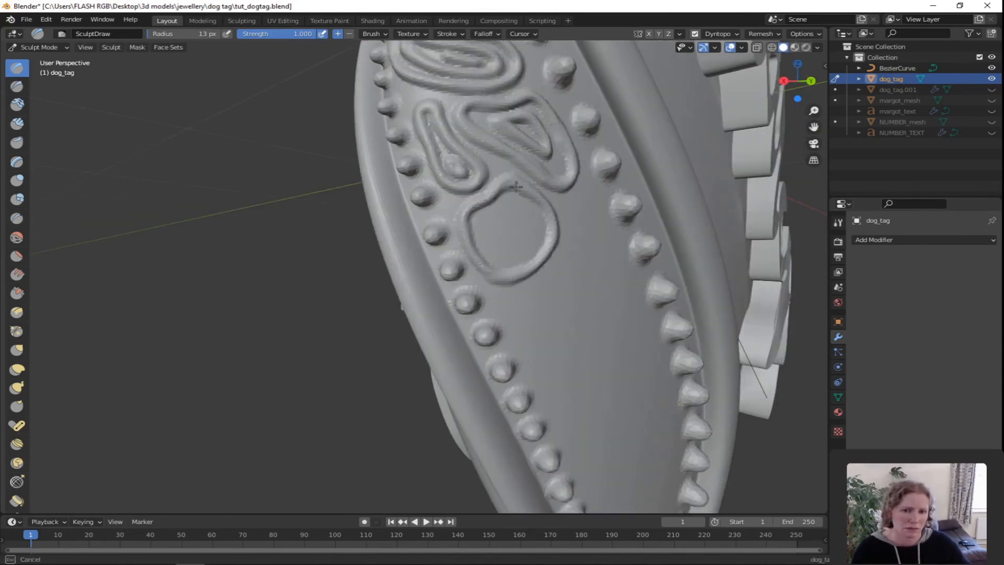
{"action": "mouse_move", "coordinate": [517, 205]}
{"action": "left_mouse_down"}
{"action": "mouse_move", "coordinate": [484, 243]}
{"action": "mouse_move", "coordinate": [500, 209]}
{"action": "mouse_move", "coordinate": [529, 211]}
{"action": "mouse_move", "coordinate": [515, 233]}
{"action": "left_mouse_up"}
- Draw a tall lobed shape beside the concentric circle and a slanted elongated loop below it, filling both with nested contours
{"action": "mouse_move", "coordinate": [545, 291]}
{"action": "middle_mouse_down"}
{"action": "mouse_move", "coordinate": [572, 248]}
{"action": "mouse_move", "coordinate": [462, 298]}
{"action": "middle_mouse_up"}
{"action": "mouse_move", "coordinate": [443, 154]}
{"action": "left_mouse_down"}
{"action": "mouse_move", "coordinate": [395, 243]}
{"action": "mouse_move", "coordinate": [496, 264]}
{"action": "mouse_move", "coordinate": [416, 201]}
{"action": "mouse_move", "coordinate": [465, 306]}
{"action": "mouse_move", "coordinate": [456, 180]}
{"action": "left_mouse_up"}
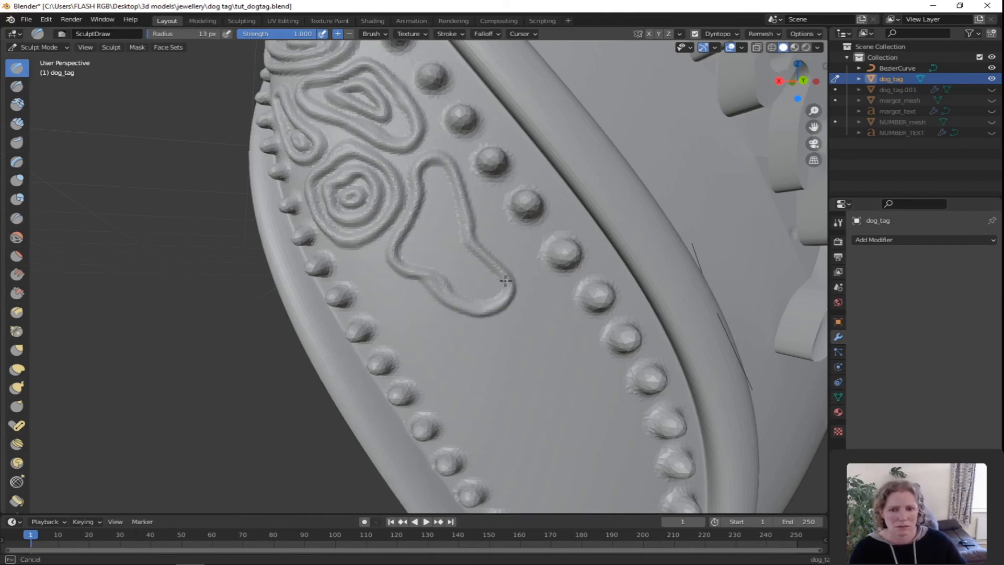
{"action": "mouse_move", "coordinate": [426, 280]}
{"action": "left_mouse_down"}
{"action": "mouse_move", "coordinate": [444, 193]}
{"action": "mouse_move", "coordinate": [416, 261]}
{"action": "mouse_move", "coordinate": [471, 249]}
{"action": "mouse_move", "coordinate": [415, 241]}
{"action": "left_mouse_up"}
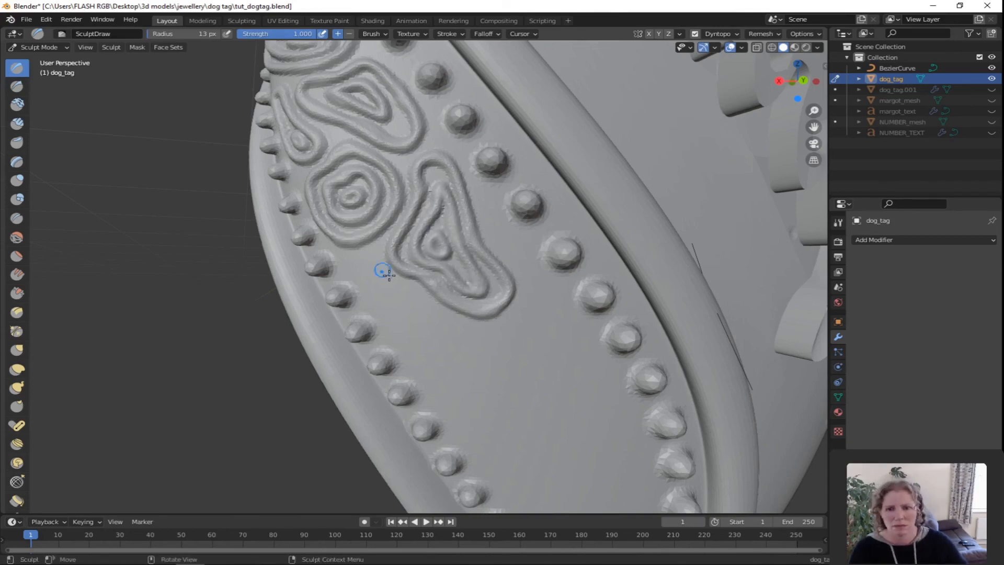
{"action": "mouse_move", "coordinate": [382, 269]}
{"action": "left_mouse_down"}
{"action": "mouse_move", "coordinate": [370, 265]}
{"action": "mouse_move", "coordinate": [414, 359]}
{"action": "mouse_move", "coordinate": [408, 289]}
{"action": "left_mouse_up"}
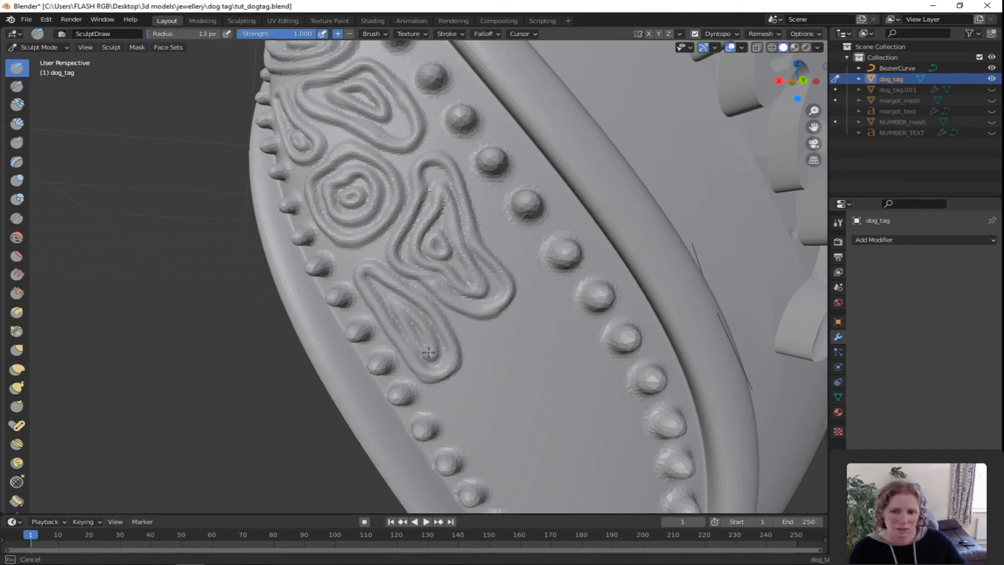
{"action": "left_click_drag", "start_coordinate": [407, 329], "coordinate": [408, 333]}
- Add a small ring beside the tall lobed shape, with a nested teardrop-like shape and a nested pear-shaped loop below it
{"action": "mouse_move", "coordinate": [506, 330]}
{"action": "middle_mouse_down"}
{"action": "mouse_move", "coordinate": [489, 314]}
{"action": "mouse_move", "coordinate": [507, 285]}
{"action": "mouse_move", "coordinate": [486, 308]}
{"action": "middle_mouse_up"}
{"action": "mouse_move", "coordinate": [392, 99]}
{"action": "left_mouse_down"}
{"action": "mouse_move", "coordinate": [397, 117]}
{"action": "mouse_move", "coordinate": [395, 96]}
{"action": "left_mouse_up"}
{"action": "mouse_move", "coordinate": [434, 144]}
{"action": "left_mouse_down"}
{"action": "mouse_move", "coordinate": [413, 178]}
{"action": "mouse_move", "coordinate": [398, 267]}
{"action": "mouse_move", "coordinate": [450, 152]}
{"action": "mouse_move", "coordinate": [464, 197]}
{"action": "mouse_move", "coordinate": [441, 187]}
{"action": "mouse_move", "coordinate": [403, 240]}
{"action": "mouse_move", "coordinate": [398, 213]}
{"action": "left_mouse_up"}
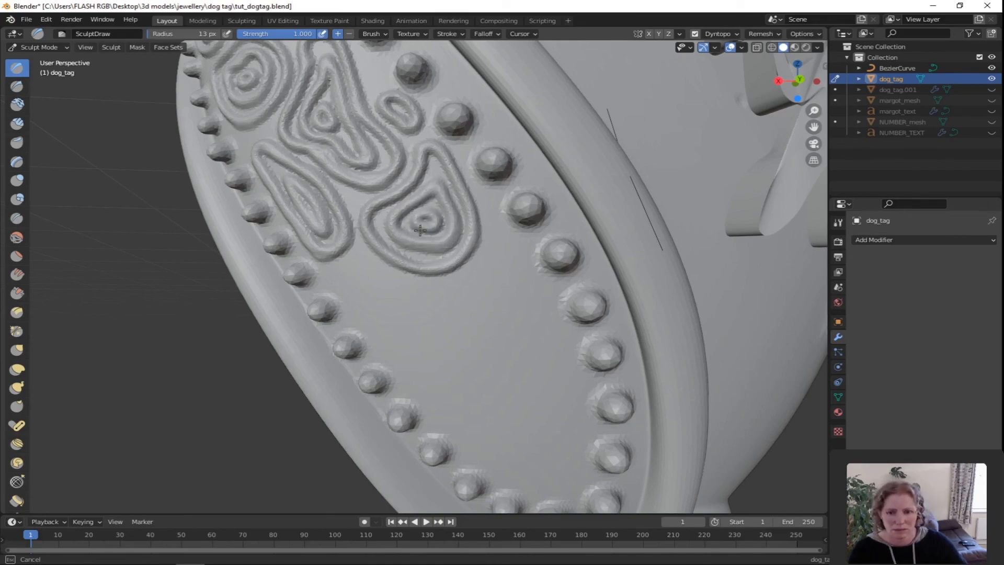
{"action": "middle_click_drag", "start_coordinate": [420, 230], "coordinate": [397, 217]}
{"action": "mouse_move", "coordinate": [397, 217]}
{"action": "left_mouse_down"}
{"action": "mouse_move", "coordinate": [369, 246]}
{"action": "mouse_move", "coordinate": [473, 251]}
{"action": "mouse_move", "coordinate": [387, 268]}
{"action": "left_mouse_up"}
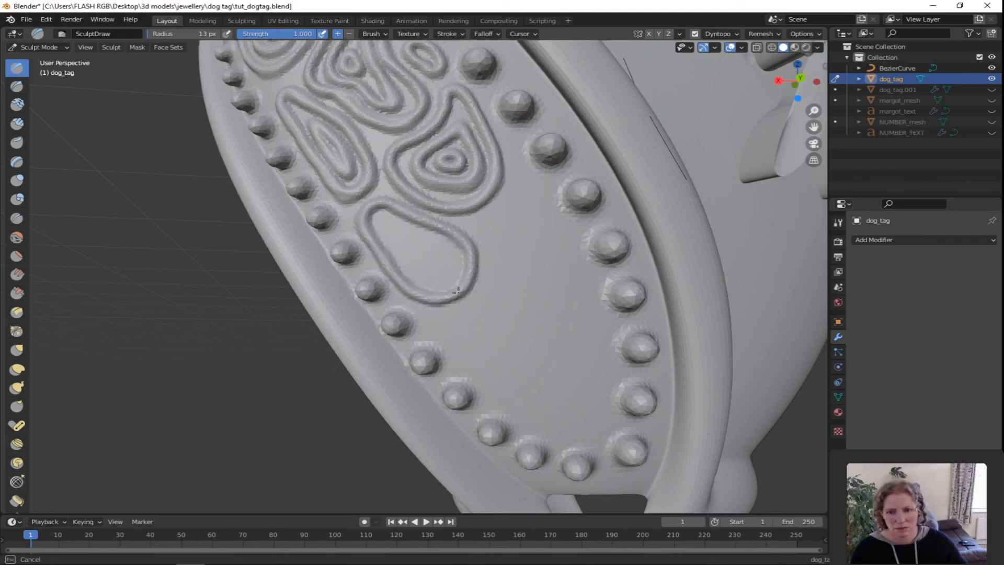
{"action": "mouse_move", "coordinate": [392, 215]}
{"action": "left_mouse_down"}
{"action": "mouse_move", "coordinate": [386, 238]}
{"action": "mouse_move", "coordinate": [399, 223]}
{"action": "mouse_move", "coordinate": [418, 240]}
{"action": "left_mouse_up"}
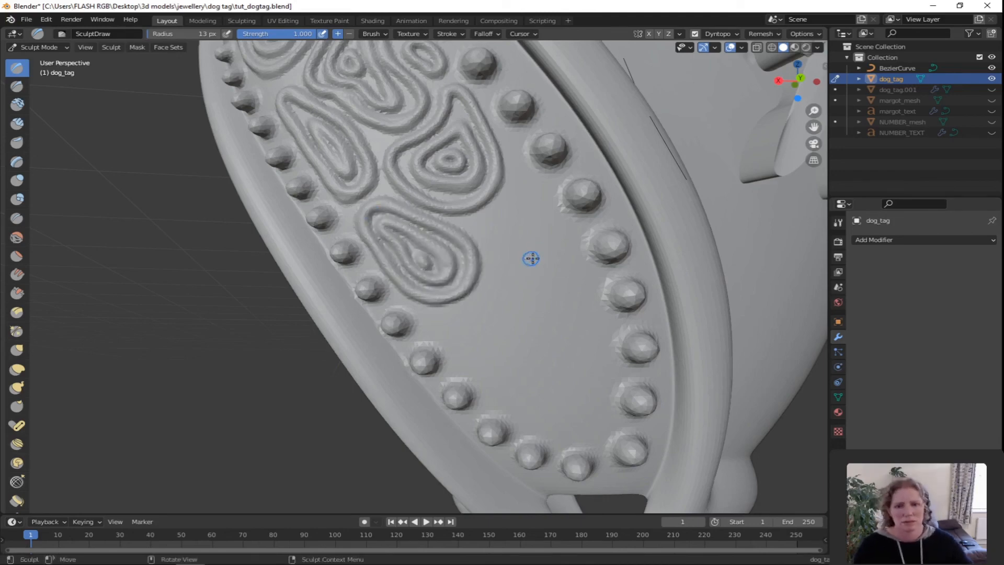
- Fill the panel's lower end with a nested bent loop, a ringed oval, a curved nested loop and a tiny ring
{"action": "mouse_move", "coordinate": [488, 239]}
{"action": "left_mouse_down"}
{"action": "mouse_move", "coordinate": [496, 217]}
{"action": "mouse_move", "coordinate": [494, 246]}
{"action": "mouse_move", "coordinate": [523, 196]}
{"action": "left_mouse_up"}
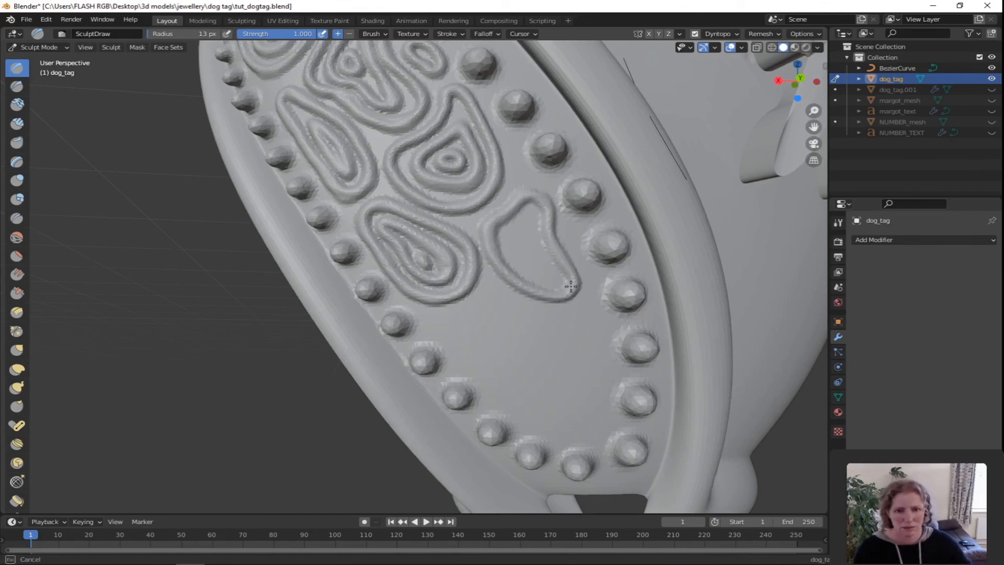
{"action": "mouse_move", "coordinate": [552, 218]}
{"action": "left_mouse_down"}
{"action": "mouse_move", "coordinate": [516, 246]}
{"action": "mouse_move", "coordinate": [539, 278]}
{"action": "mouse_move", "coordinate": [465, 334]}
{"action": "mouse_move", "coordinate": [504, 291]}
{"action": "mouse_move", "coordinate": [543, 328]}
{"action": "mouse_move", "coordinate": [540, 365]}
{"action": "mouse_move", "coordinate": [554, 350]}
{"action": "left_mouse_up"}
{"action": "mouse_move", "coordinate": [505, 315]}
{"action": "left_mouse_down"}
{"action": "mouse_move", "coordinate": [518, 341]}
{"action": "mouse_move", "coordinate": [510, 337]}
{"action": "left_mouse_up"}
{"action": "left_click_drag", "start_coordinate": [593, 316], "coordinate": [572, 340]}
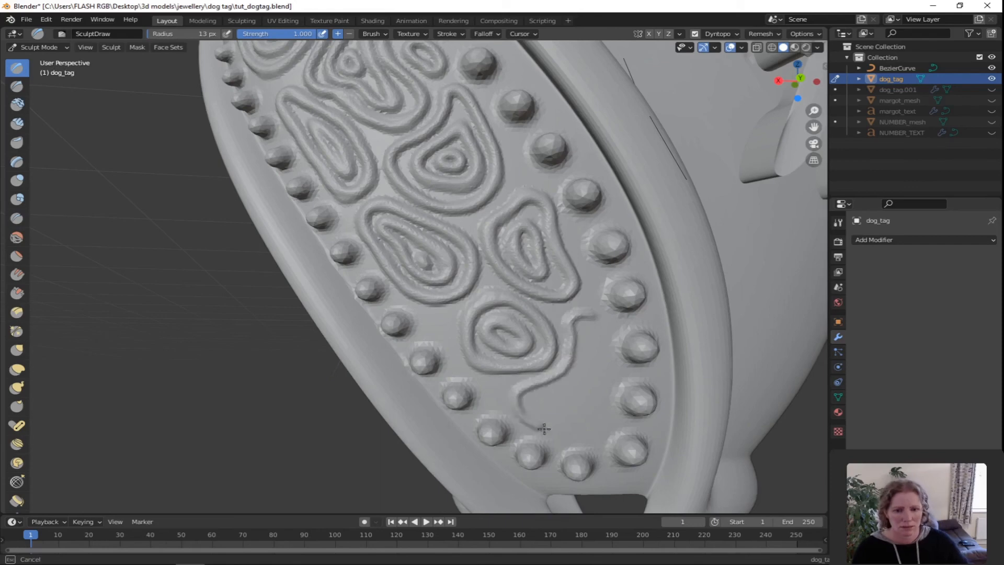
{"action": "left_click_drag", "start_coordinate": [544, 429], "coordinate": [589, 314]}
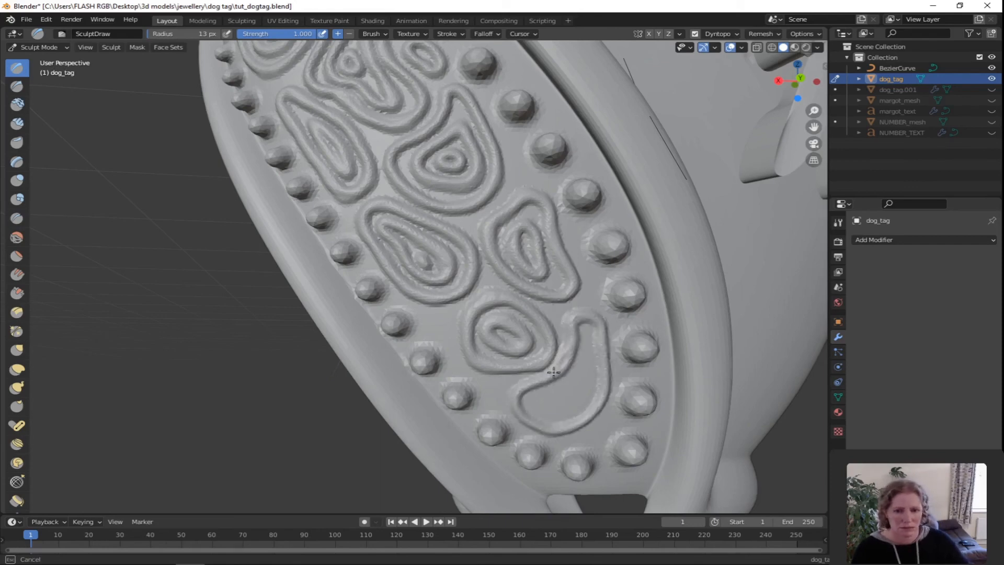
{"action": "mouse_move", "coordinate": [575, 424]}
{"action": "left_mouse_down"}
{"action": "mouse_move", "coordinate": [583, 342]}
{"action": "mouse_move", "coordinate": [539, 395]}
{"action": "mouse_move", "coordinate": [563, 372]}
{"action": "mouse_move", "coordinate": [552, 388]}
{"action": "left_mouse_up"}
{"action": "mouse_move", "coordinate": [441, 315]}
{"action": "left_mouse_down"}
{"action": "mouse_move", "coordinate": [430, 327]}
{"action": "mouse_move", "coordinate": [442, 315]}
{"action": "left_mouse_up"}
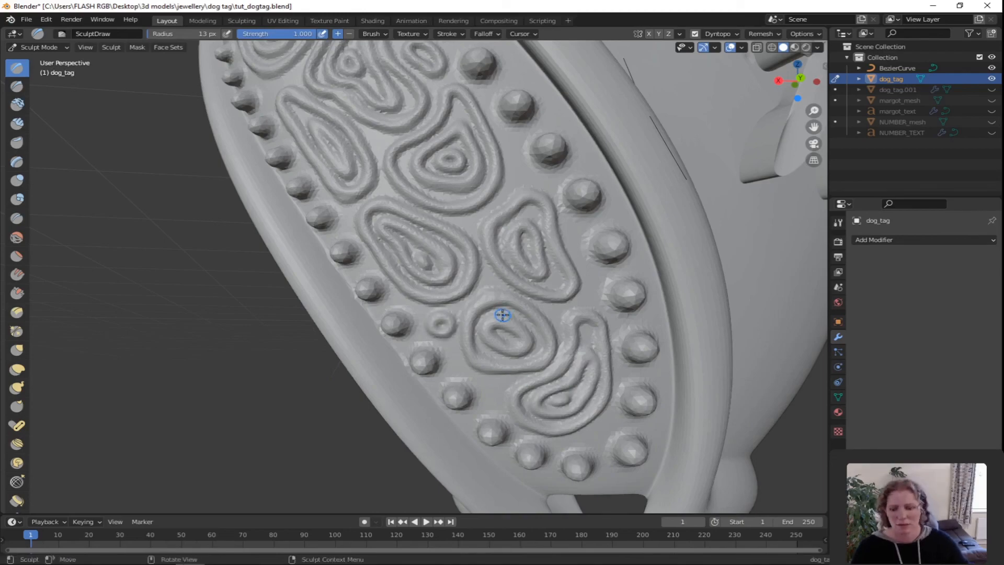
- Carve deeper grooves between the contours of the large oval and the smaller loop at the panel's upper end, using subtractive strokes
{"action": "scroll", "coordinate": [513, 297], "scroll_direction": "down", "scroll_amount": 5}
{"action": "middle_click_drag", "start_coordinate": [513, 297], "coordinate": [528, 220]}
{"action": "scroll", "coordinate": [463, 212], "scroll_direction": "up", "scroll_amount": 5}
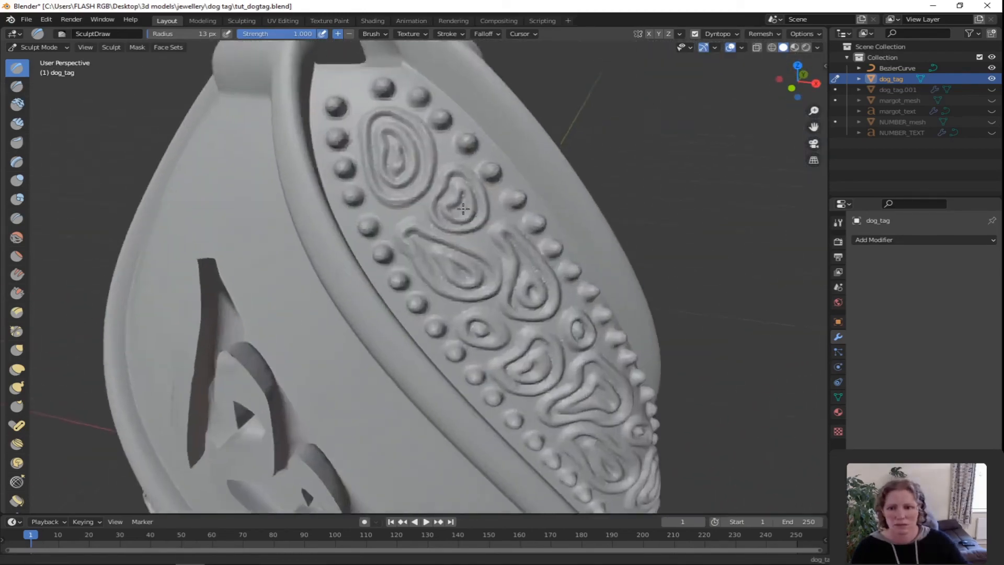
{"action": "middle_click_drag", "start_coordinate": [463, 212], "coordinate": [525, 253]}
{"action": "mouse_move", "coordinate": [525, 253]}
{"action": "left_mouse_down"}
{"action": "mouse_move", "coordinate": [547, 360]}
{"action": "mouse_move", "coordinate": [579, 281]}
{"action": "mouse_move", "coordinate": [531, 314]}
{"action": "mouse_move", "coordinate": [547, 340]}
{"action": "left_mouse_up"}
{"action": "mouse_move", "coordinate": [572, 385]}
{"action": "left_mouse_down"}
{"action": "mouse_move", "coordinate": [612, 332]}
{"action": "mouse_move", "coordinate": [563, 233]}
{"action": "mouse_move", "coordinate": [488, 269]}
{"action": "mouse_move", "coordinate": [530, 386]}
{"action": "mouse_move", "coordinate": [627, 364]}
{"action": "mouse_move", "coordinate": [675, 408]}
{"action": "left_mouse_up"}
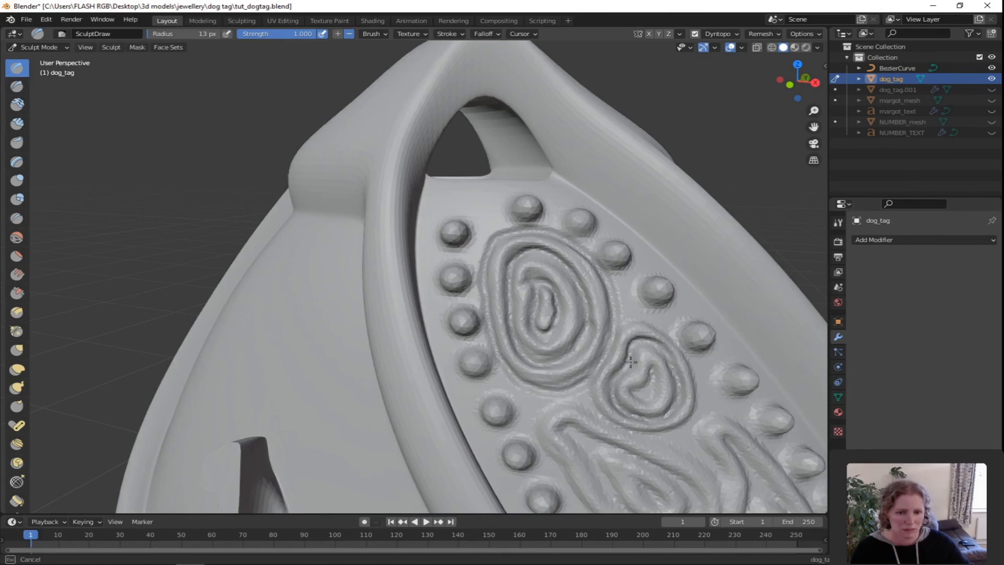
{"action": "left_click_drag", "start_coordinate": [631, 362], "coordinate": [616, 373]}
{"action": "left_click_drag", "start_coordinate": [651, 373], "coordinate": [641, 395]}
- Carve deeper grooves between the nested contours of the two teardrop shapes
{"action": "middle_click_drag", "start_coordinate": [659, 363], "coordinate": [512, 212], "text": "shift"}
{"action": "mouse_move", "coordinate": [436, 282]}
{"action": "left_mouse_down"}
{"action": "mouse_move", "coordinate": [501, 366]}
{"action": "mouse_move", "coordinate": [492, 304]}
{"action": "mouse_move", "coordinate": [499, 345]}
{"action": "left_mouse_up"}
{"action": "mouse_move", "coordinate": [580, 286]}
{"action": "left_mouse_down"}
{"action": "mouse_move", "coordinate": [590, 335]}
{"action": "mouse_move", "coordinate": [639, 394]}
{"action": "mouse_move", "coordinate": [572, 283]}
{"action": "left_mouse_up"}
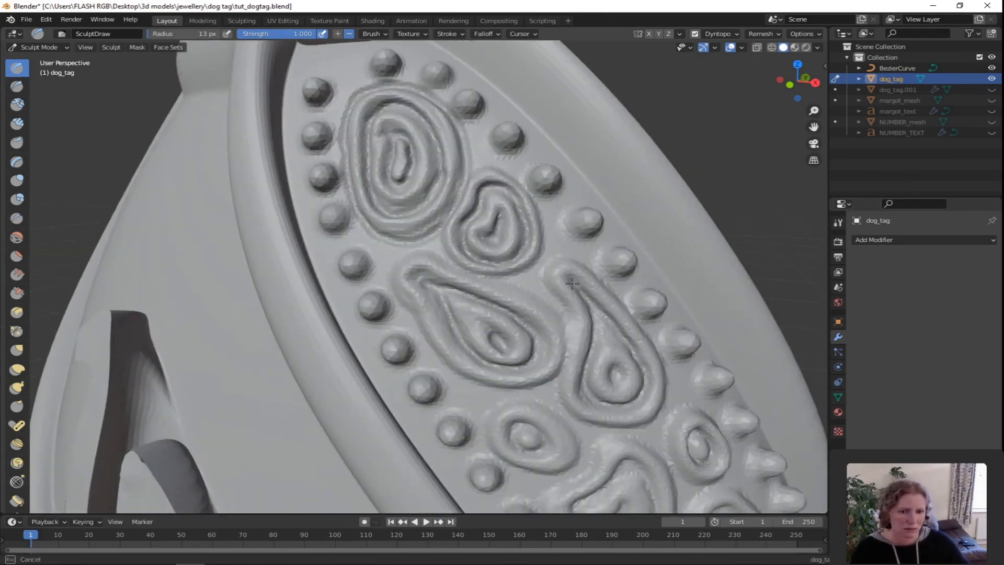
- Carve deeper grooves inside and around the kidney shape and the two small rings on either side of it
{"action": "middle_click_drag", "start_coordinate": [519, 424], "coordinate": [476, 271], "text": "shift"}
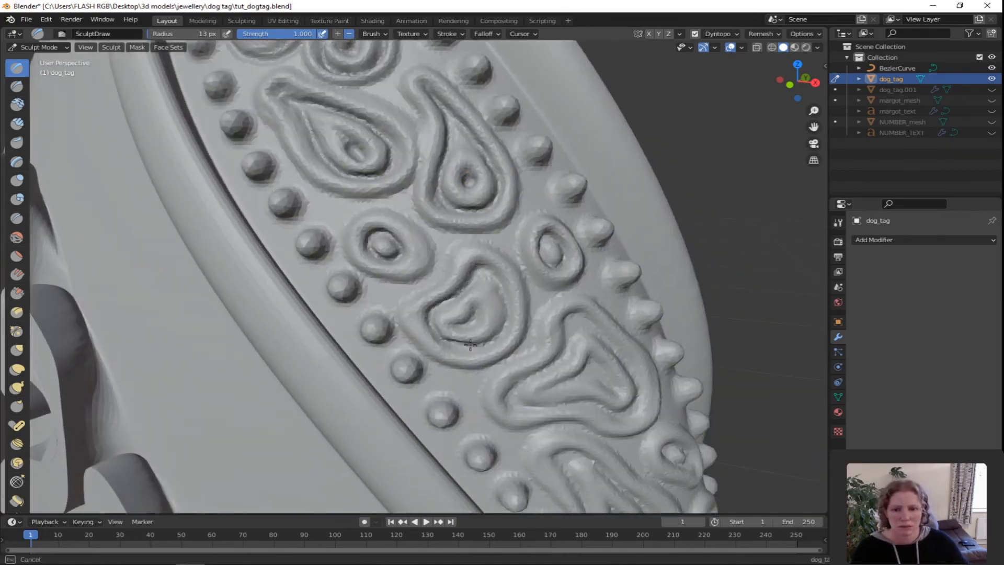
{"action": "left_click_drag", "start_coordinate": [471, 345], "coordinate": [477, 270]}
{"action": "left_click_drag", "start_coordinate": [475, 313], "coordinate": [462, 321]}
{"action": "middle_click_drag", "start_coordinate": [552, 263], "coordinate": [509, 247]}
{"action": "mouse_move", "coordinate": [610, 251]}
{"action": "left_mouse_down"}
{"action": "mouse_move", "coordinate": [622, 242]}
{"action": "mouse_move", "coordinate": [607, 248]}
{"action": "left_mouse_up"}
{"action": "mouse_move", "coordinate": [602, 218]}
{"action": "left_mouse_down"}
{"action": "mouse_move", "coordinate": [558, 376]}
{"action": "mouse_move", "coordinate": [492, 377]}
{"action": "left_mouse_up"}
{"action": "mouse_move", "coordinate": [473, 292]}
{"action": "left_mouse_down"}
{"action": "mouse_move", "coordinate": [507, 276]}
{"action": "mouse_move", "coordinate": [577, 275]}
{"action": "left_mouse_up"}
{"action": "mouse_move", "coordinate": [501, 234]}
{"action": "left_mouse_down"}
{"action": "mouse_move", "coordinate": [569, 244]}
{"action": "mouse_move", "coordinate": [580, 234]}
{"action": "left_mouse_up"}
{"action": "mouse_move", "coordinate": [590, 306]}
{"action": "left_mouse_down"}
{"action": "mouse_move", "coordinate": [641, 317]}
{"action": "mouse_move", "coordinate": [636, 217]}
{"action": "mouse_move", "coordinate": [588, 217]}
{"action": "left_mouse_up"}
{"action": "left_click_drag", "start_coordinate": [607, 320], "coordinate": [649, 325]}
{"action": "middle_click_drag", "start_coordinate": [620, 332], "coordinate": [506, 201], "text": "shift"}
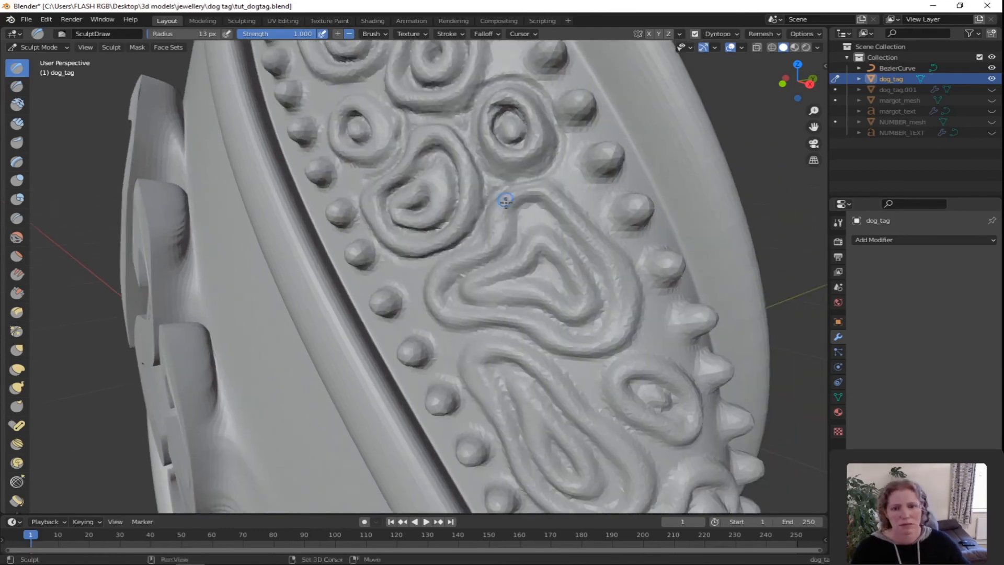
- Carve deeper grooves around the large nested triangular loop, the kidney shape's edge and the ringed oval below
{"action": "mouse_move", "coordinate": [506, 201]}
{"action": "left_mouse_down"}
{"action": "mouse_move", "coordinate": [479, 269]}
{"action": "mouse_move", "coordinate": [546, 316]}
{"action": "mouse_move", "coordinate": [581, 243]}
{"action": "mouse_move", "coordinate": [567, 297]}
{"action": "mouse_move", "coordinate": [431, 262]}
{"action": "mouse_move", "coordinate": [520, 340]}
{"action": "mouse_move", "coordinate": [648, 319]}
{"action": "mouse_move", "coordinate": [555, 174]}
{"action": "left_mouse_up"}
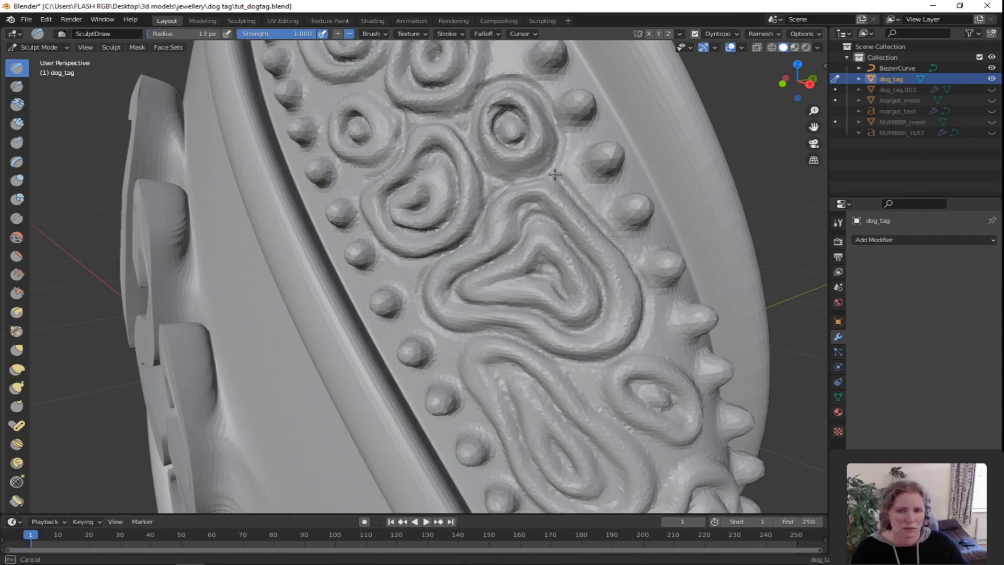
{"action": "left_click_drag", "start_coordinate": [367, 232], "coordinate": [397, 261]}
{"action": "mouse_move", "coordinate": [560, 362]}
{"action": "left_mouse_down"}
{"action": "mouse_move", "coordinate": [636, 437]}
{"action": "mouse_move", "coordinate": [697, 461]}
{"action": "mouse_move", "coordinate": [645, 438]}
{"action": "left_mouse_up"}
{"action": "mouse_move", "coordinate": [634, 386]}
{"action": "left_mouse_down"}
{"action": "mouse_move", "coordinate": [661, 411]}
{"action": "mouse_move", "coordinate": [604, 386]}
{"action": "left_mouse_up"}
{"action": "left_click_drag", "start_coordinate": [702, 396], "coordinate": [700, 444]}
{"action": "scroll", "coordinate": [572, 309], "scroll_direction": "down", "scroll_amount": 2}
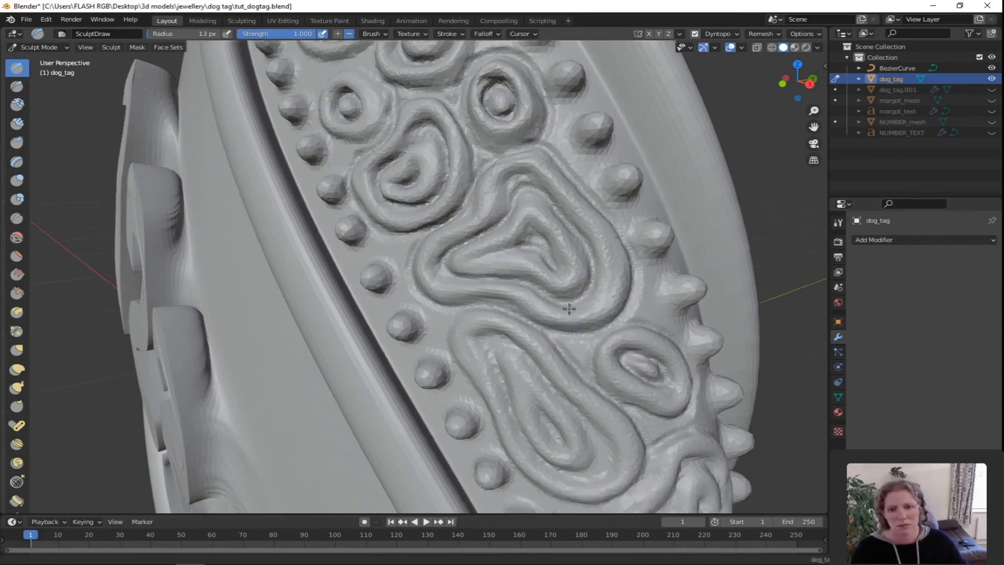
- Carve deeper grooves inside and around the elongated nested loop beside the ringed oval
{"action": "mouse_move", "coordinate": [572, 309]}
{"action": "middle_mouse_down", "text": "shift"}
{"action": "mouse_move", "coordinate": [540, 240]}
{"action": "mouse_move", "coordinate": [449, 230]}
{"action": "middle_mouse_up", "text": "shift"}
{"action": "scroll", "coordinate": [450, 230], "scroll_direction": "up", "scroll_amount": 3}
{"action": "left_click_drag", "start_coordinate": [334, 125], "coordinate": [323, 148]}
{"action": "left_click_drag", "start_coordinate": [401, 261], "coordinate": [503, 293]}
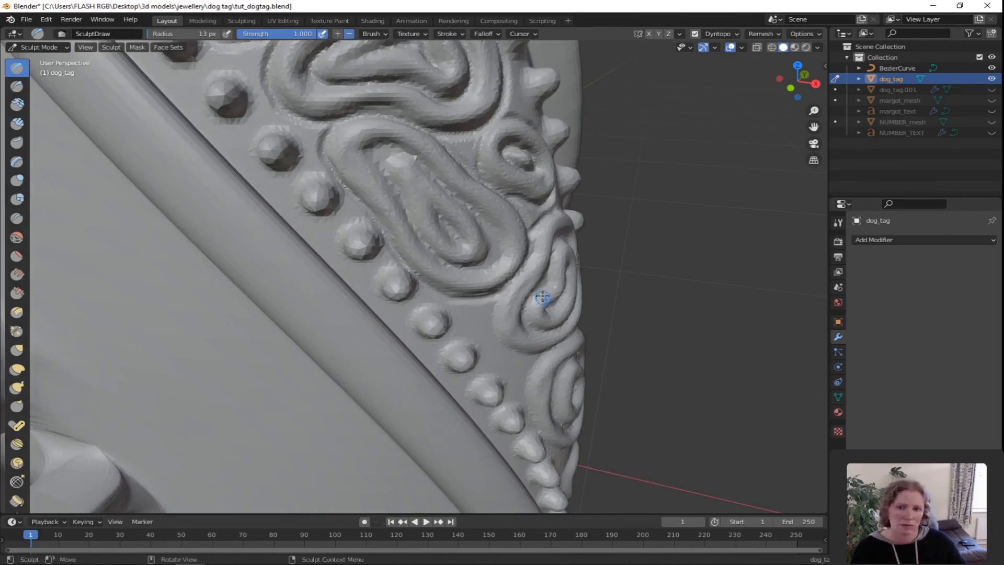
- Carve deeper grooves around the bent nested loop and the squarish ringed loop directly below it
{"action": "mouse_move", "coordinate": [527, 281]}
{"action": "middle_mouse_down"}
{"action": "mouse_move", "coordinate": [491, 249]}
{"action": "mouse_move", "coordinate": [494, 265]}
{"action": "mouse_move", "coordinate": [434, 250]}
{"action": "mouse_move", "coordinate": [497, 204]}
{"action": "middle_mouse_up"}
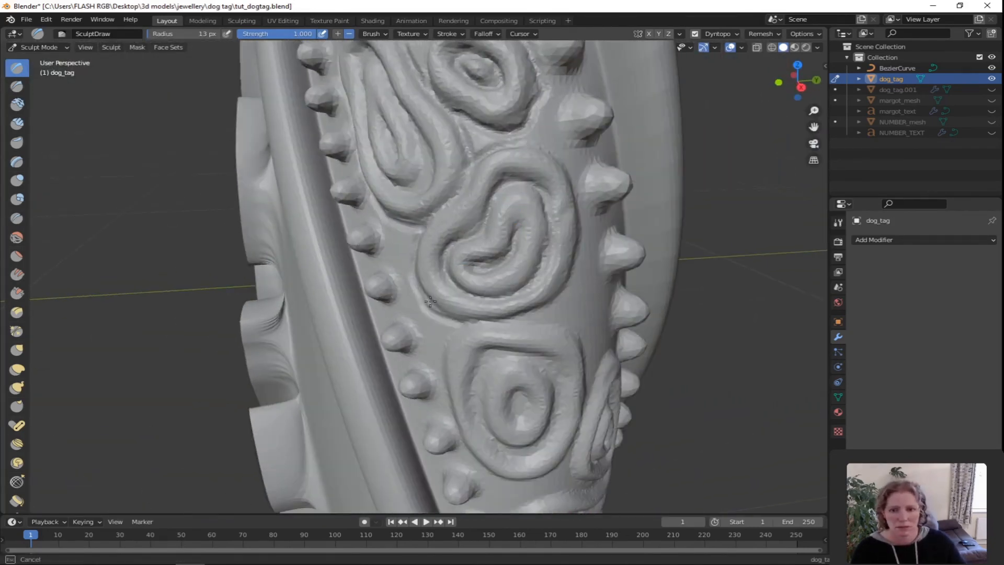
{"action": "mouse_move", "coordinate": [430, 302]}
{"action": "left_mouse_down"}
{"action": "mouse_move", "coordinate": [555, 310]}
{"action": "mouse_move", "coordinate": [575, 180]}
{"action": "mouse_move", "coordinate": [526, 141]}
{"action": "left_mouse_up"}
{"action": "middle_click_drag", "start_coordinate": [526, 140], "coordinate": [485, 200]}
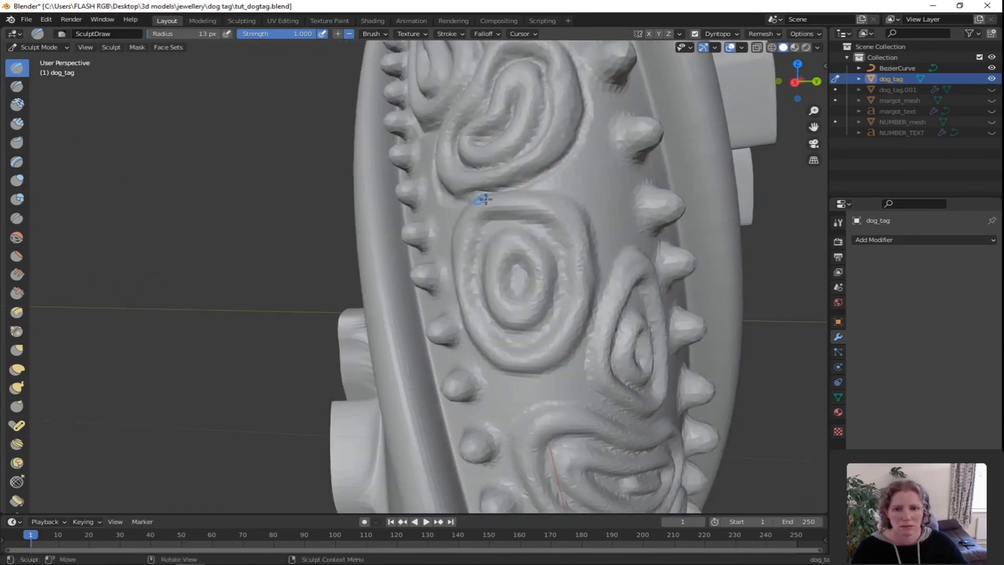
{"action": "left_click_drag", "start_coordinate": [486, 199], "coordinate": [583, 206]}
{"action": "left_click_drag", "start_coordinate": [592, 321], "coordinate": [476, 354]}
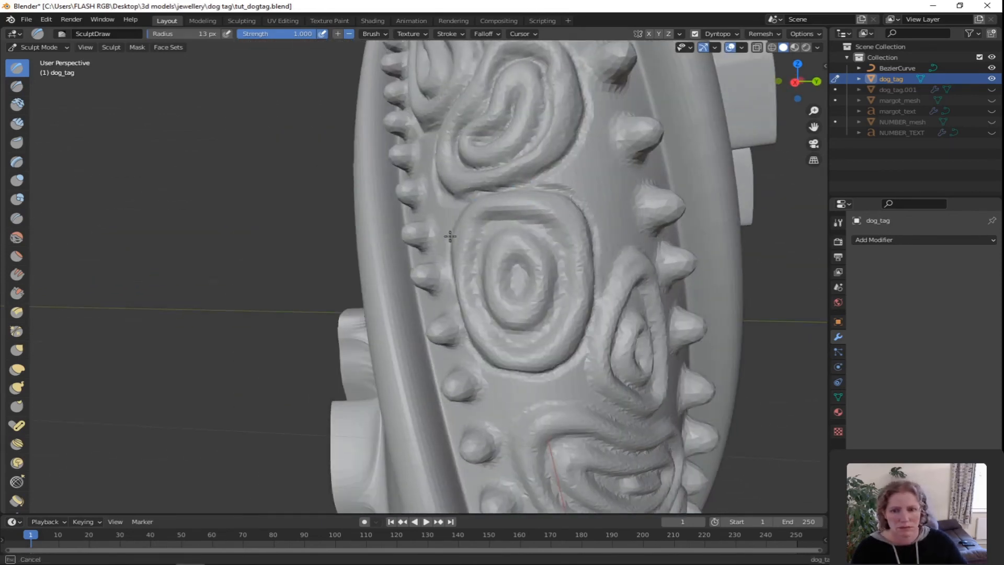
{"action": "mouse_move", "coordinate": [450, 237]}
{"action": "left_mouse_down"}
{"action": "mouse_move", "coordinate": [463, 213]}
{"action": "mouse_move", "coordinate": [526, 335]}
{"action": "mouse_move", "coordinate": [517, 223]}
{"action": "mouse_move", "coordinate": [487, 229]}
{"action": "left_mouse_up"}
- Deepen the grooves of the narrow triangular loop beside the squarish ringed loop, using subtractive strokes
{"action": "mouse_move", "coordinate": [586, 267]}
{"action": "middle_mouse_down"}
{"action": "mouse_move", "coordinate": [536, 264]}
{"action": "mouse_move", "coordinate": [495, 219]}
{"action": "middle_mouse_up"}
{"action": "left_click_drag", "start_coordinate": [593, 282], "coordinate": [595, 301]}
{"action": "mouse_move", "coordinate": [598, 224]}
{"action": "left_mouse_down"}
{"action": "mouse_move", "coordinate": [603, 344]}
{"action": "mouse_move", "coordinate": [590, 223]}
{"action": "left_mouse_up"}
{"action": "mouse_move", "coordinate": [528, 218]}
{"action": "left_mouse_down"}
{"action": "mouse_move", "coordinate": [580, 158]}
{"action": "mouse_move", "coordinate": [667, 260]}
{"action": "mouse_move", "coordinate": [623, 386]}
{"action": "mouse_move", "coordinate": [508, 280]}
{"action": "mouse_move", "coordinate": [524, 222]}
{"action": "left_mouse_up"}
{"action": "mouse_move", "coordinate": [453, 277]}
{"action": "middle_mouse_down"}
{"action": "mouse_move", "coordinate": [545, 296]}
{"action": "mouse_move", "coordinate": [471, 290]}
{"action": "middle_mouse_up"}
{"action": "mouse_move", "coordinate": [528, 235]}
{"action": "left_mouse_down"}
{"action": "mouse_move", "coordinate": [623, 257]}
{"action": "mouse_move", "coordinate": [519, 230]}
{"action": "left_mouse_up"}
- Carve deeper grooves between the contours and around the outer edge of the wide nested oval
{"action": "left_click_drag", "start_coordinate": [487, 182], "coordinate": [581, 287]}
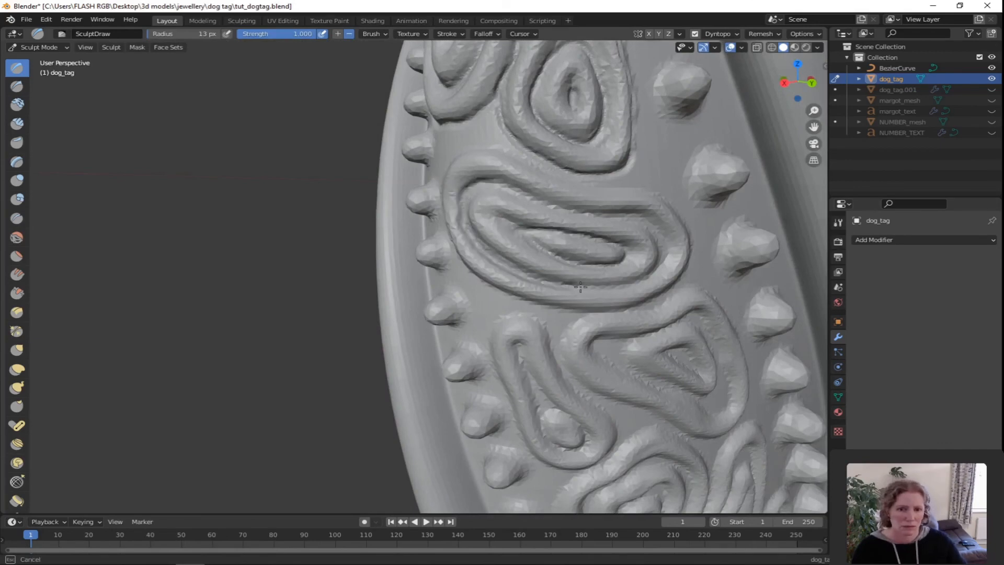
{"action": "left_click_drag", "start_coordinate": [608, 217], "coordinate": [567, 292]}
{"action": "middle_click_drag", "start_coordinate": [567, 291], "coordinate": [531, 223]}
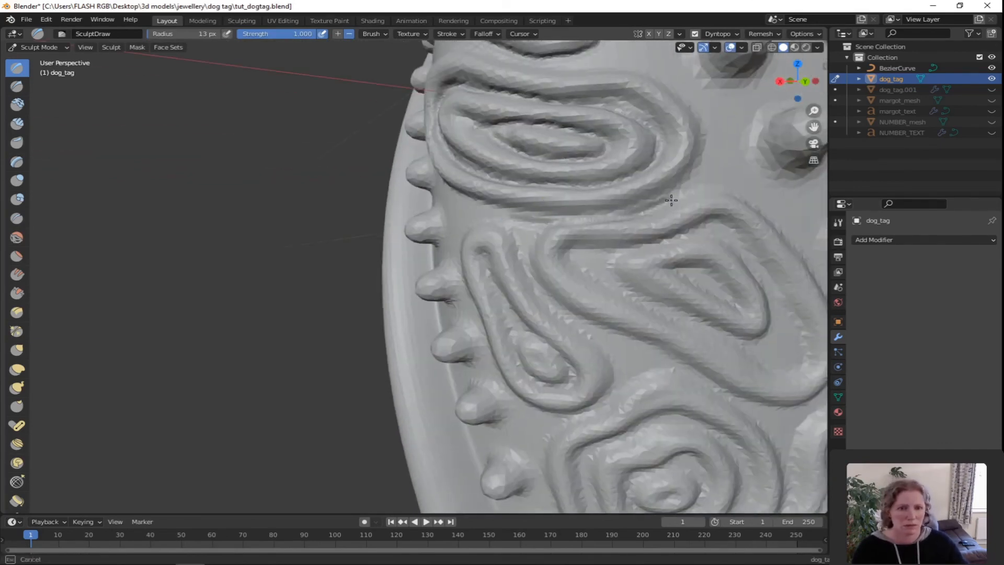
{"action": "mouse_move", "coordinate": [672, 201]}
{"action": "left_mouse_down"}
{"action": "mouse_move", "coordinate": [683, 98]}
{"action": "mouse_move", "coordinate": [459, 47]}
{"action": "left_mouse_up"}
- Carve deeper grooves inside and around the narrow teardrop and the slanted triangular loop below the wide oval
{"action": "left_click_drag", "start_coordinate": [513, 221], "coordinate": [445, 186]}
{"action": "mouse_move", "coordinate": [582, 253]}
{"action": "left_mouse_down"}
{"action": "mouse_move", "coordinate": [748, 252]}
{"action": "mouse_move", "coordinate": [677, 314]}
{"action": "mouse_move", "coordinate": [695, 271]}
{"action": "mouse_move", "coordinate": [727, 299]}
{"action": "left_mouse_up"}
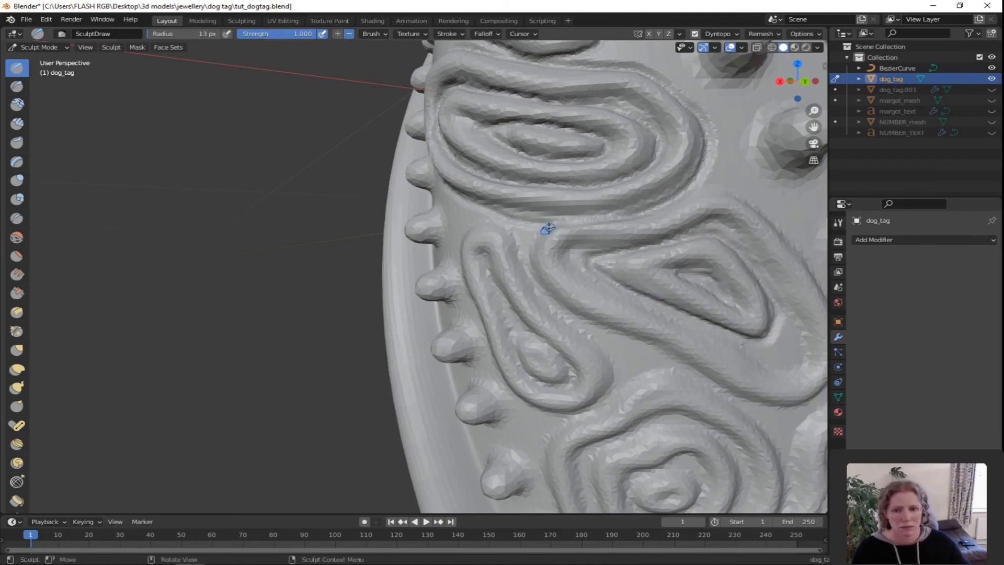
{"action": "mouse_move", "coordinate": [548, 228]}
{"action": "left_mouse_down"}
{"action": "mouse_move", "coordinate": [580, 331]}
{"action": "mouse_move", "coordinate": [569, 404]}
{"action": "mouse_move", "coordinate": [468, 292]}
{"action": "mouse_move", "coordinate": [529, 374]}
{"action": "mouse_move", "coordinate": [540, 338]}
{"action": "left_mouse_up"}
{"action": "middle_click_drag", "start_coordinate": [653, 352], "coordinate": [658, 342]}
{"action": "left_click_drag", "start_coordinate": [579, 308], "coordinate": [774, 398]}
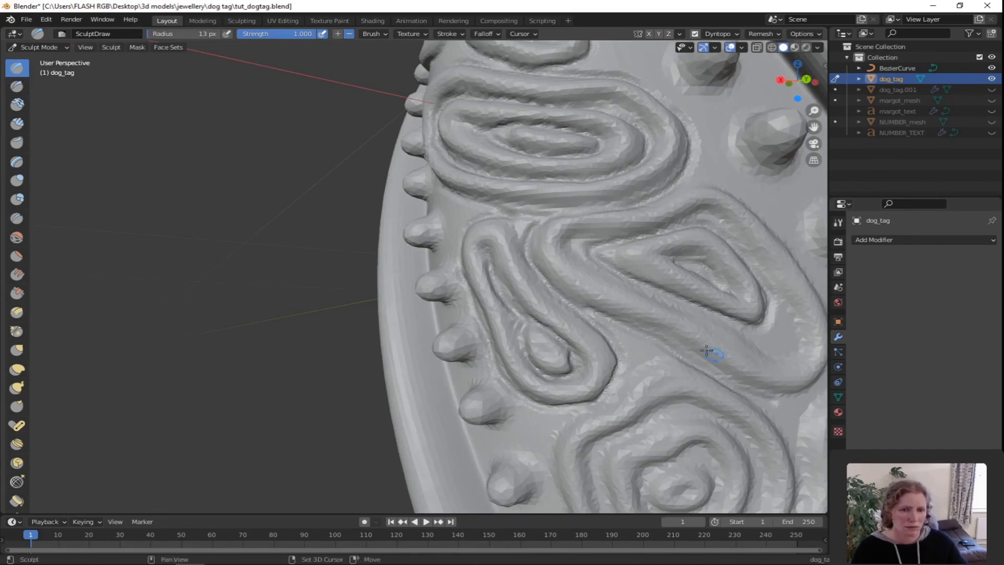
{"action": "middle_click_drag", "start_coordinate": [647, 300], "coordinate": [429, 199], "text": "shift"}
{"action": "mouse_move", "coordinate": [557, 293]}
{"action": "left_mouse_down"}
{"action": "mouse_move", "coordinate": [597, 287]}
{"action": "mouse_move", "coordinate": [595, 171]}
{"action": "left_mouse_up"}
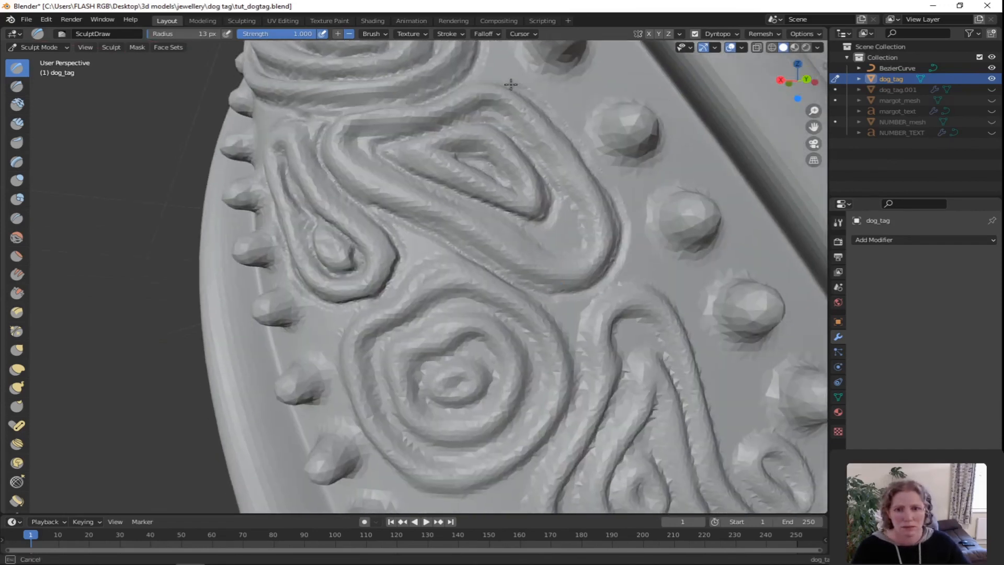
- Deepen the groove around the large round nested loop below the slanted triangular loop
{"action": "mouse_move", "coordinate": [511, 84]}
{"action": "left_mouse_down"}
{"action": "mouse_move", "coordinate": [590, 293]}
{"action": "mouse_move", "coordinate": [568, 434]}
{"action": "mouse_move", "coordinate": [397, 484]}
{"action": "mouse_move", "coordinate": [346, 320]}
{"action": "left_mouse_up"}
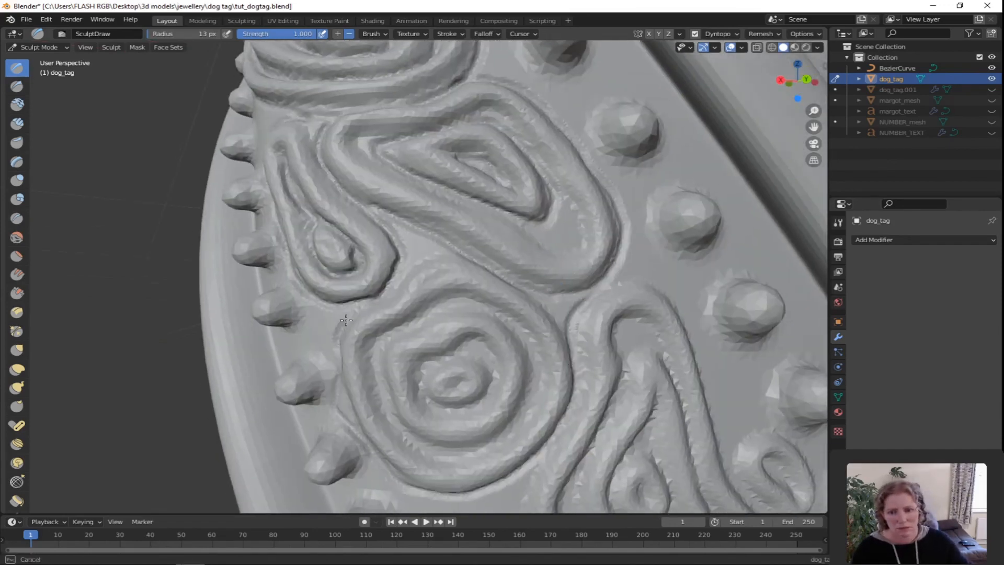
{"action": "mouse_move", "coordinate": [379, 355]}
{"action": "left_mouse_down"}
{"action": "mouse_move", "coordinate": [494, 442]}
{"action": "mouse_move", "coordinate": [471, 312]}
{"action": "mouse_move", "coordinate": [408, 366]}
{"action": "mouse_move", "coordinate": [447, 360]}
{"action": "mouse_move", "coordinate": [462, 385]}
{"action": "left_mouse_up"}
{"action": "mouse_move", "coordinate": [591, 424]}
{"action": "middle_mouse_down", "text": "shift"}
{"action": "mouse_move", "coordinate": [488, 277]}
{"action": "mouse_move", "coordinate": [425, 211]}
{"action": "middle_mouse_up", "text": "shift"}
- Carve deeper grooves inside and around the tall nested loop and the small hooked loop next to it
{"action": "middle_click_drag", "start_coordinate": [549, 287], "coordinate": [521, 283]}
{"action": "mouse_move", "coordinate": [484, 183]}
{"action": "left_mouse_down"}
{"action": "mouse_move", "coordinate": [443, 254]}
{"action": "mouse_move", "coordinate": [543, 355]}
{"action": "left_mouse_up"}
{"action": "left_click_drag", "start_coordinate": [482, 203], "coordinate": [551, 362]}
{"action": "mouse_move", "coordinate": [472, 105]}
{"action": "left_mouse_down"}
{"action": "mouse_move", "coordinate": [400, 286]}
{"action": "mouse_move", "coordinate": [571, 398]}
{"action": "mouse_move", "coordinate": [528, 214]}
{"action": "mouse_move", "coordinate": [455, 105]}
{"action": "mouse_move", "coordinate": [497, 53]}
{"action": "mouse_move", "coordinate": [559, 203]}
{"action": "mouse_move", "coordinate": [661, 361]}
{"action": "mouse_move", "coordinate": [539, 437]}
{"action": "mouse_move", "coordinate": [361, 313]}
{"action": "mouse_move", "coordinate": [377, 232]}
{"action": "left_mouse_up"}
{"action": "left_click_drag", "start_coordinate": [641, 250], "coordinate": [649, 251]}
{"action": "mouse_move", "coordinate": [642, 215]}
{"action": "left_mouse_down"}
{"action": "mouse_move", "coordinate": [674, 319]}
{"action": "mouse_move", "coordinate": [598, 273]}
{"action": "left_mouse_up"}
- Carve deeper grooves in the rounded triangular nested loop and along the elongated loop beside it
{"action": "middle_click_drag", "start_coordinate": [627, 380], "coordinate": [518, 189], "text": "shift"}
{"action": "mouse_move", "coordinate": [589, 122]}
{"action": "left_mouse_down"}
{"action": "mouse_move", "coordinate": [560, 189]}
{"action": "mouse_move", "coordinate": [447, 283]}
{"action": "mouse_move", "coordinate": [538, 435]}
{"action": "mouse_move", "coordinate": [714, 387]}
{"action": "mouse_move", "coordinate": [694, 221]}
{"action": "left_mouse_up"}
{"action": "mouse_move", "coordinate": [604, 128]}
{"action": "left_mouse_down"}
{"action": "mouse_move", "coordinate": [591, 233]}
{"action": "mouse_move", "coordinate": [494, 341]}
{"action": "mouse_move", "coordinate": [685, 371]}
{"action": "mouse_move", "coordinate": [631, 196]}
{"action": "mouse_move", "coordinate": [615, 181]}
{"action": "left_mouse_up"}
{"action": "mouse_move", "coordinate": [617, 279]}
{"action": "left_mouse_down"}
{"action": "mouse_move", "coordinate": [548, 324]}
{"action": "mouse_move", "coordinate": [621, 284]}
{"action": "mouse_move", "coordinate": [601, 280]}
{"action": "left_mouse_up"}
{"action": "left_click_drag", "start_coordinate": [598, 321], "coordinate": [607, 318]}
{"action": "middle_click_drag", "start_coordinate": [471, 293], "coordinate": [510, 293]}
{"action": "left_click_drag", "start_coordinate": [348, 242], "coordinate": [376, 295]}
{"action": "mouse_move", "coordinate": [260, 149]}
{"action": "left_mouse_down"}
{"action": "mouse_move", "coordinate": [358, 217]}
{"action": "mouse_move", "coordinate": [402, 349]}
{"action": "mouse_move", "coordinate": [311, 251]}
{"action": "mouse_move", "coordinate": [260, 149]}
{"action": "left_mouse_up"}
- Carve deeper grooves between and around the contours of the nested teardrop and the adjacent bent oval
{"action": "mouse_move", "coordinate": [547, 341]}
{"action": "middle_mouse_down", "text": "shift"}
{"action": "mouse_move", "coordinate": [502, 201]}
{"action": "mouse_move", "coordinate": [446, 291]}
{"action": "middle_mouse_up", "text": "shift"}
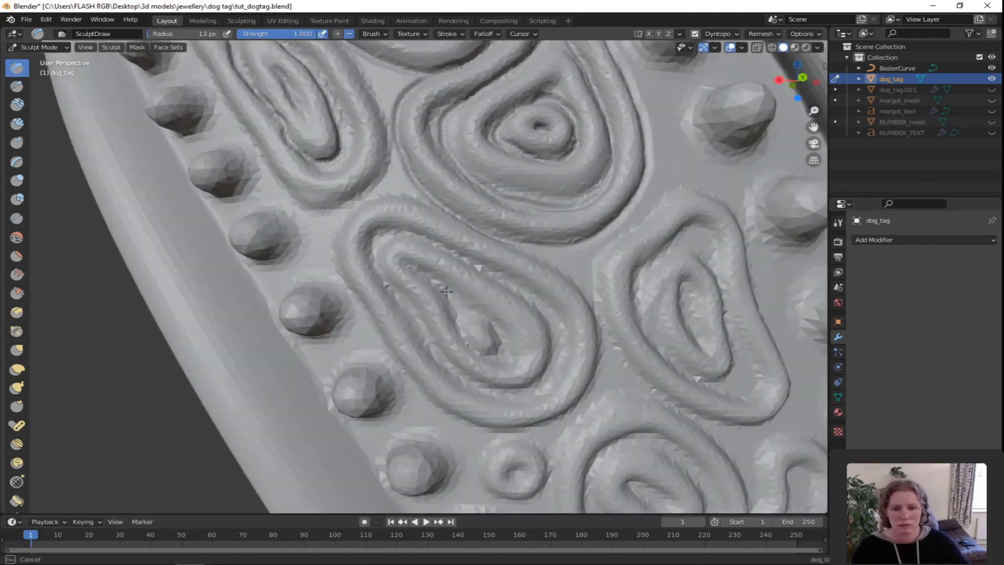
{"action": "mouse_move", "coordinate": [470, 342]}
{"action": "left_mouse_down"}
{"action": "mouse_move", "coordinate": [381, 246]}
{"action": "mouse_move", "coordinate": [523, 390]}
{"action": "mouse_move", "coordinate": [459, 254]}
{"action": "mouse_move", "coordinate": [382, 183]}
{"action": "mouse_move", "coordinate": [353, 306]}
{"action": "mouse_move", "coordinate": [460, 421]}
{"action": "mouse_move", "coordinate": [611, 362]}
{"action": "left_mouse_up"}
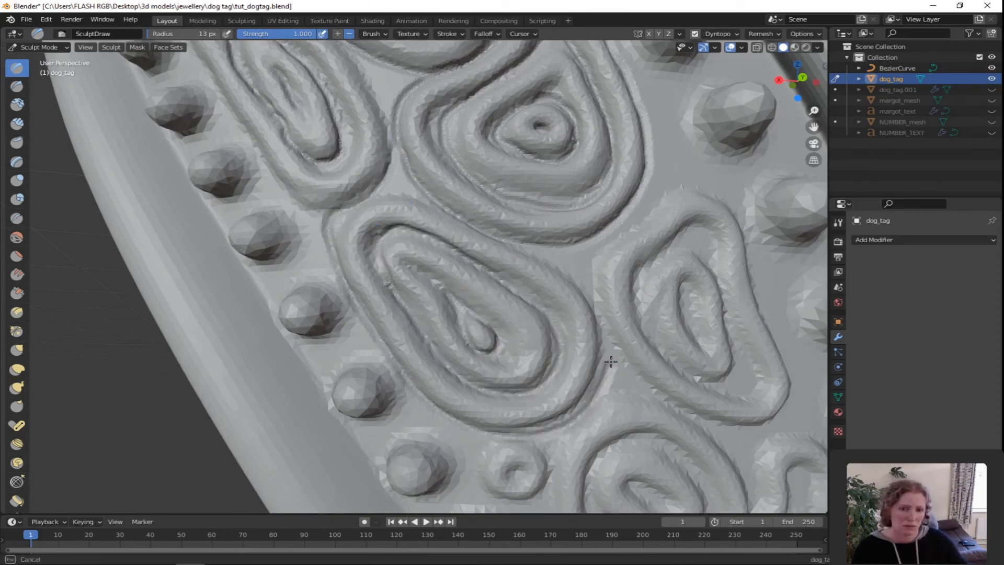
{"action": "mouse_move", "coordinate": [620, 232]}
{"action": "left_mouse_down"}
{"action": "mouse_move", "coordinate": [596, 305]}
{"action": "mouse_move", "coordinate": [718, 425]}
{"action": "mouse_move", "coordinate": [791, 407]}
{"action": "left_mouse_up"}
{"action": "mouse_move", "coordinate": [805, 400]}
{"action": "middle_mouse_down", "text": "shift"}
{"action": "mouse_move", "coordinate": [671, 305]}
{"action": "mouse_move", "coordinate": [648, 321]}
{"action": "middle_mouse_up", "text": "shift"}
{"action": "mouse_move", "coordinate": [553, 73]}
{"action": "left_mouse_down"}
{"action": "mouse_move", "coordinate": [535, 76]}
{"action": "mouse_move", "coordinate": [618, 163]}
{"action": "left_mouse_up"}
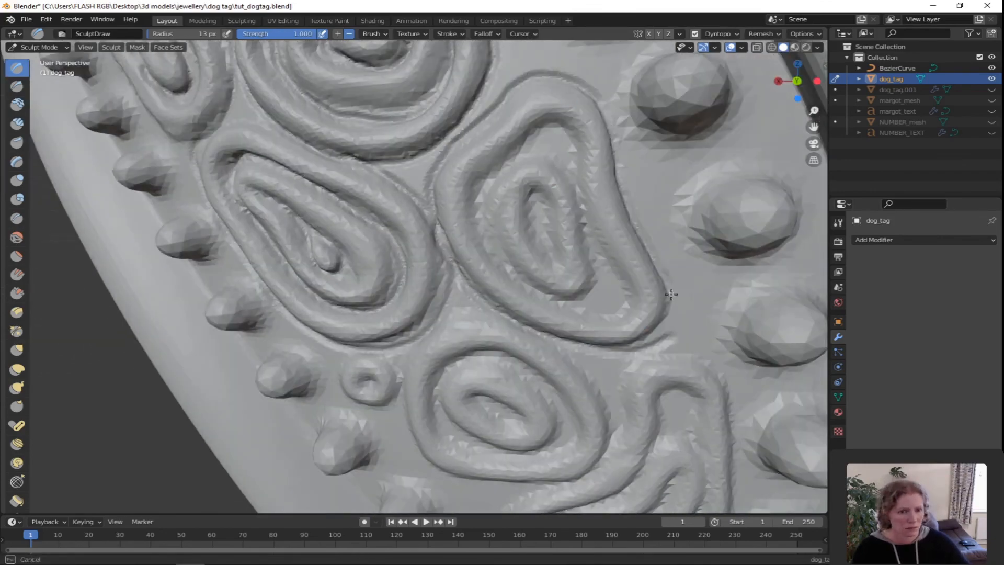
{"action": "left_click_drag", "start_coordinate": [672, 294], "coordinate": [641, 343]}
{"action": "left_click_drag", "start_coordinate": [536, 203], "coordinate": [555, 267]}
{"action": "mouse_move", "coordinate": [538, 151]}
{"action": "left_mouse_down"}
{"action": "mouse_move", "coordinate": [488, 210]}
{"action": "mouse_move", "coordinate": [605, 303]}
{"action": "mouse_move", "coordinate": [557, 149]}
{"action": "mouse_move", "coordinate": [522, 148]}
{"action": "left_mouse_up"}
- Deepen the grooves of the ringed oval and the curved nested loop at the panel's lower end
{"action": "middle_click_drag", "start_coordinate": [528, 324], "coordinate": [548, 211], "text": "shift"}
{"action": "middle_click_drag", "start_coordinate": [548, 210], "coordinate": [563, 197]}
{"action": "mouse_move", "coordinate": [532, 215]}
{"action": "left_mouse_down"}
{"action": "mouse_move", "coordinate": [492, 290]}
{"action": "mouse_move", "coordinate": [583, 246]}
{"action": "mouse_move", "coordinate": [515, 217]}
{"action": "left_mouse_up"}
{"action": "mouse_move", "coordinate": [552, 277]}
{"action": "left_mouse_down"}
{"action": "mouse_move", "coordinate": [515, 265]}
{"action": "mouse_move", "coordinate": [542, 284]}
{"action": "left_mouse_up"}
{"action": "middle_click_drag", "start_coordinate": [635, 384], "coordinate": [573, 293], "text": "shift"}
{"action": "middle_click_drag", "start_coordinate": [573, 293], "coordinate": [555, 294]}
{"action": "left_click_drag", "start_coordinate": [558, 293], "coordinate": [568, 289]}
{"action": "mouse_move", "coordinate": [586, 182]}
{"action": "left_mouse_down"}
{"action": "mouse_move", "coordinate": [489, 288]}
{"action": "mouse_move", "coordinate": [591, 343]}
{"action": "mouse_move", "coordinate": [617, 181]}
{"action": "mouse_move", "coordinate": [578, 163]}
{"action": "left_mouse_up"}
- Save the Blender file and switch the dog tag from Sculpt Mode to Object Mode
{"action": "scroll", "coordinate": [493, 180], "scroll_direction": "down", "scroll_amount": 2}
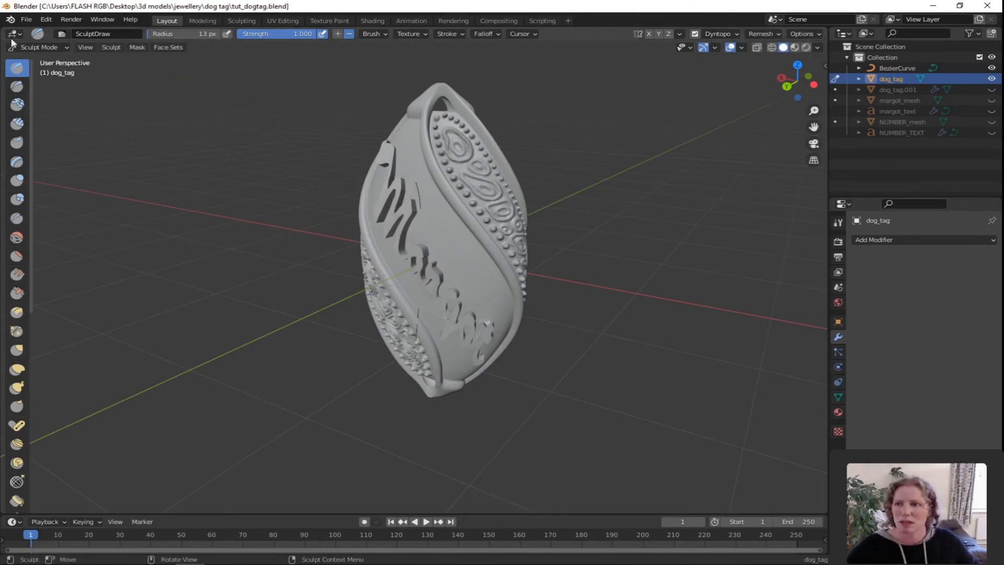
{"action": "left_click", "coordinate": [26, 20]}
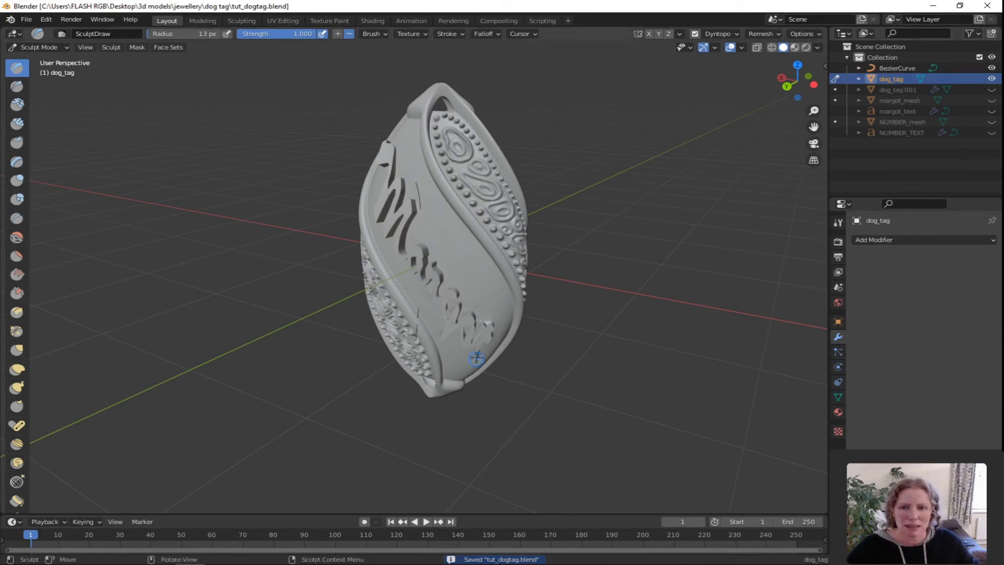
{"action": "left_click", "coordinate": [46, 48]}
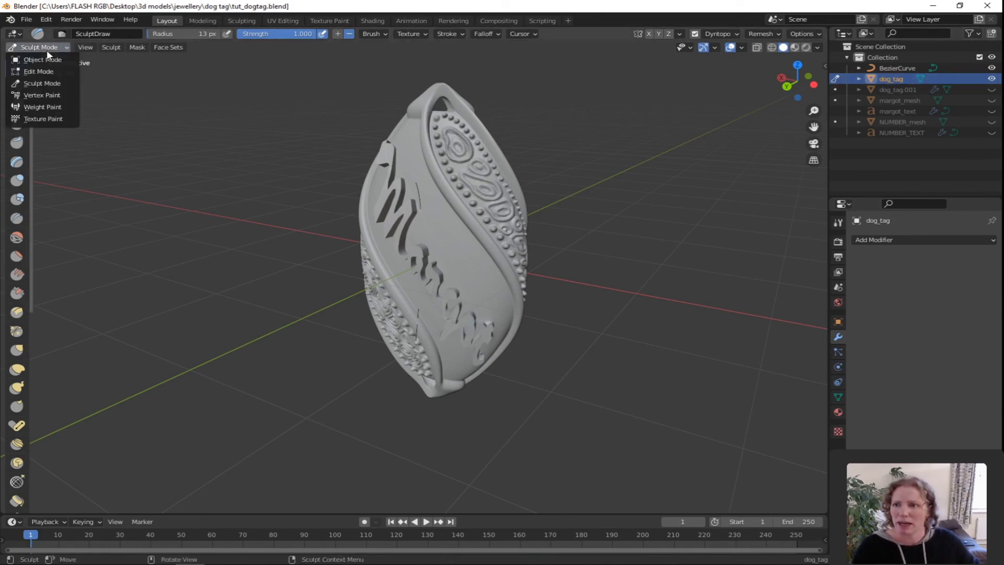
{"action": "left_click", "coordinate": [48, 61]}
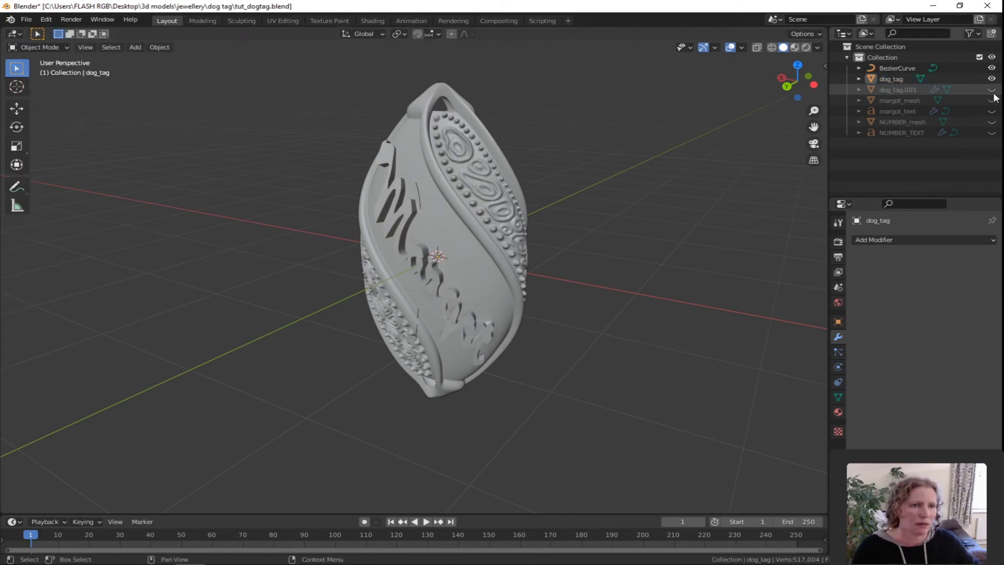
- Unhide all hidden objects and delete everything in the collection except the dog_tag mesh
{"action": "left_click_drag", "start_coordinate": [997, 91], "coordinate": [993, 135]}
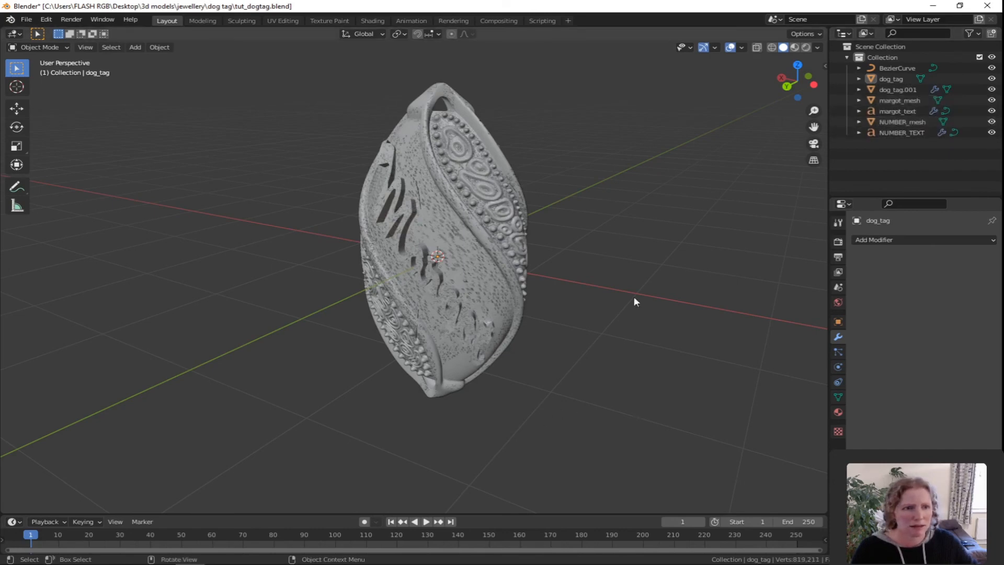
{"action": "left_click", "coordinate": [891, 78]}
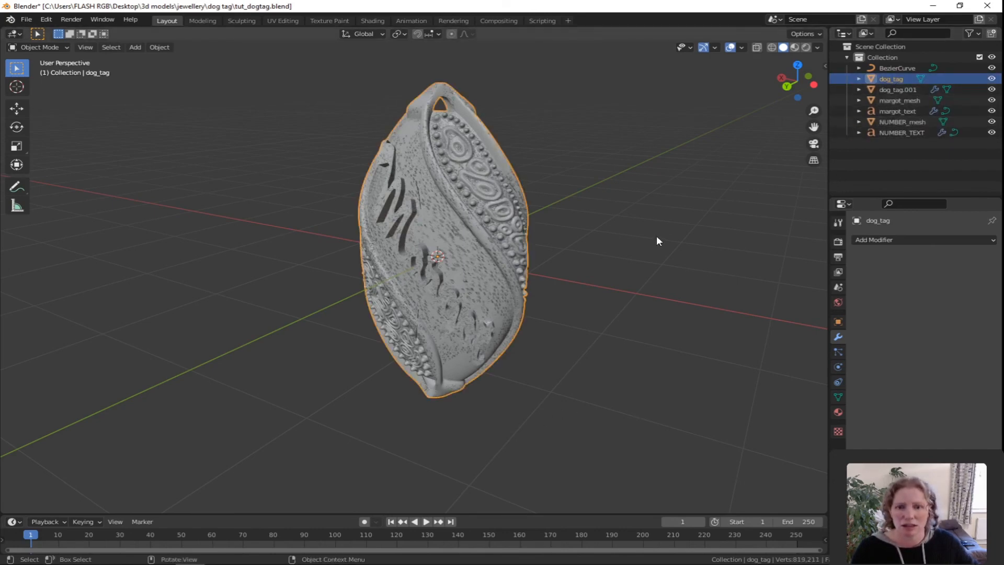
{"action": "key", "text": "a"}
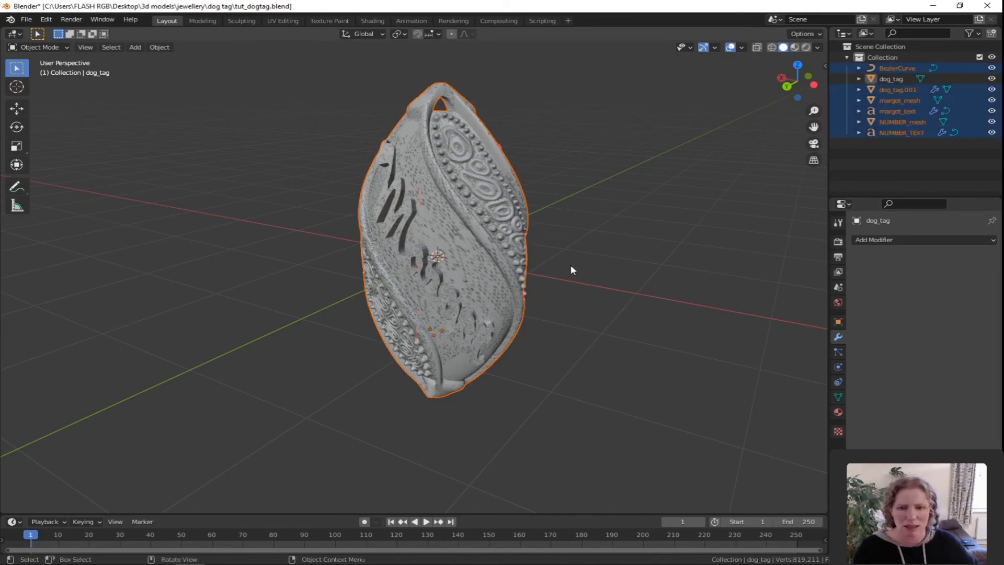
{"action": "key", "text": "x"}
{"action": "left_click", "coordinate": [531, 269]}
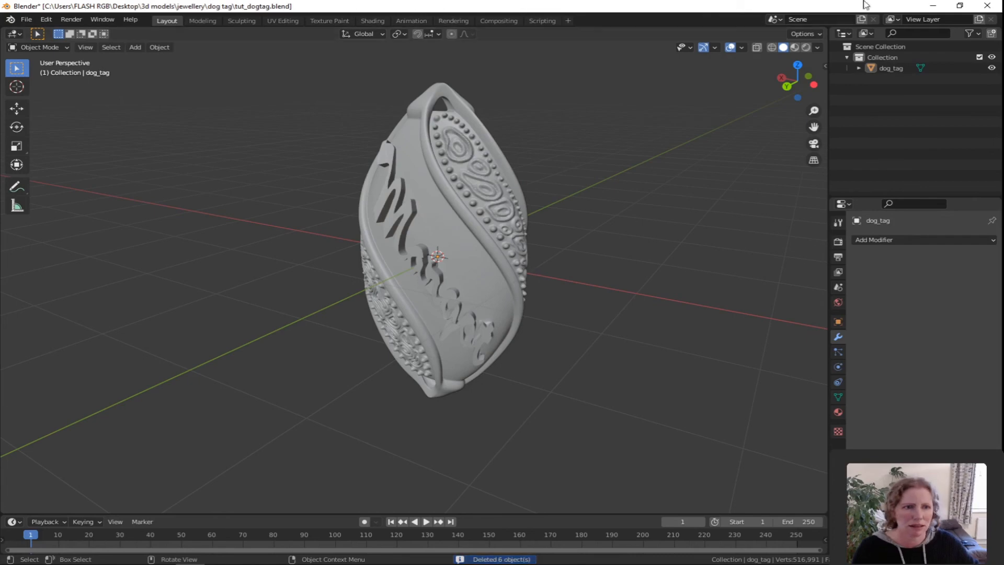
- Select the dog_tag mesh and save the Blender file again
{"action": "left_click", "coordinate": [893, 69]}
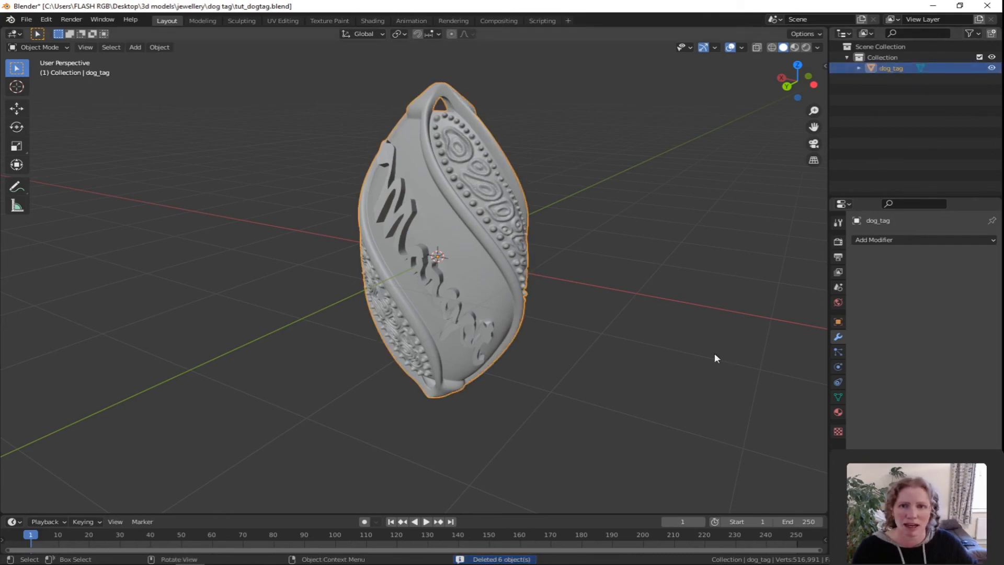
{"action": "left_click", "coordinate": [25, 20]}
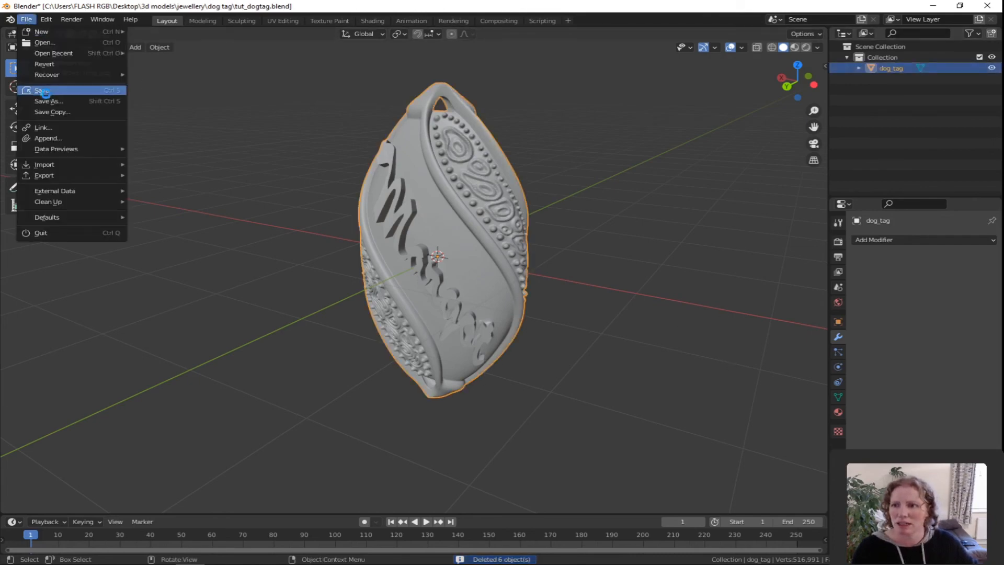
{"action": "left_click", "coordinate": [45, 92]}
- Export the dog tag in STL format as tut_dogtag.stl at scale 1.00 with modifiers applied
{"action": "left_click", "coordinate": [25, 19]}
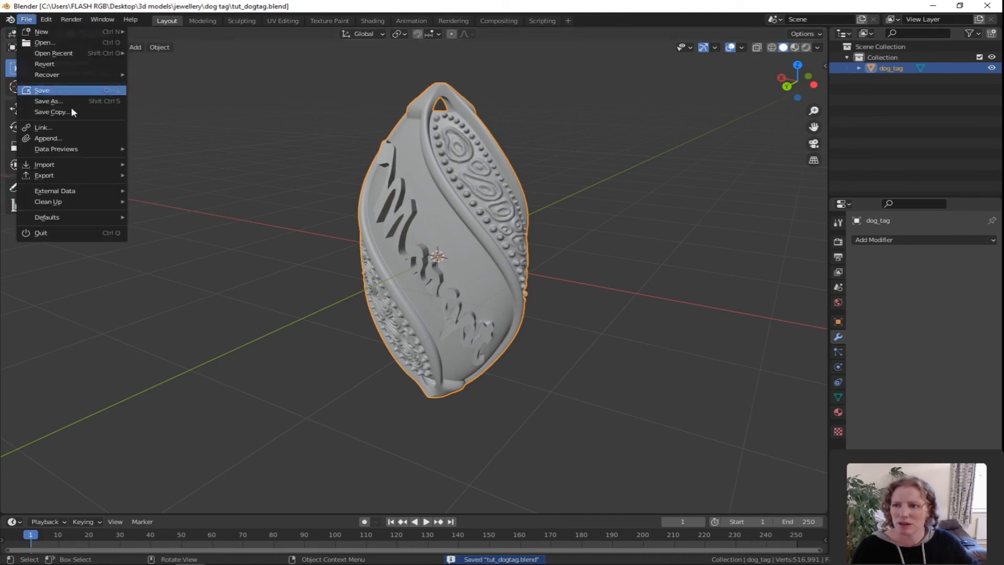
{"action": "mouse_move", "coordinate": [50, 171]}
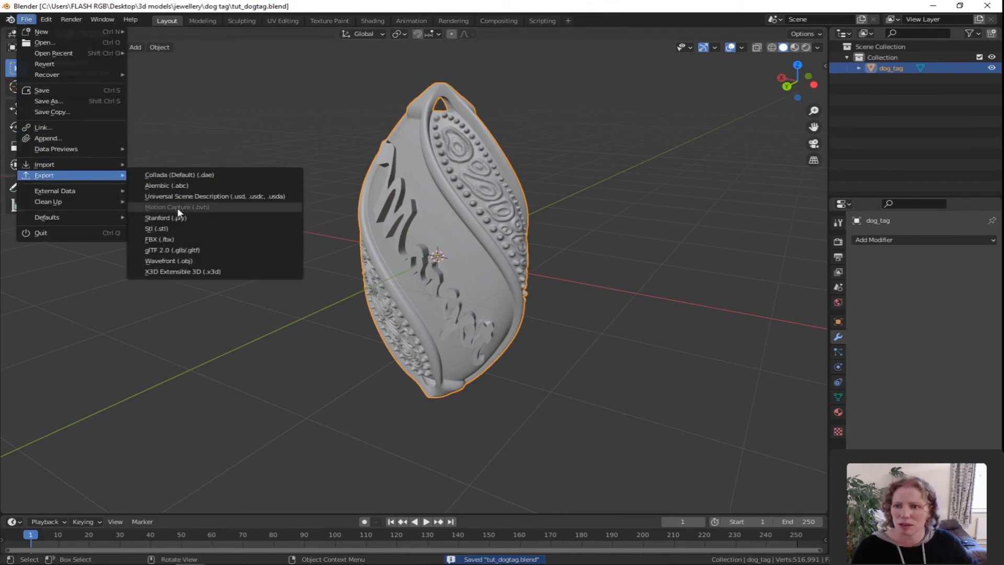
{"action": "left_click", "coordinate": [162, 228]}
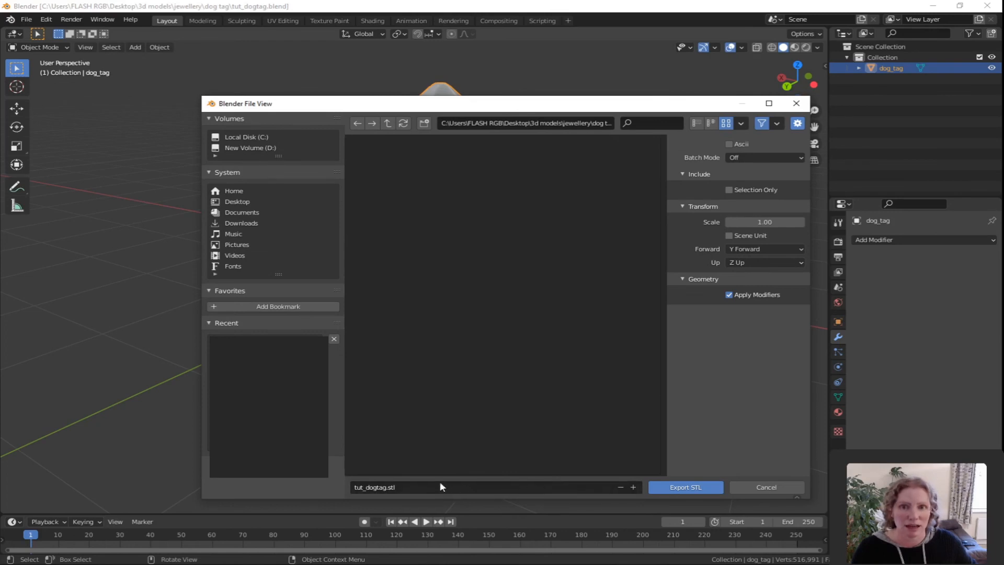
{"action": "left_click", "coordinate": [677, 485]}
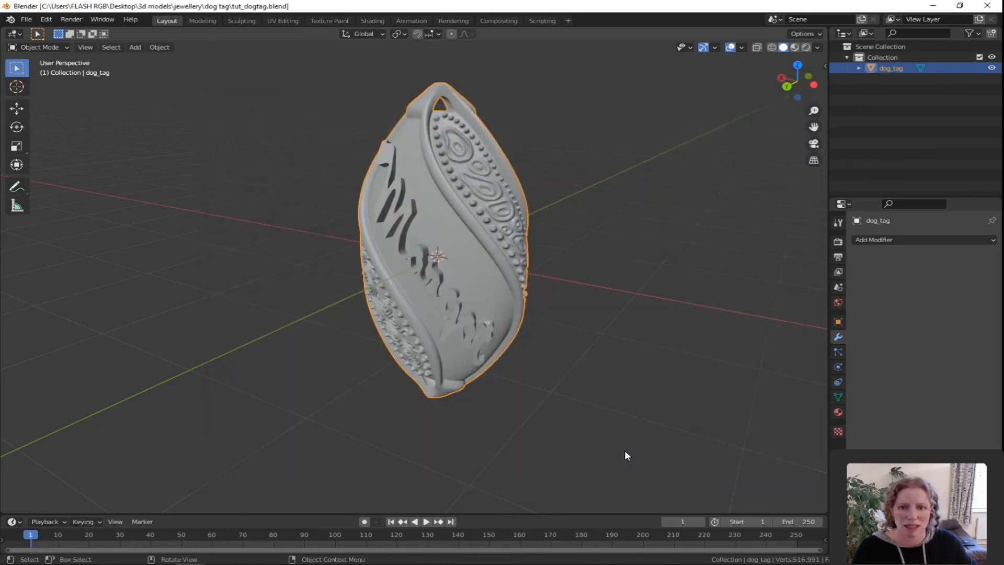